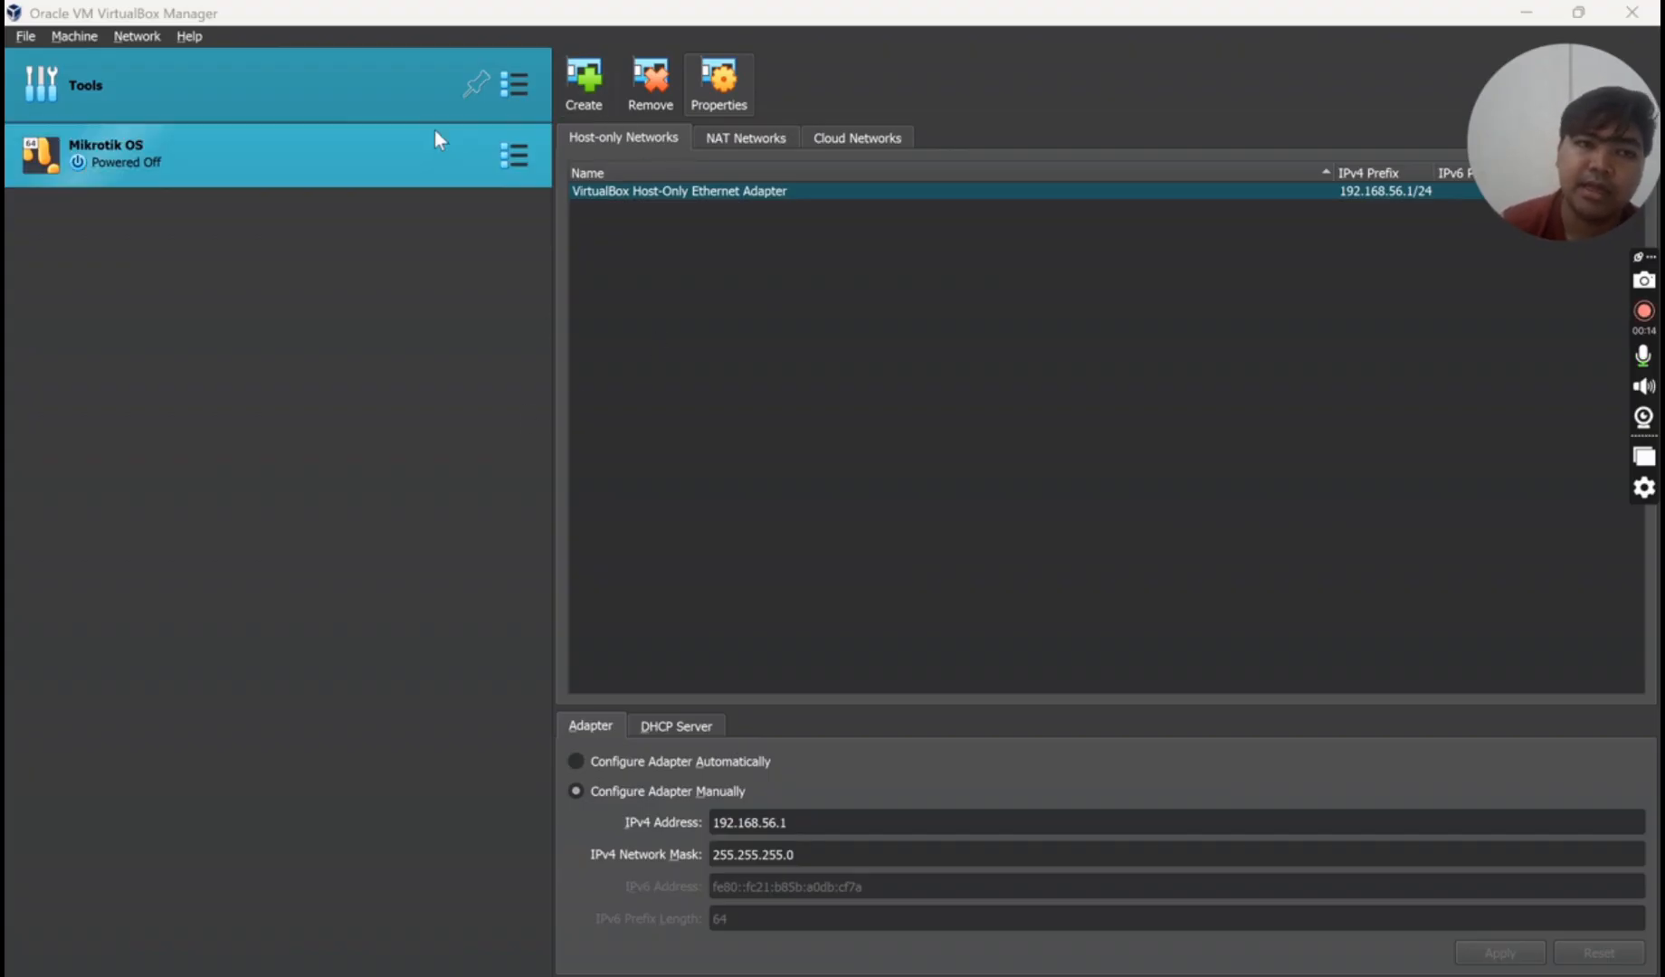
- Change the host-only adapter's IPv4 address from 192.168.56.1 to 10.10.23.158 and apply it
click(27, 38)
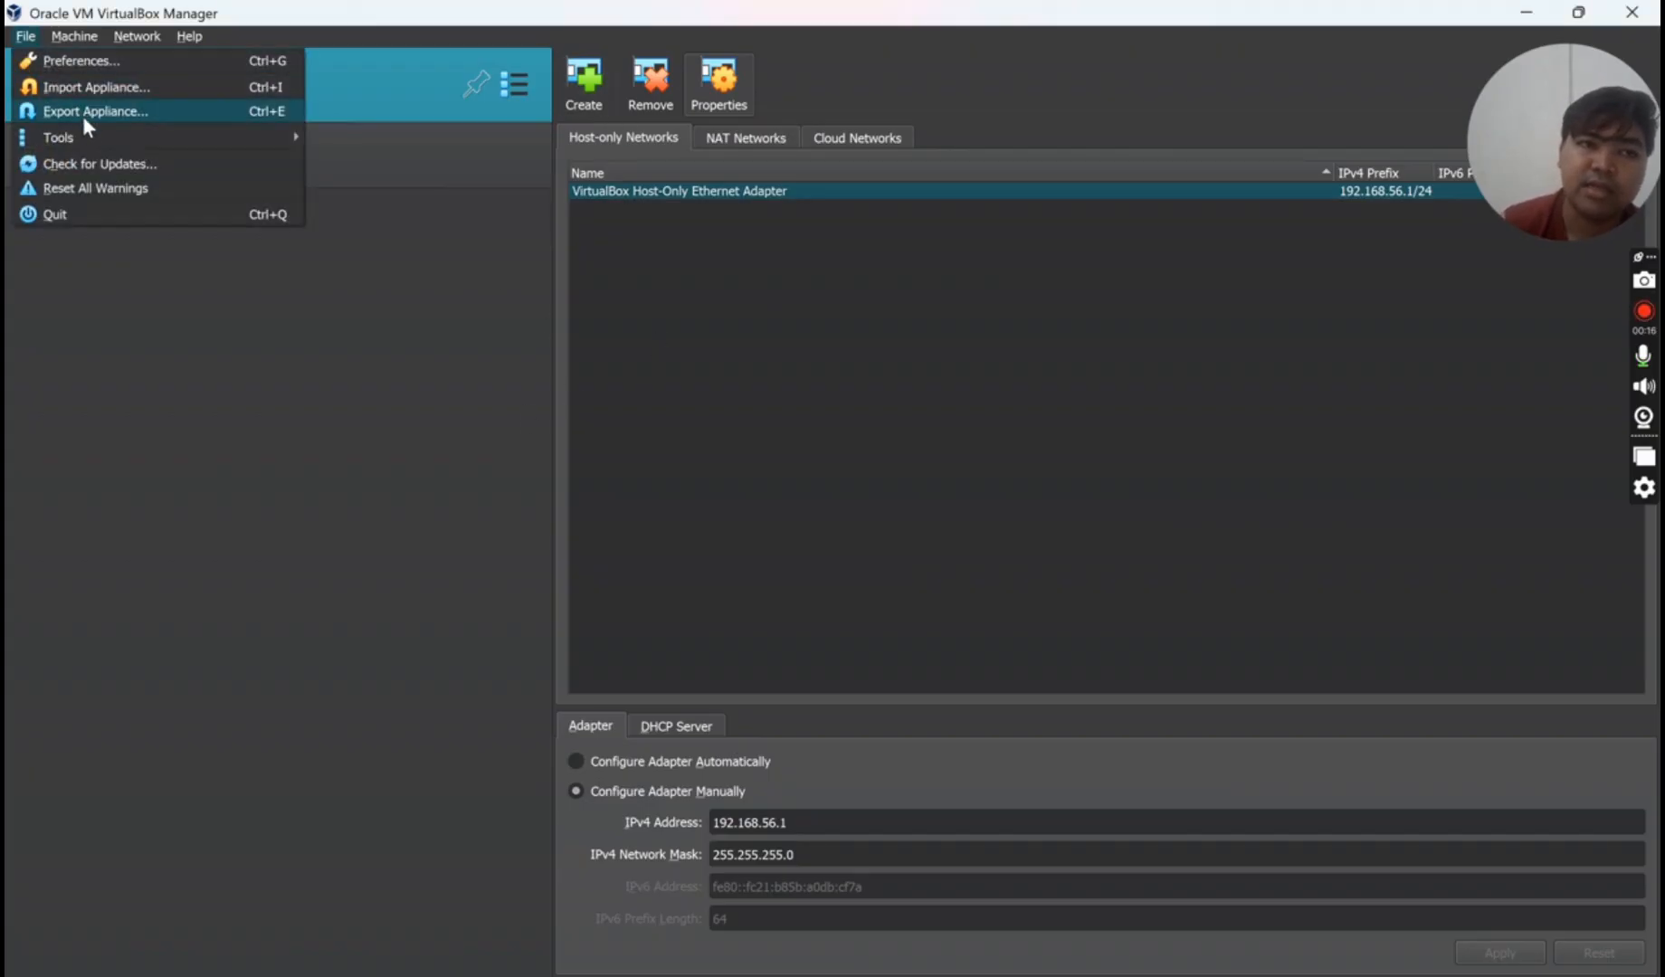
mouse_move(88, 134)
click(447, 186)
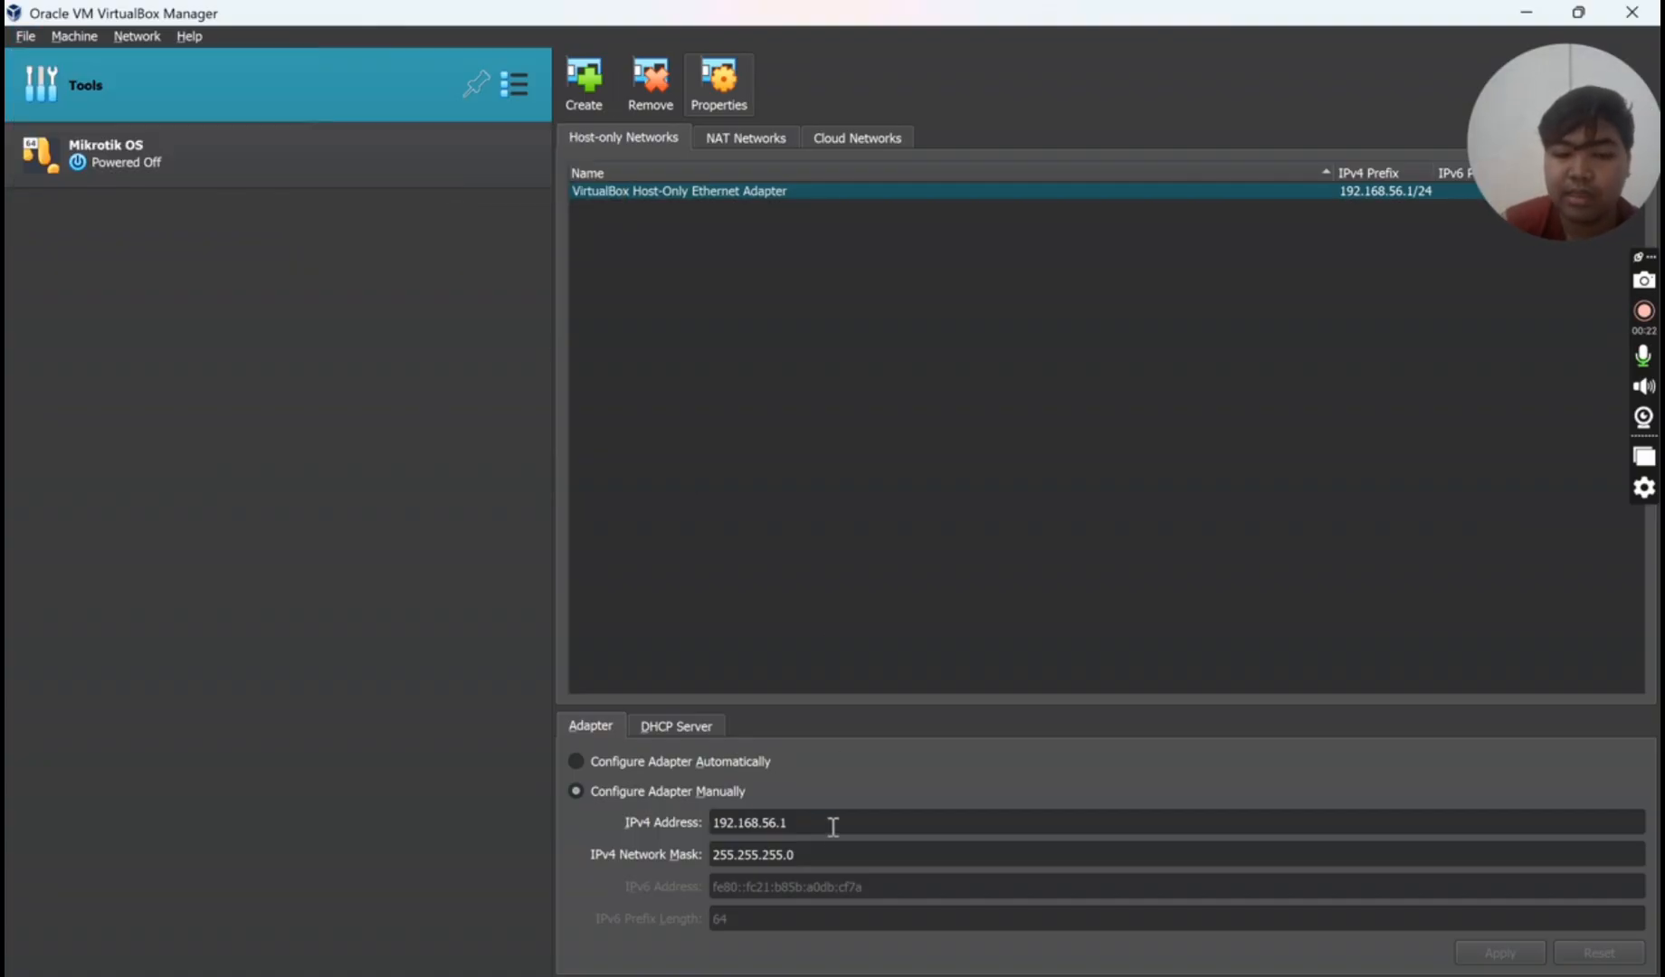
drag(836, 825, 695, 818)
key(BackSpace)
text(10)
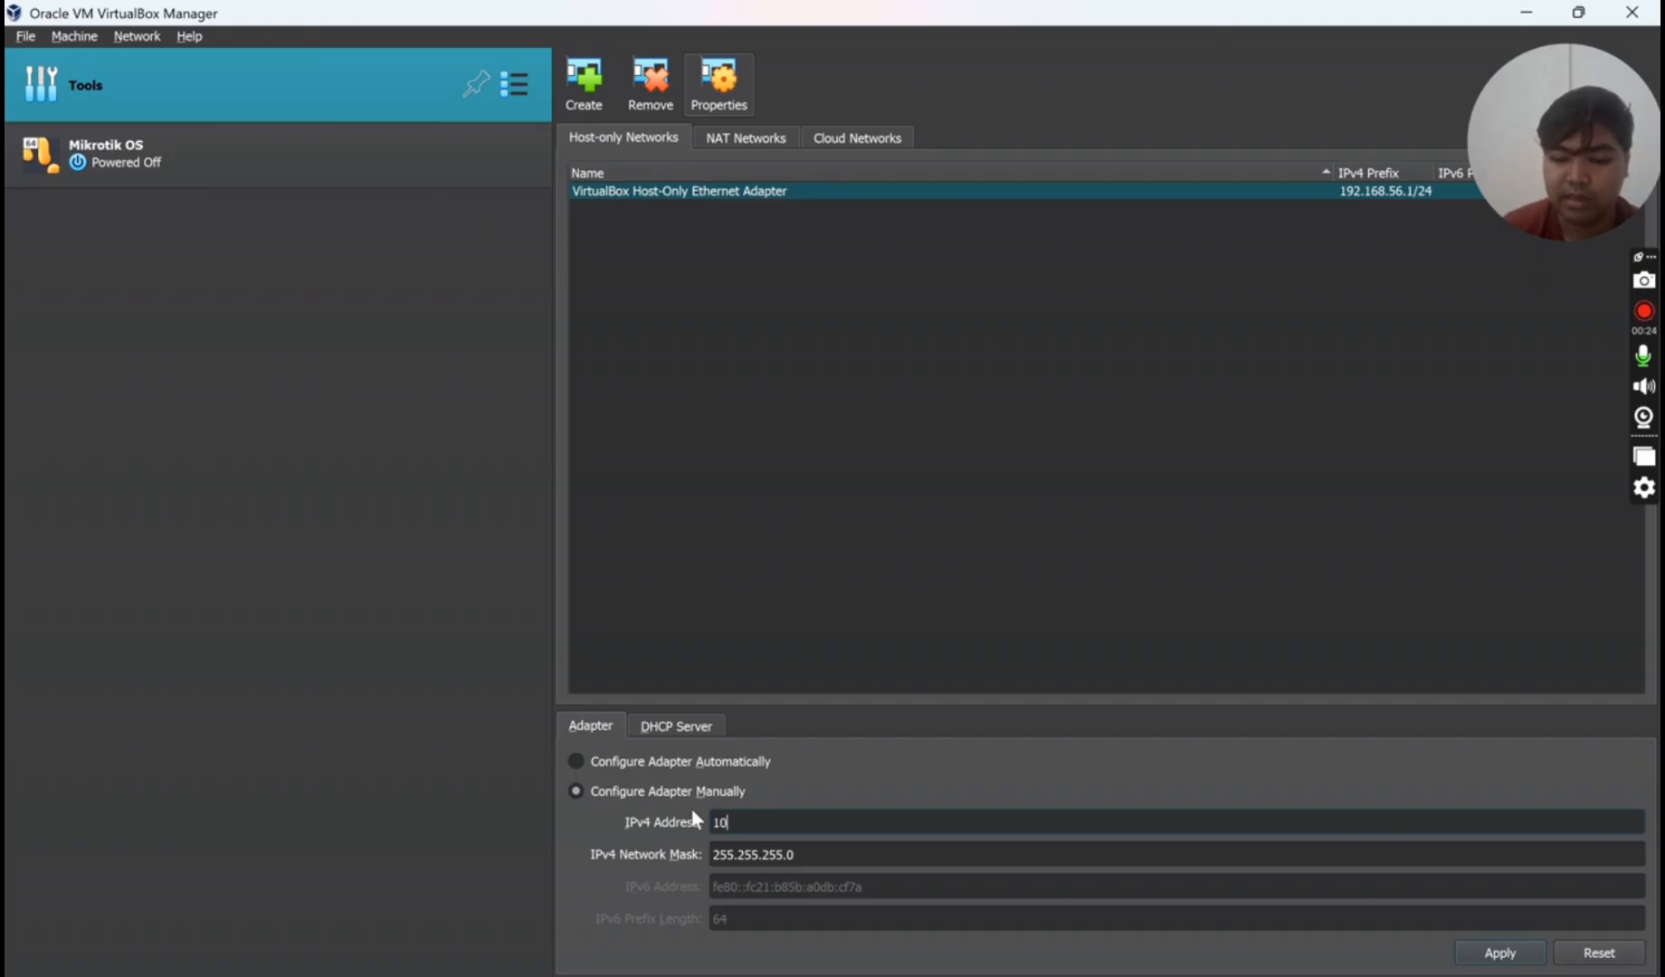
text(.10.2)
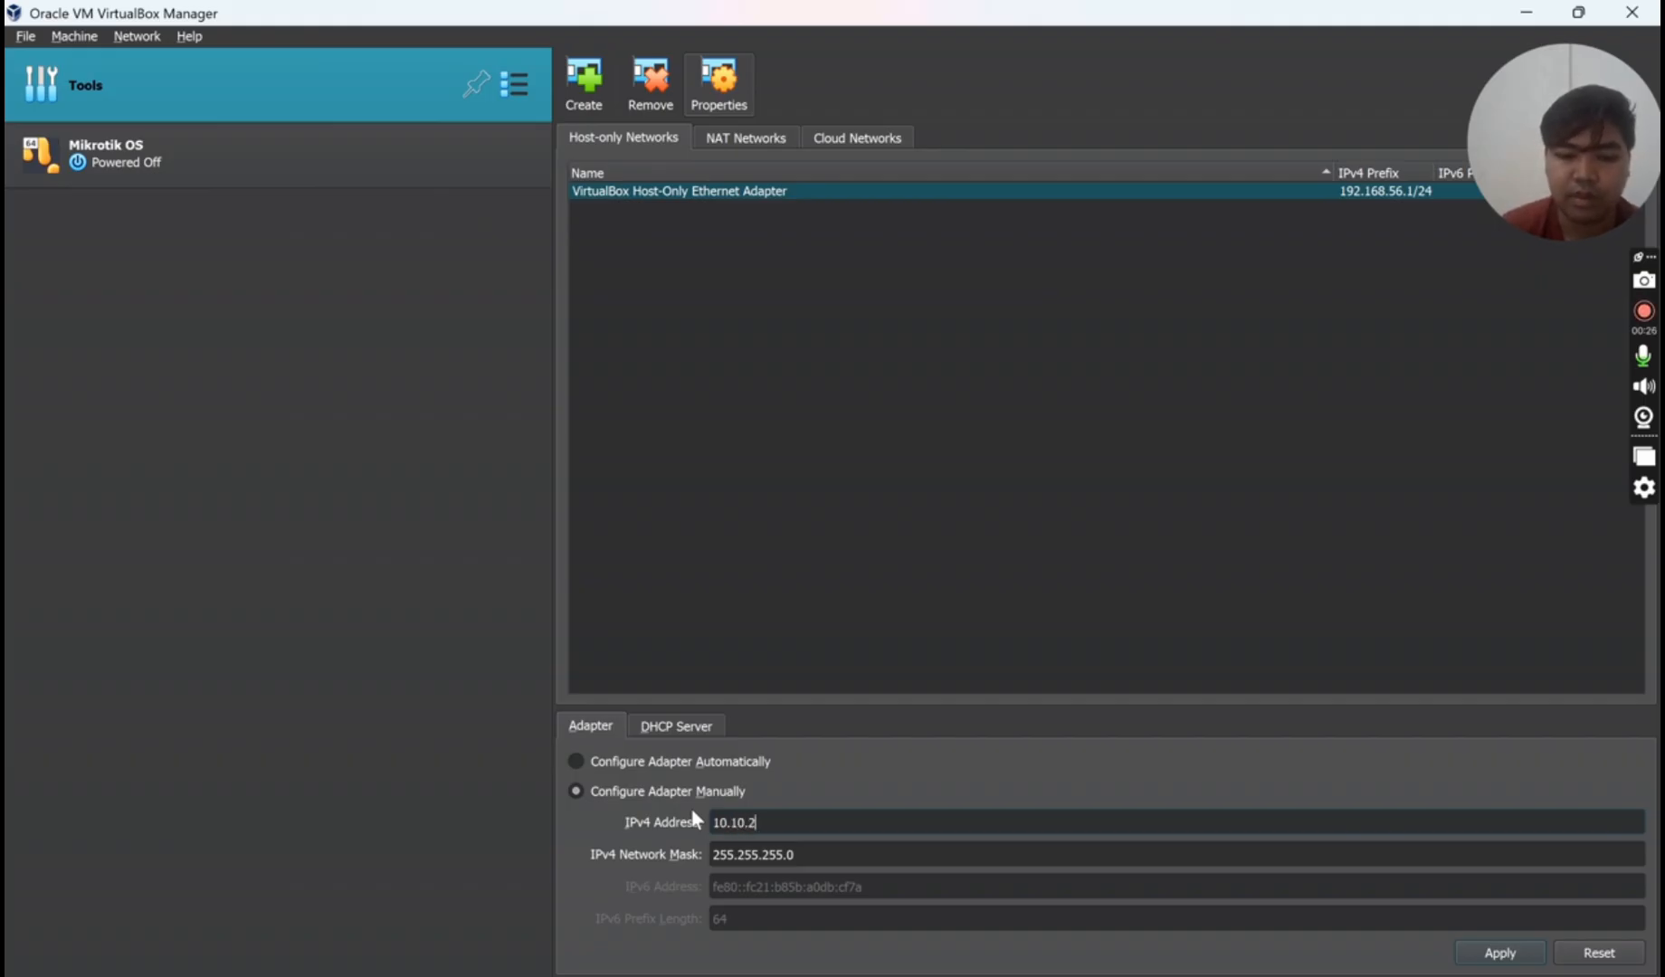
text(3.158)
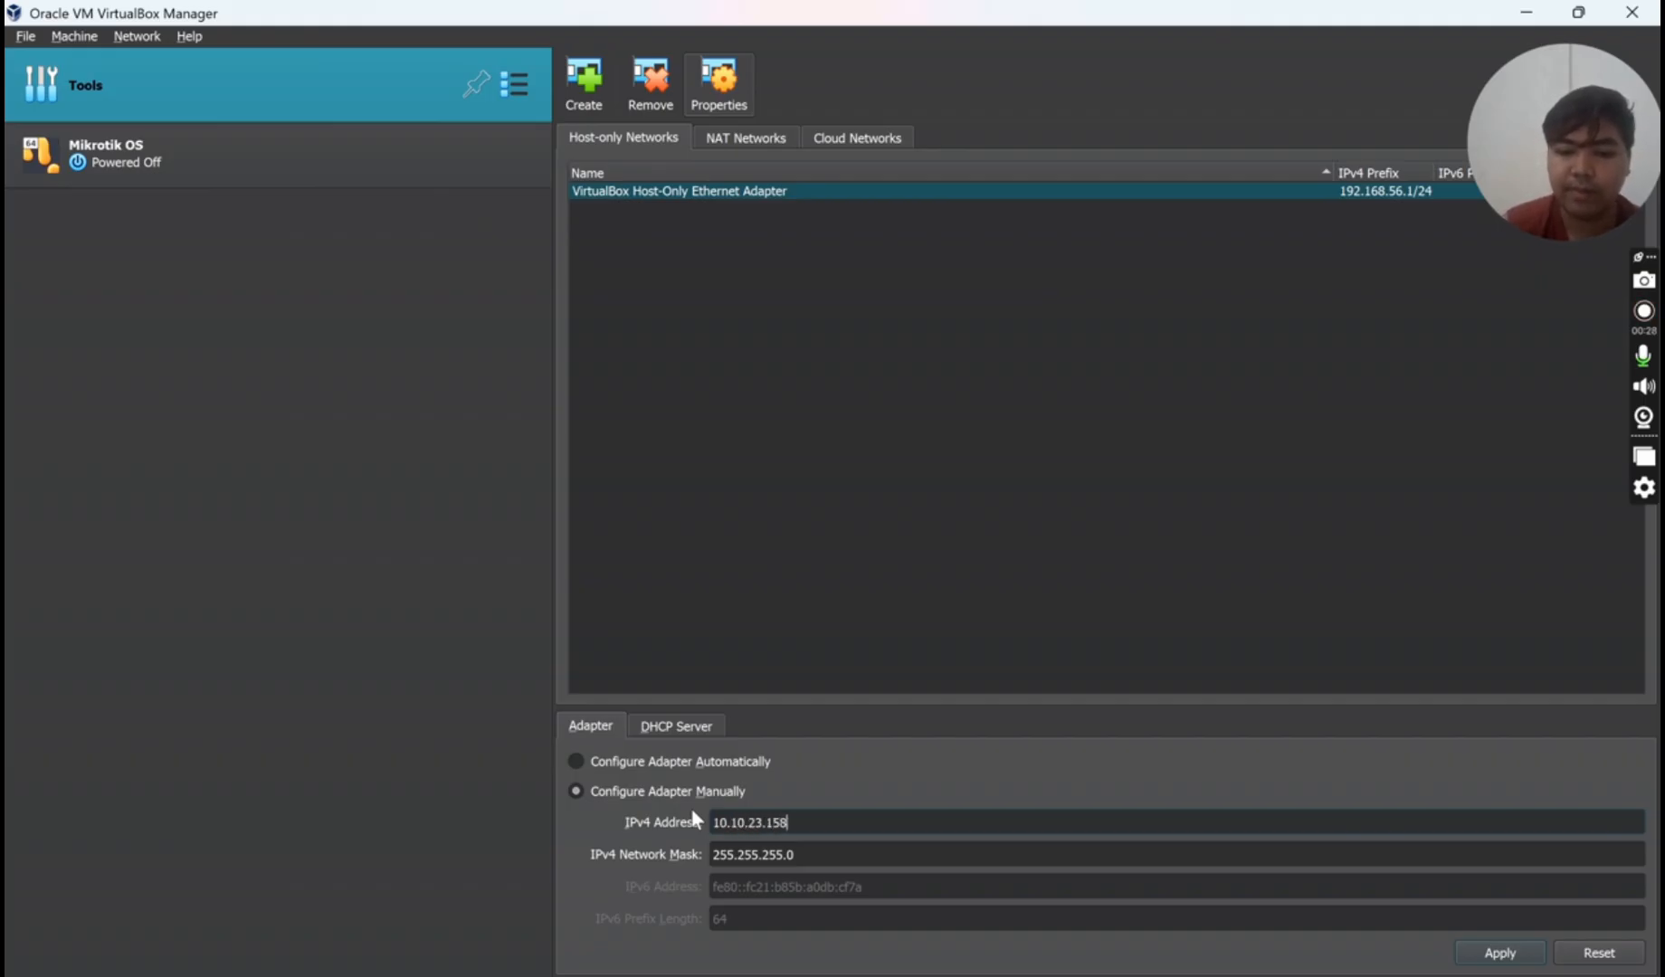
click(1500, 956)
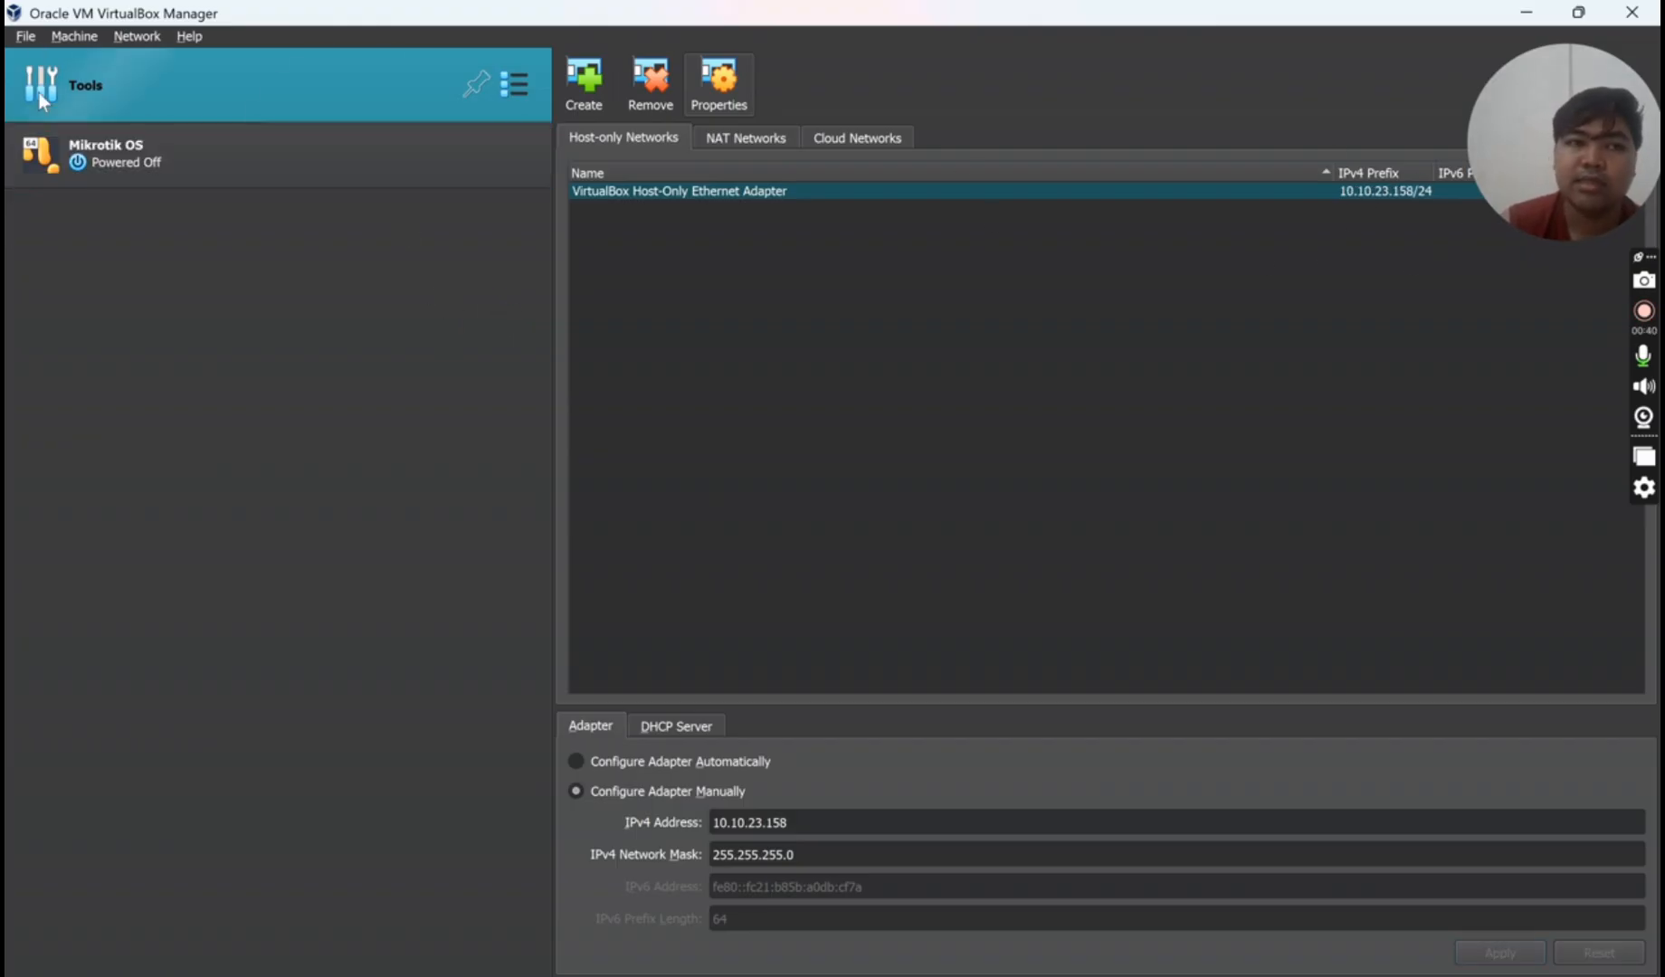
- Start a new VM named proxmox-ilhams using the proxmox-ve_9.0-1.iso installer image
click(71, 35)
click(121, 59)
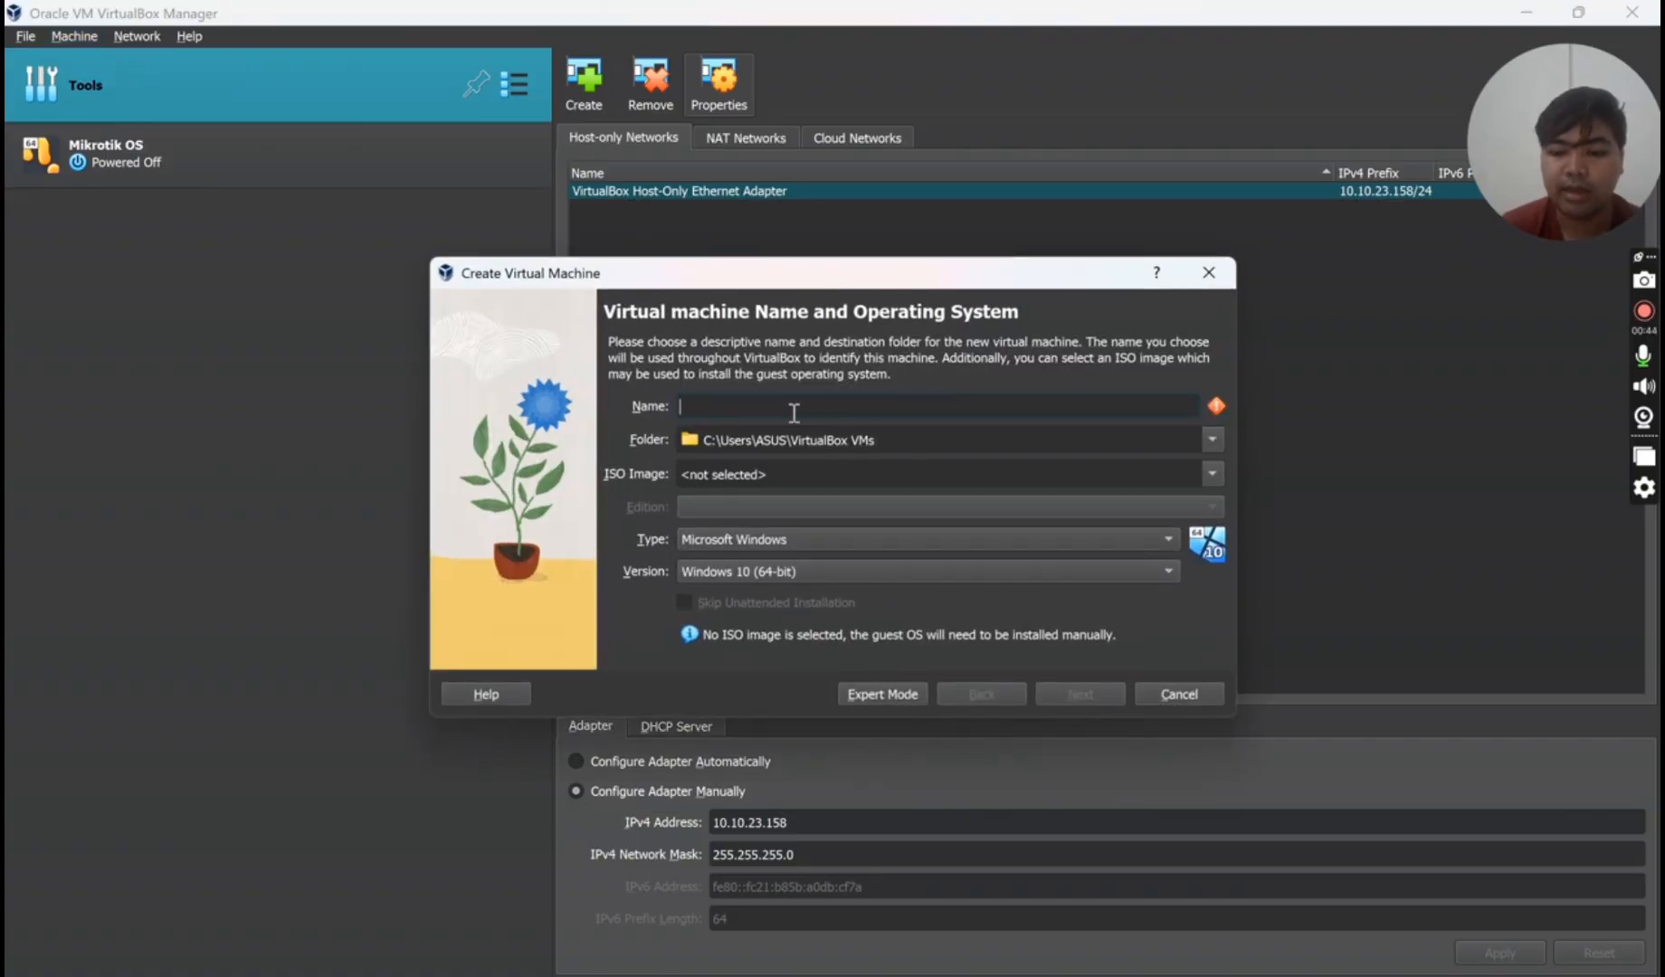
text(Pro)
key(BackSpace)
key(BackSpace)
key(BackSpace)
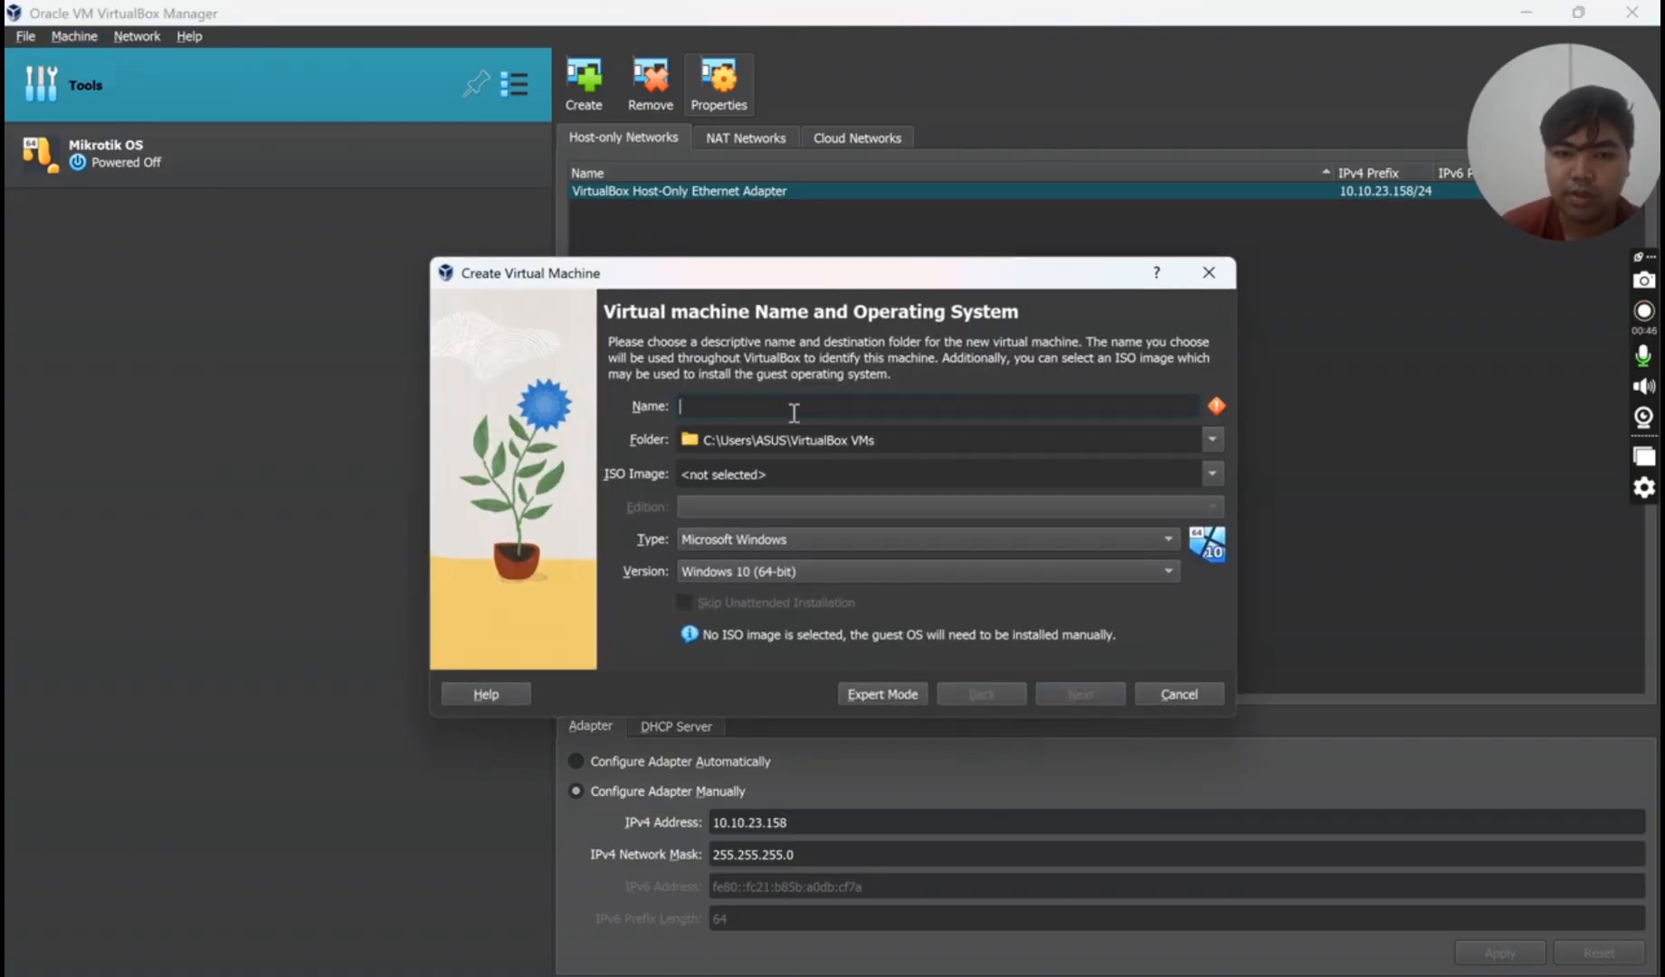
text(proxmo)
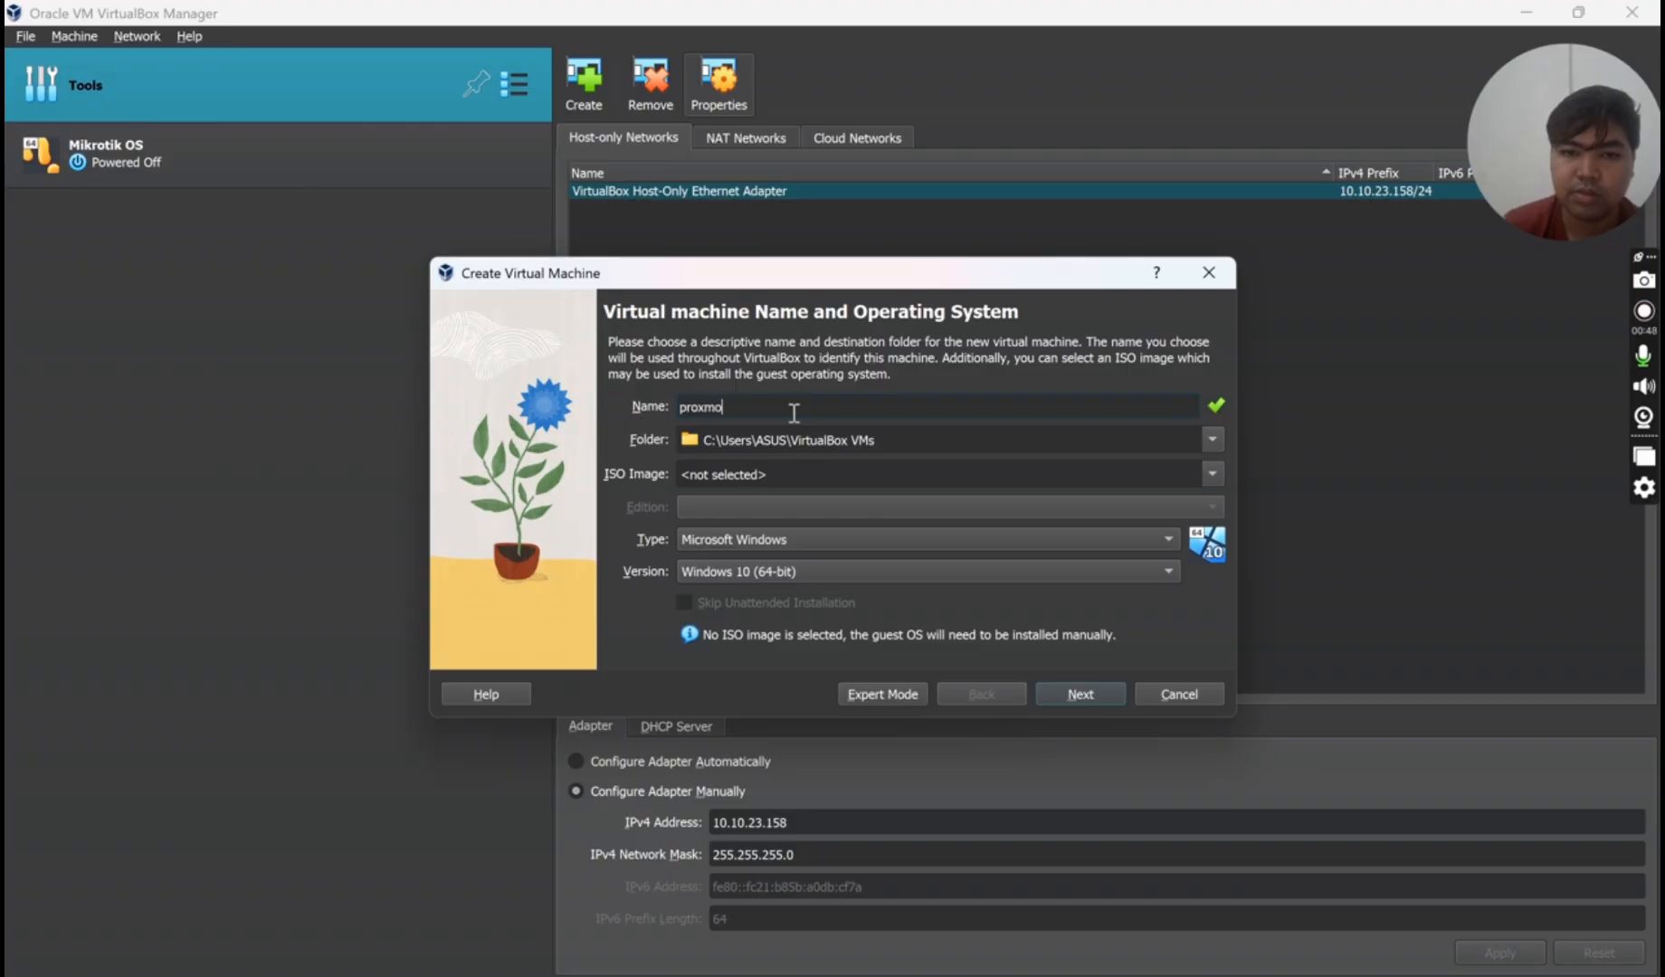
text(x-)
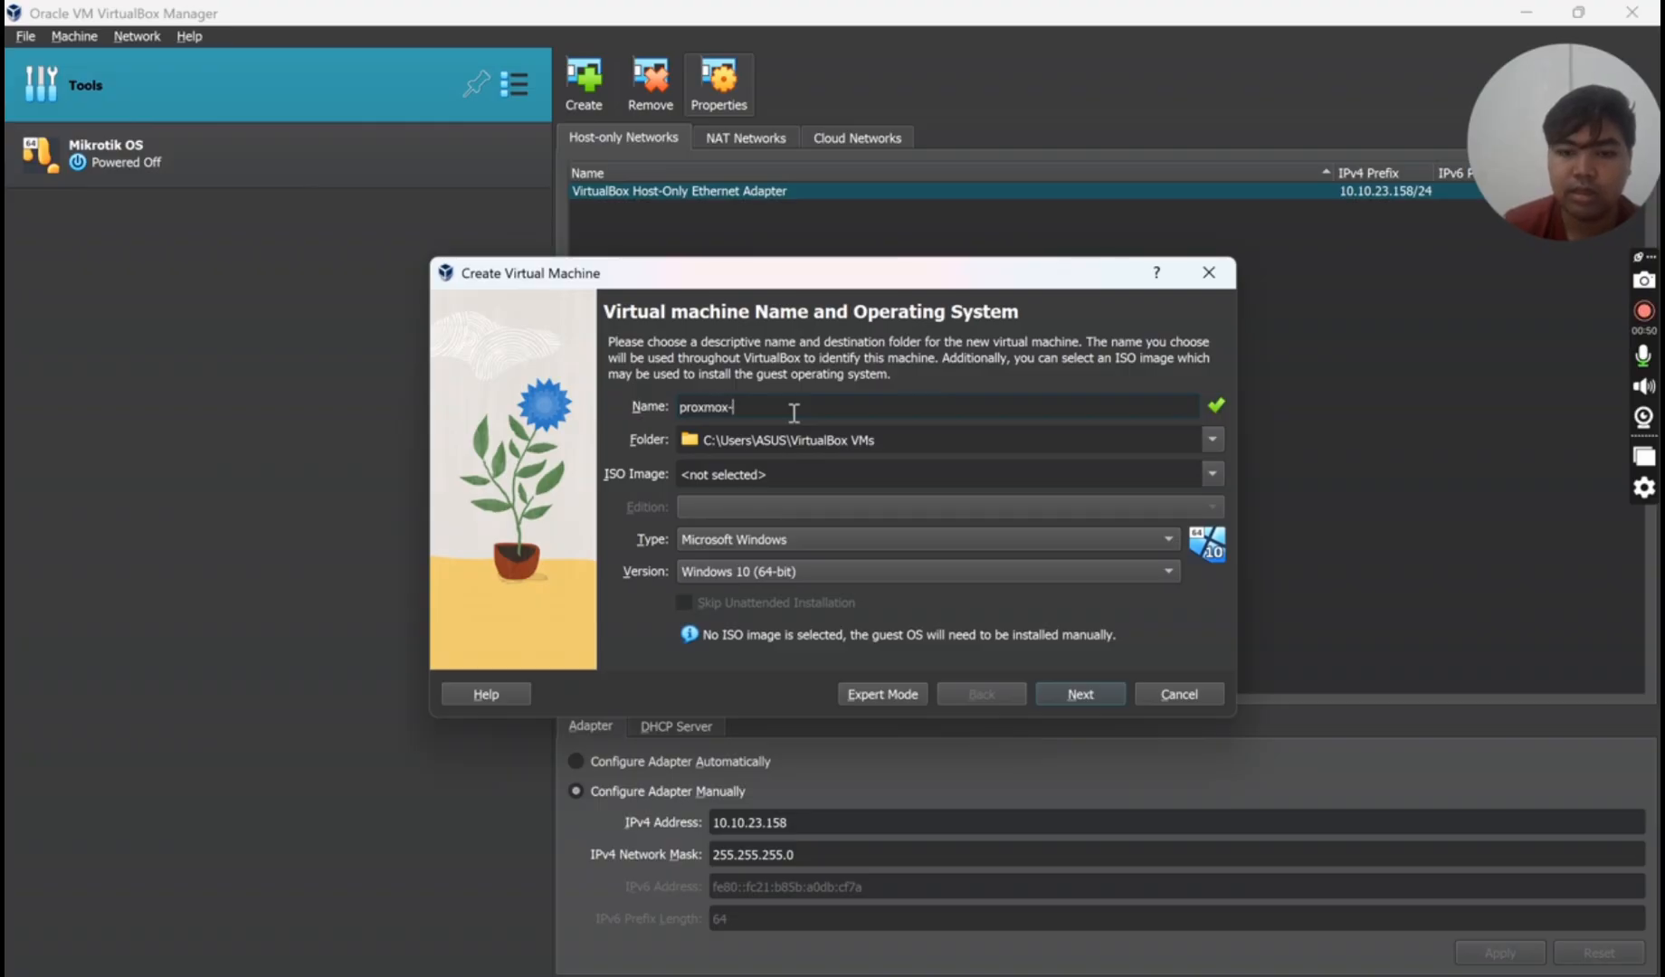
text(ilhams)
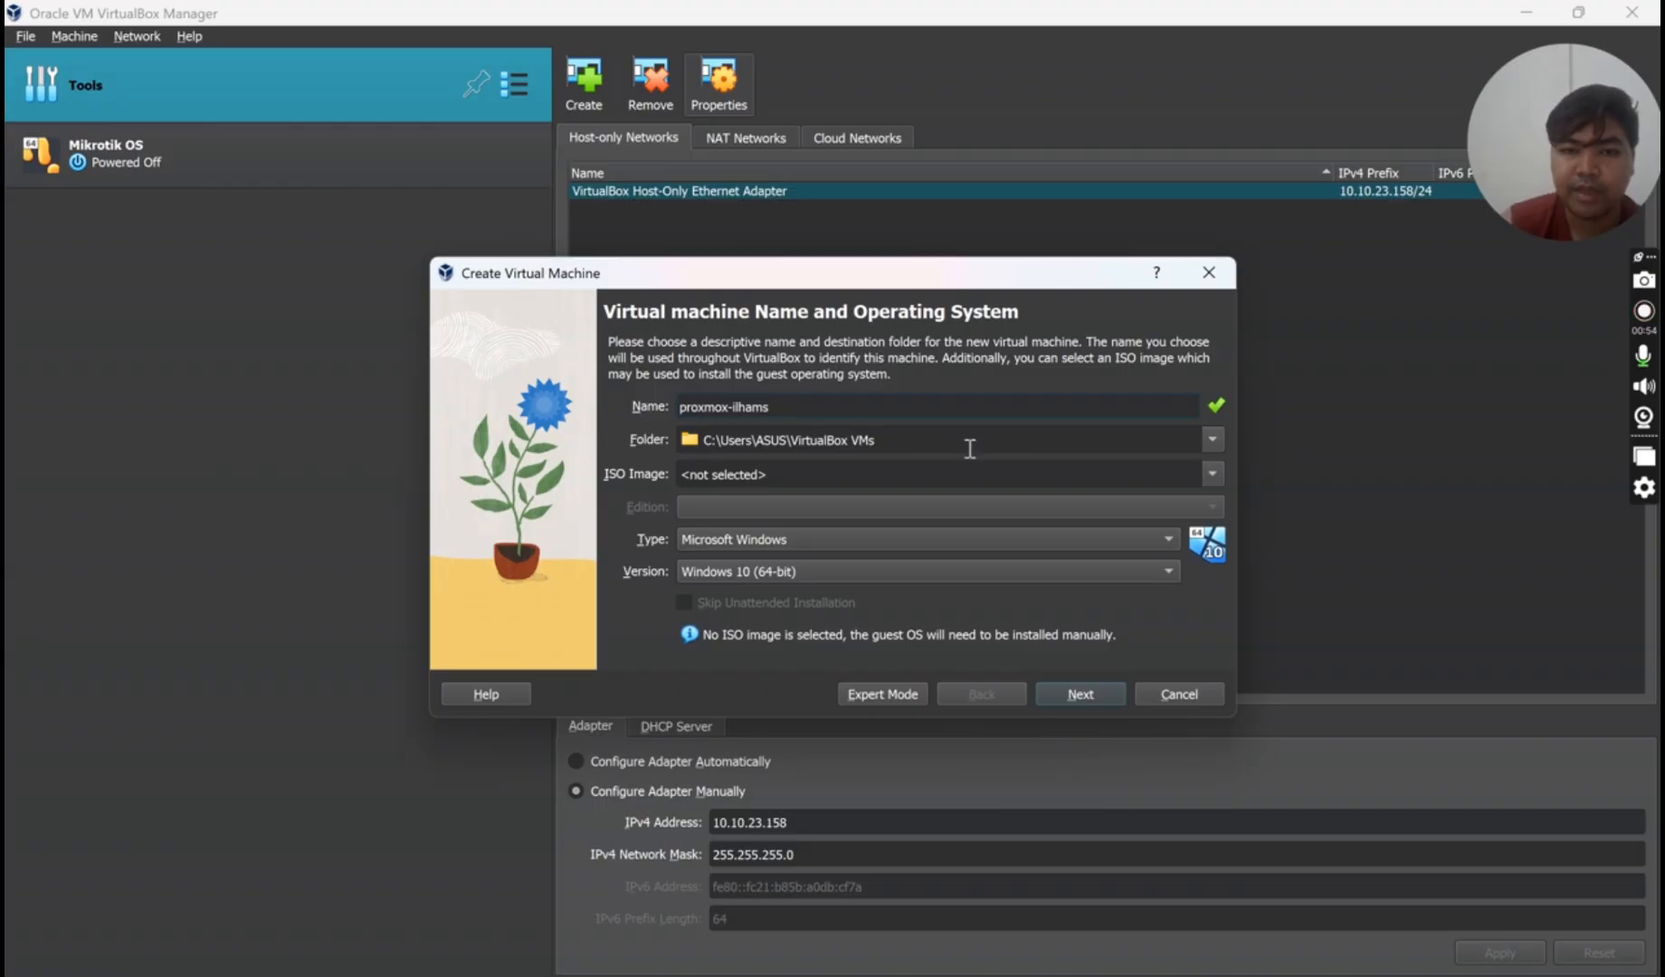
click(1212, 473)
click(991, 515)
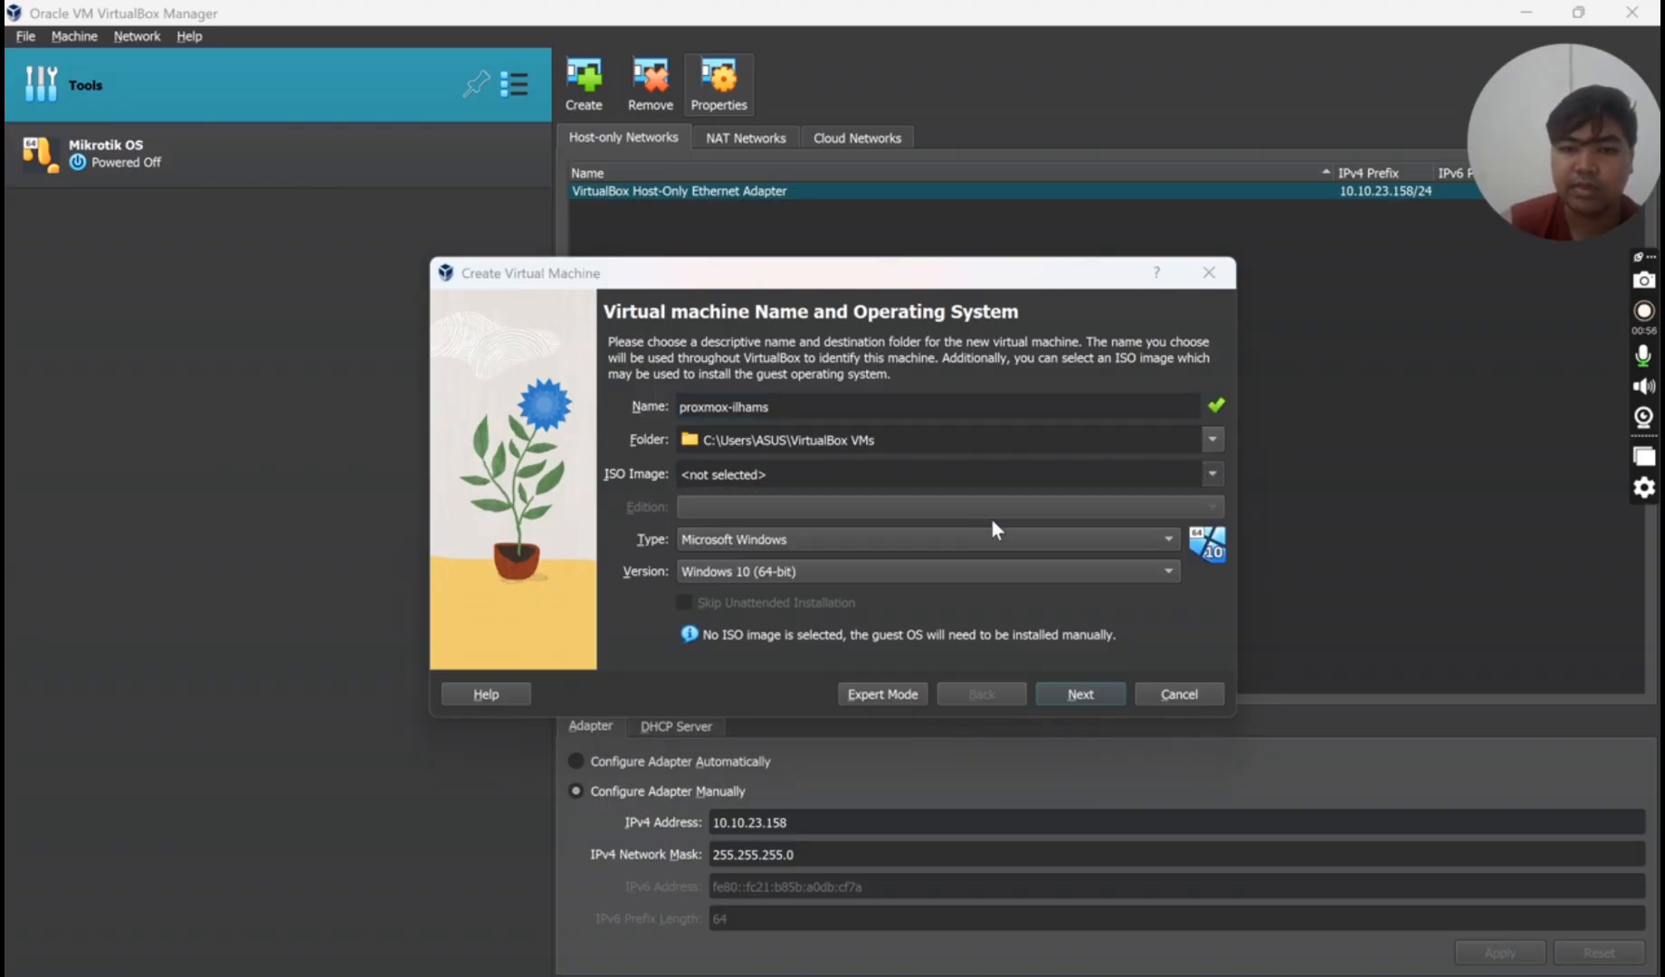
click(780, 606)
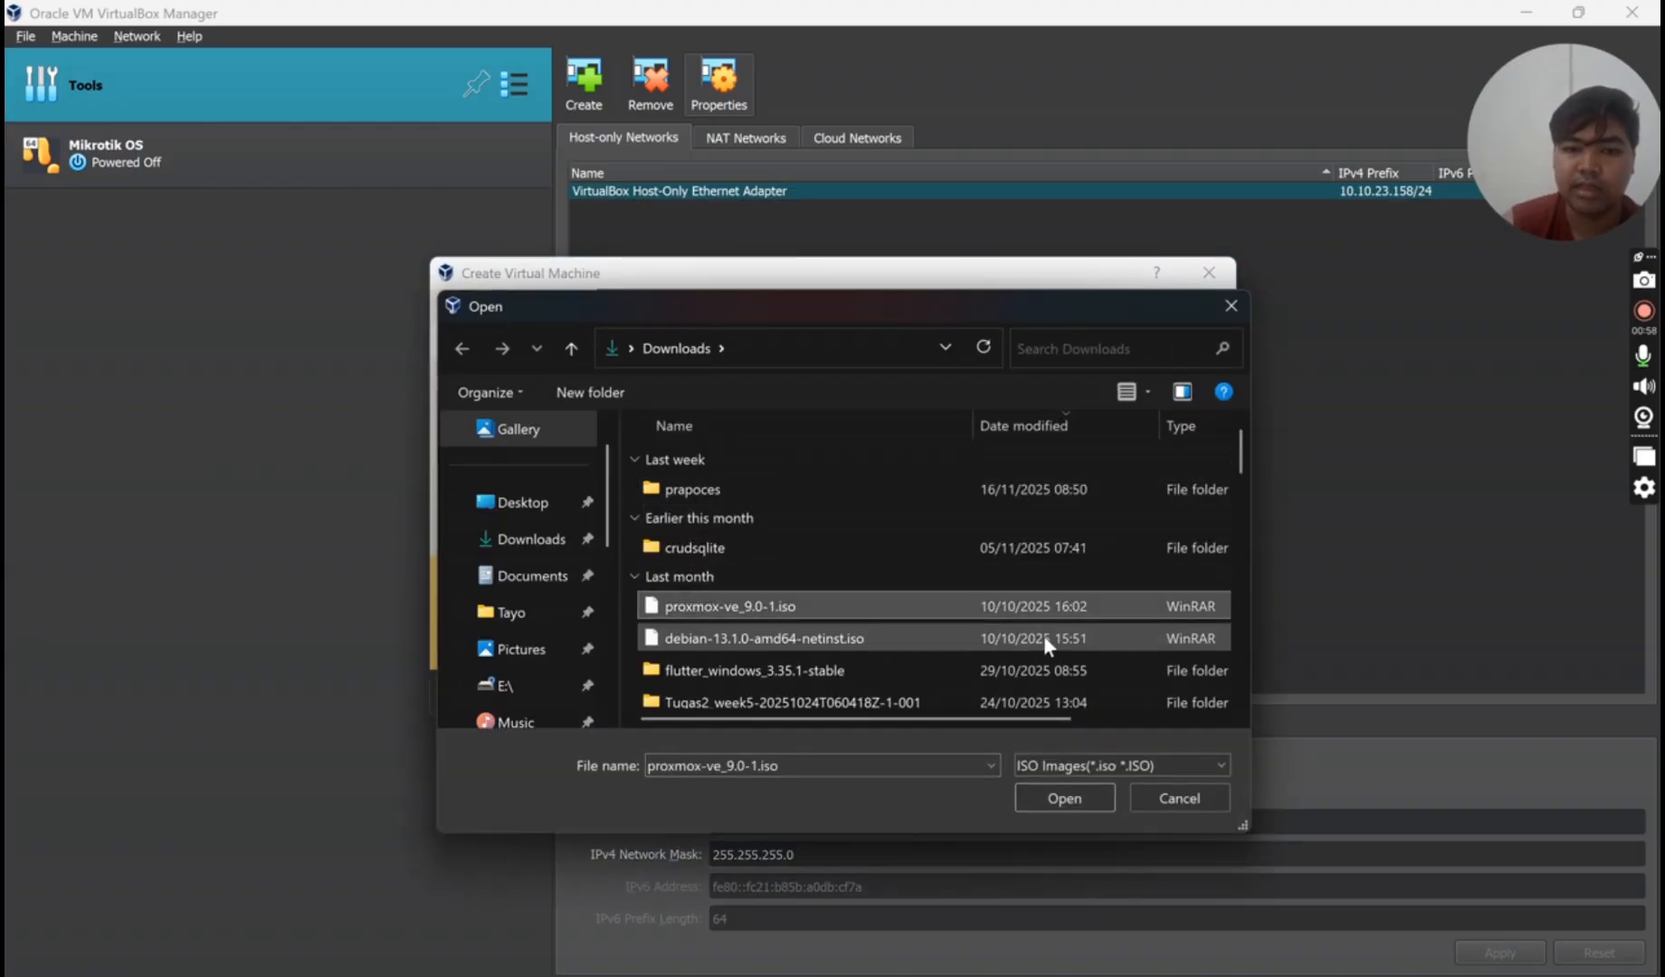
click(1104, 791)
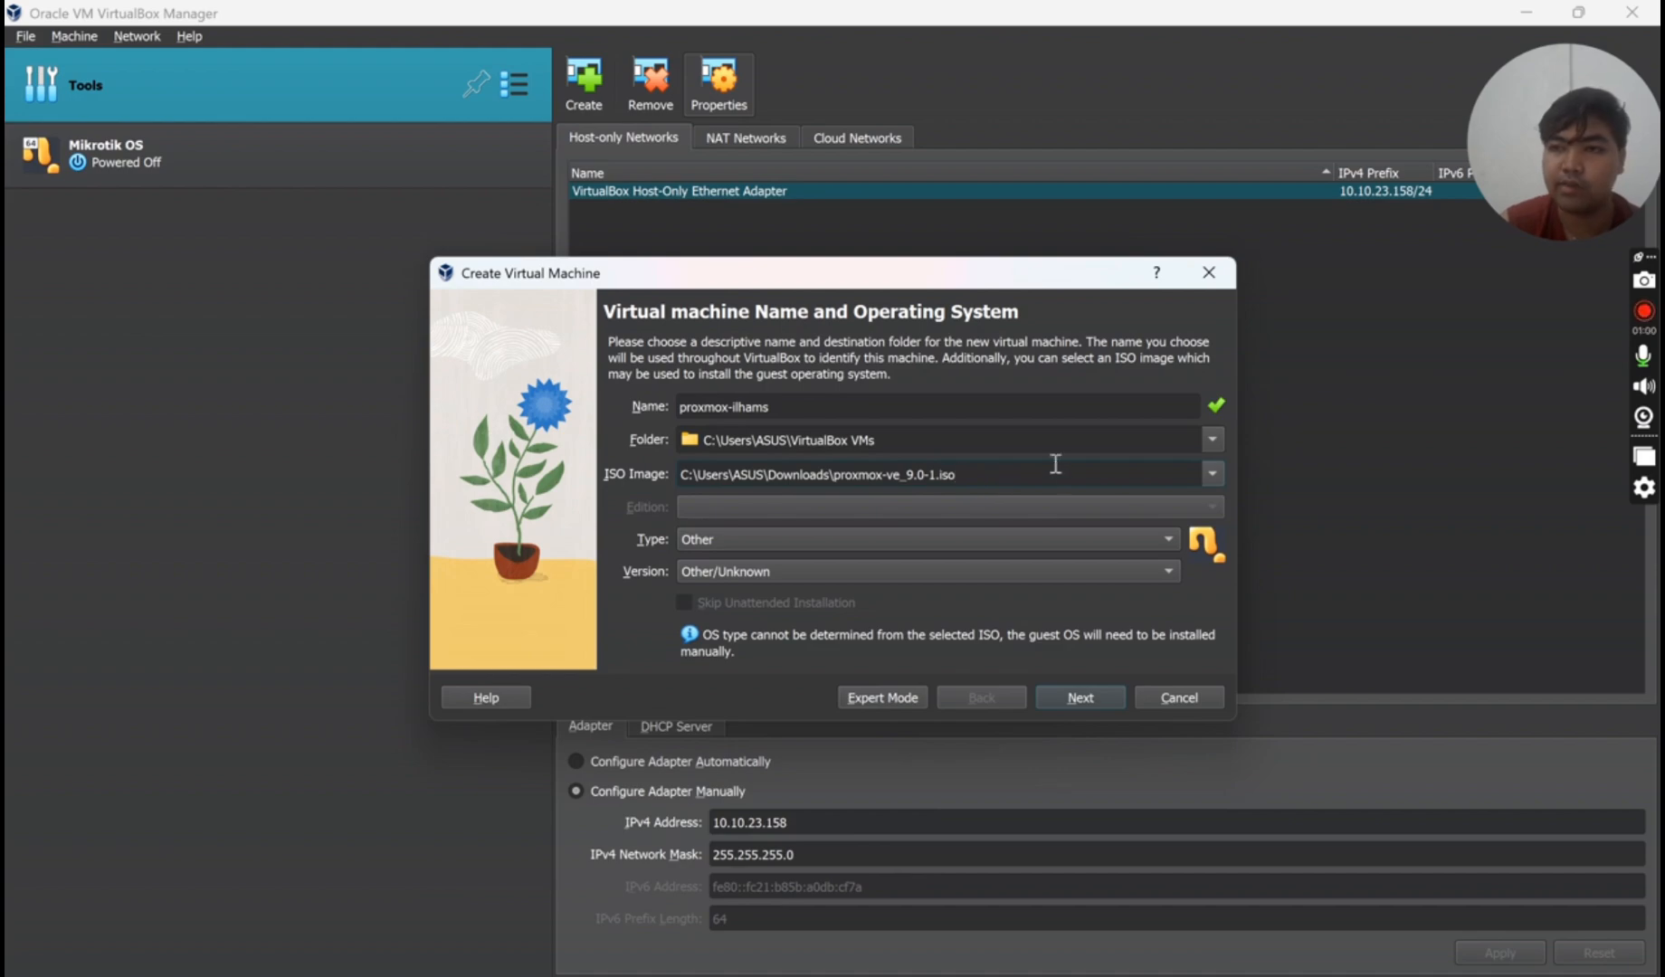
- Set the VM's operating system to Linux, Debian (64-bit)
click(817, 534)
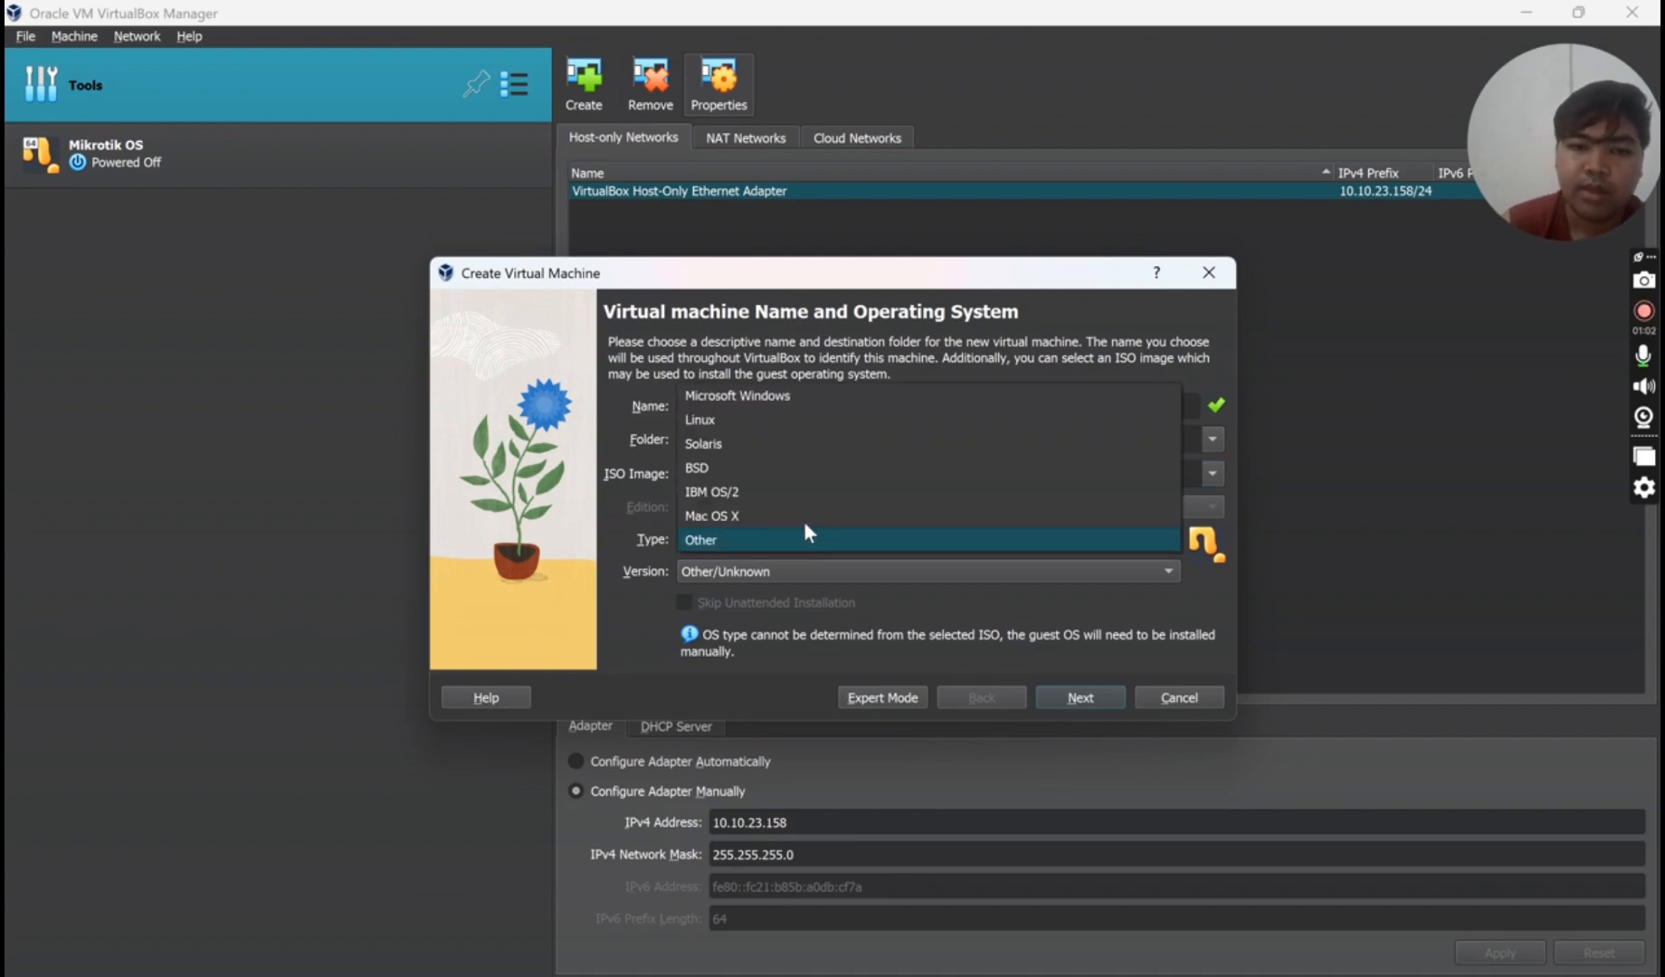
click(779, 422)
click(860, 580)
scroll(844, 437, up, 4)
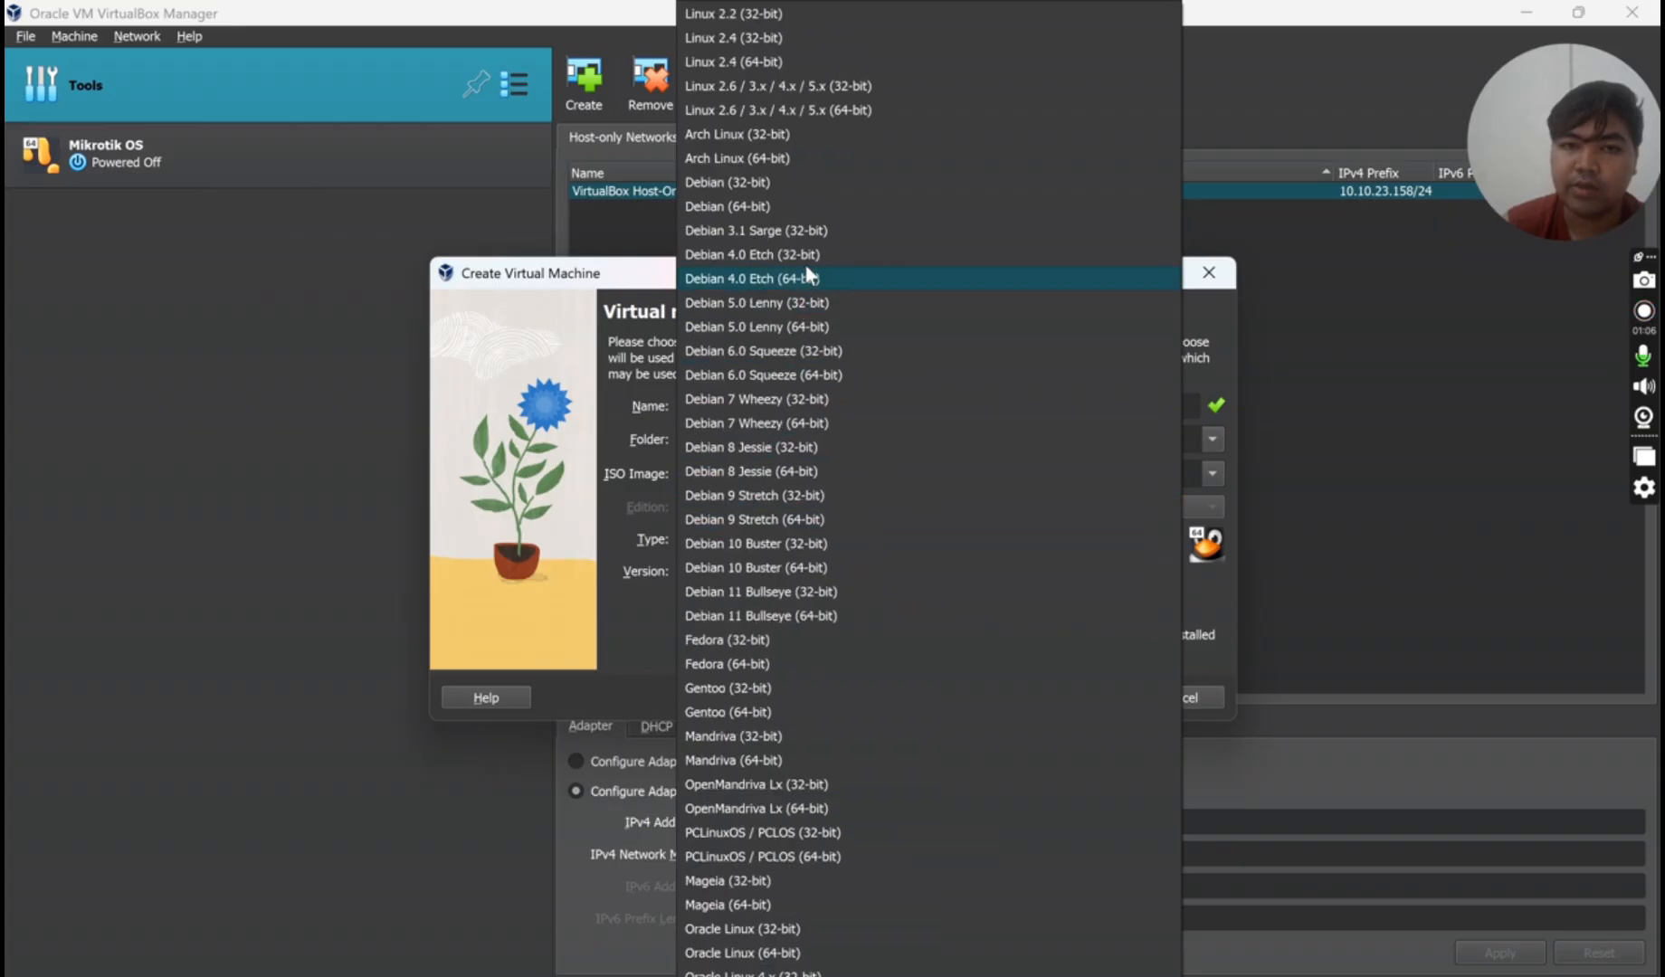
click(798, 206)
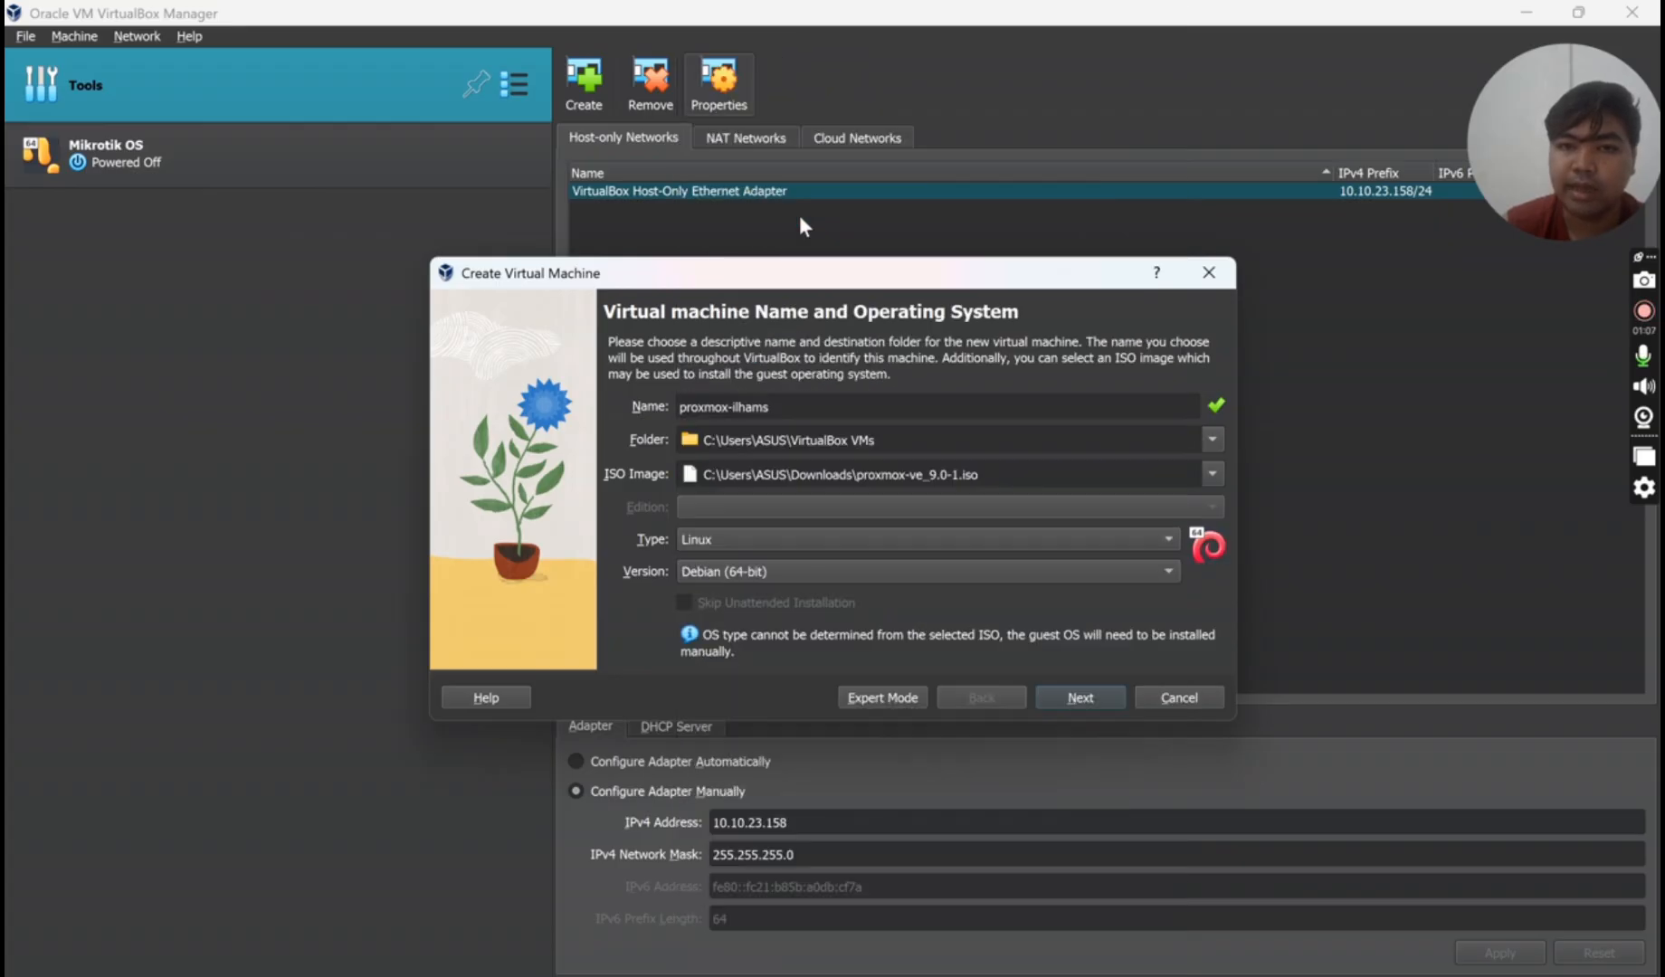
click(1062, 697)
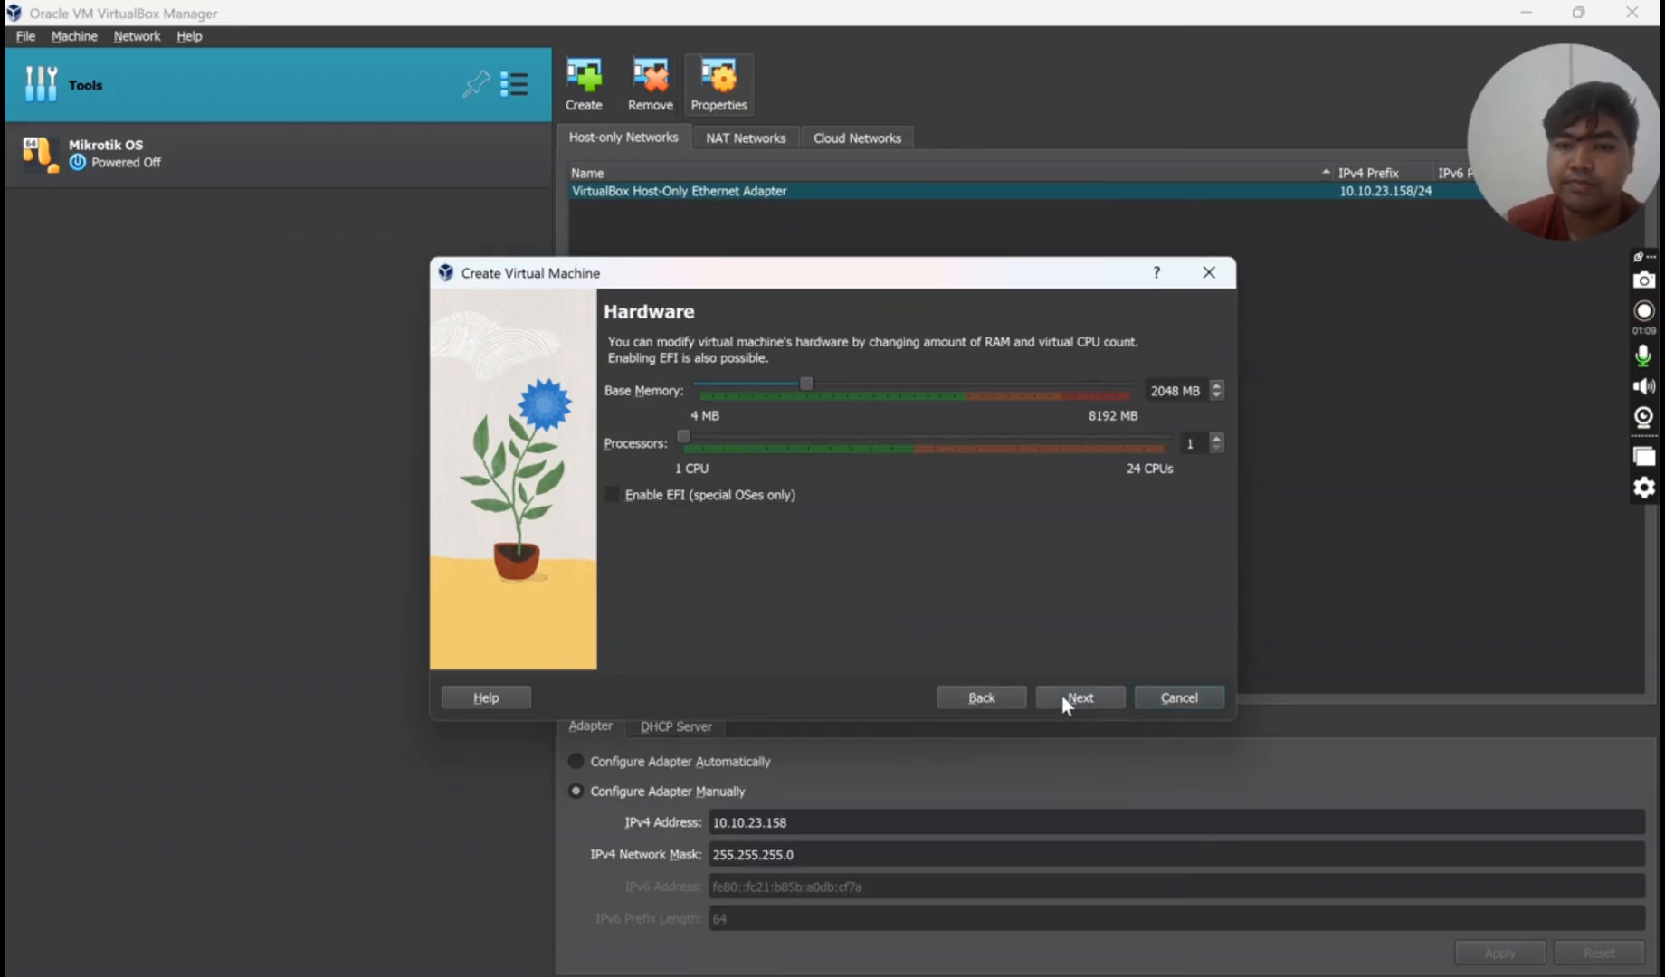
- Give the VM 2048 MB memory, 2 CPUs and a 20 GB disk, and finish creating it
click(1199, 444)
key(BackSpace)
text(2)
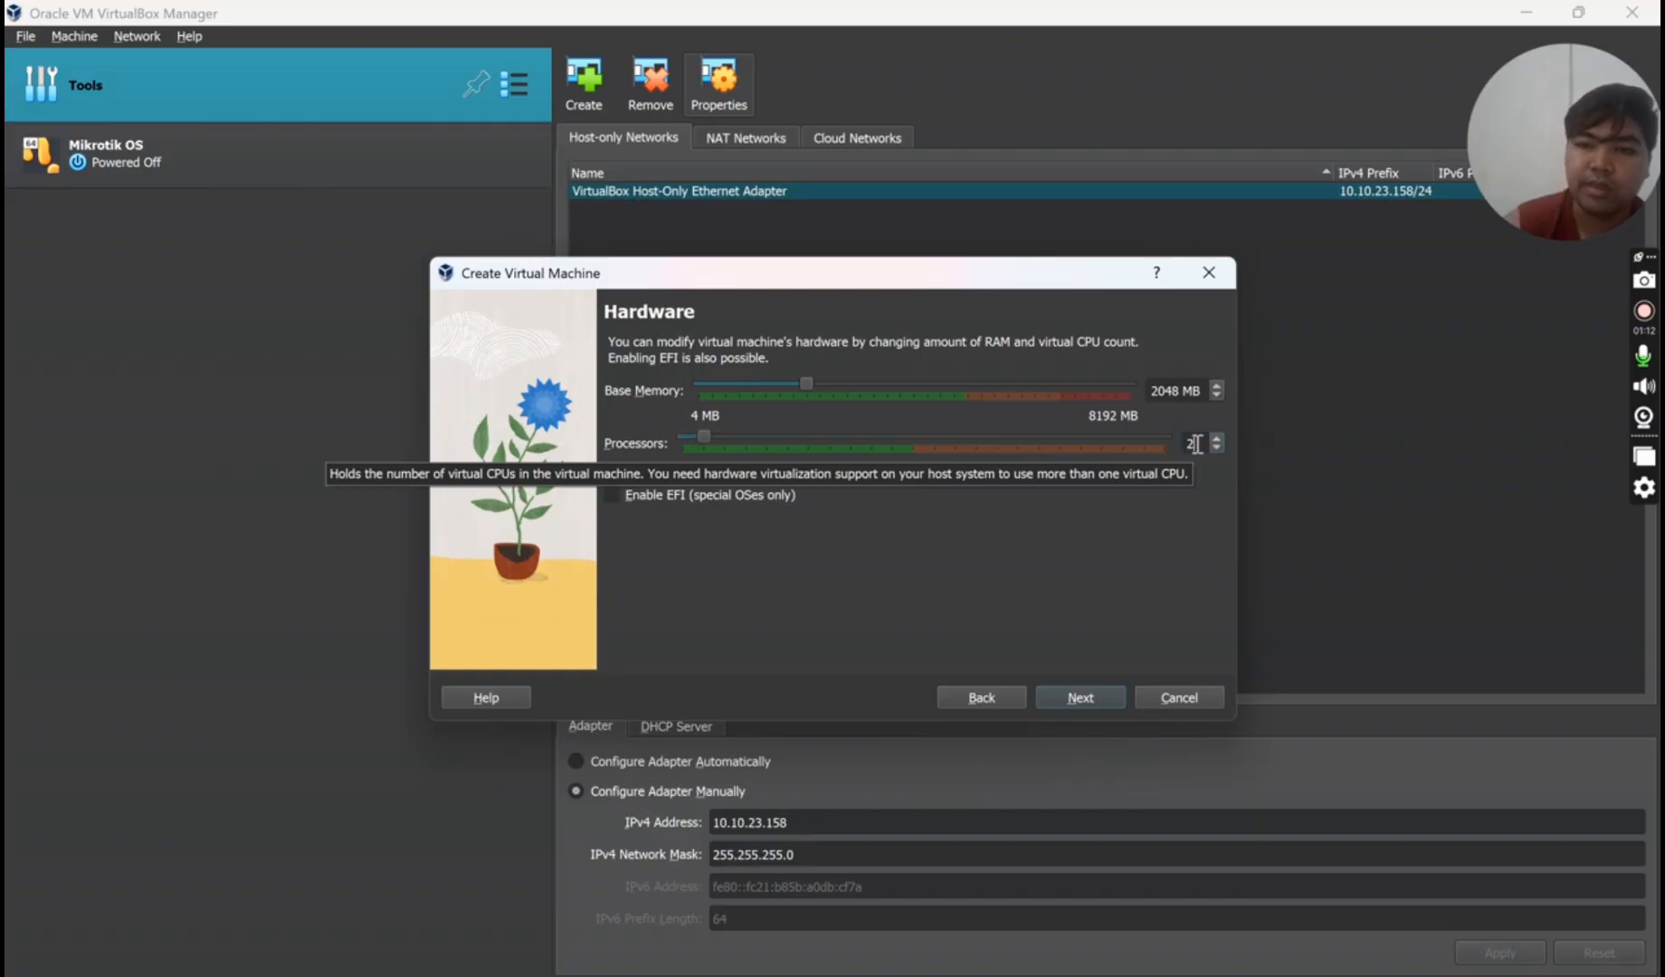
click(1092, 695)
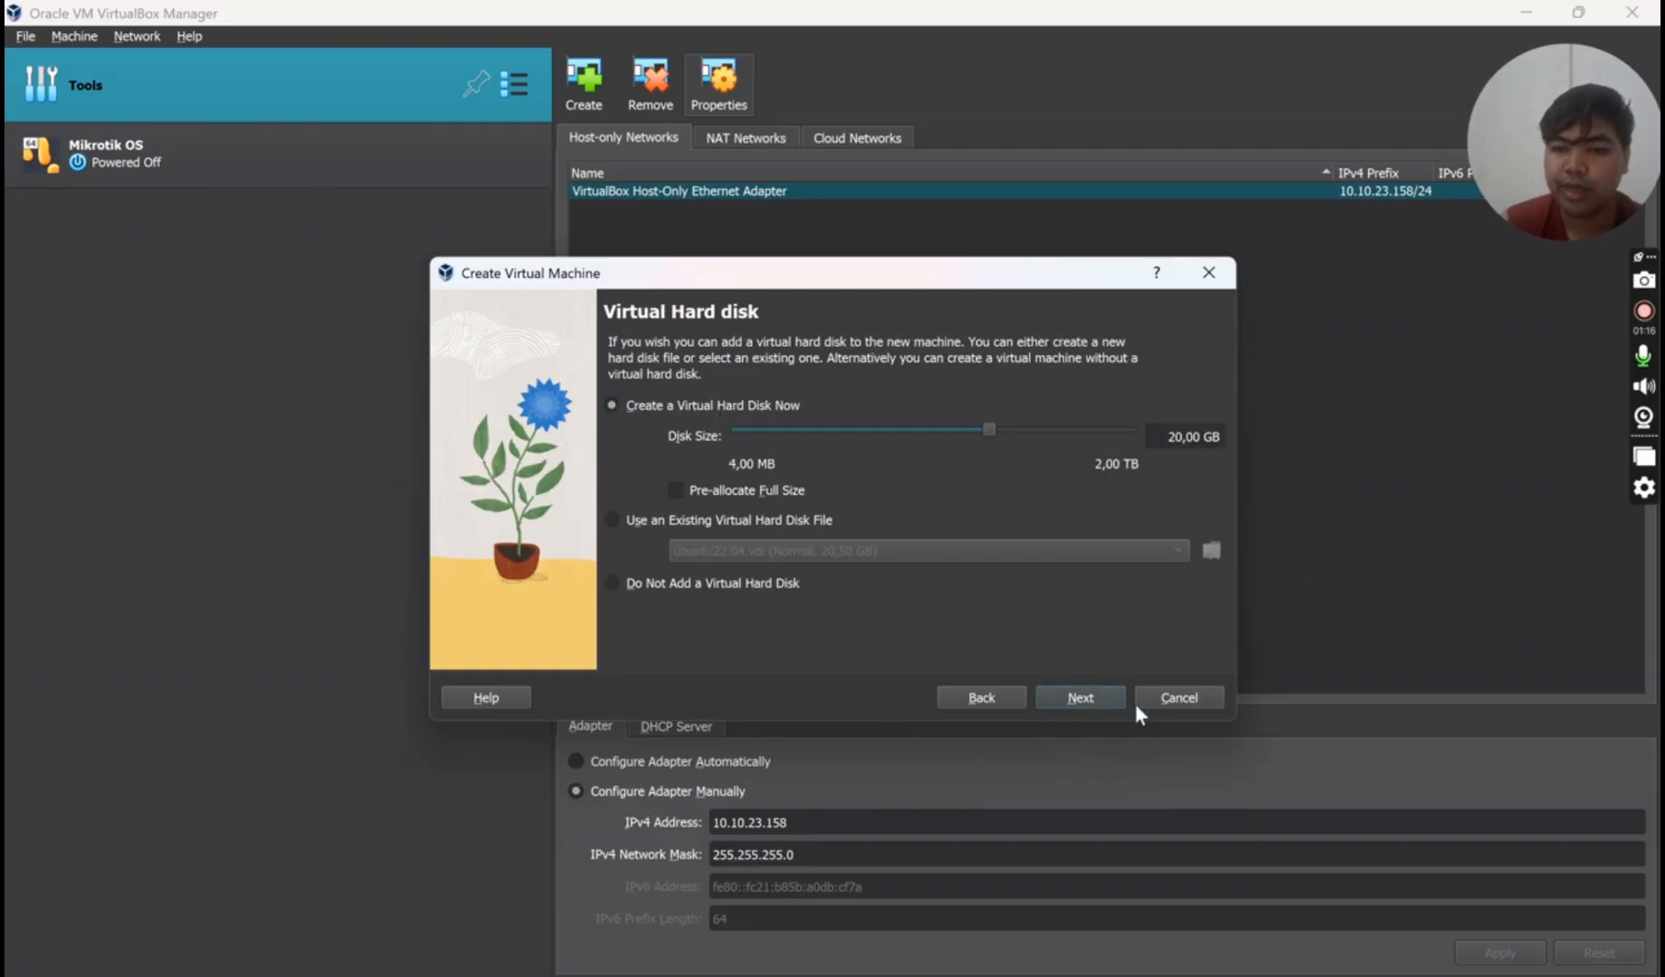
click(1102, 702)
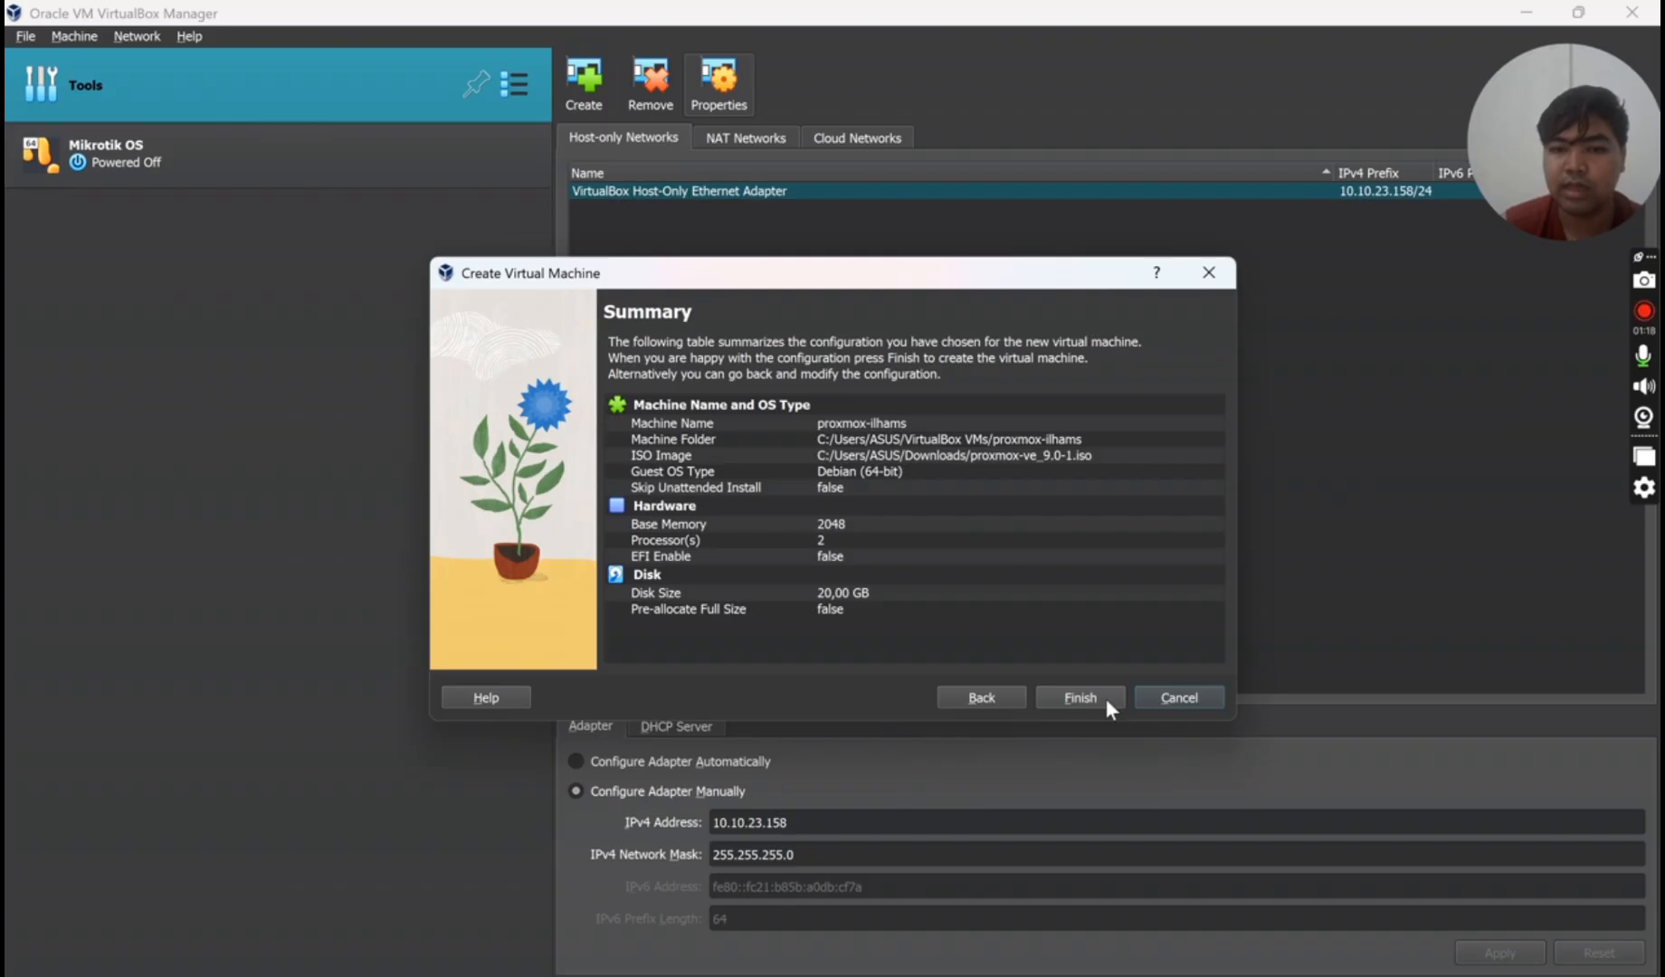
click(1081, 697)
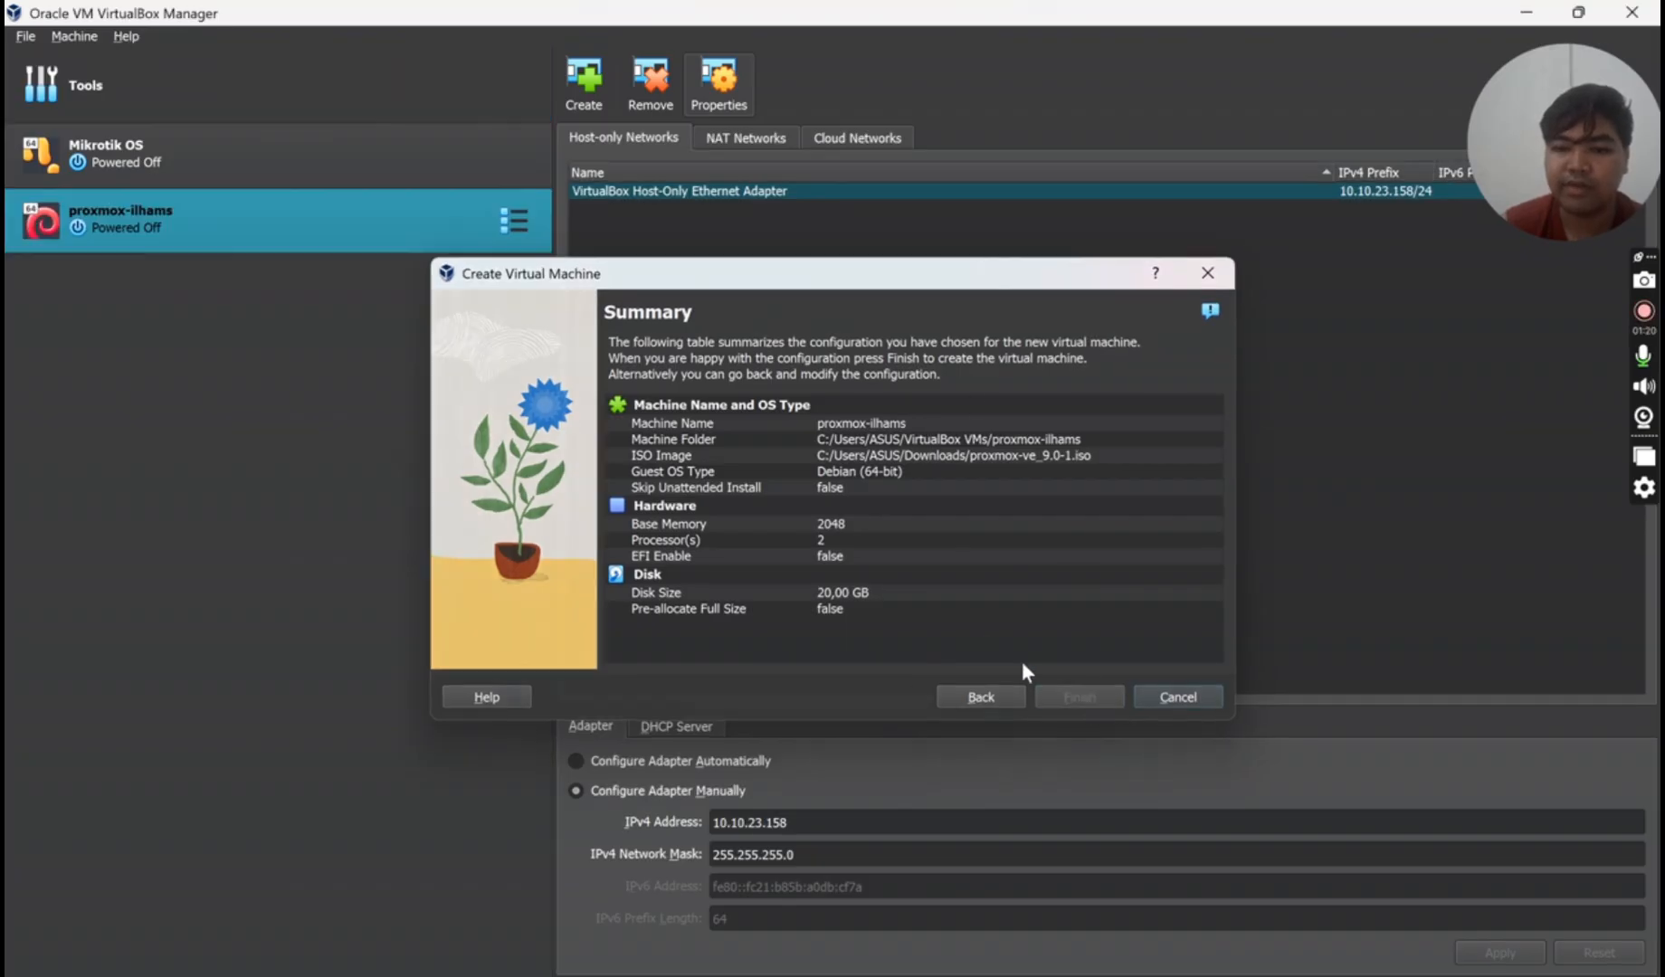
- Boot proxmox-ilhams, maximise it at 150% scale, and launch the graphical Proxmox installer
click(816, 71)
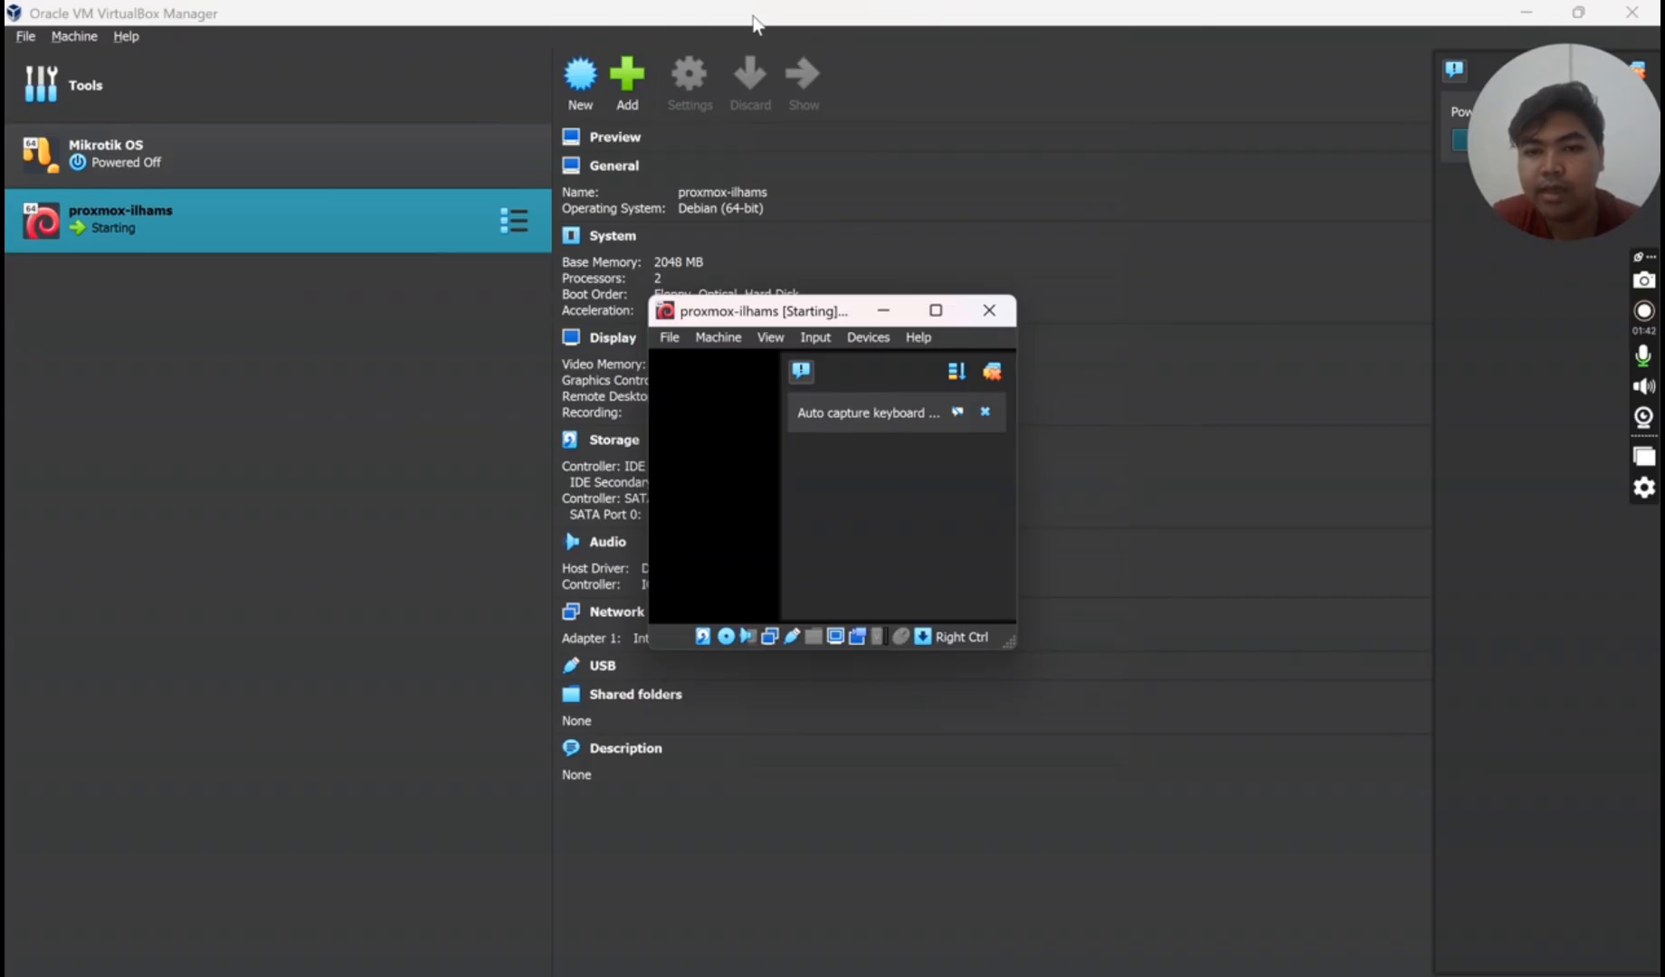
click(935, 310)
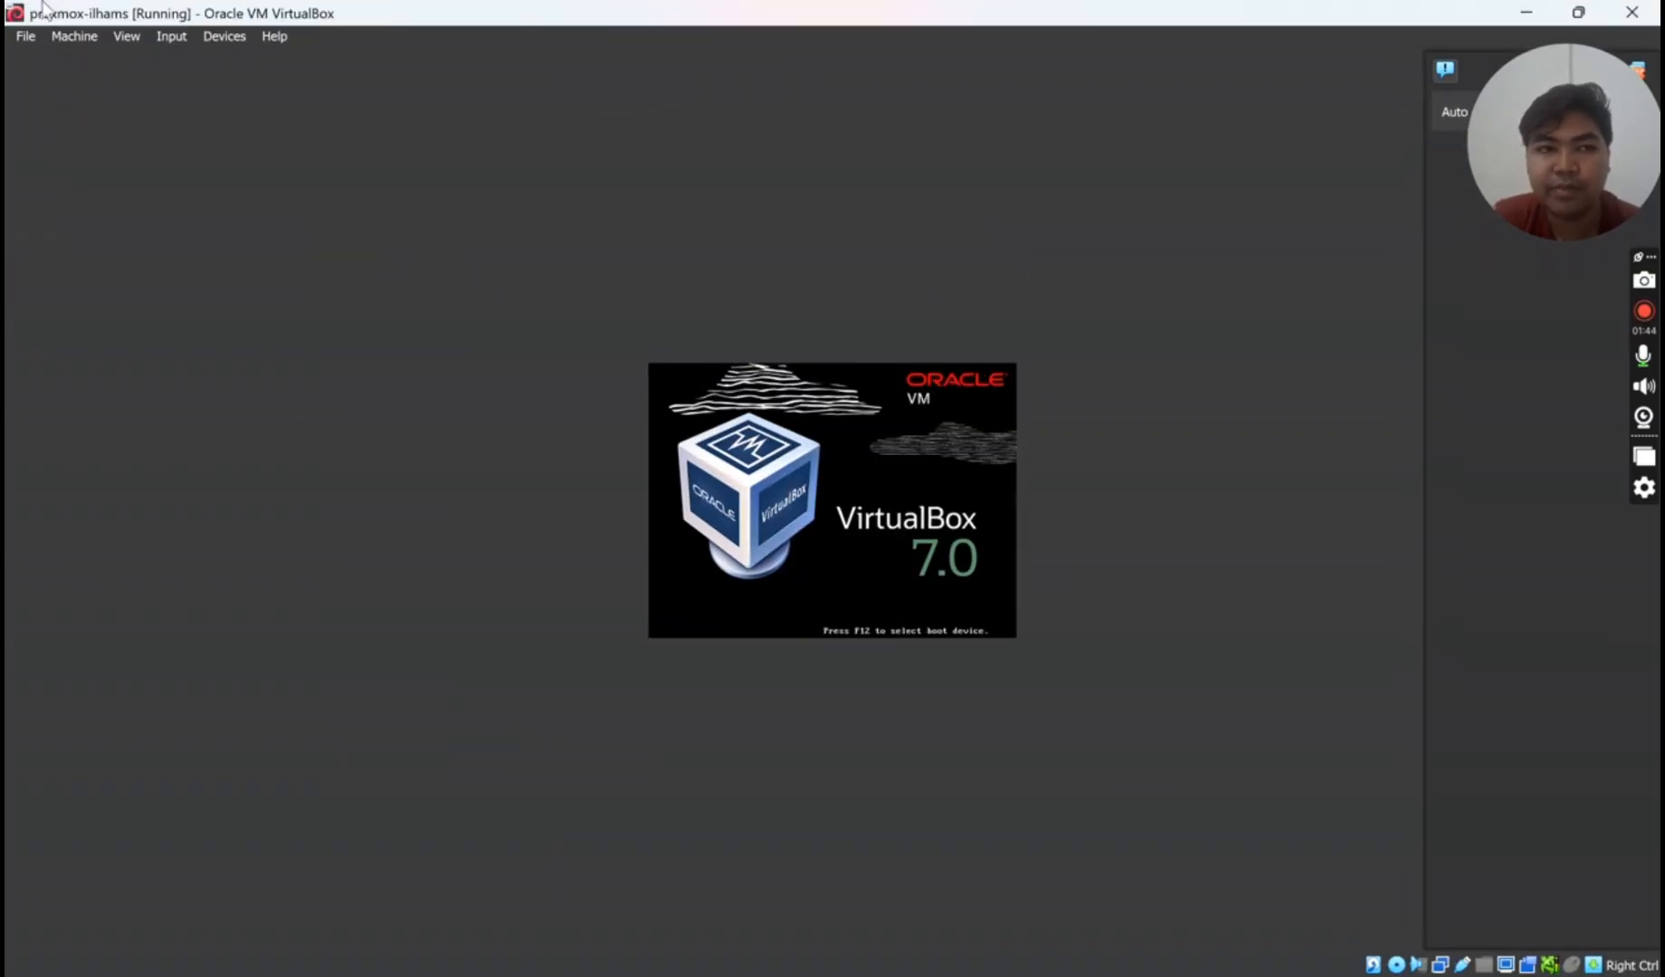
click(127, 37)
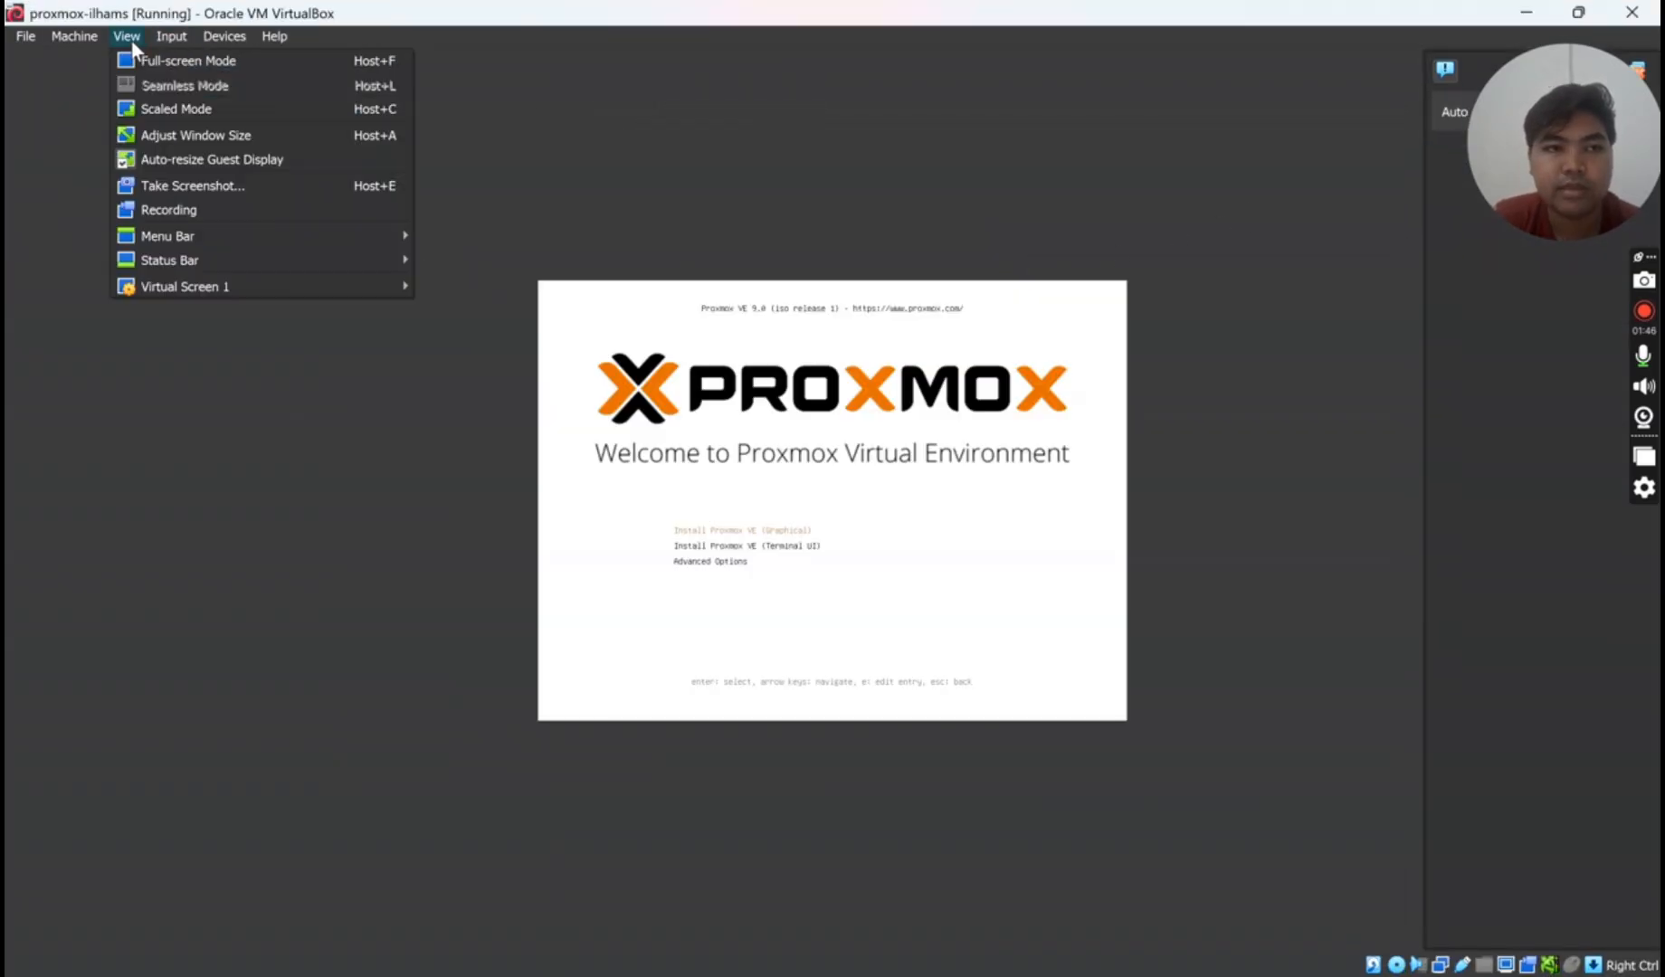
mouse_move(223, 283)
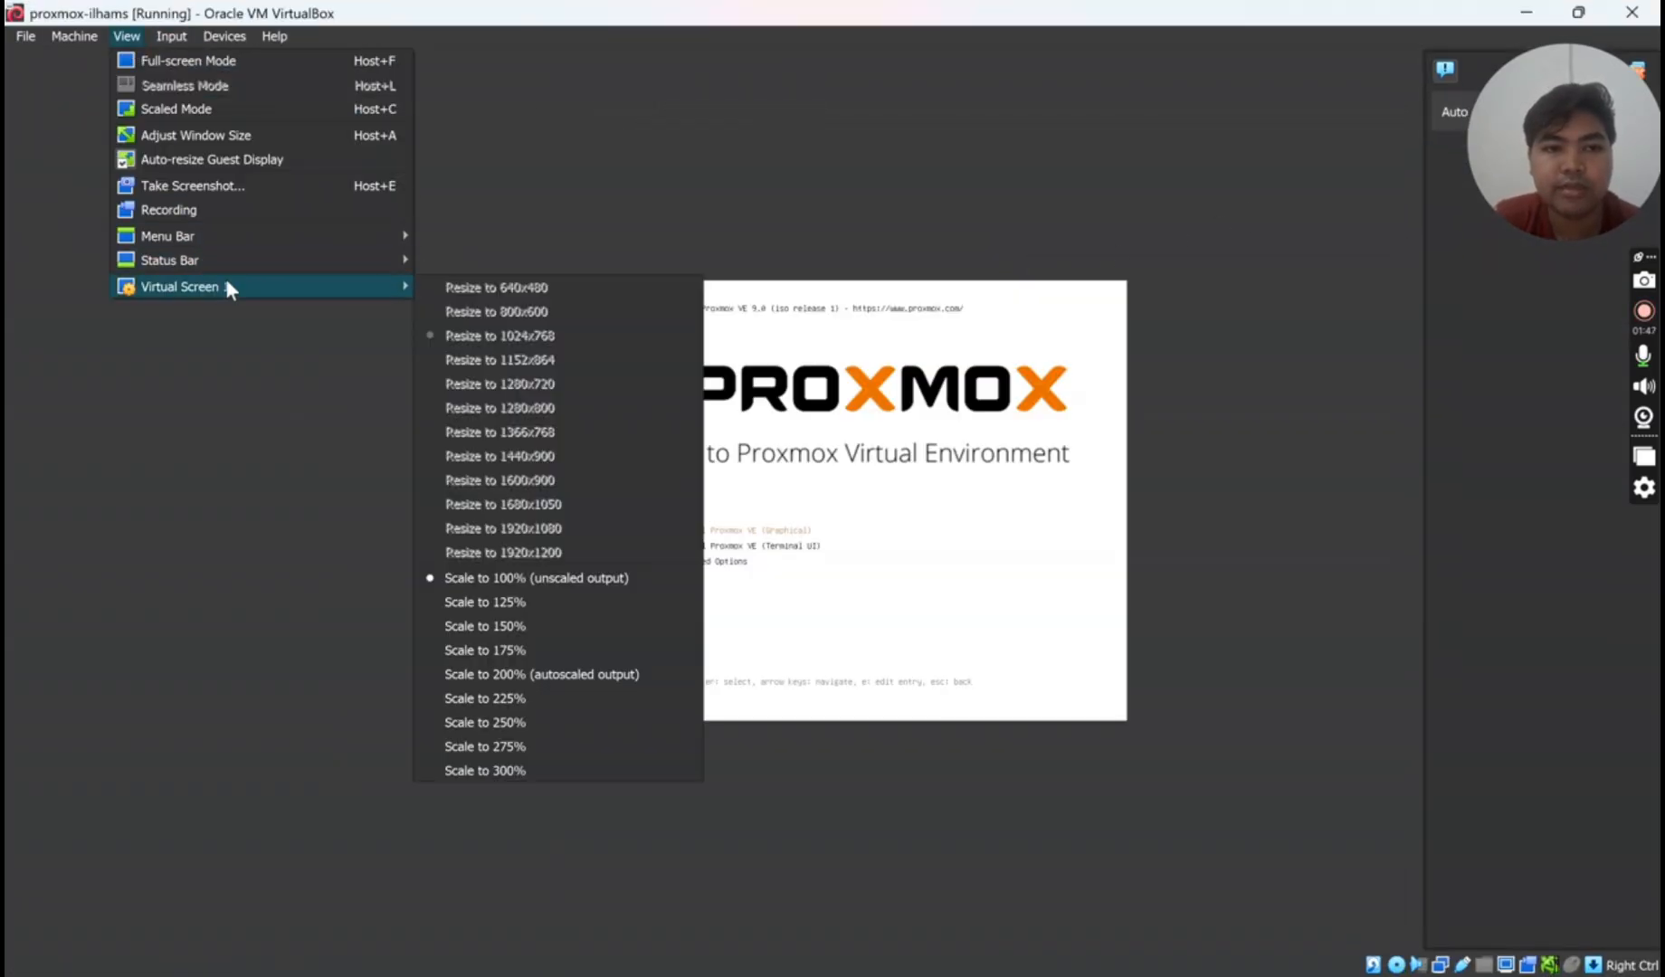
click(542, 625)
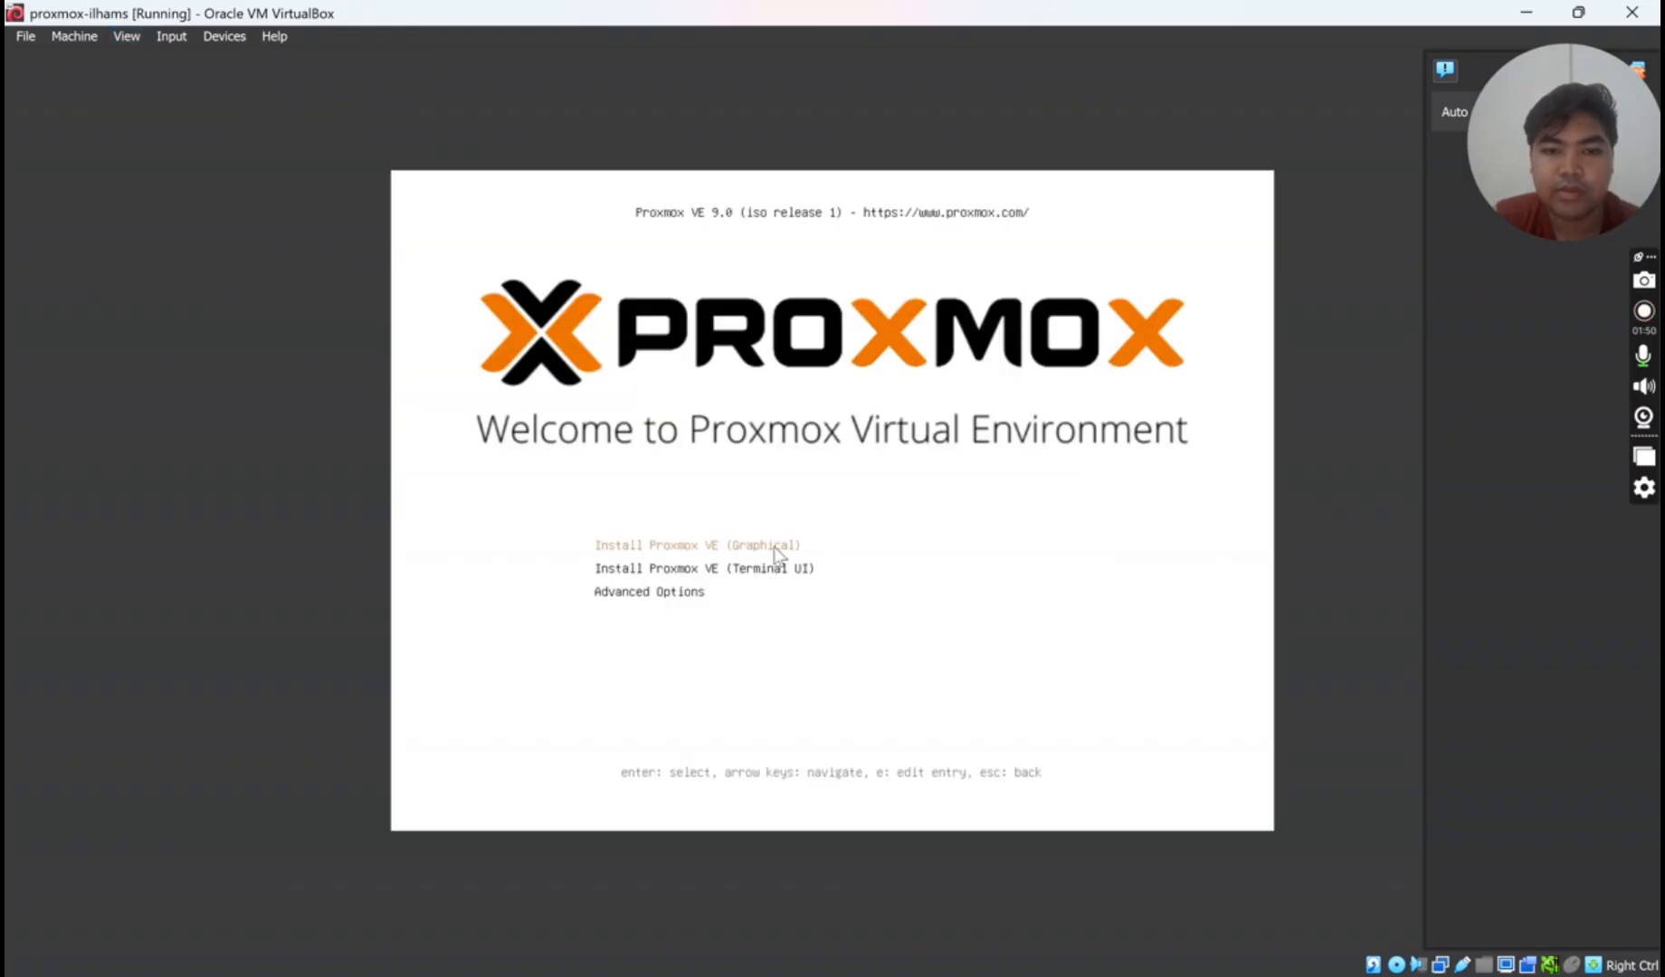
click(832, 500)
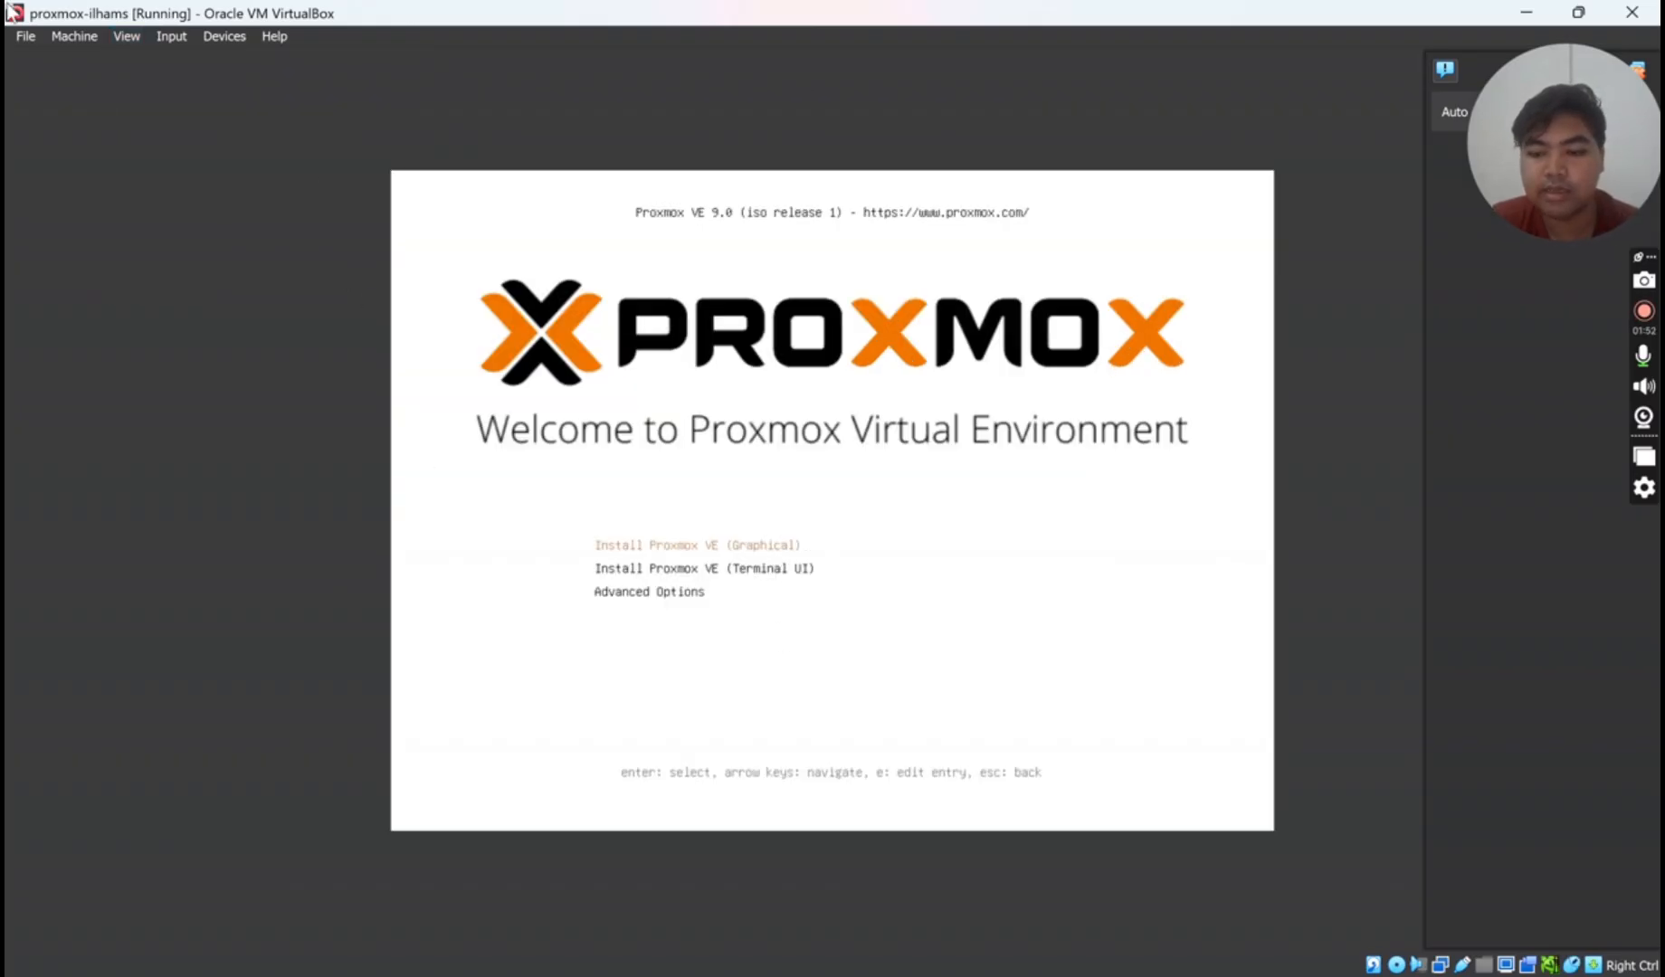
key(Return)
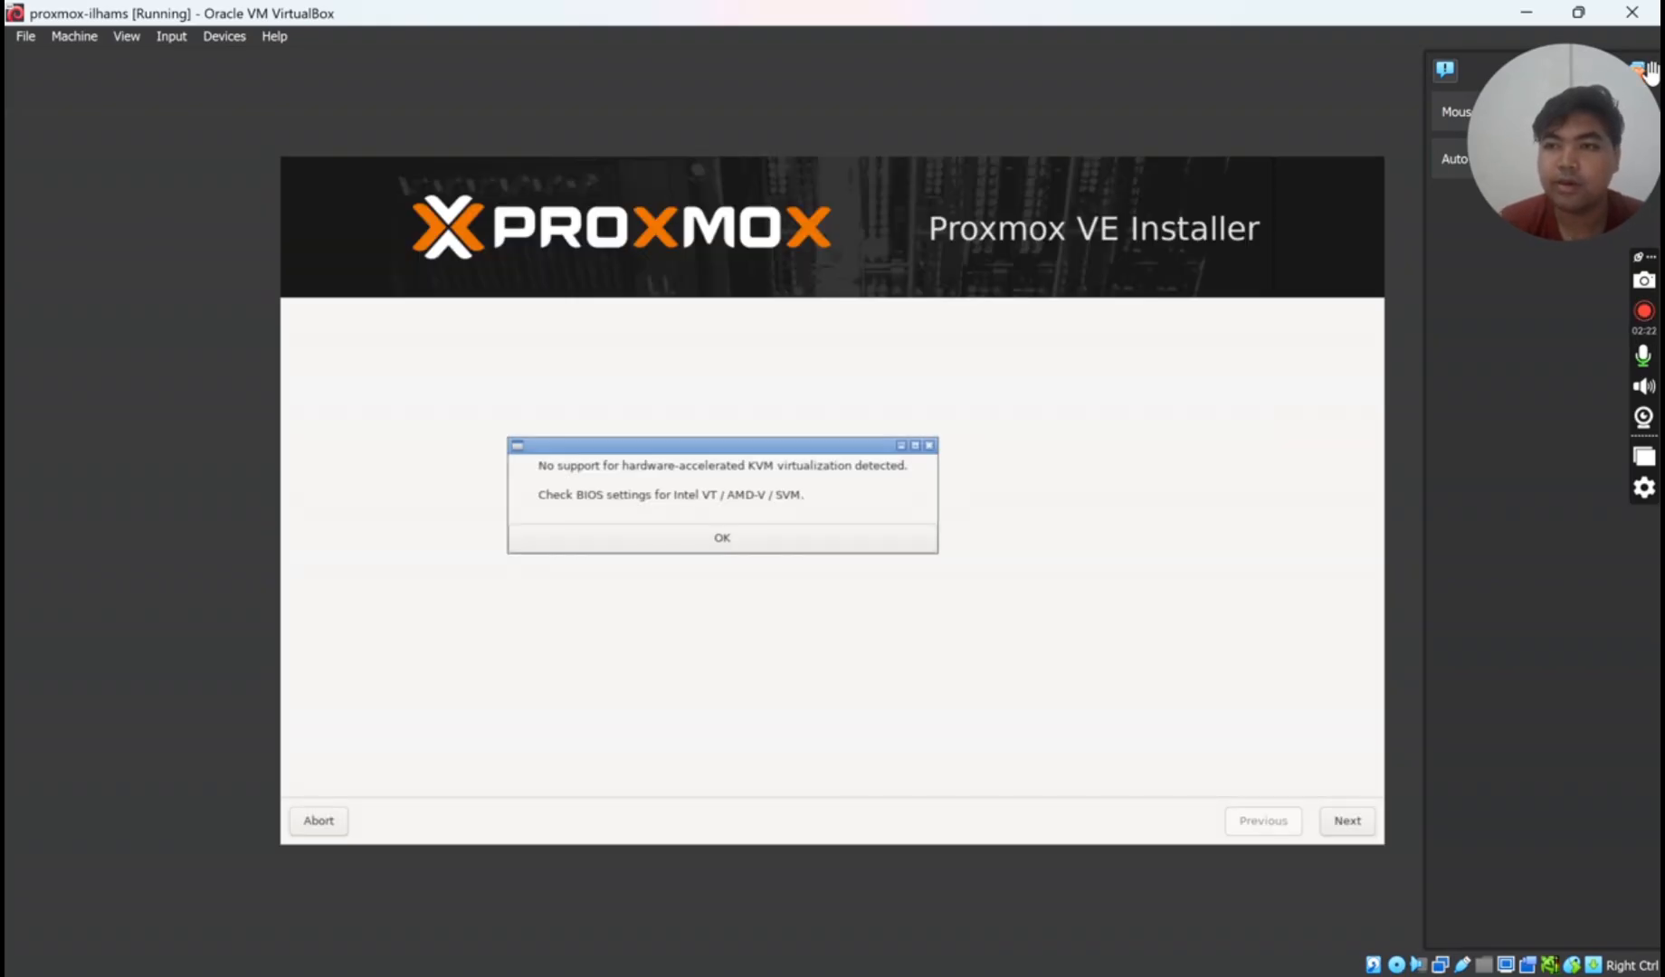
- Dismiss the notifications and KVM warning, then accept the Proxmox licence agreement
mouse_move(1594, 87)
mouse_down()
mouse_move(1594, 162)
mouse_move(1579, 90)
mouse_up()
click(1639, 71)
click(825, 534)
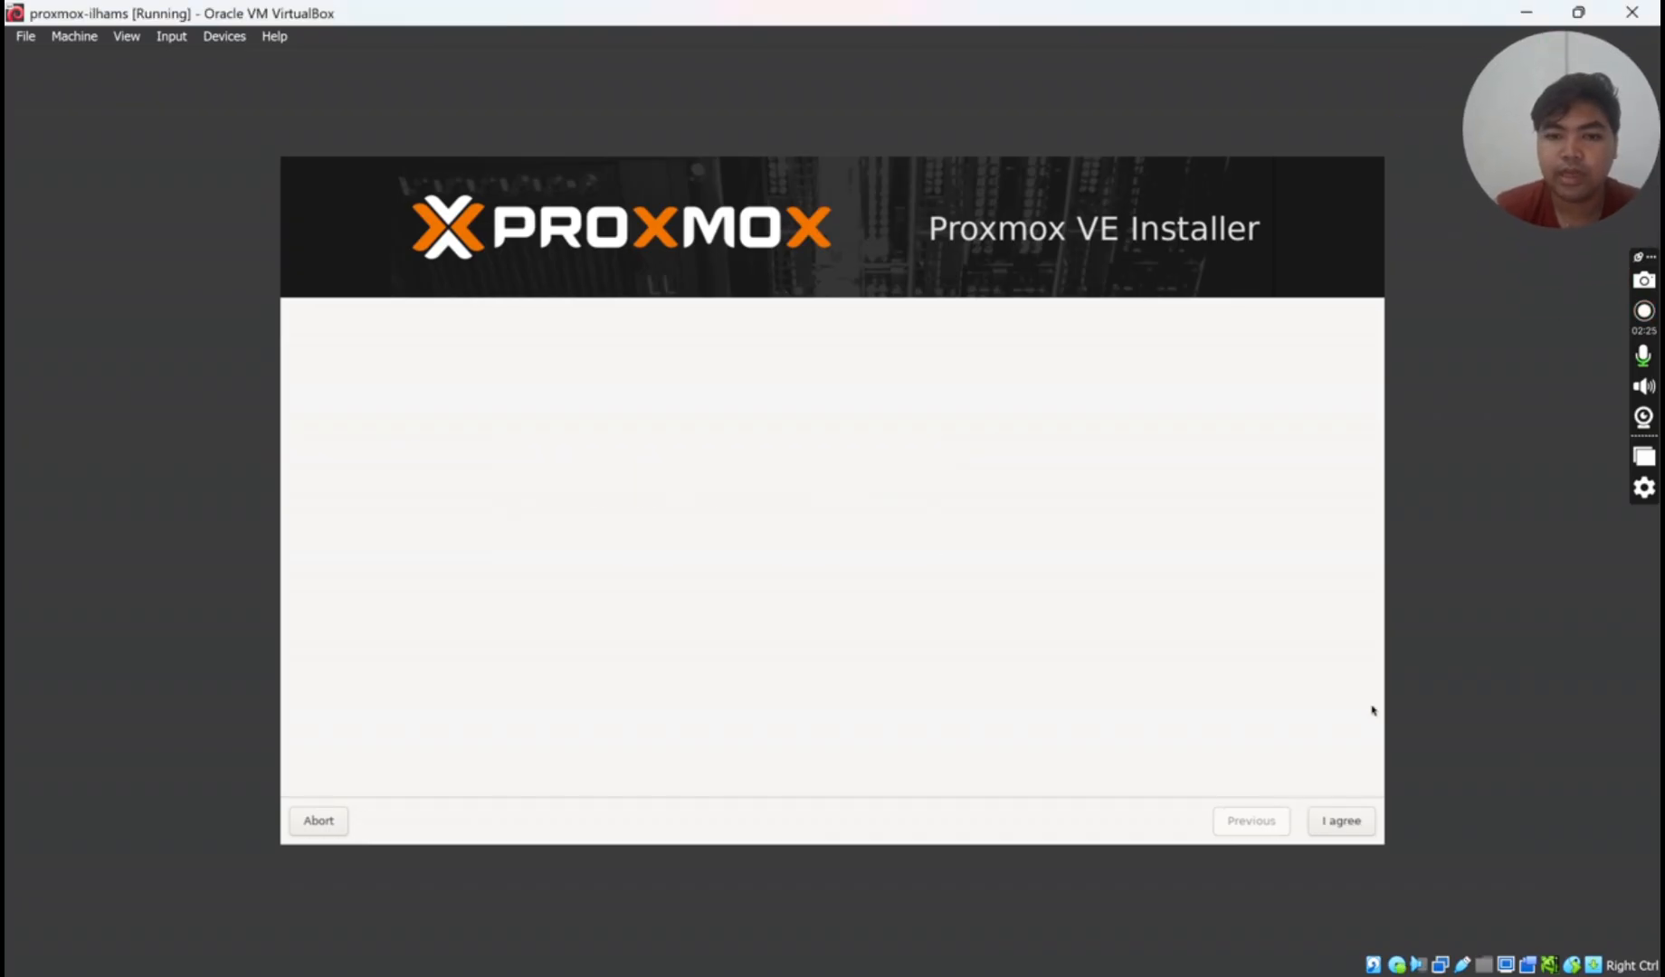
click(1339, 823)
- Set the installer's country to Indonesia and continue to the password page
click(1345, 821)
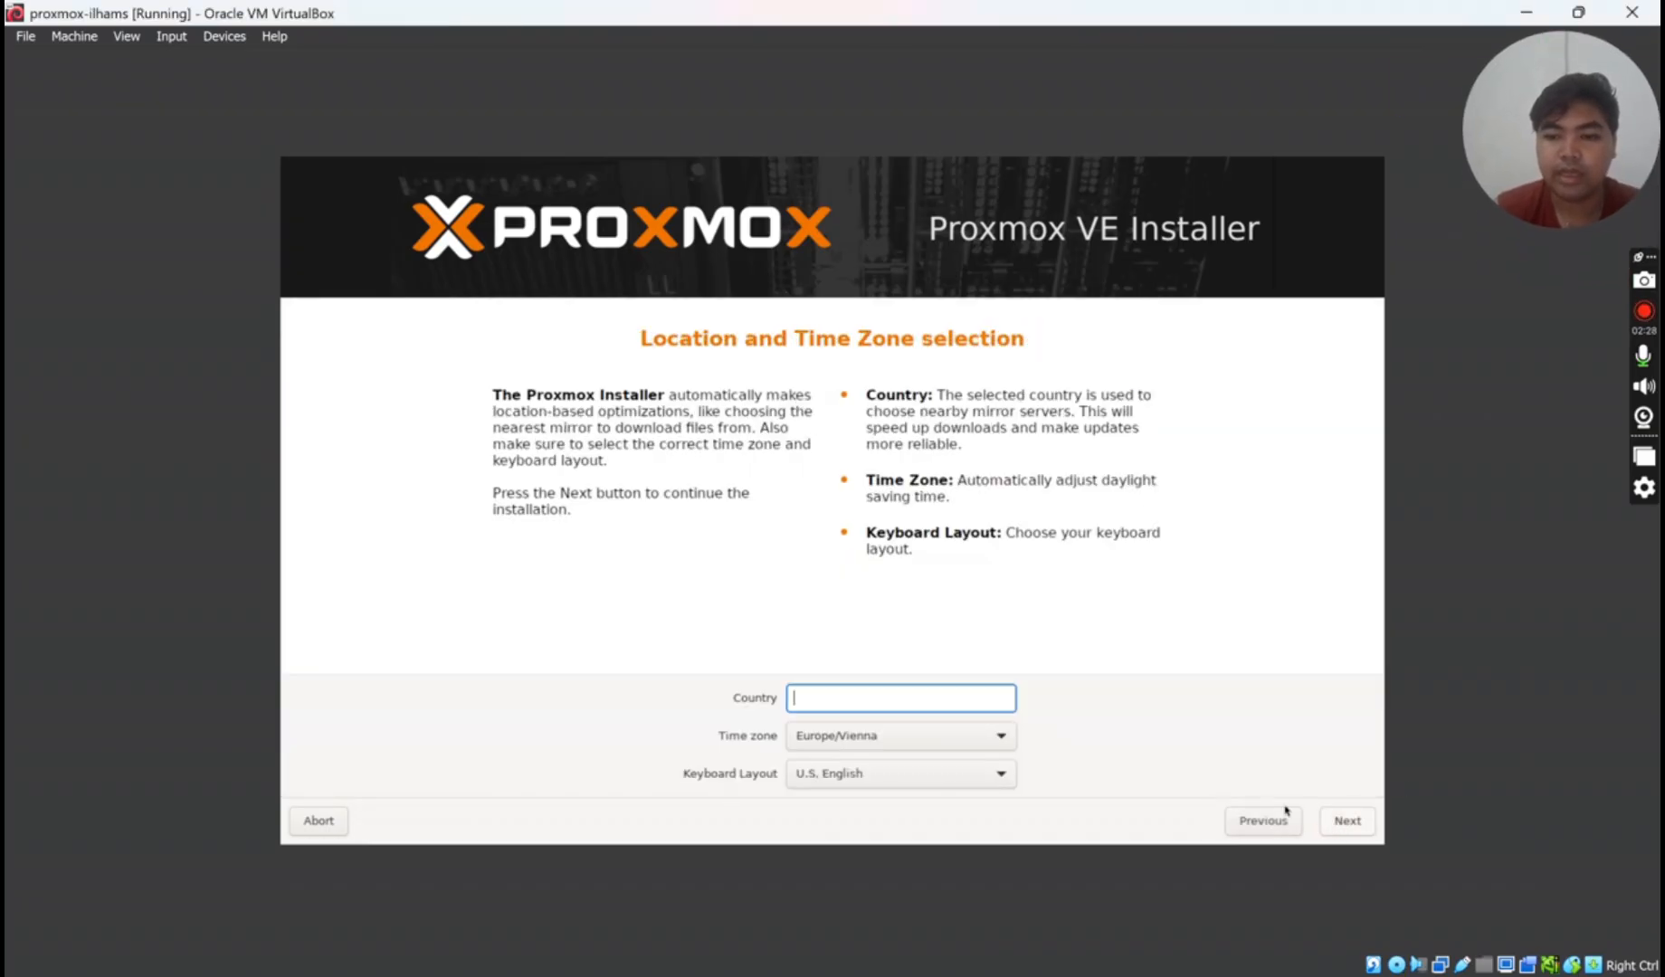
text(indo)
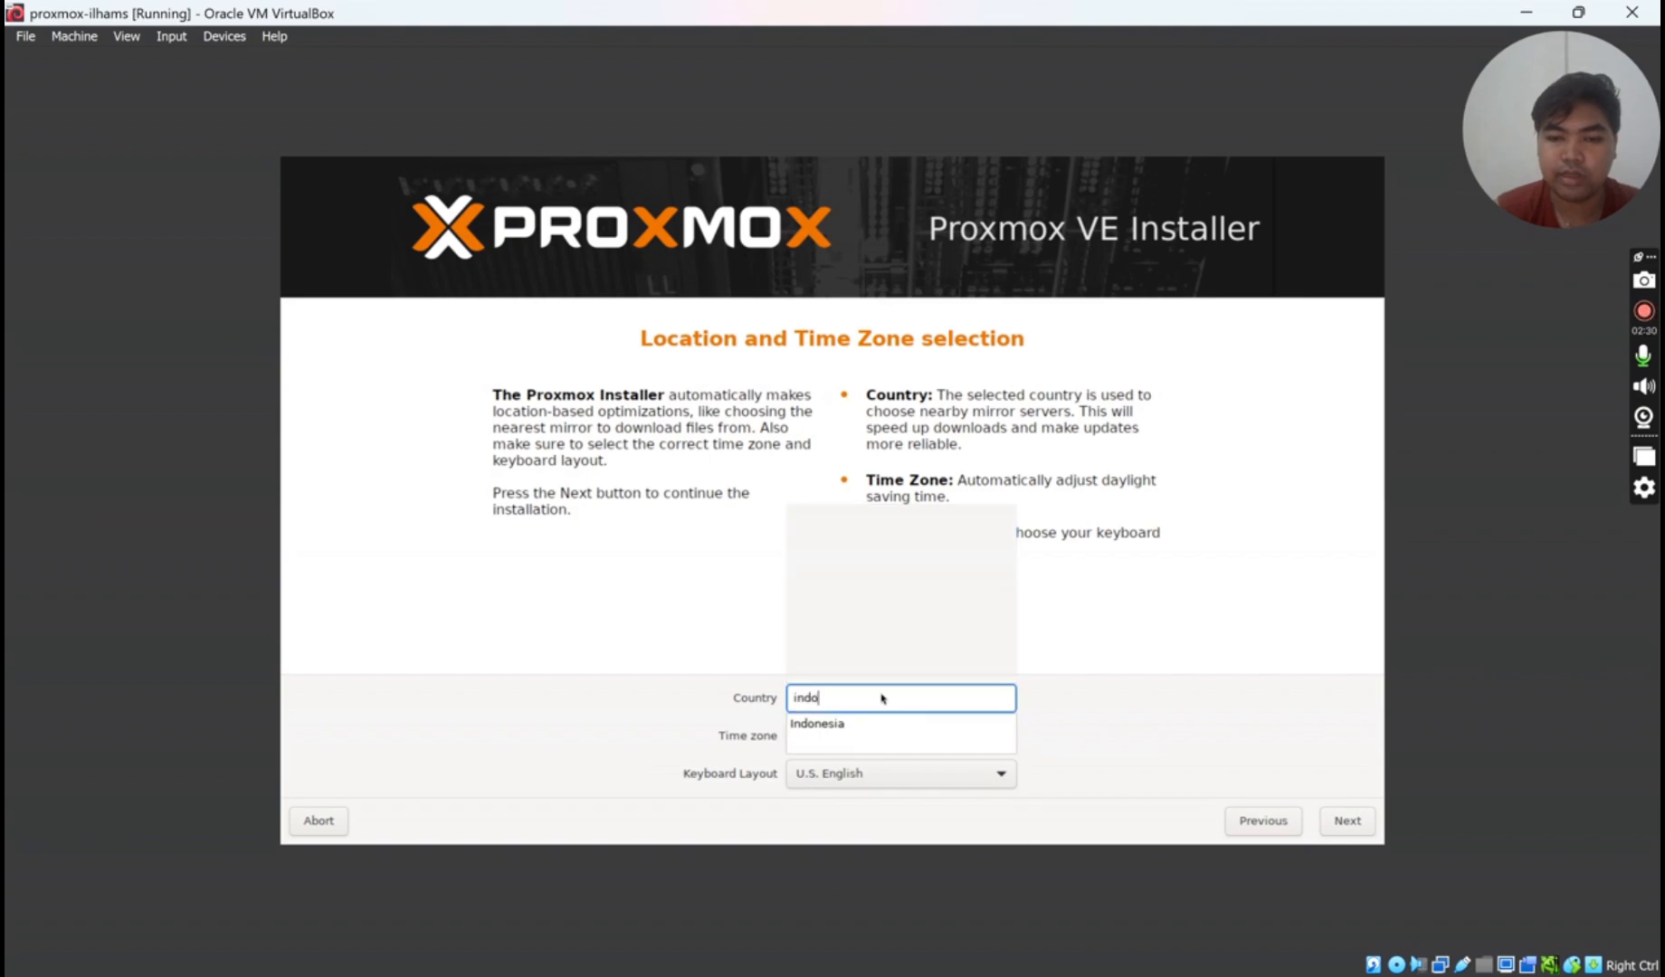
text(nesia)
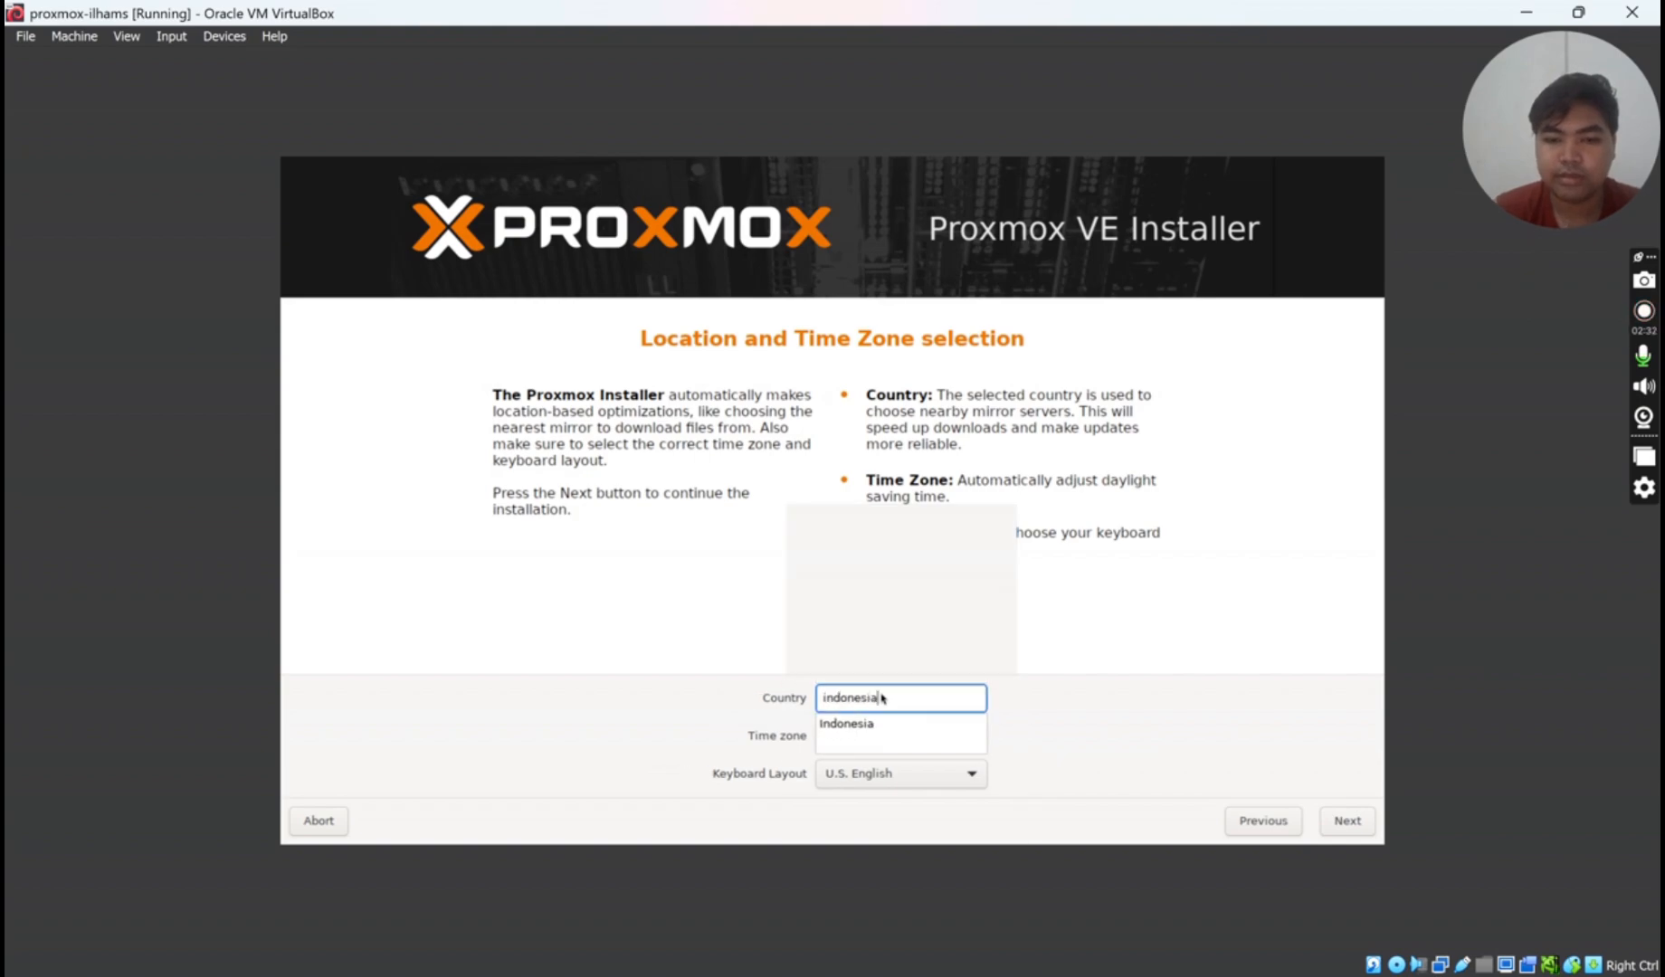
click(846, 724)
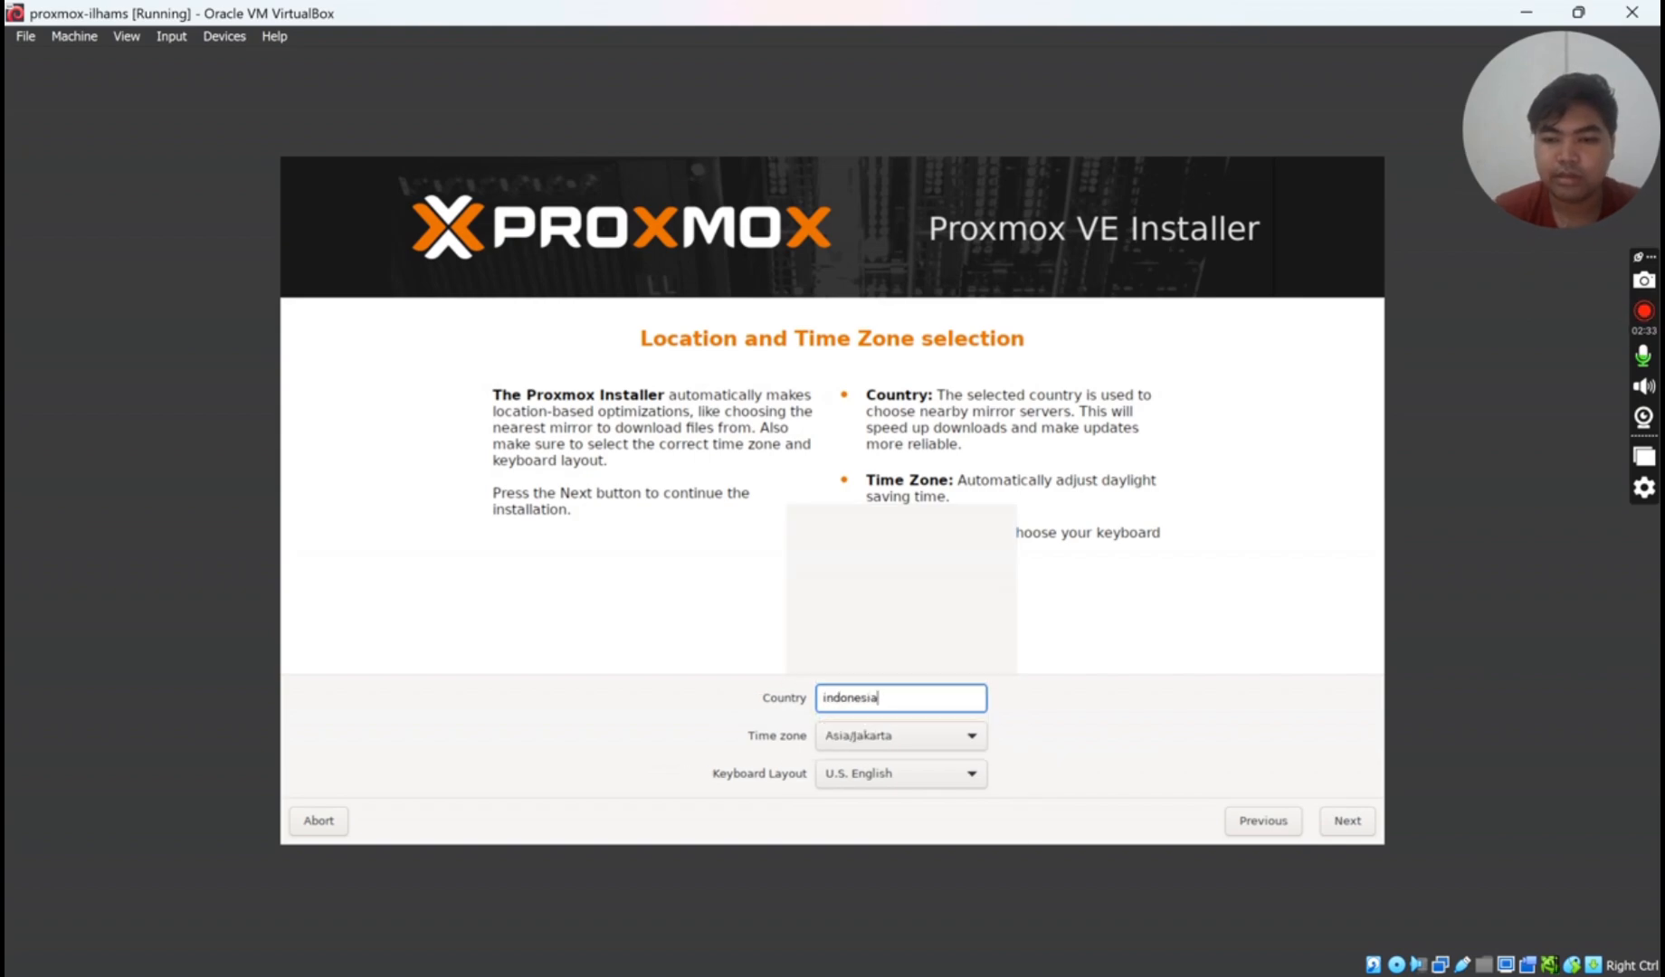
click(1347, 821)
- Enter and confirm the root password, and replace the placeholder with the admin's e-mail address
text(●●)
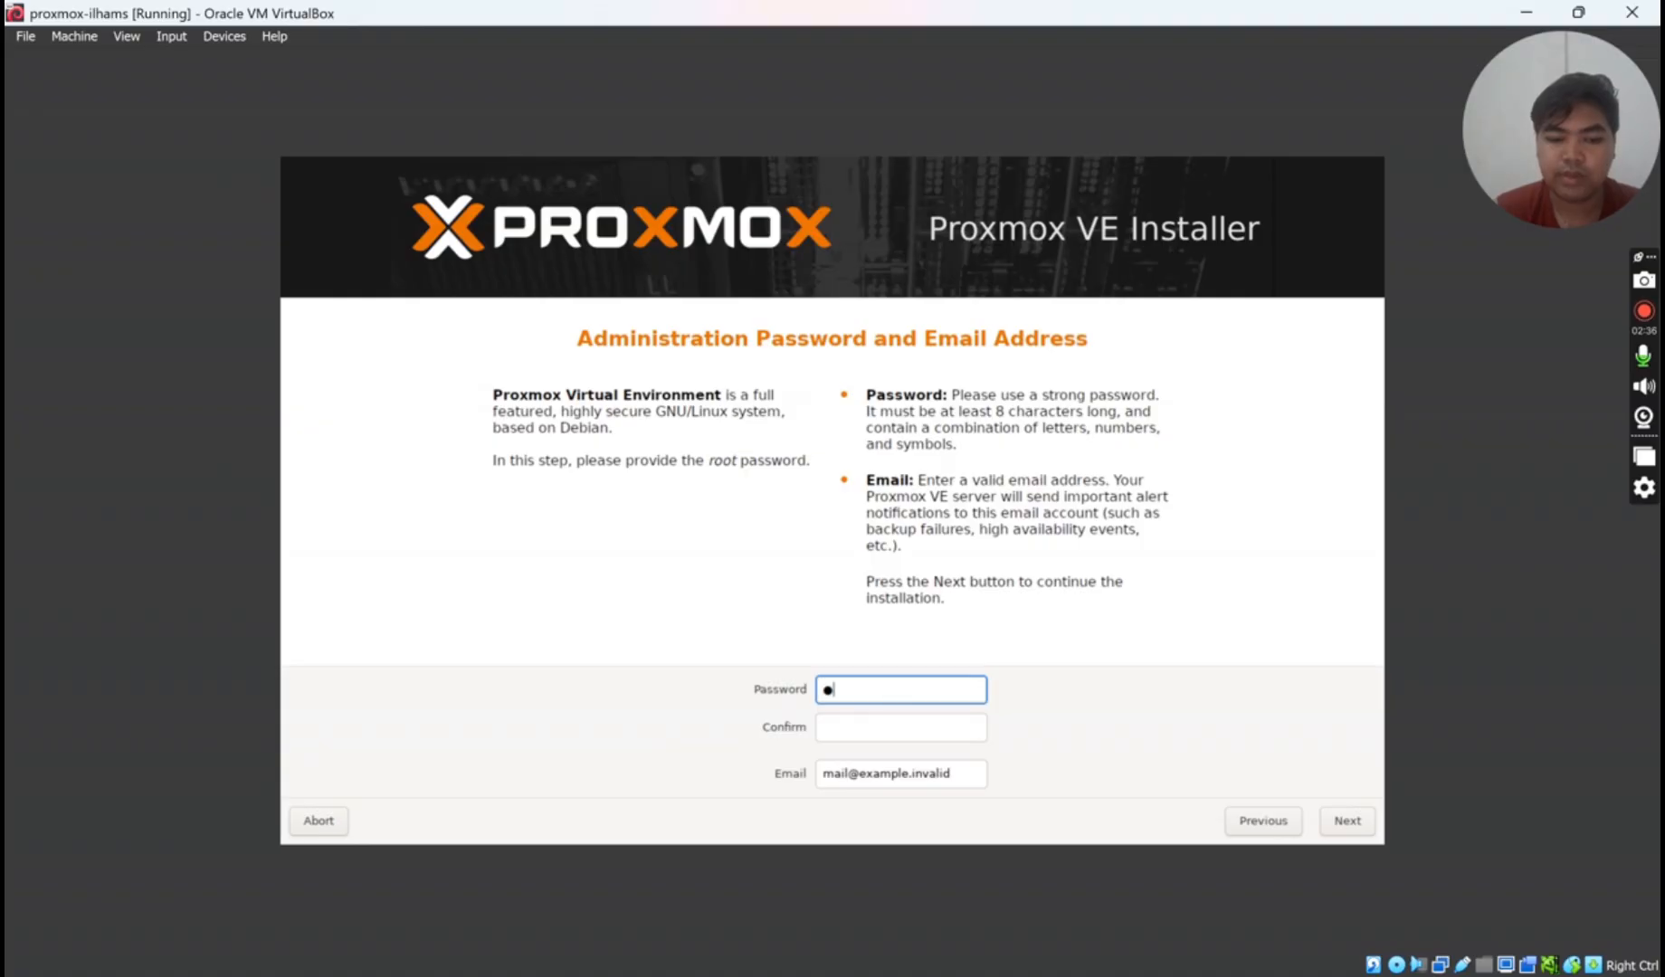
text(●●●●●)
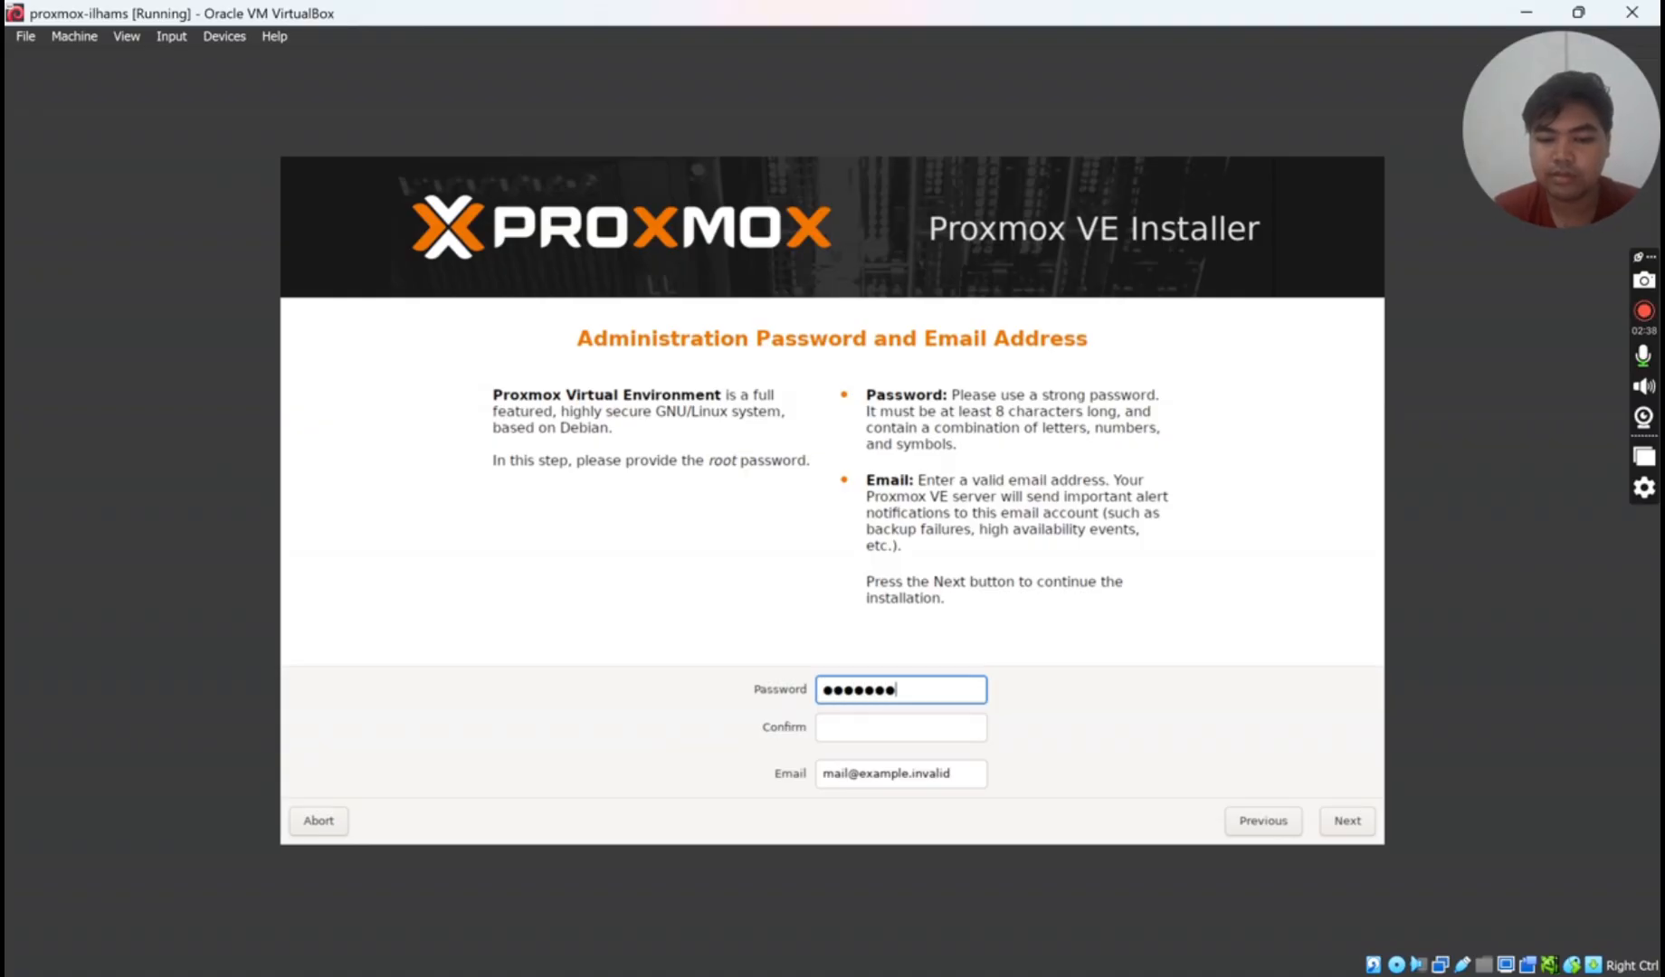
text(●)
key(Tab)
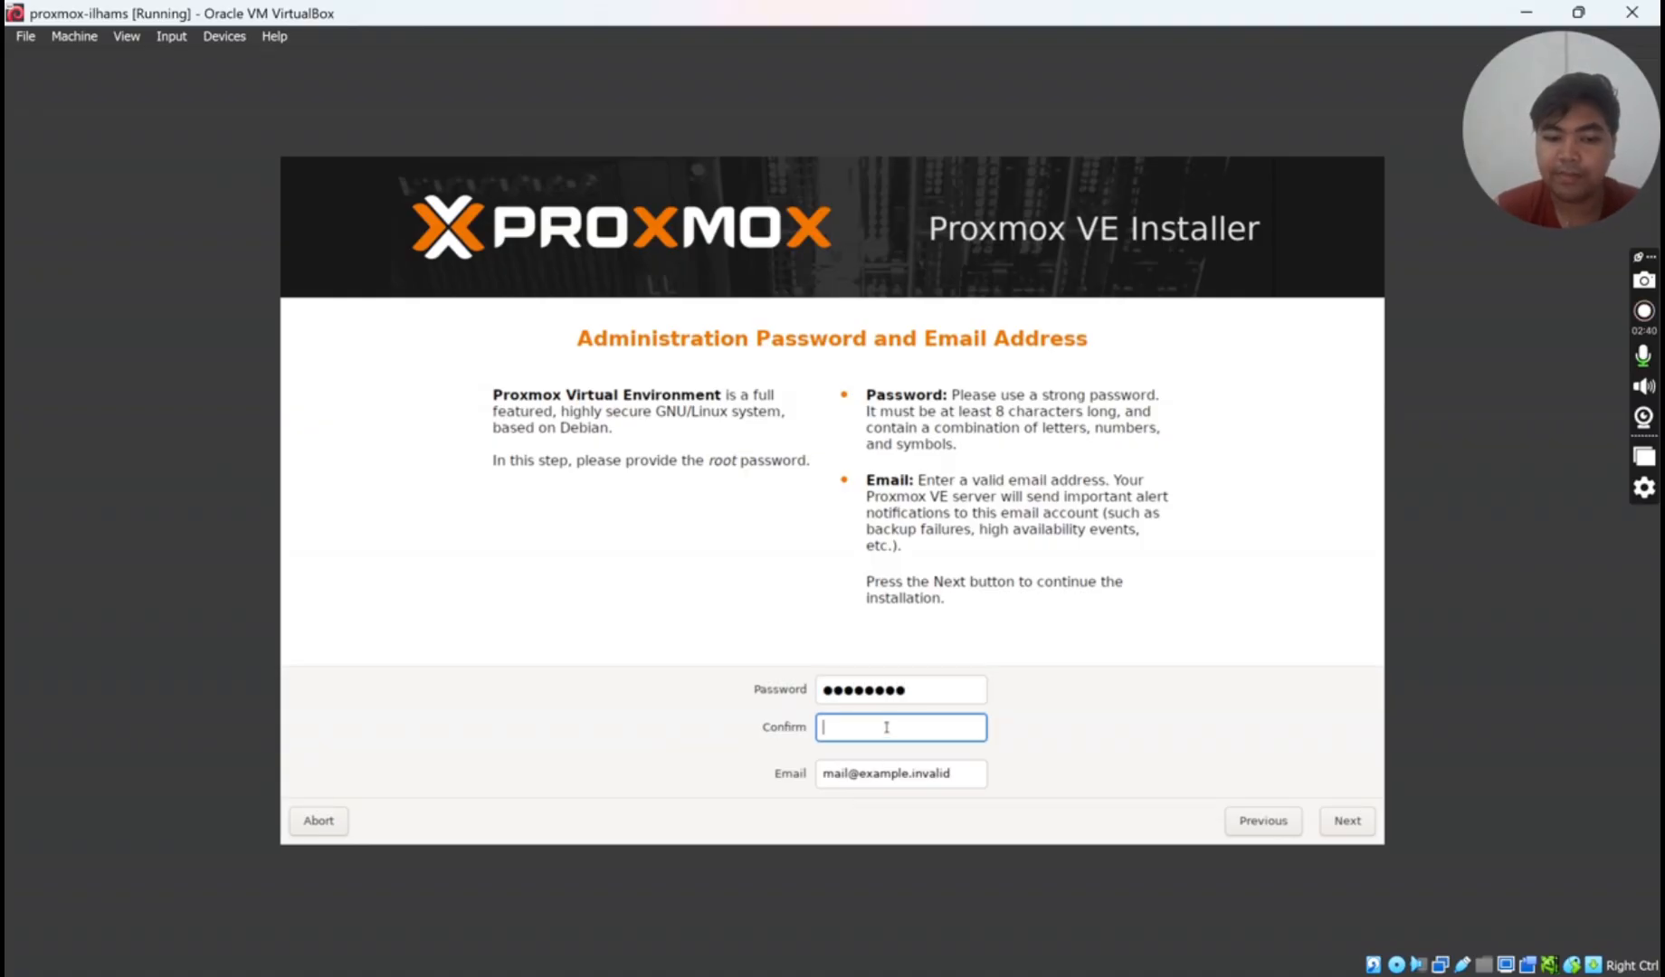
text(●●●●●●)
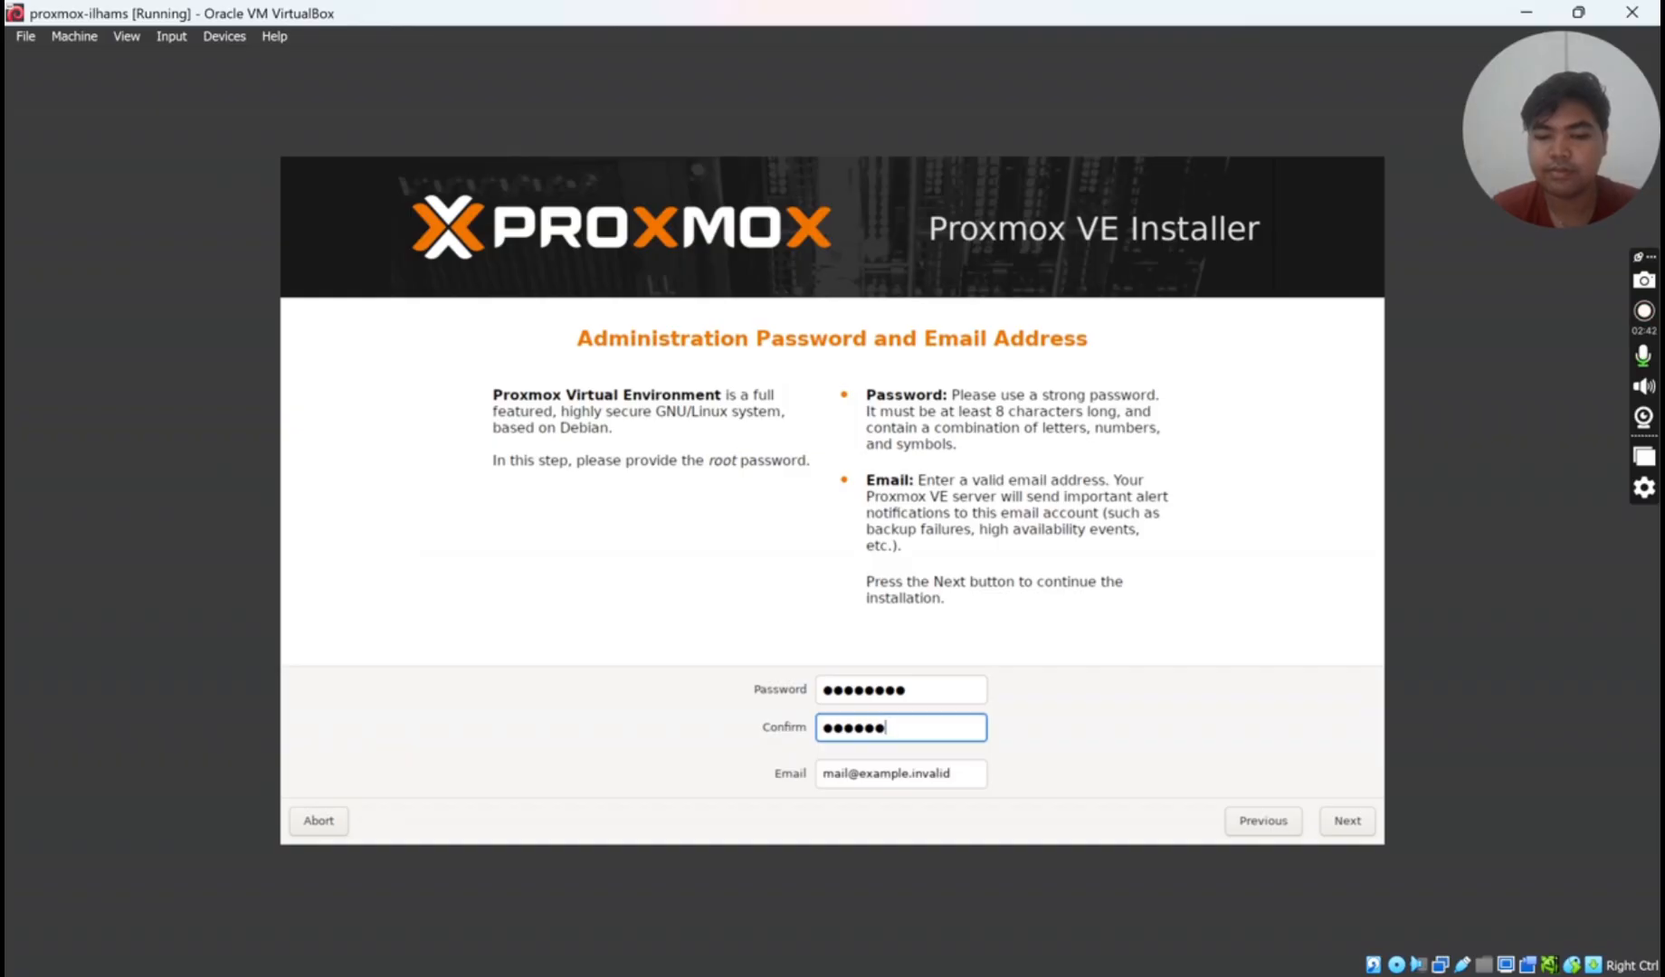
text(●●)
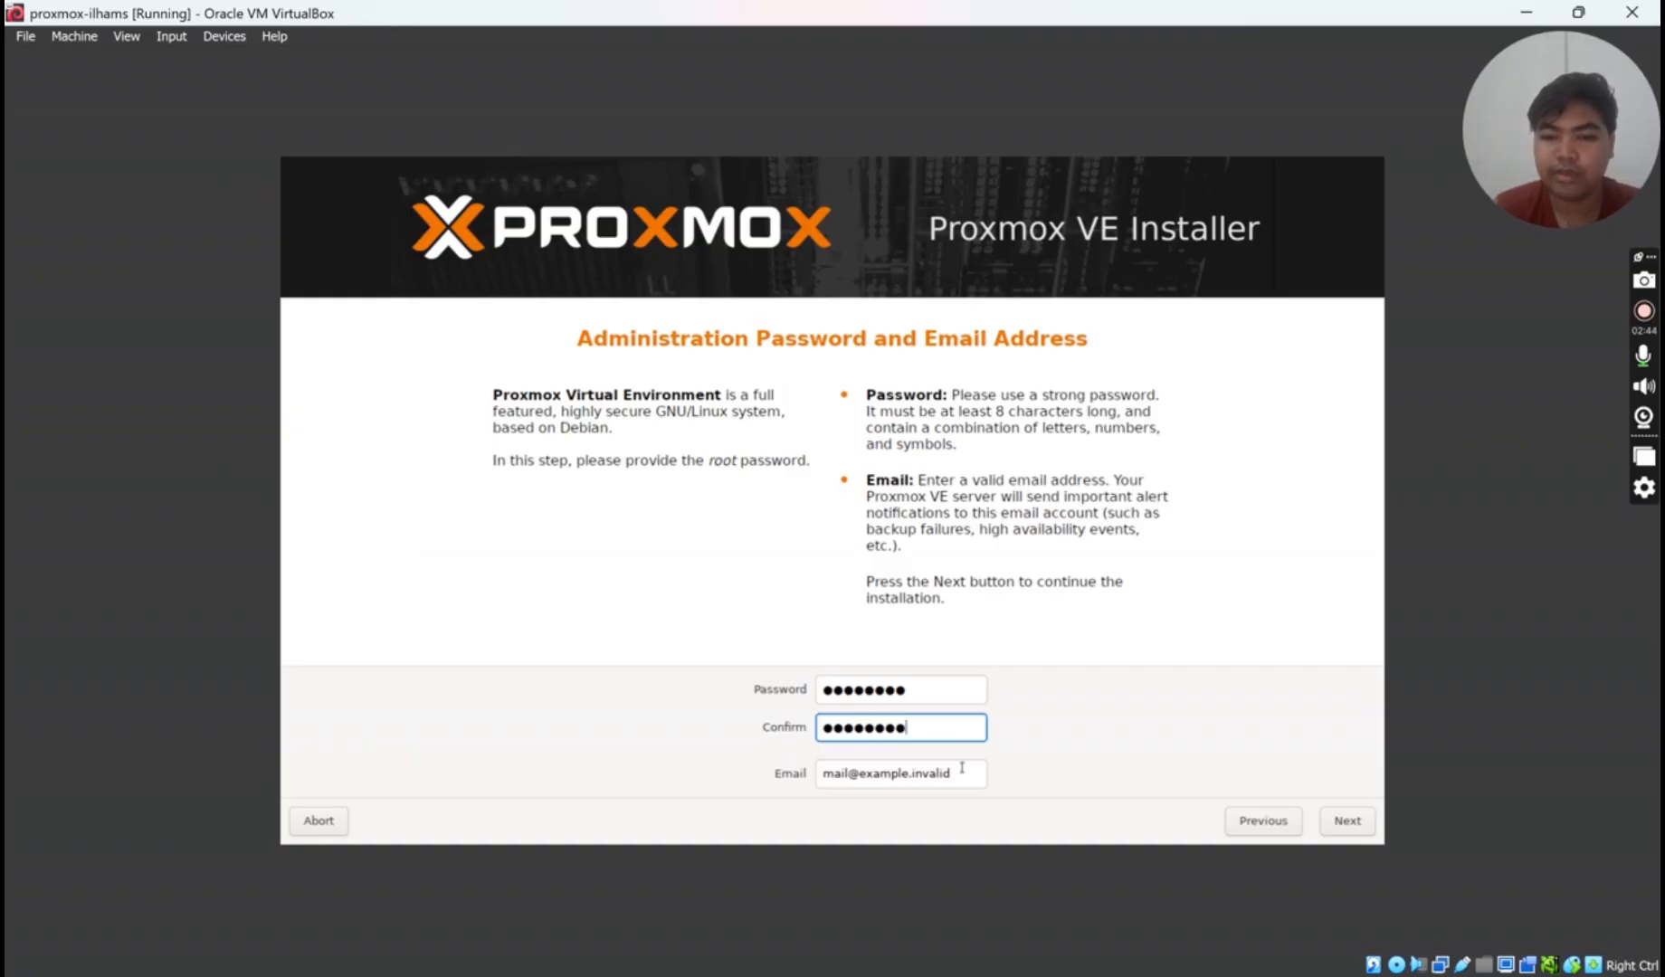
drag(962, 768, 788, 776)
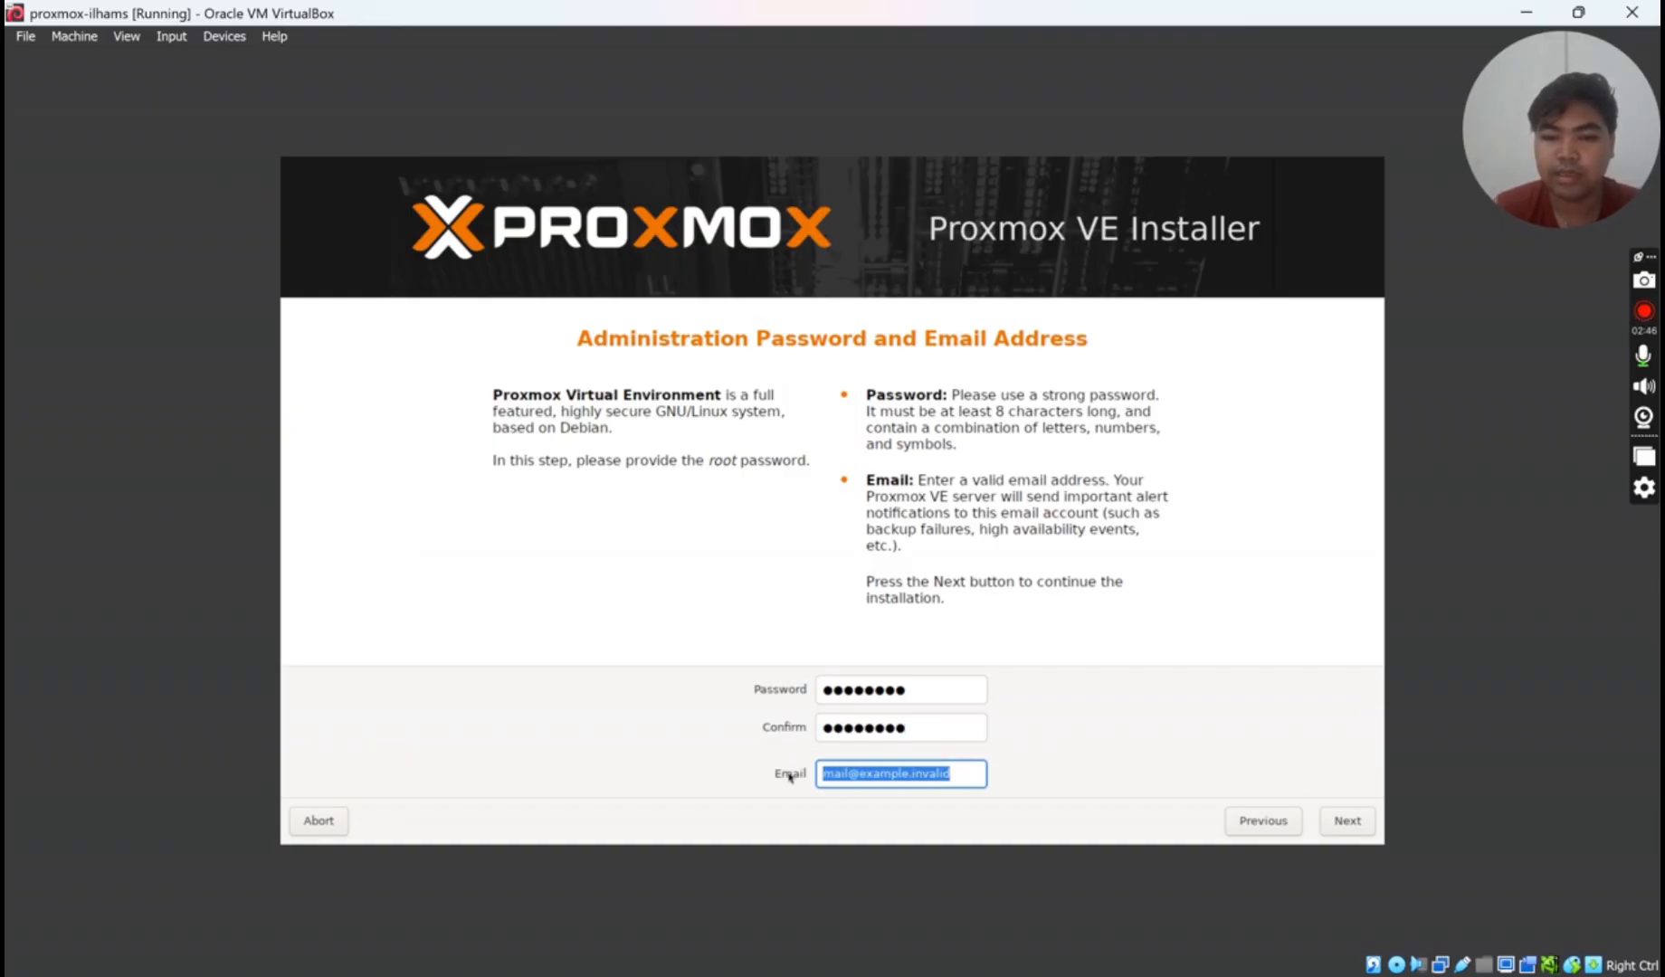
key(BackSpace)
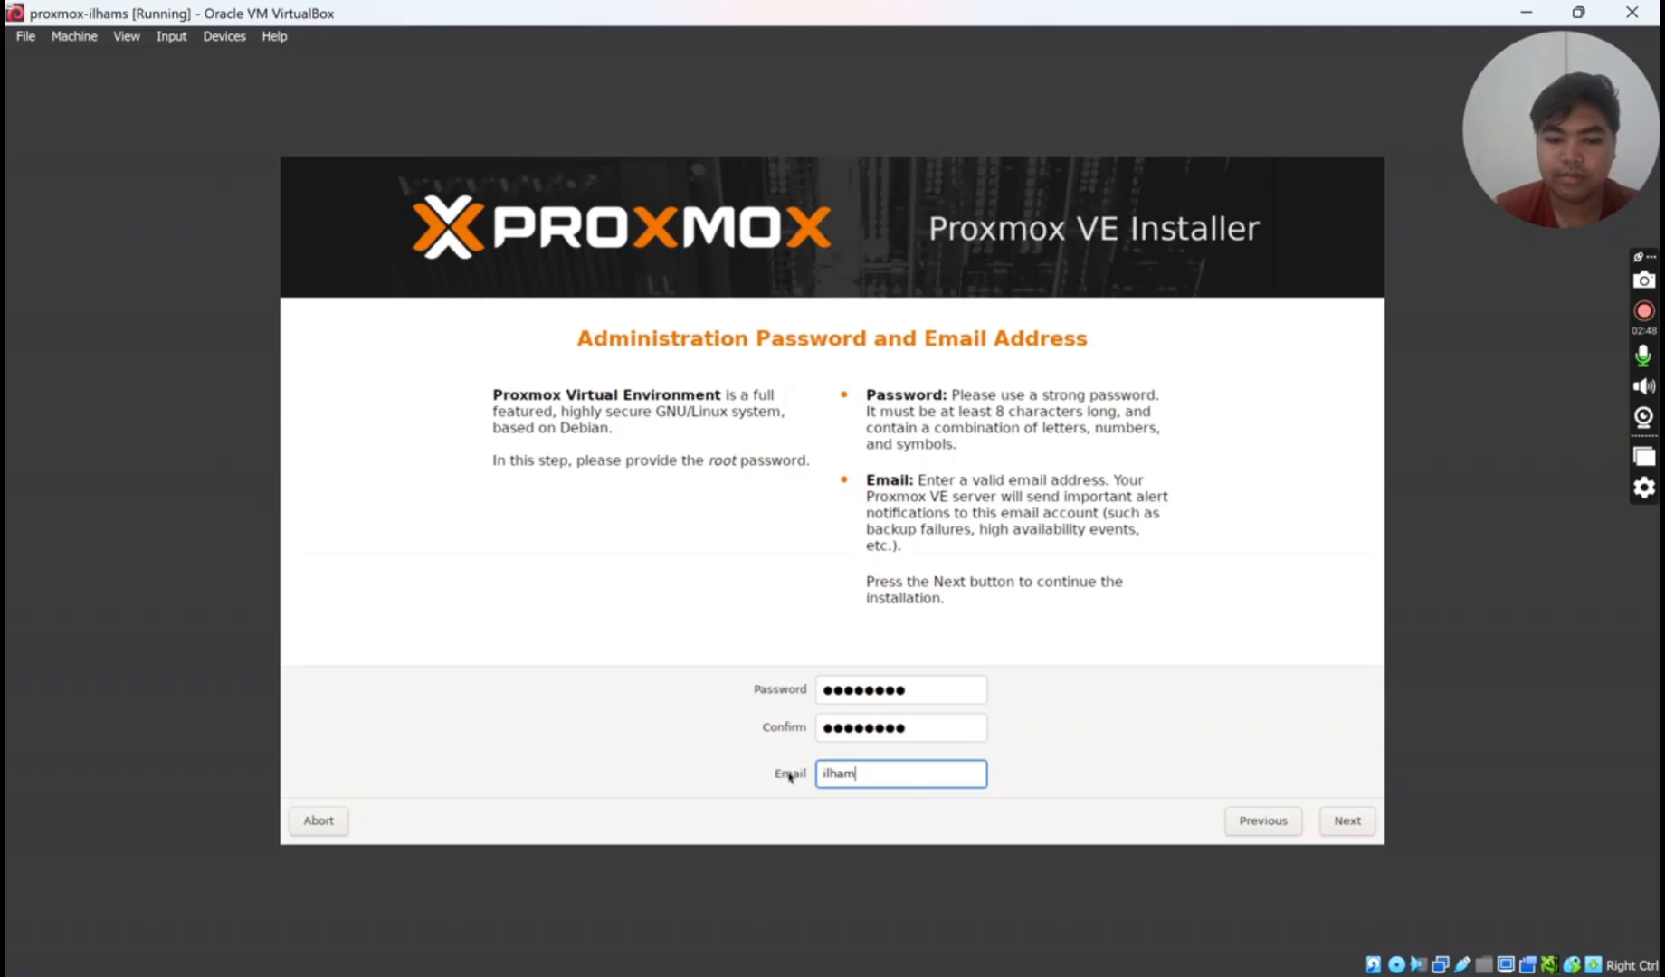
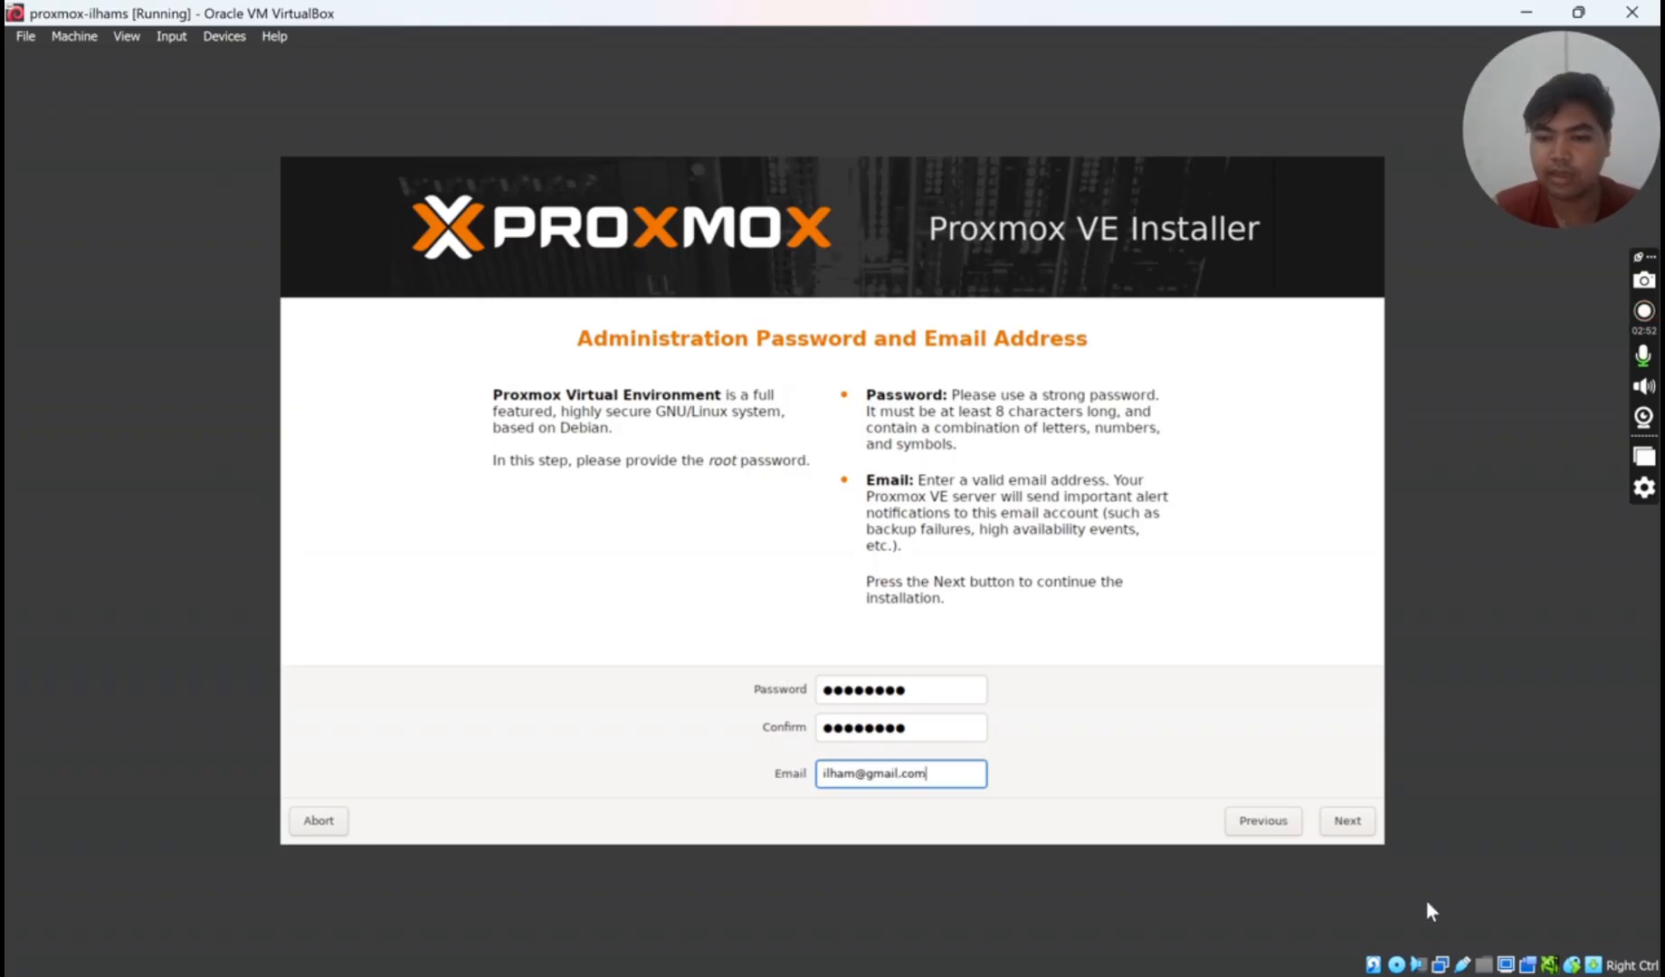
- Set the hostname to proxmox.server and the IP address to 10.10.23.8
click(1347, 820)
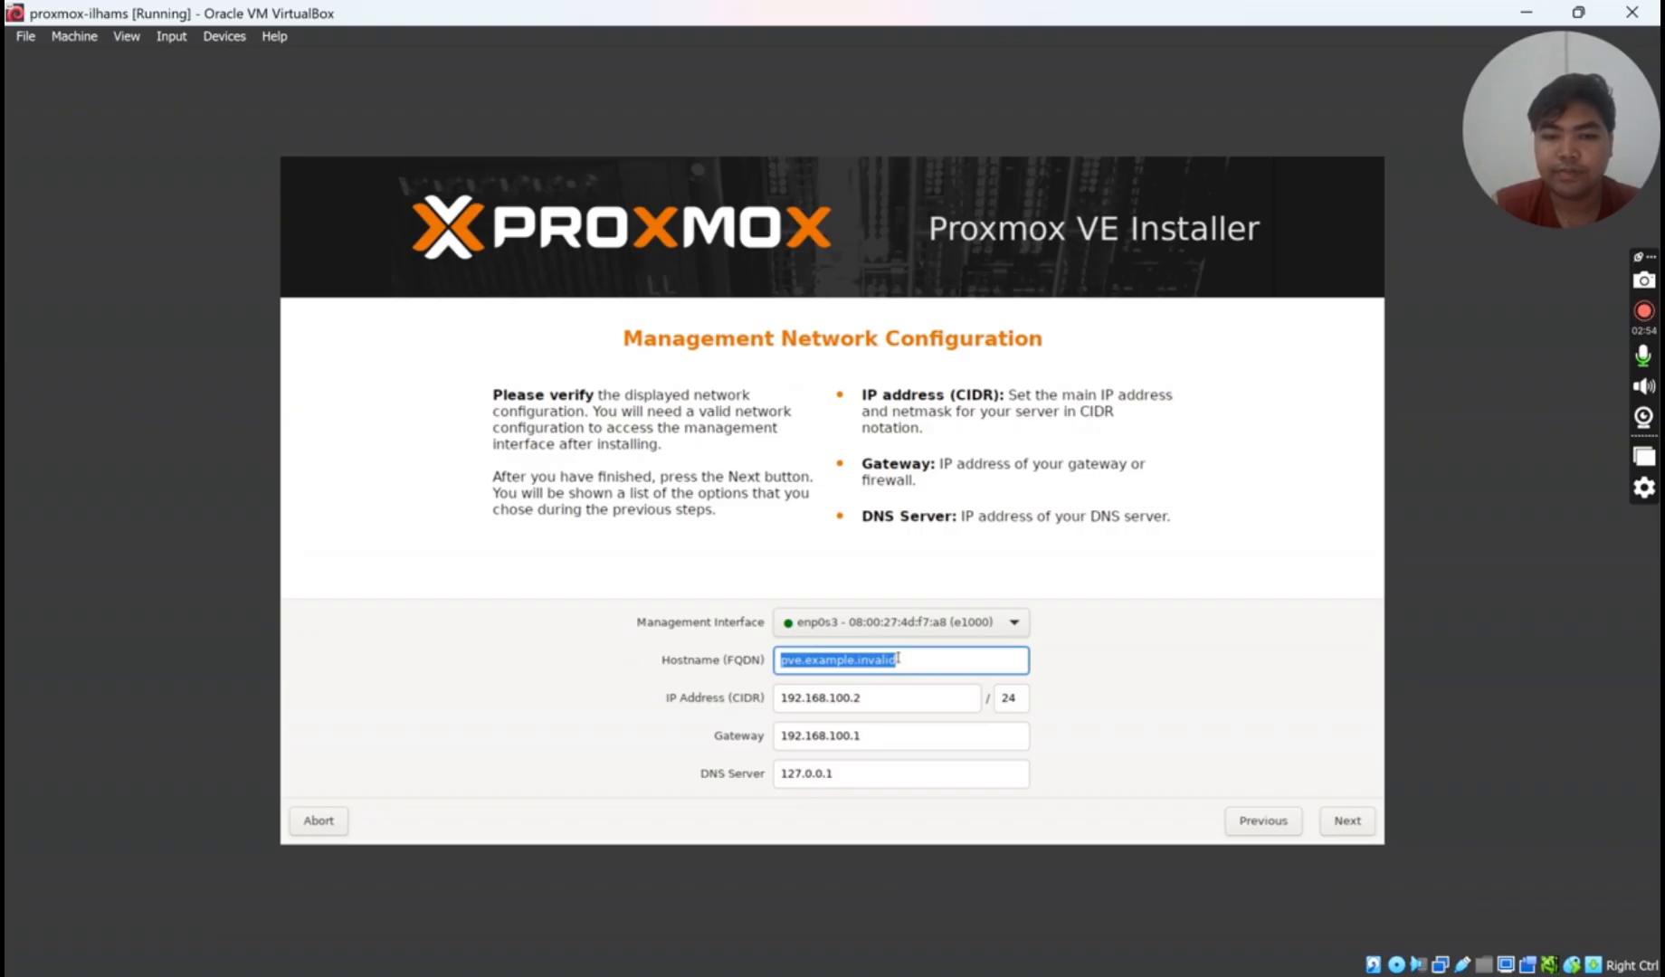
drag(897, 657, 778, 660)
key(BackSpace)
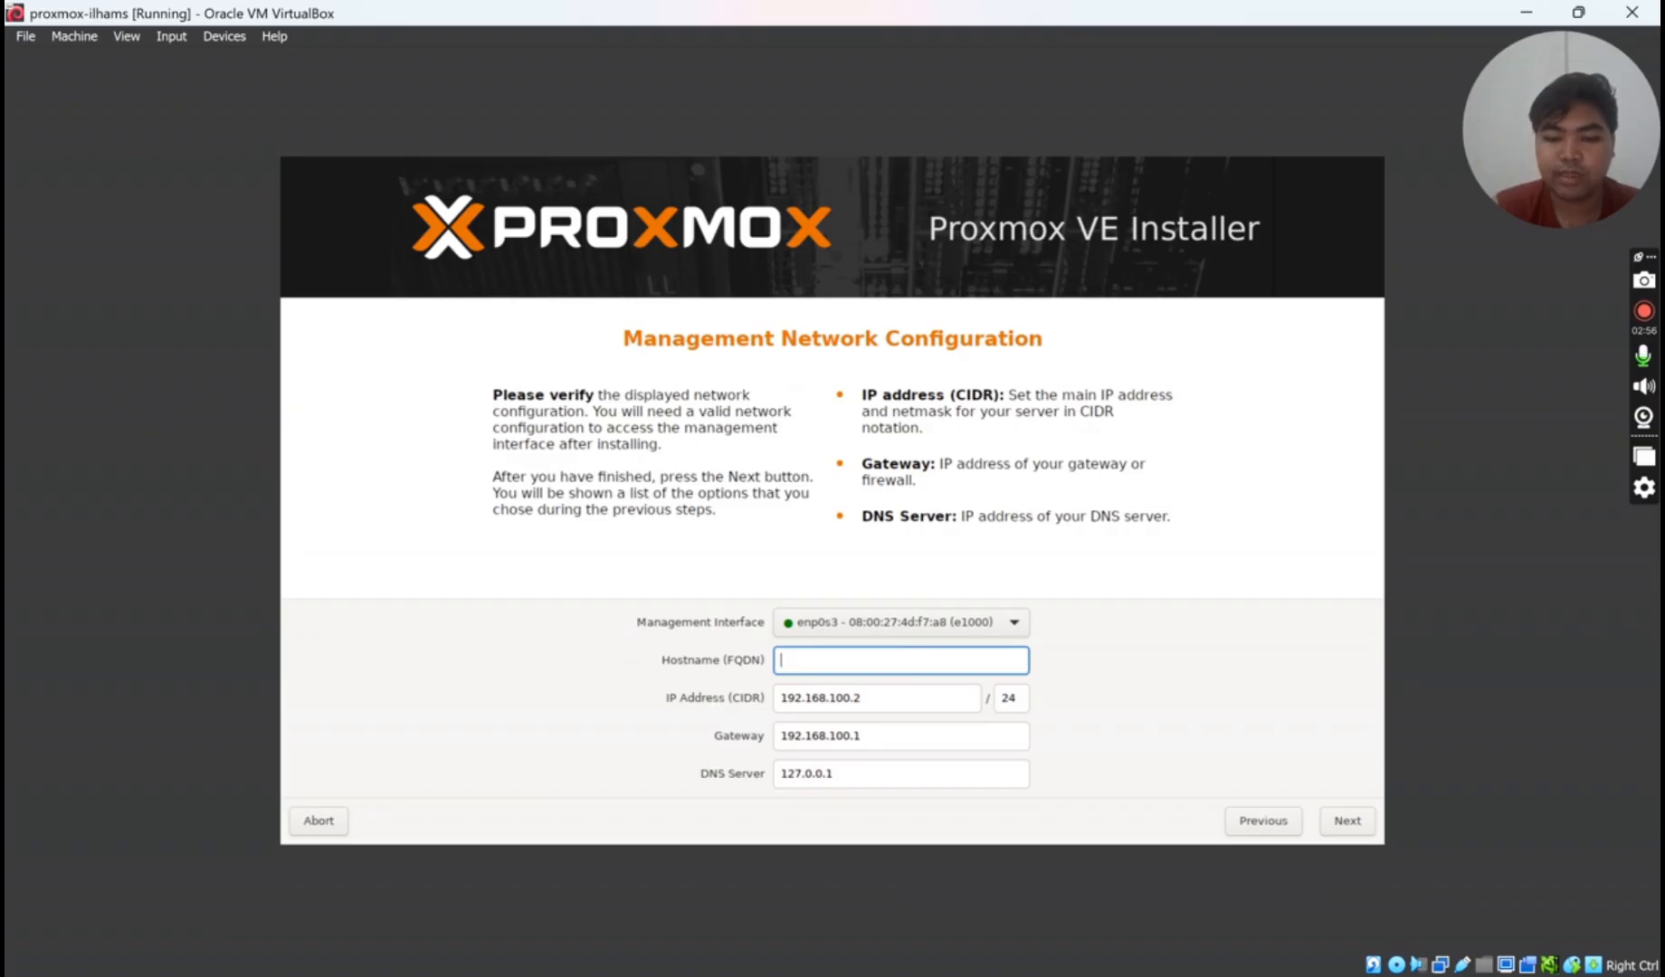
text(proxmox.server)
key(Tab)
key(BackSpace)
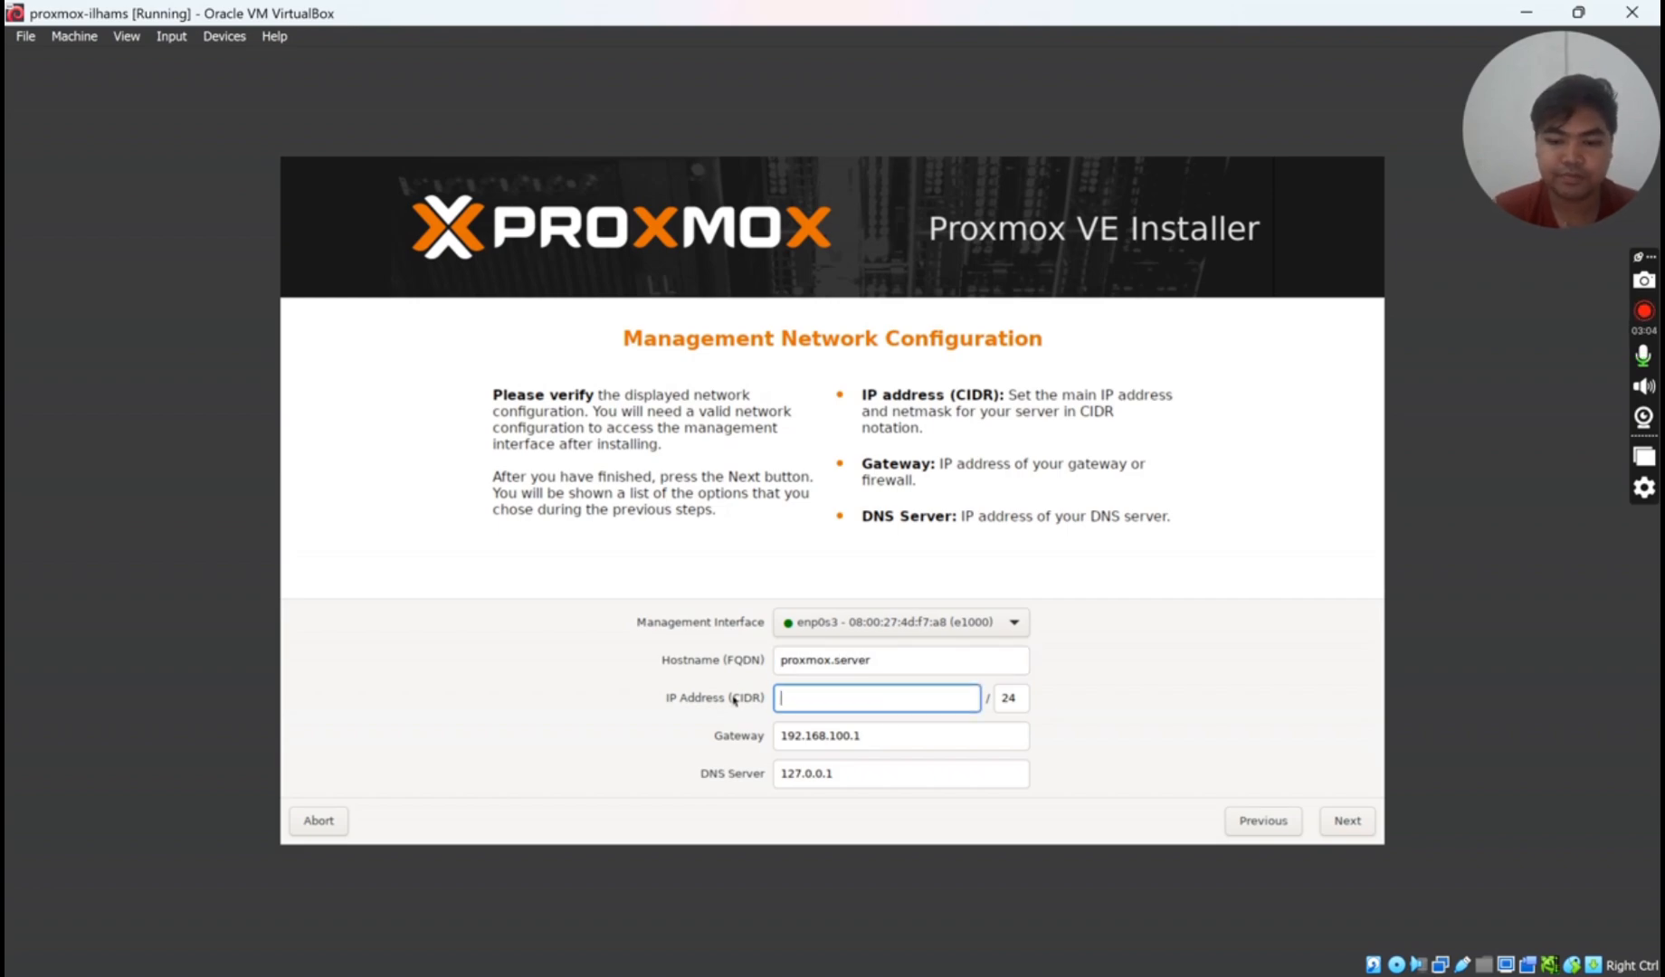
text(10.10.)
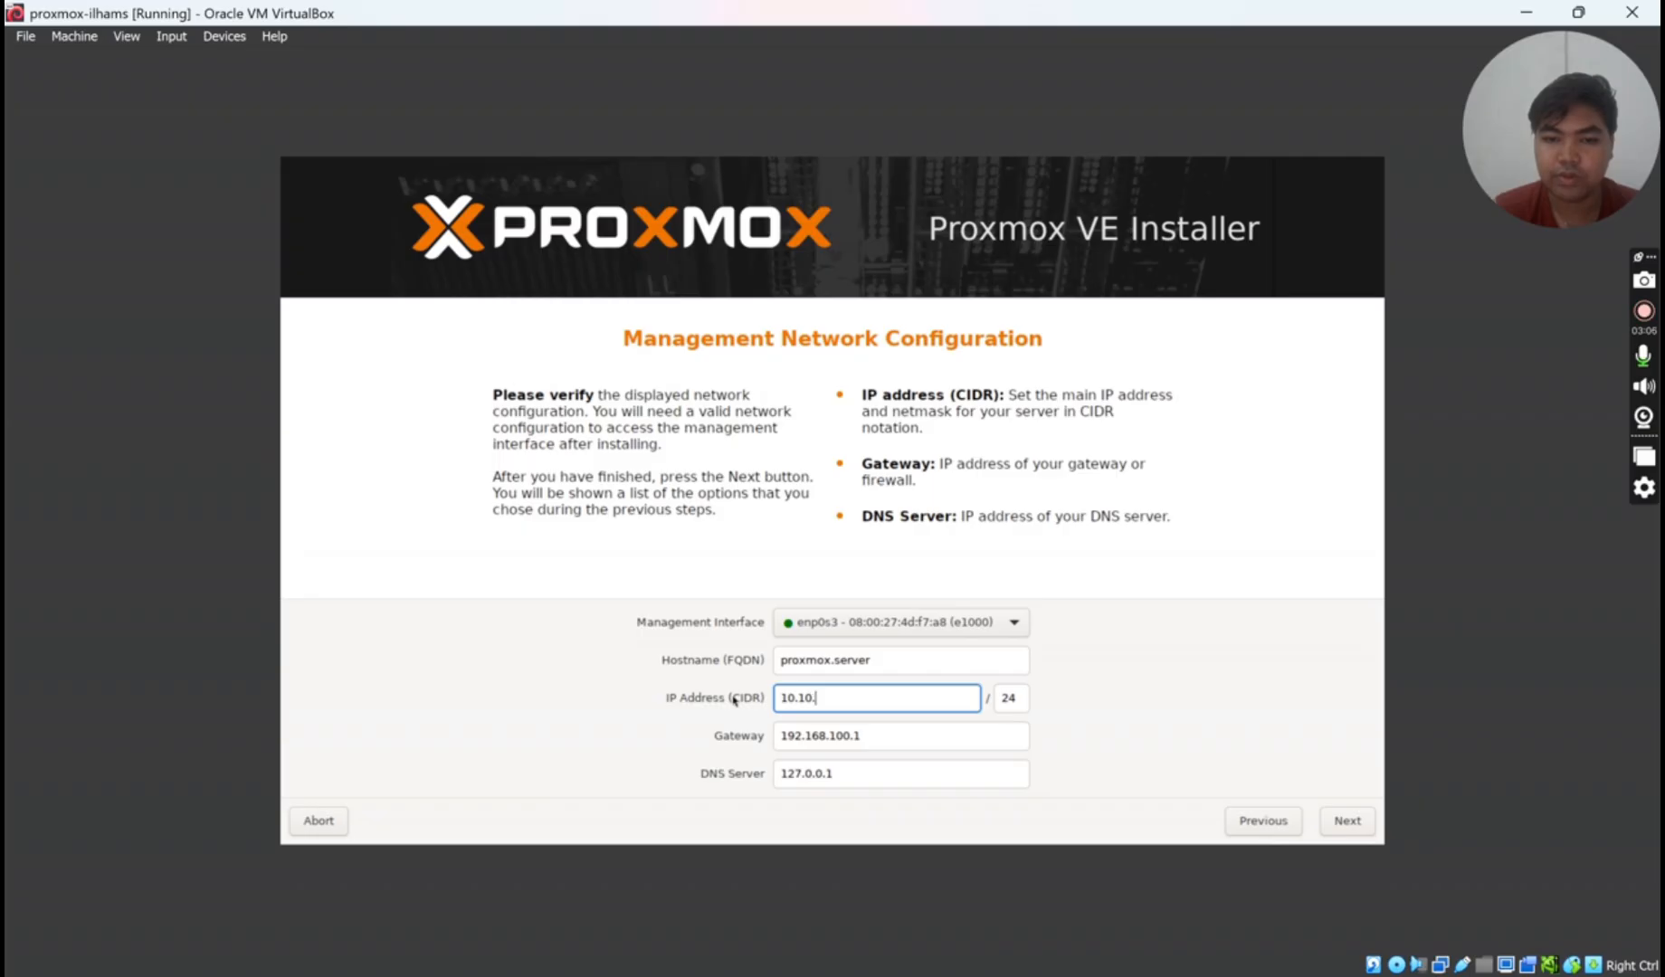
text(23.8)
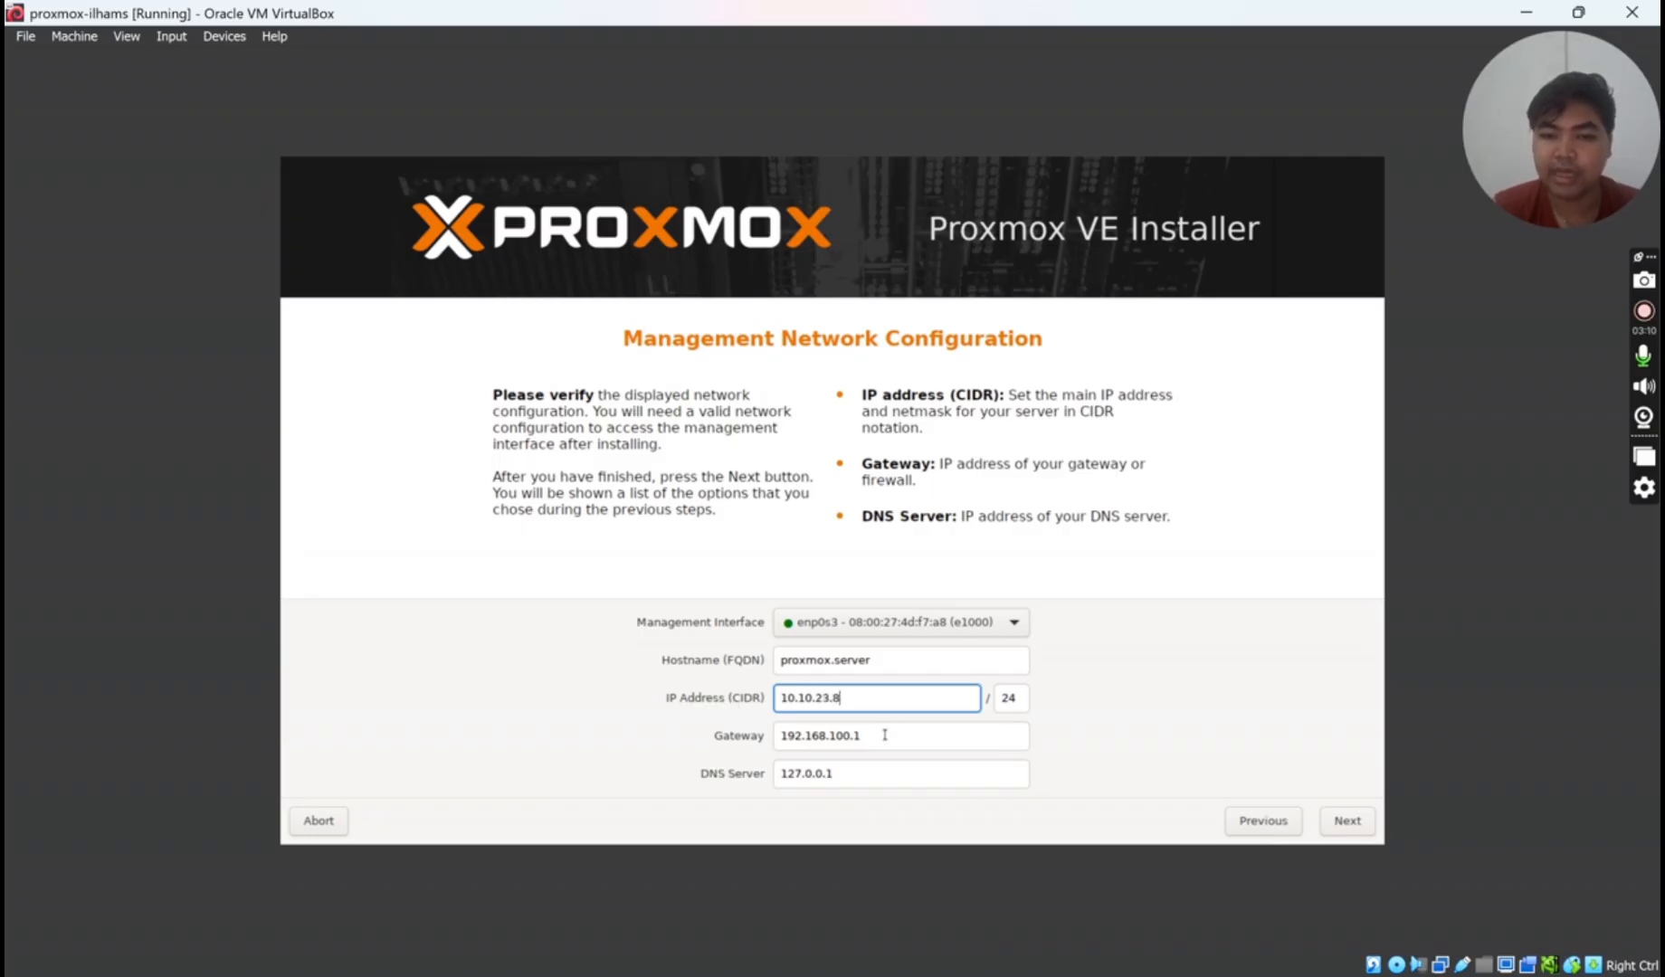
- Set the gateway and DNS server to 10.10.23.158 and continue to the Summary
key(Tab)
key(Tab)
key(BackSpace)
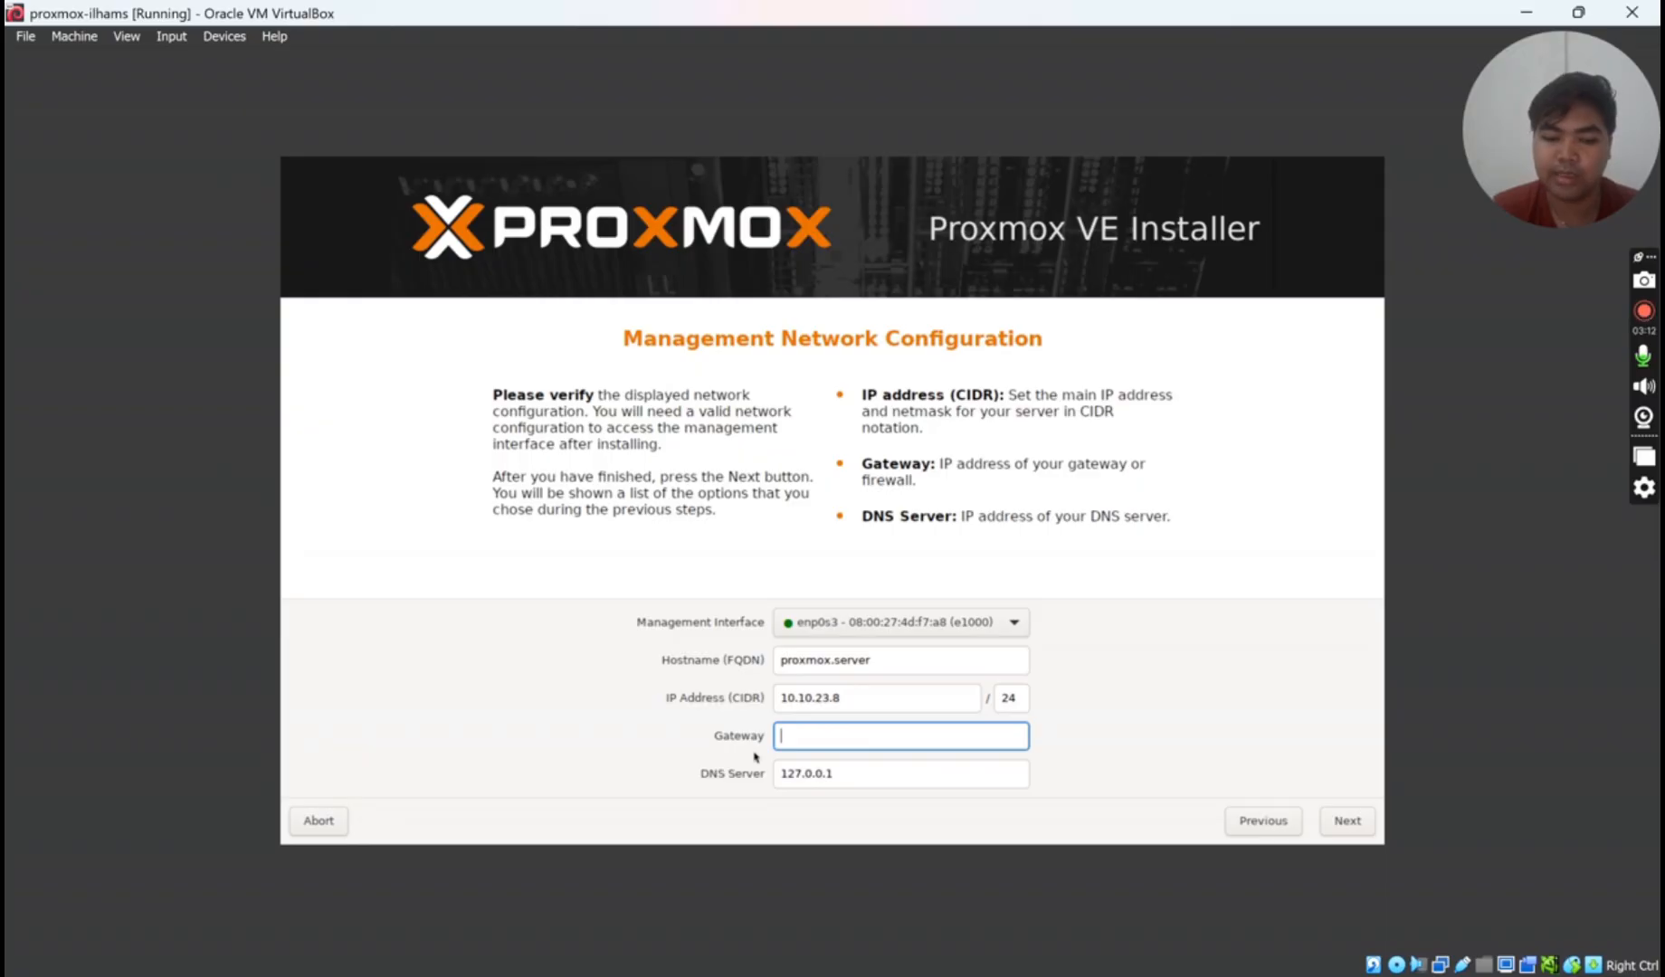
text(10.10.2)
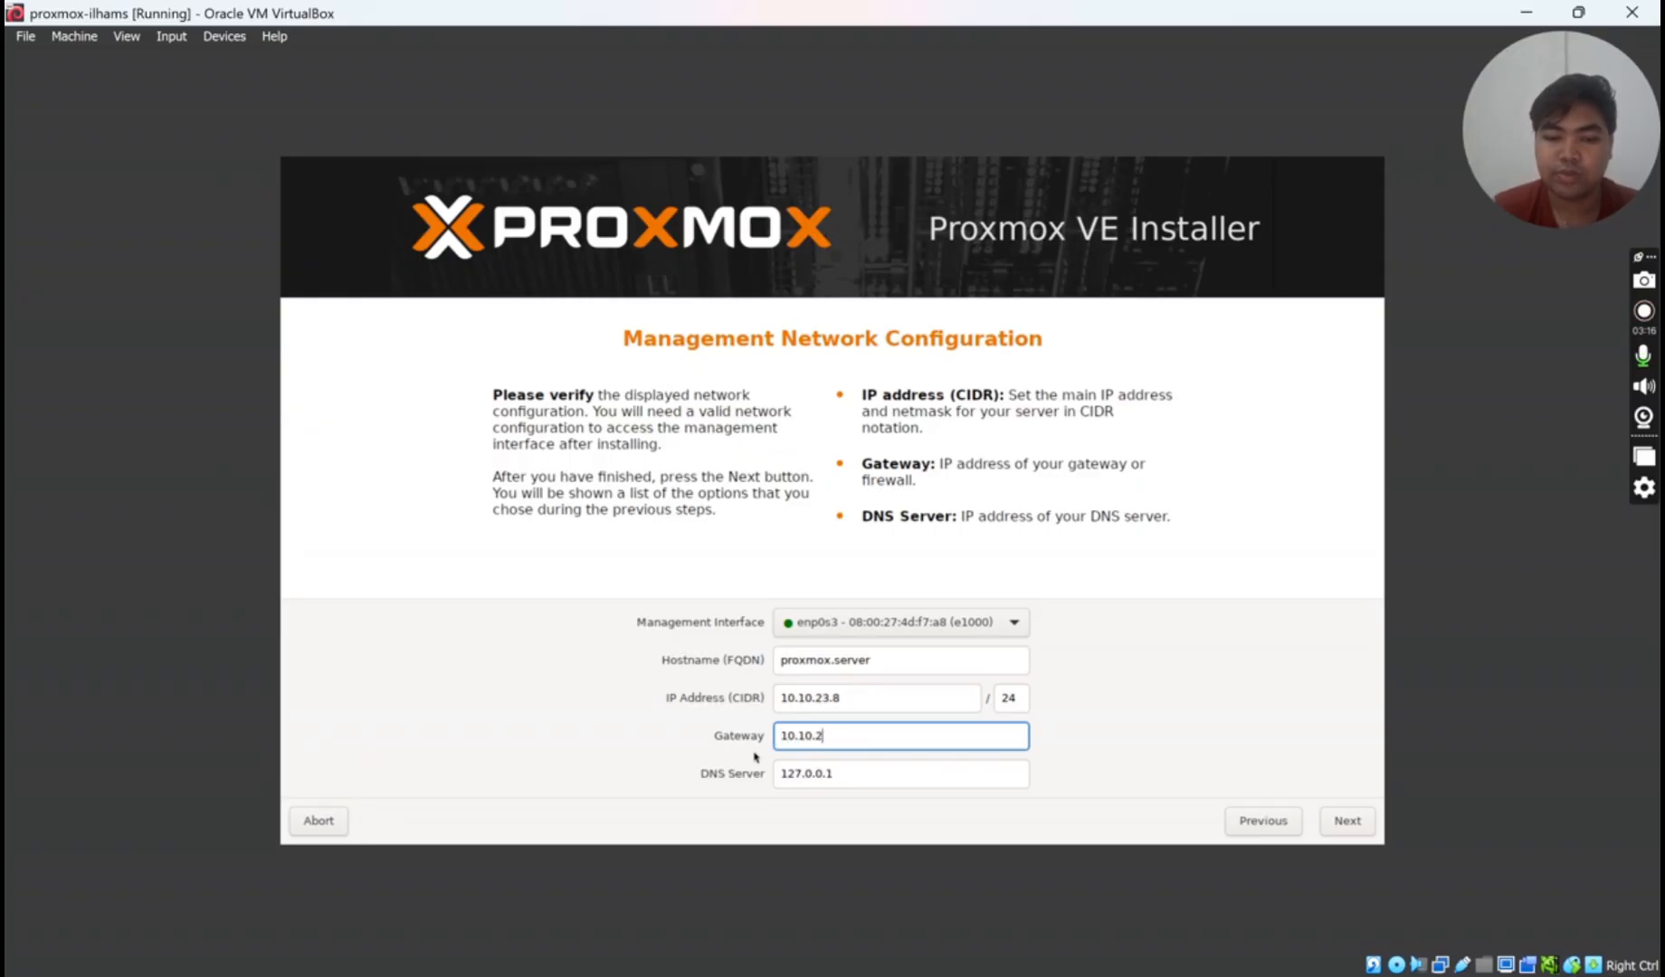
text(3.158)
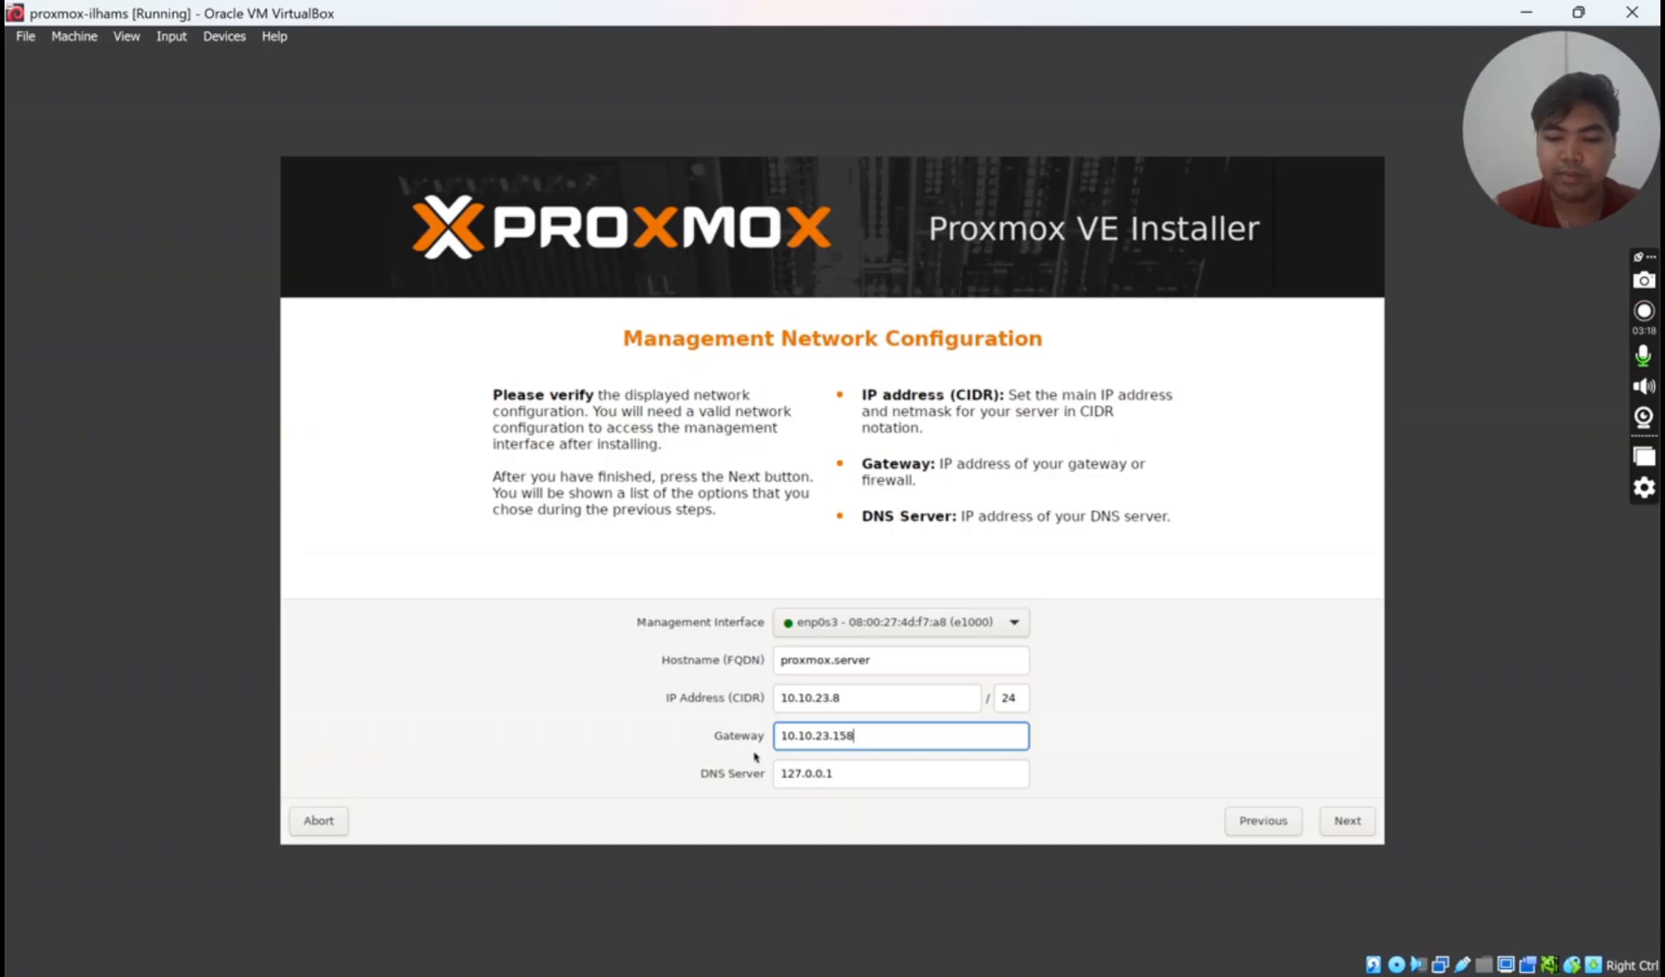
drag(877, 736, 754, 724)
key(ctrl+c)
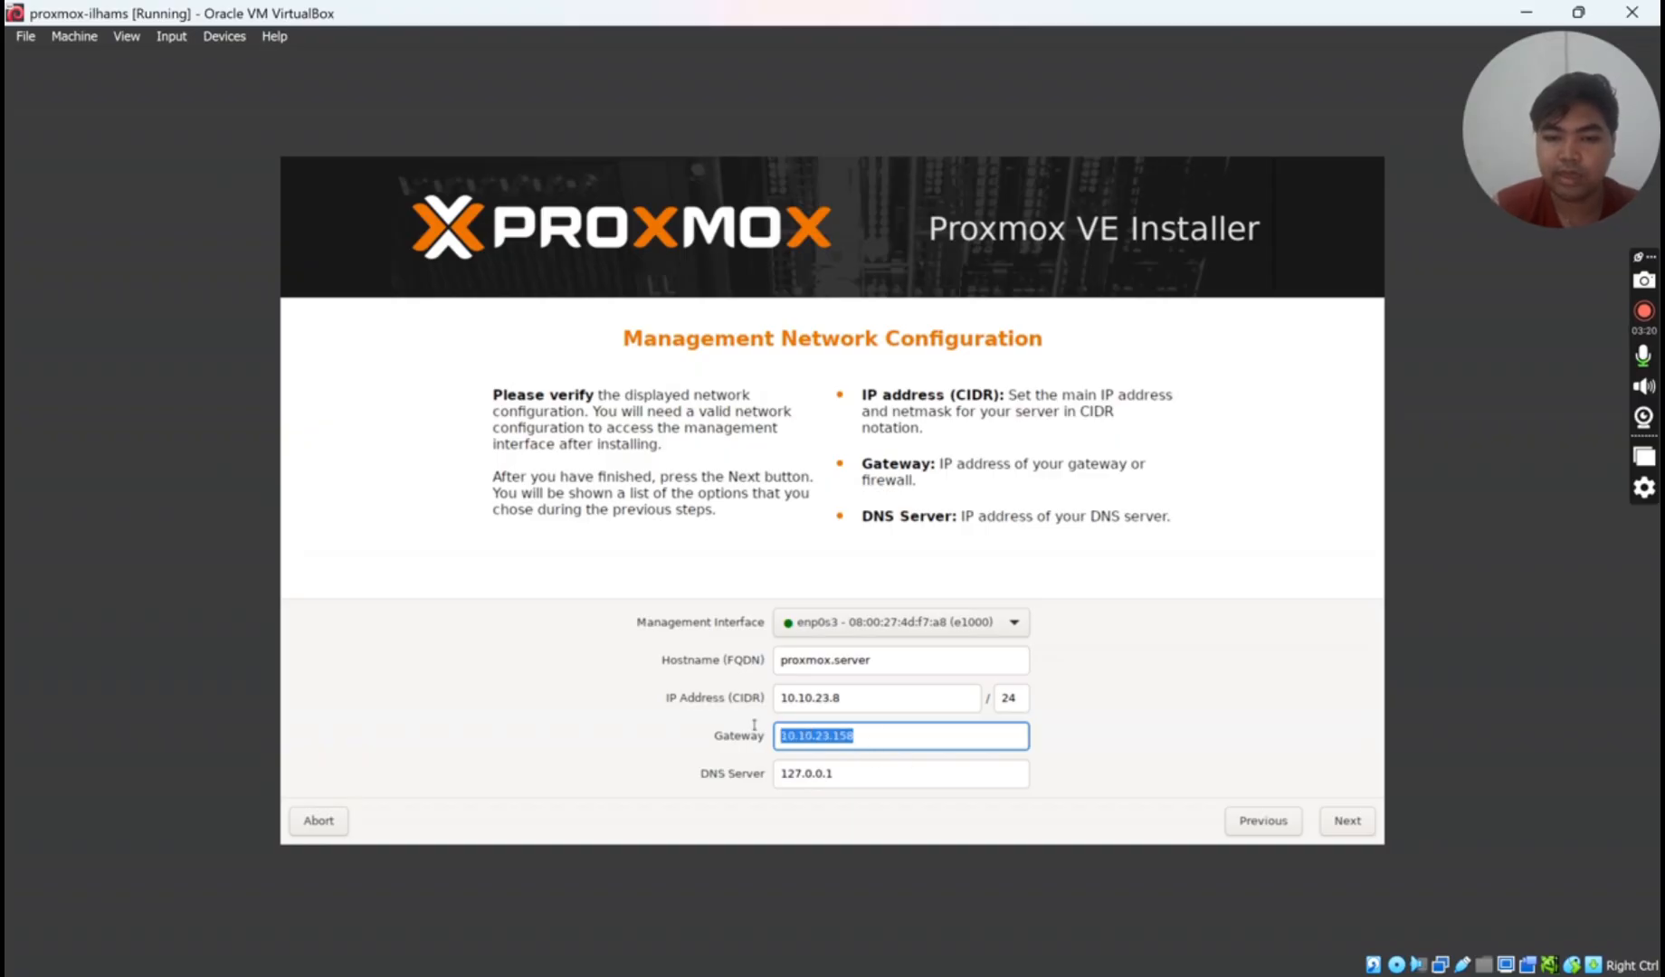
drag(926, 774, 769, 775)
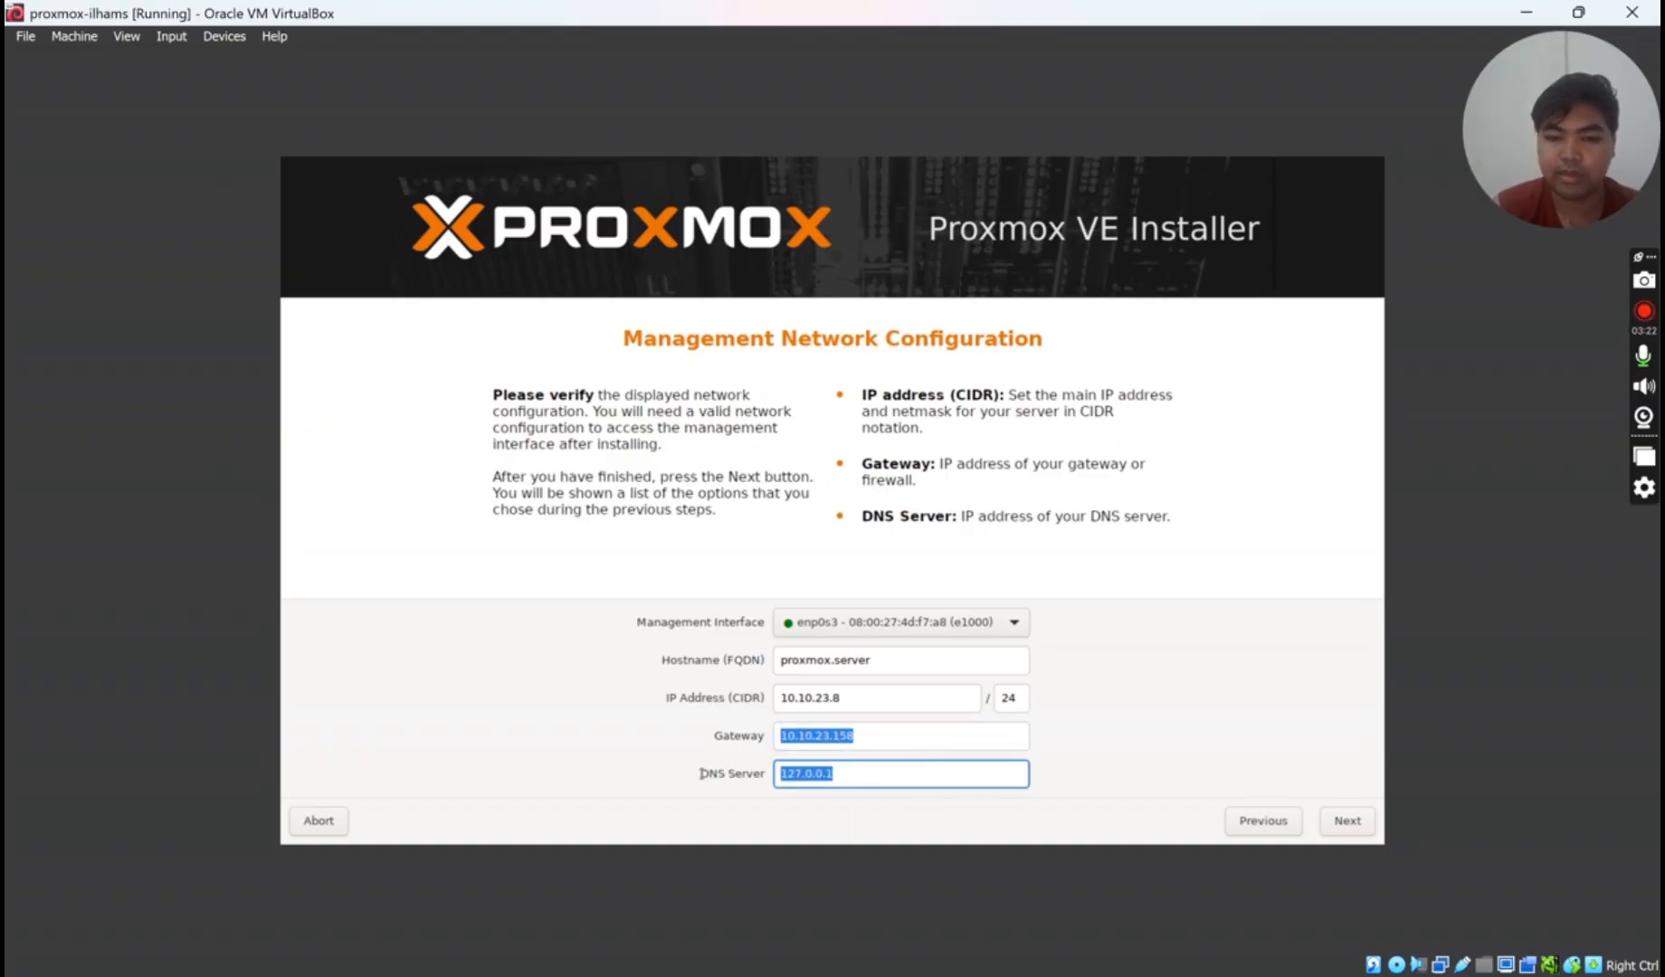
key(ctrl+v)
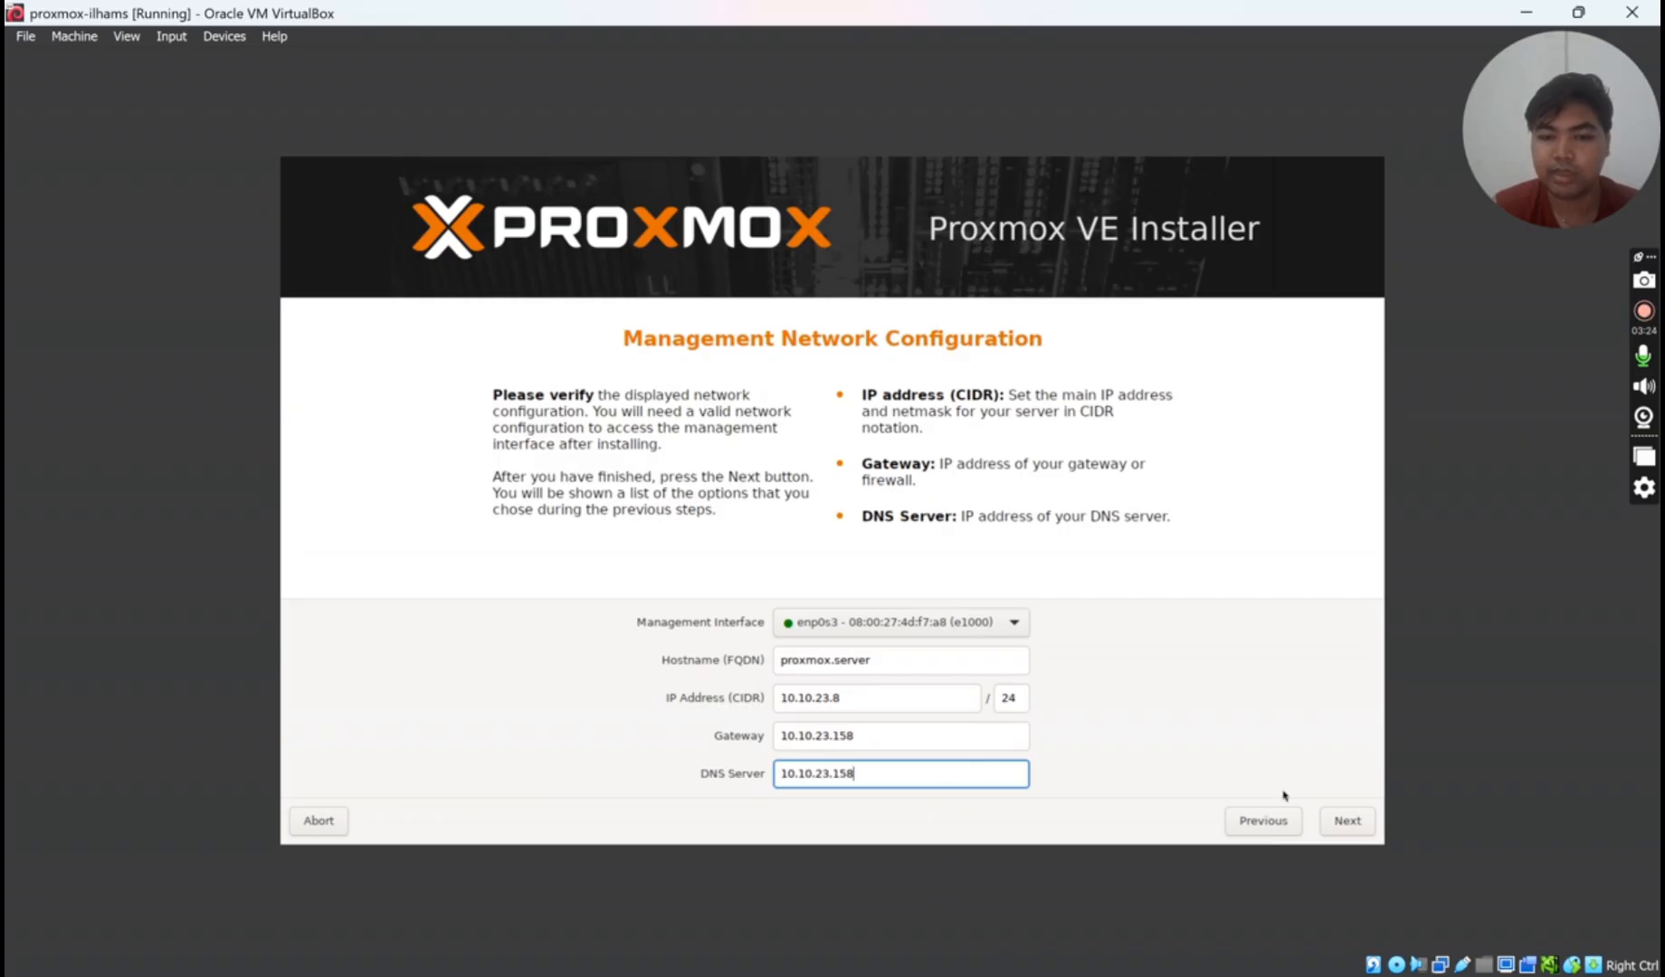
click(1348, 822)
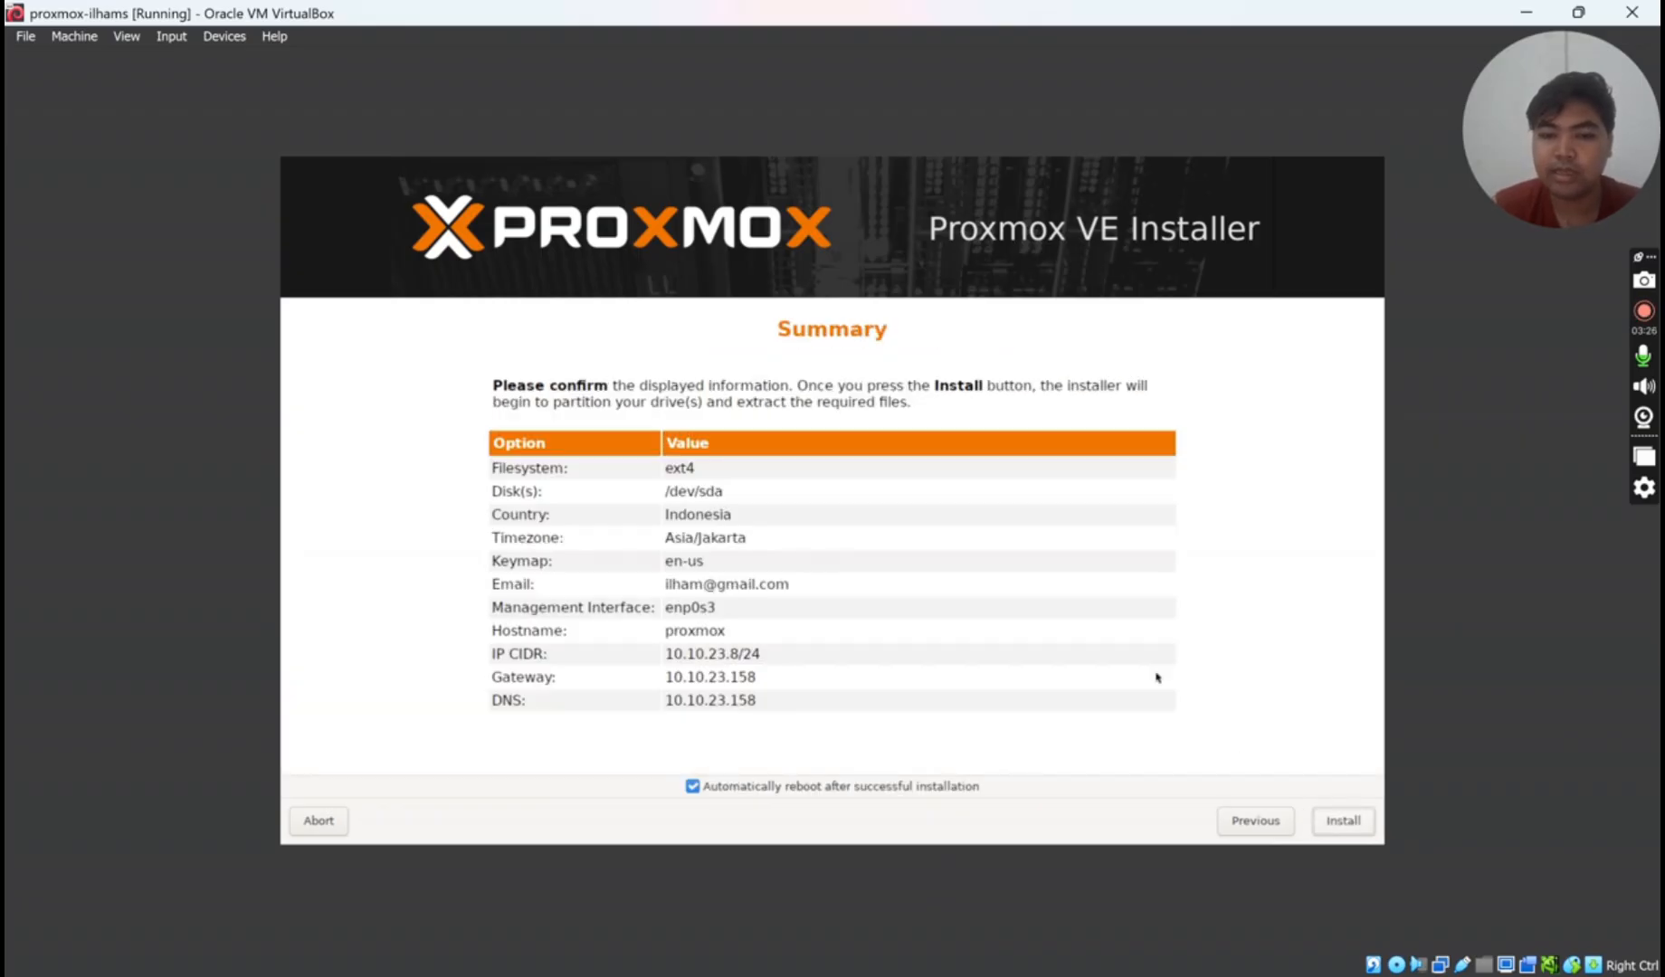
click(1342, 821)
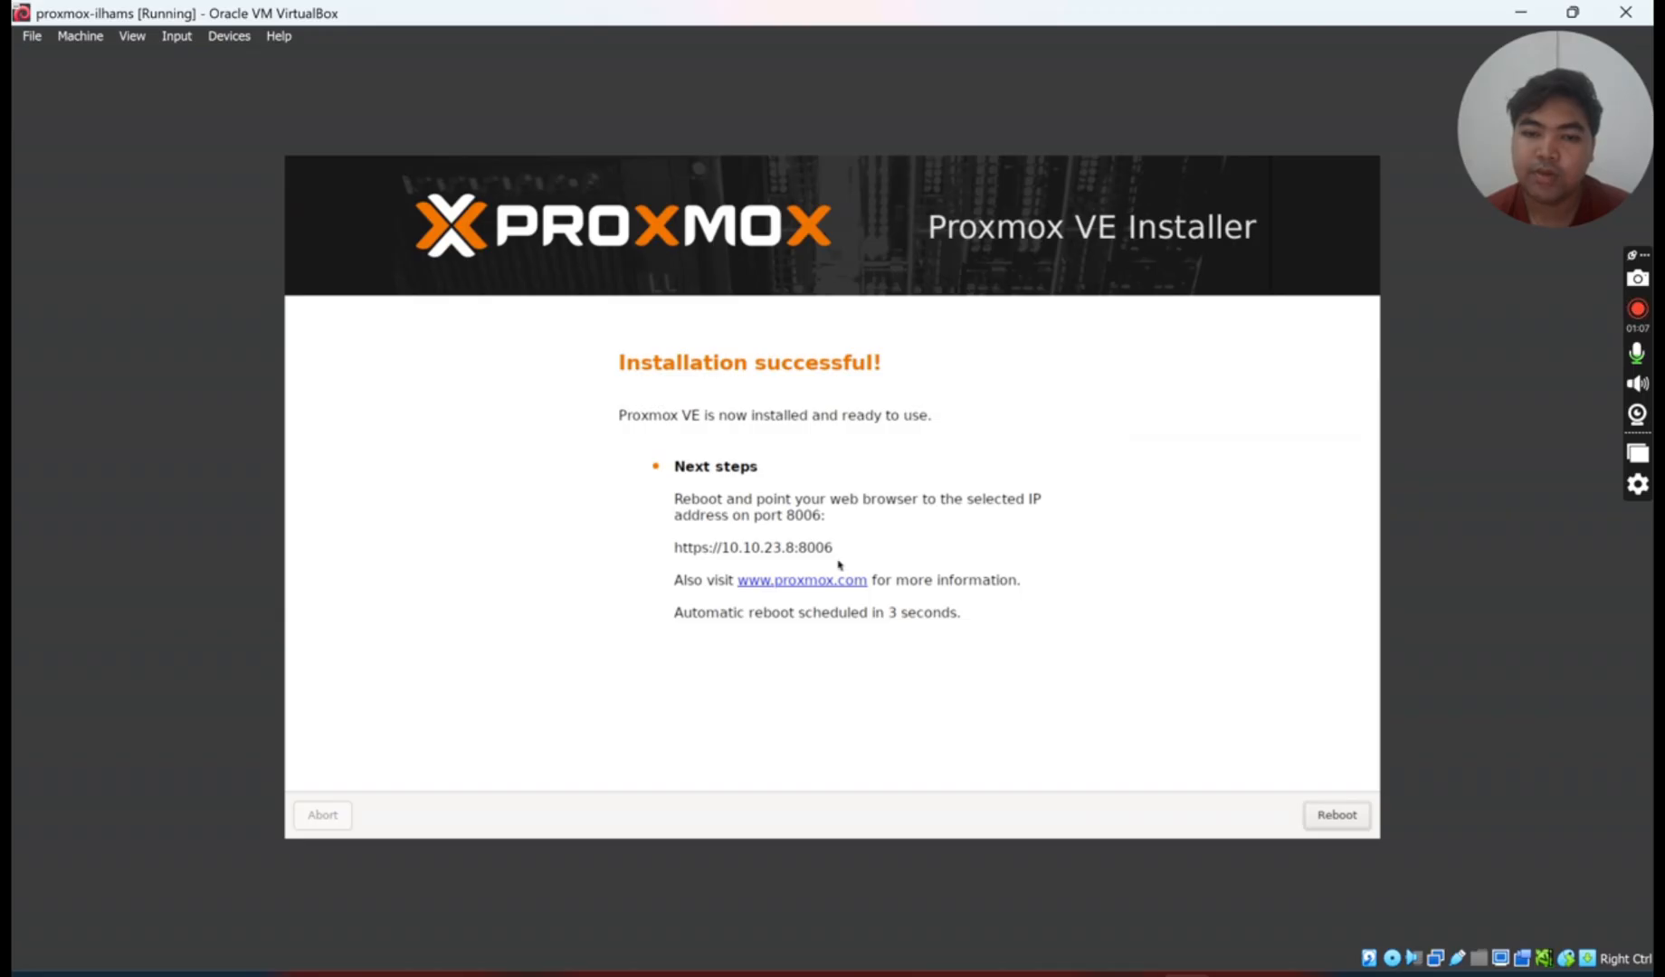
- Open and close the Devices menu while the VM reboots into GRUB
click(226, 33)
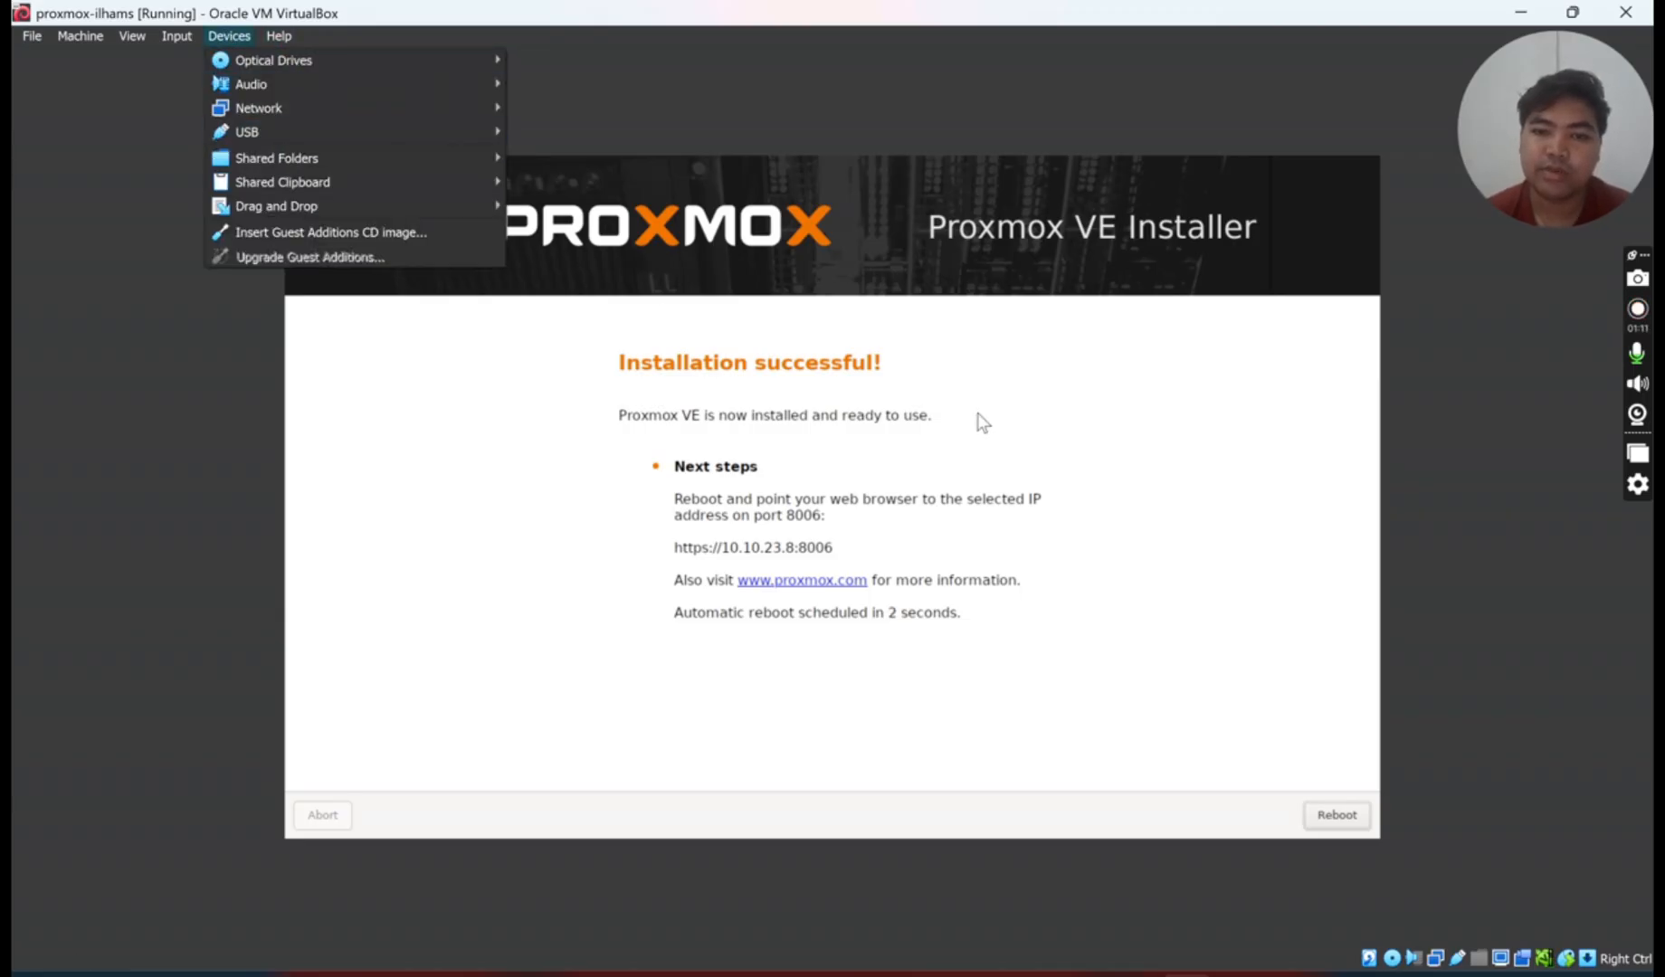
click(516, 482)
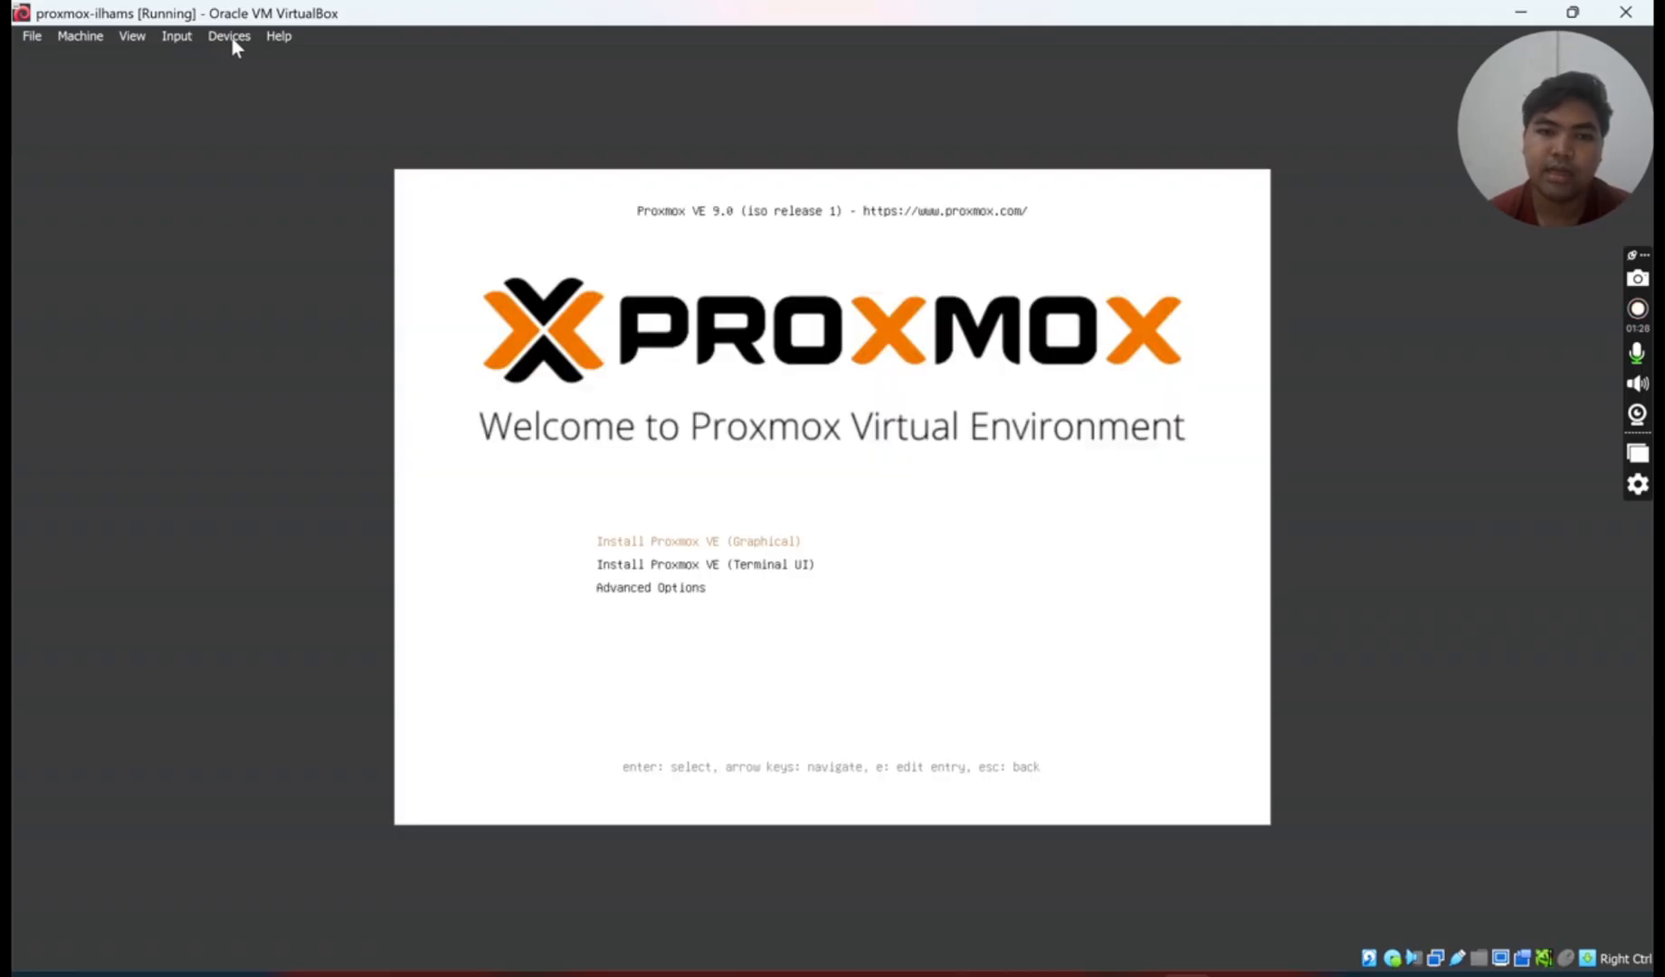
- Eject the installer ISO from the virtual drive and reset the VM to boot Proxmox
click(232, 39)
mouse_move(272, 59)
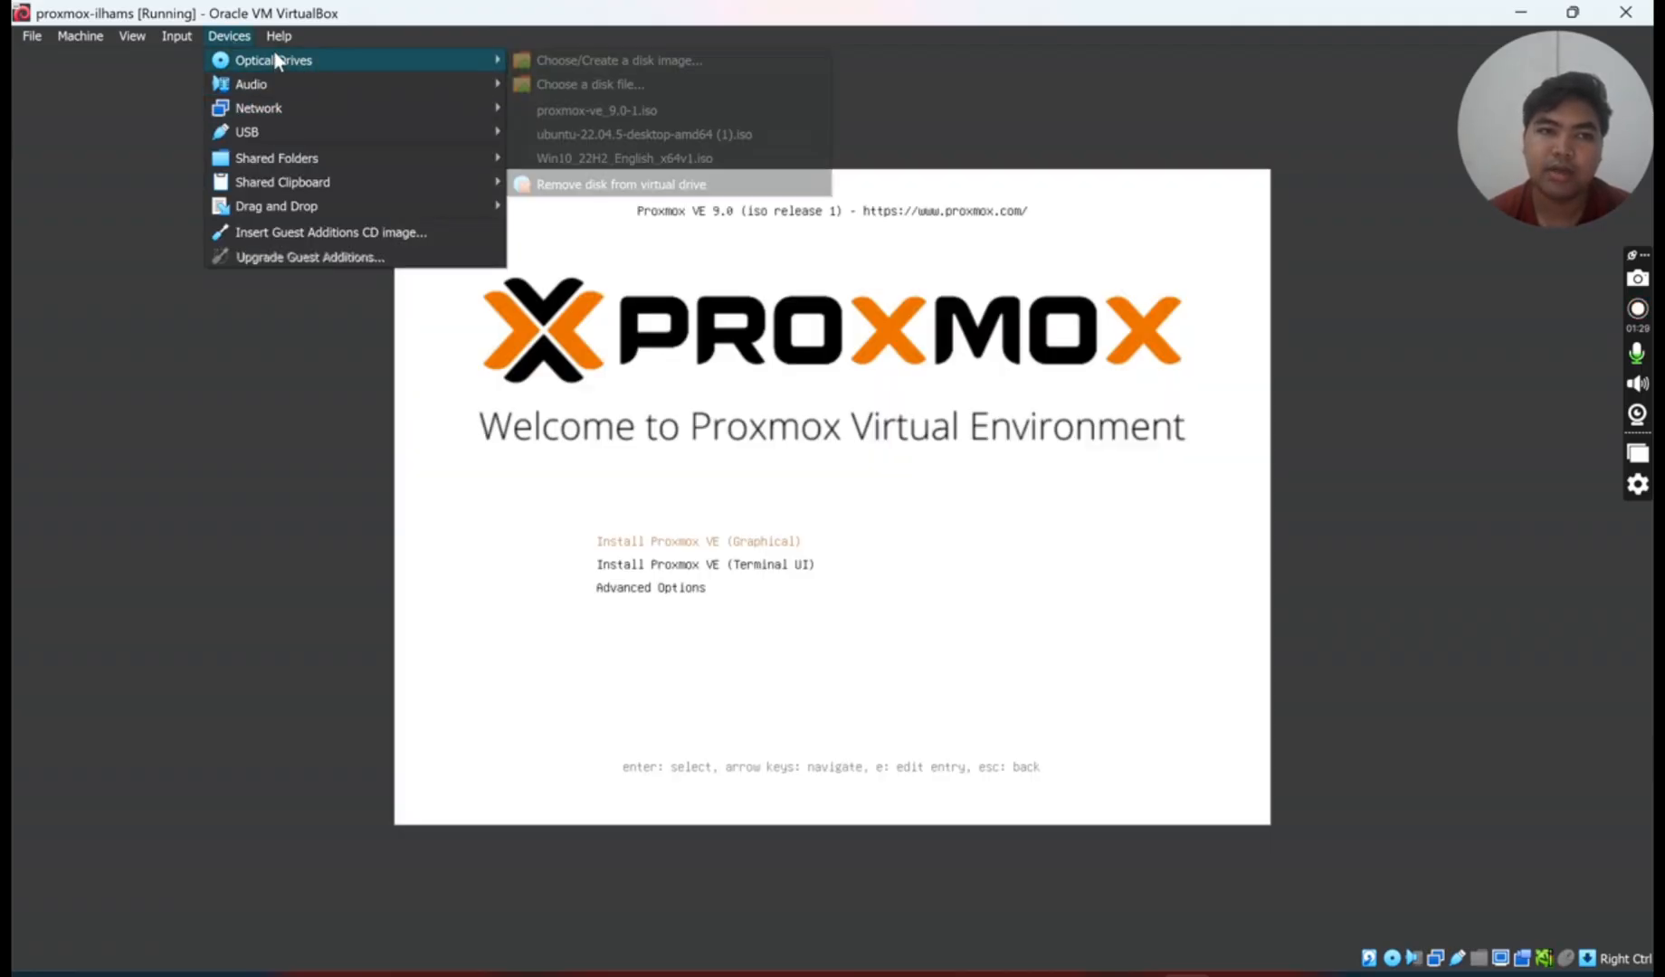
click(624, 183)
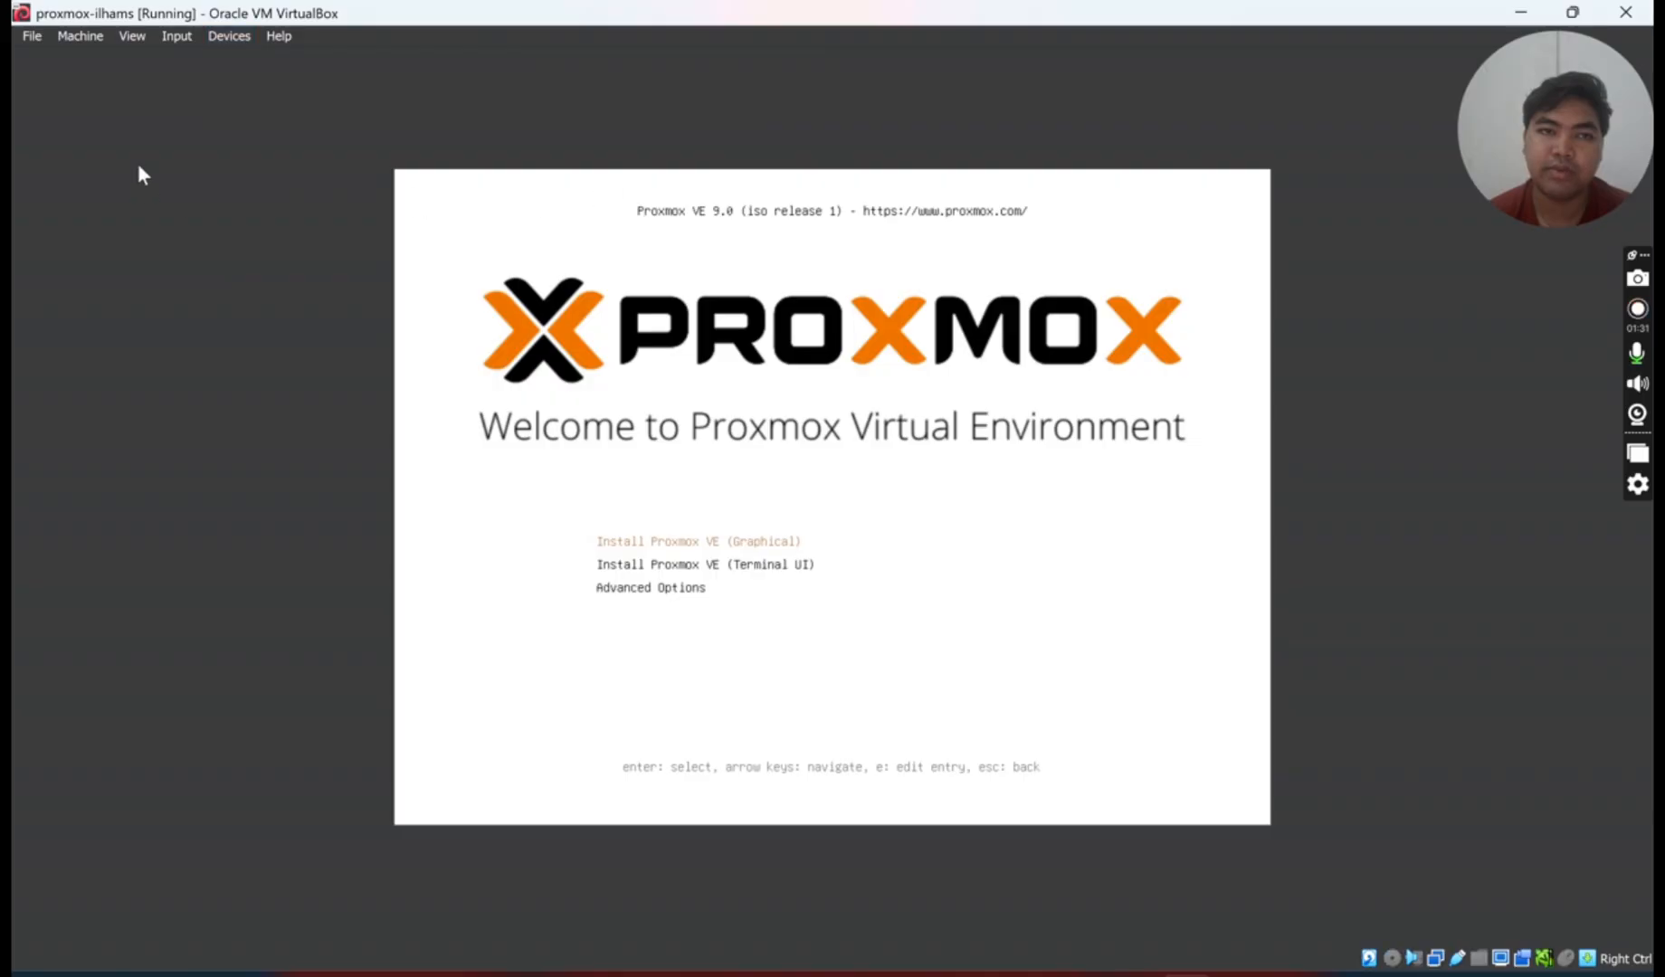
click(94, 38)
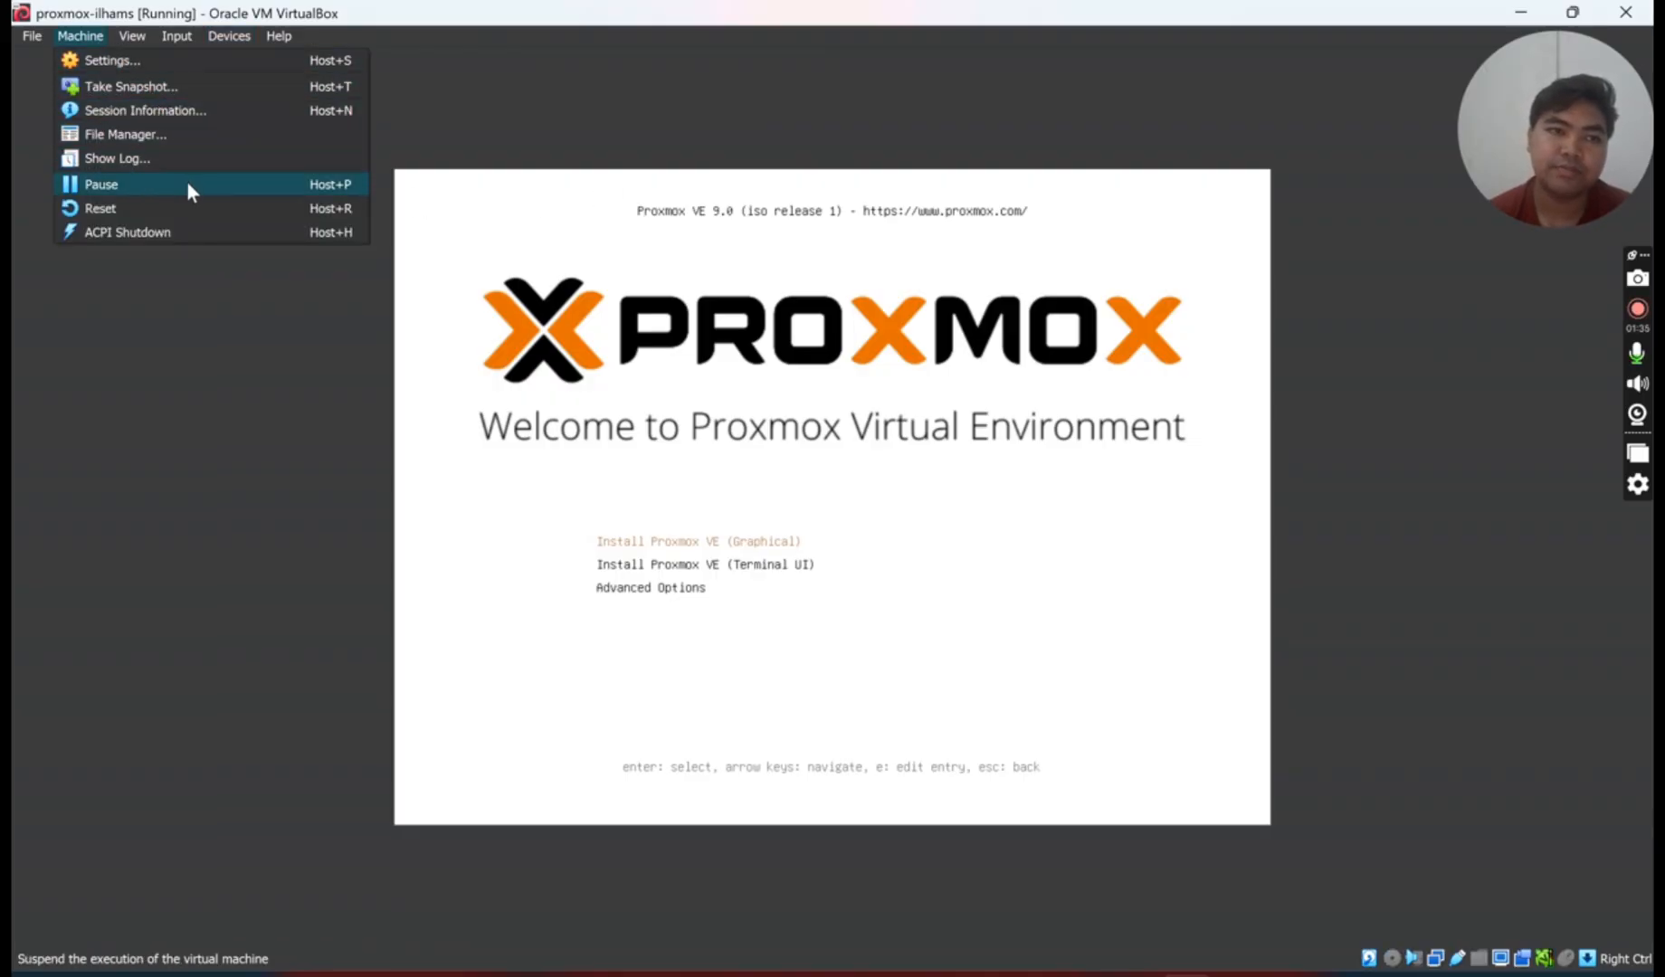
click(191, 209)
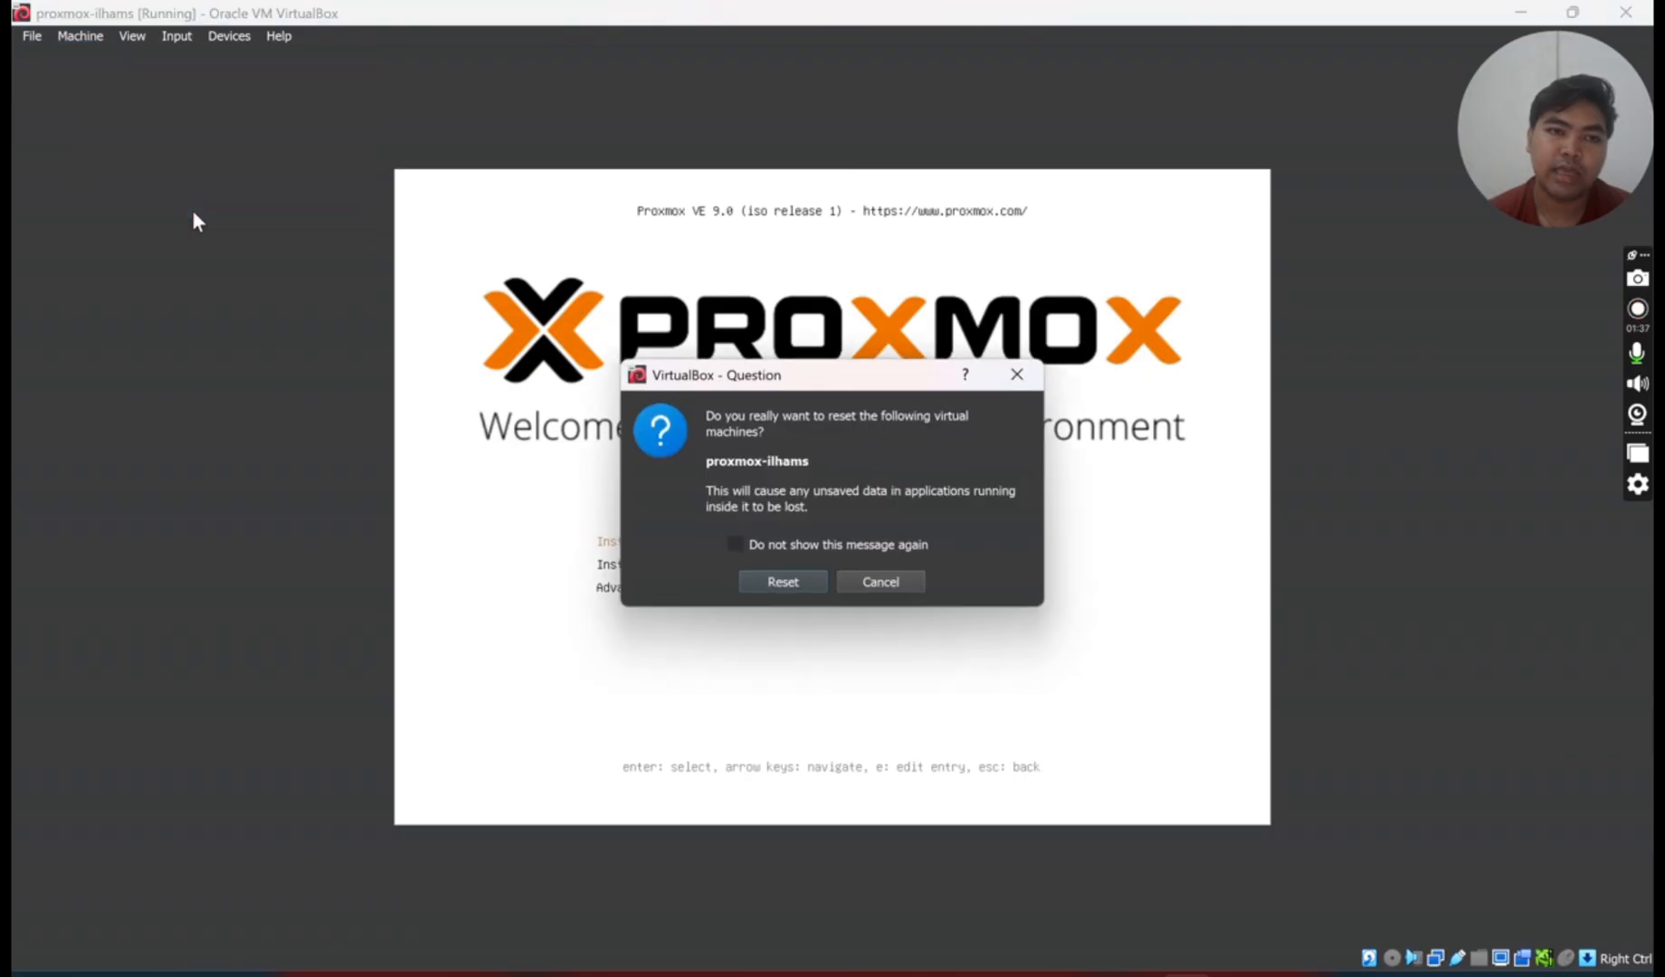
click(783, 570)
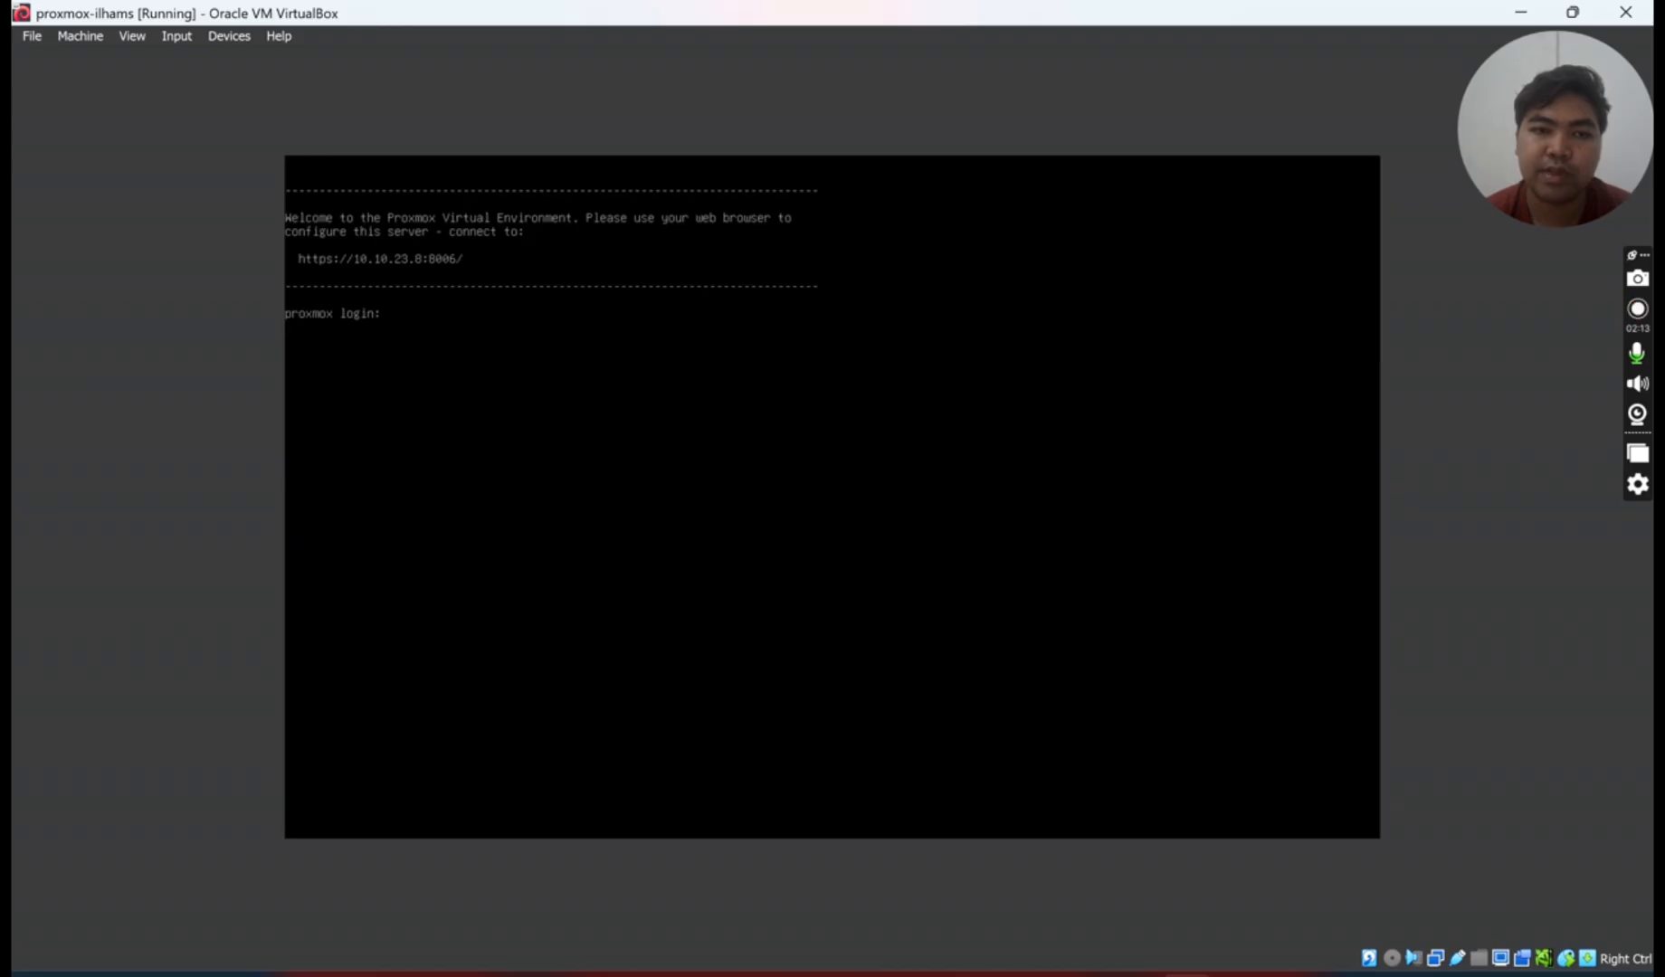
- Open Chrome with a profile and enter 10.10.23.8:8006 in the address bar
click(941, 976)
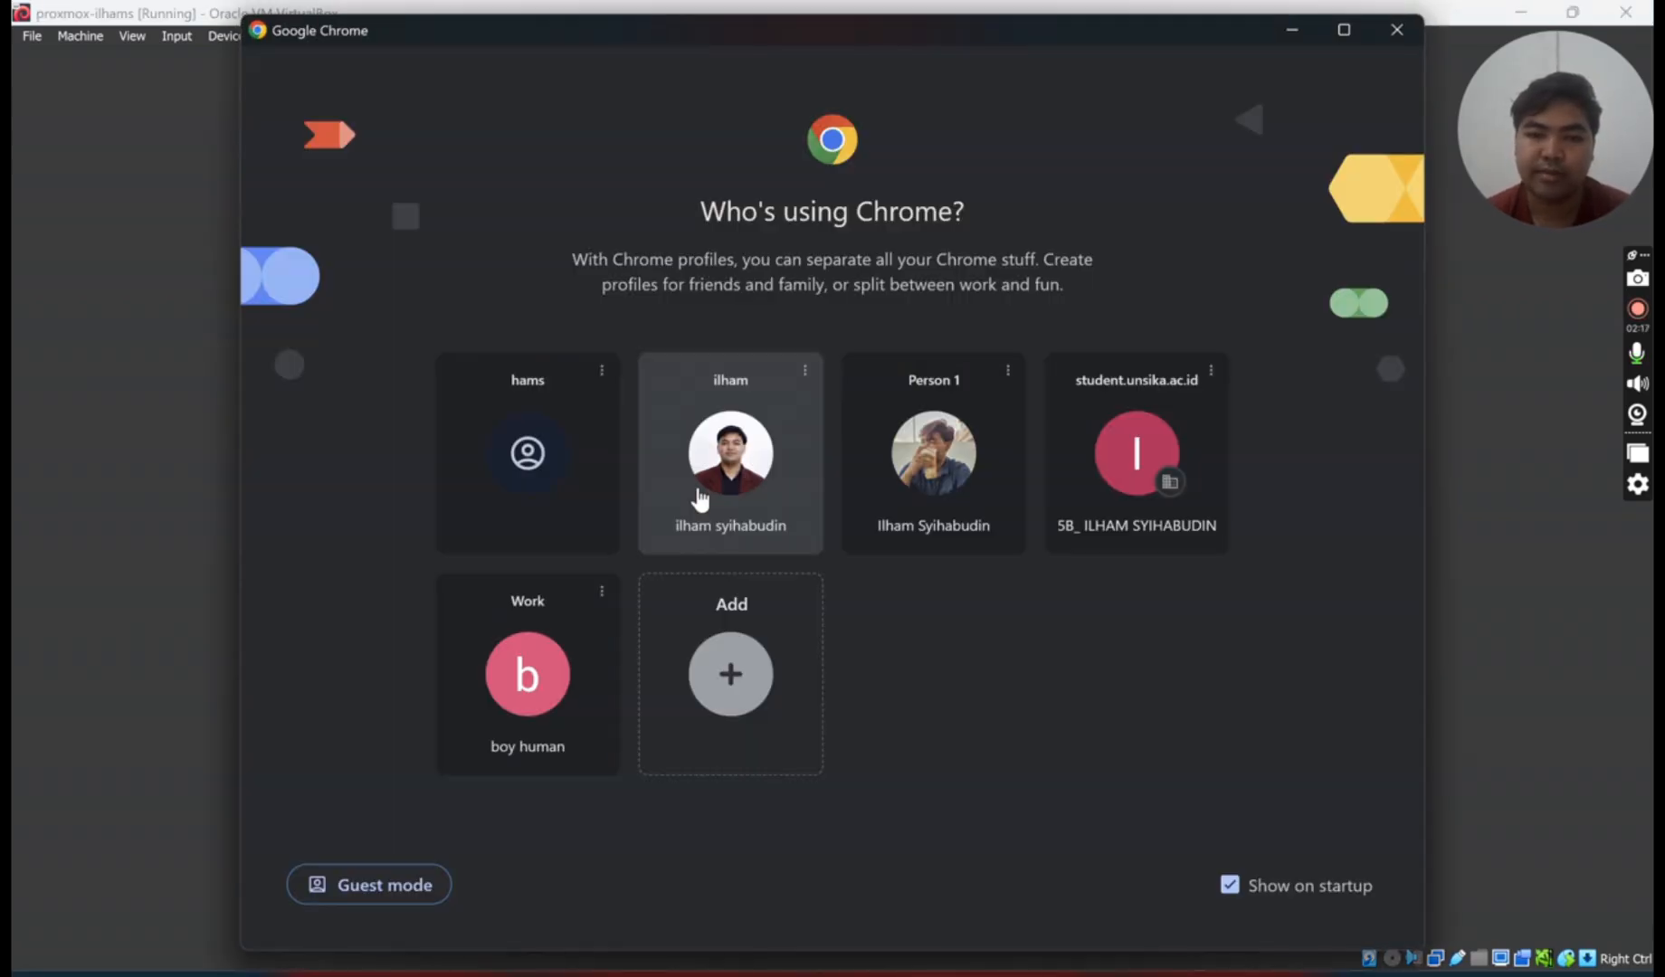
click(719, 502)
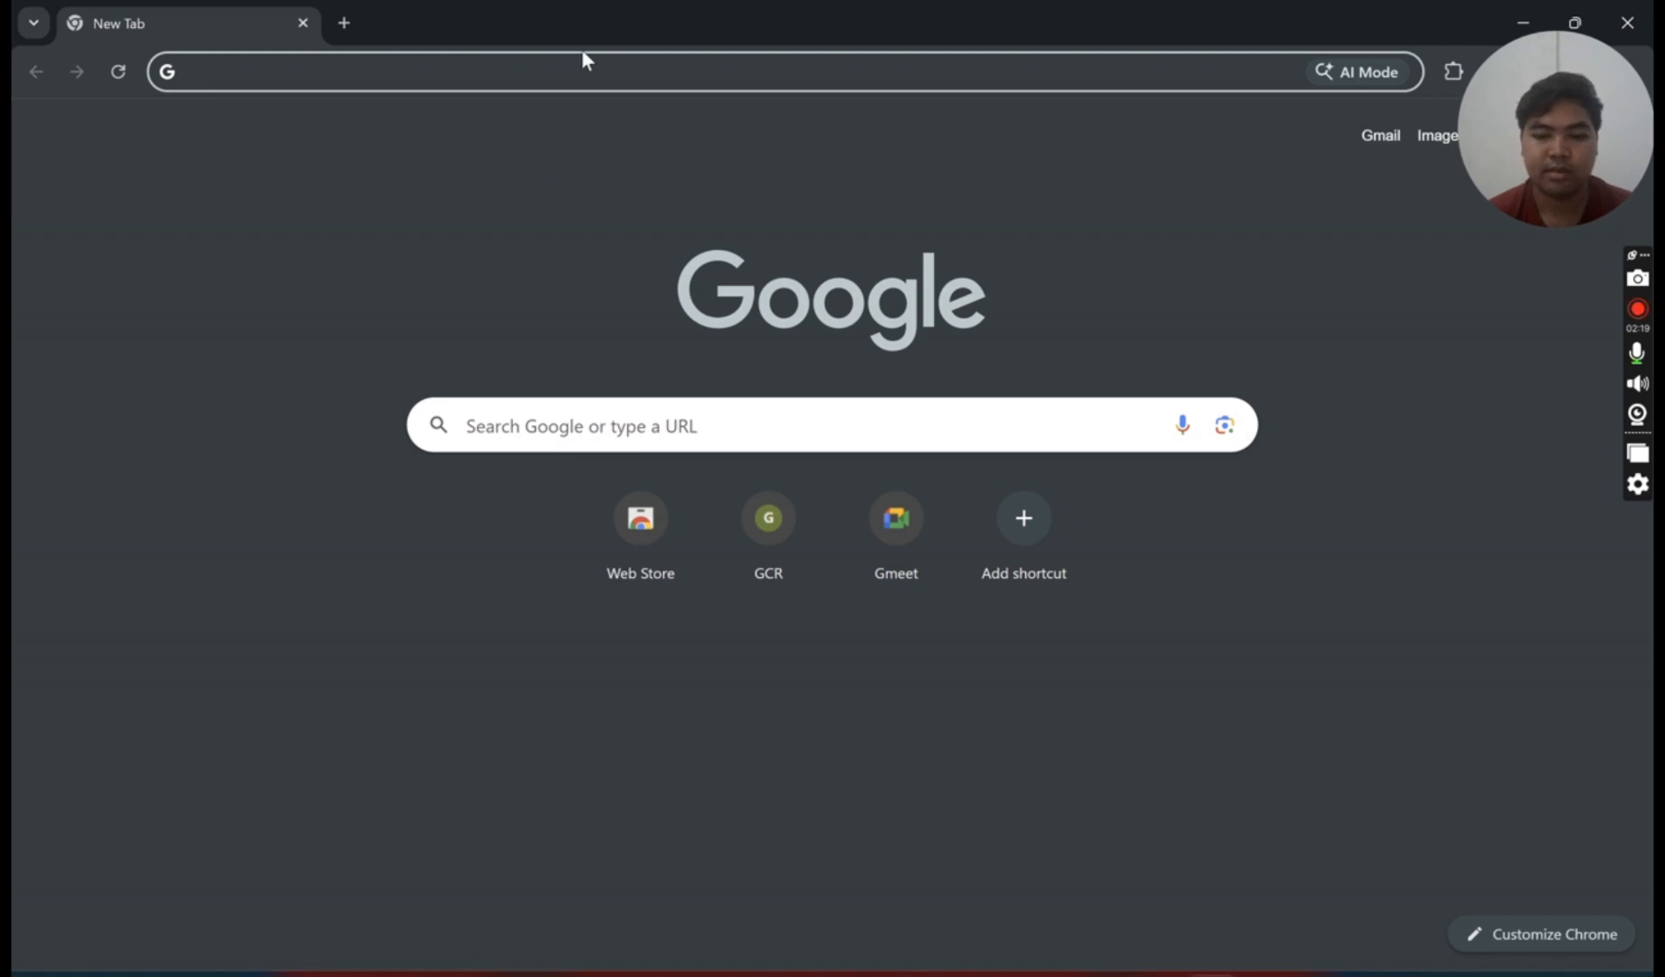
text(10.10.23)
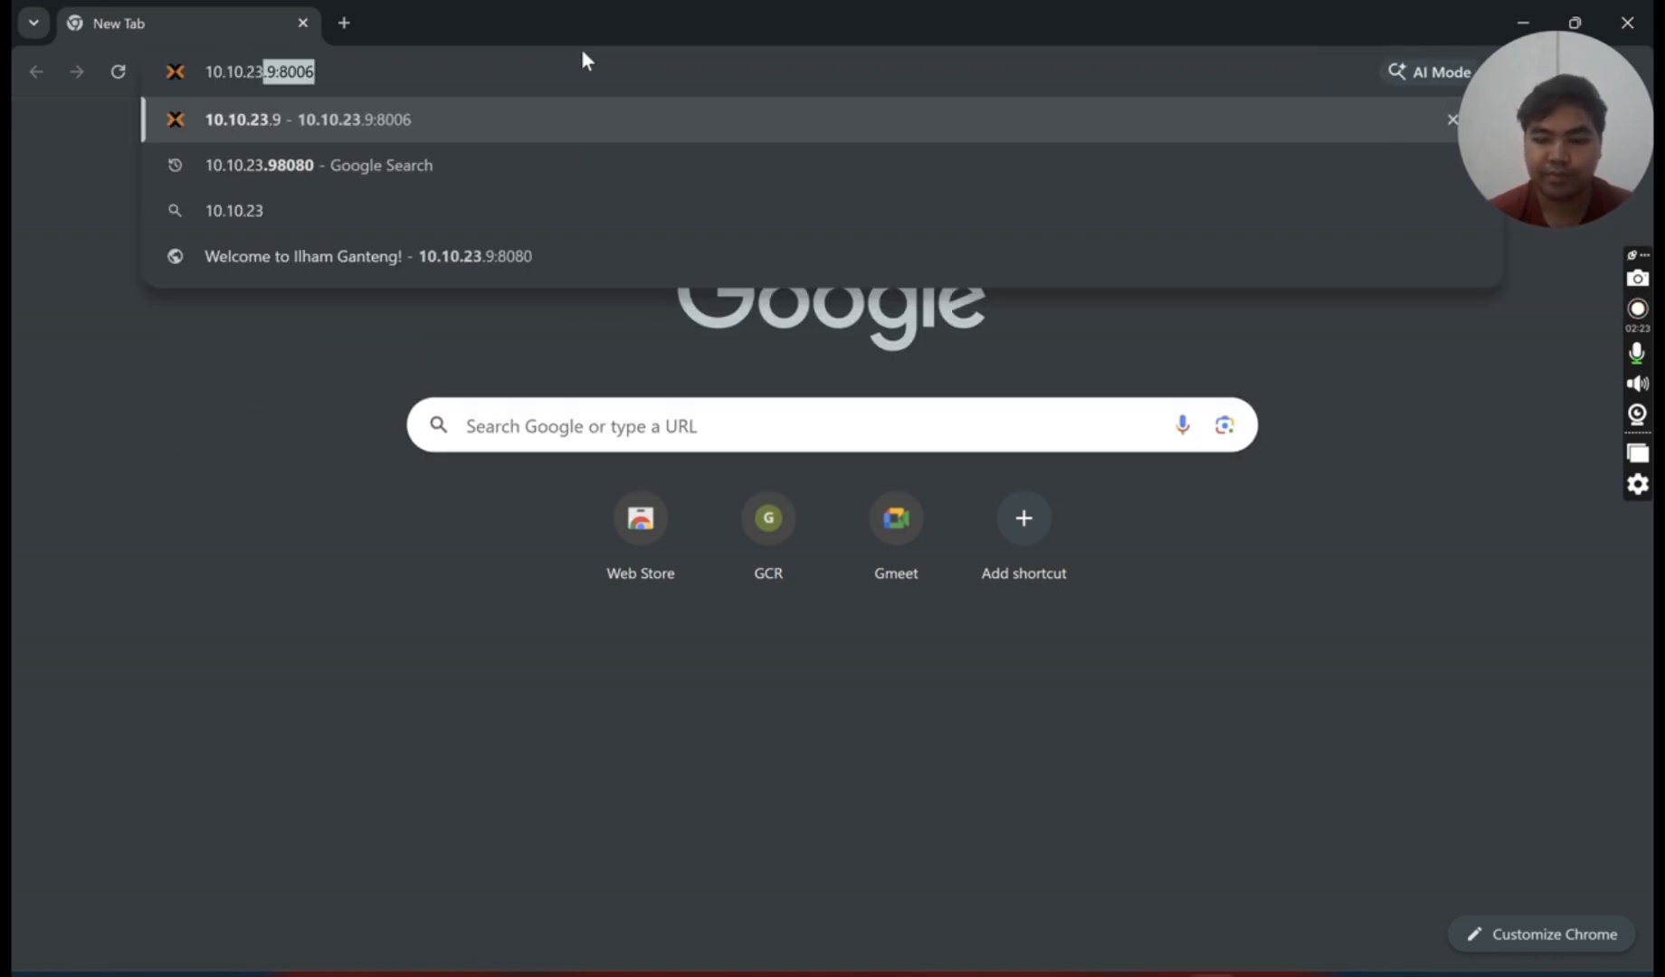
text(.8)
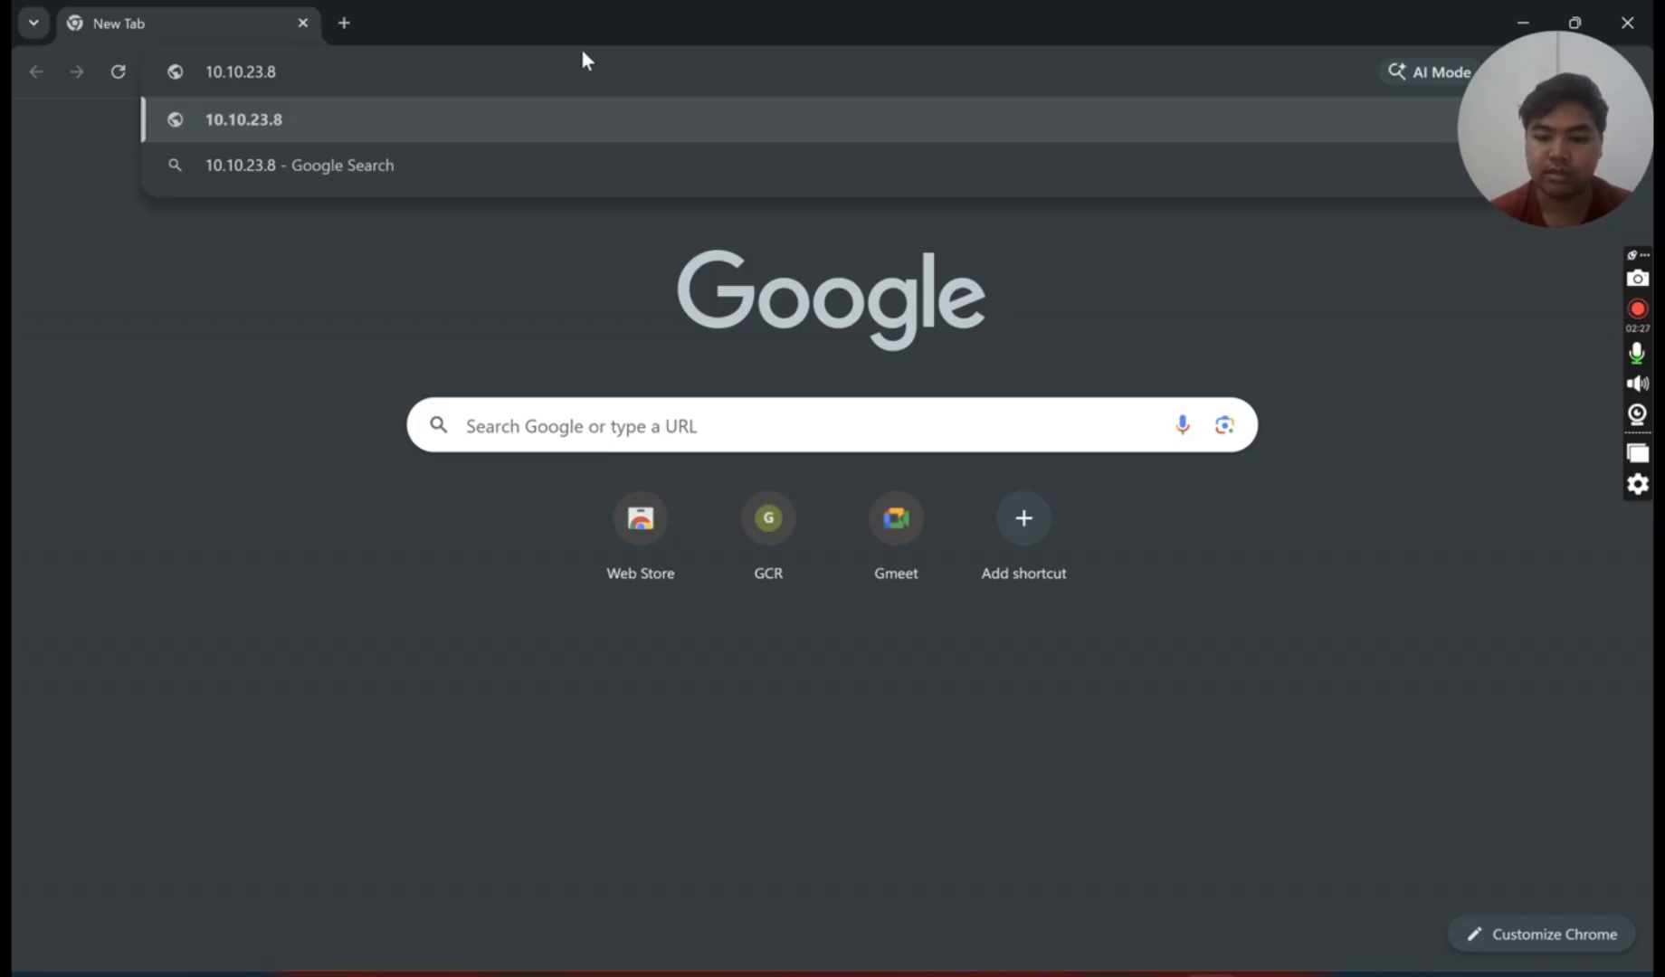
text(:8006)
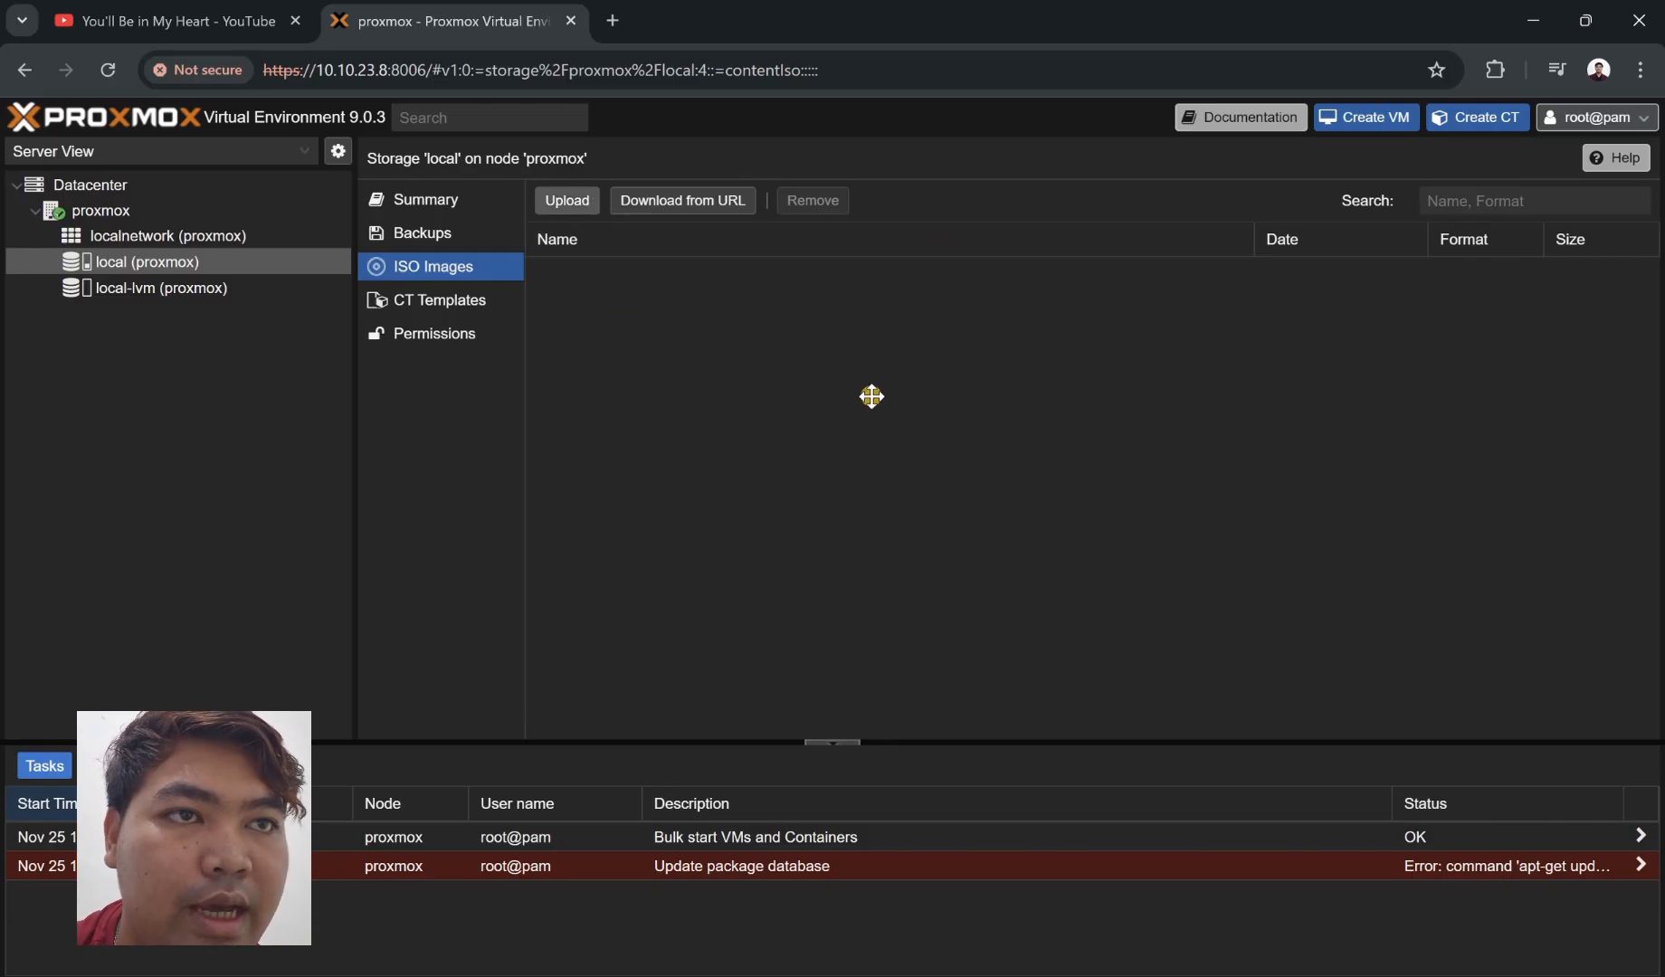
- Upload debian-13.1.0-amd64-netinst.iso from the computer into local storage's ISO images
click(567, 201)
click(1009, 428)
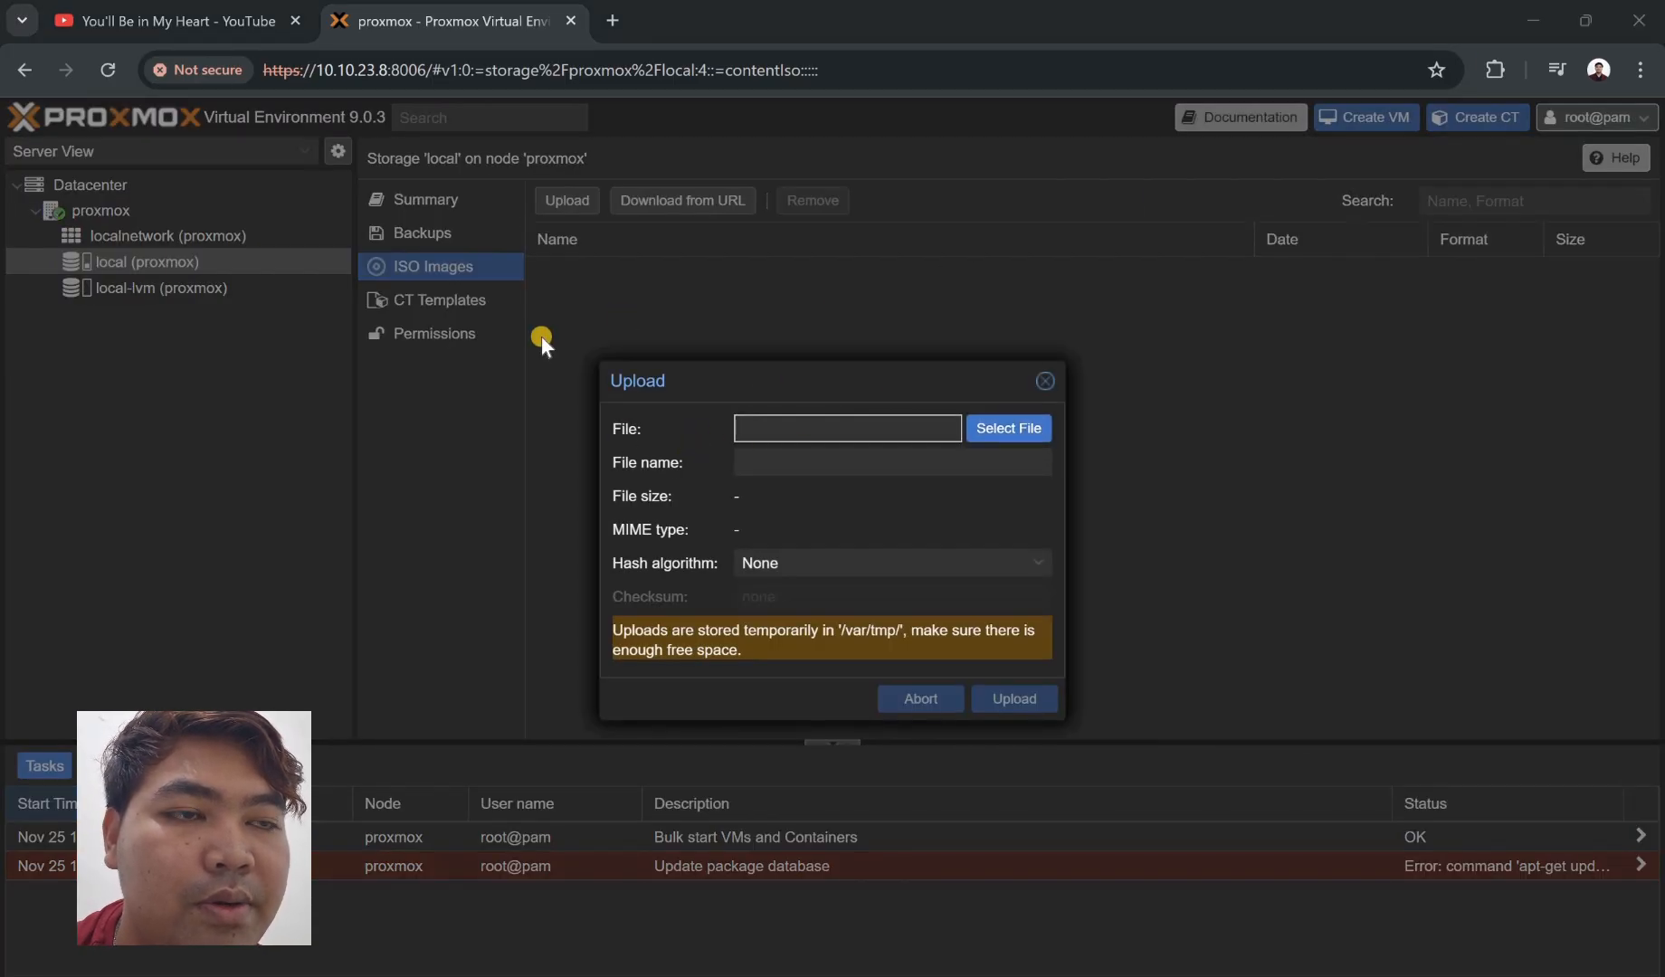
click(265, 349)
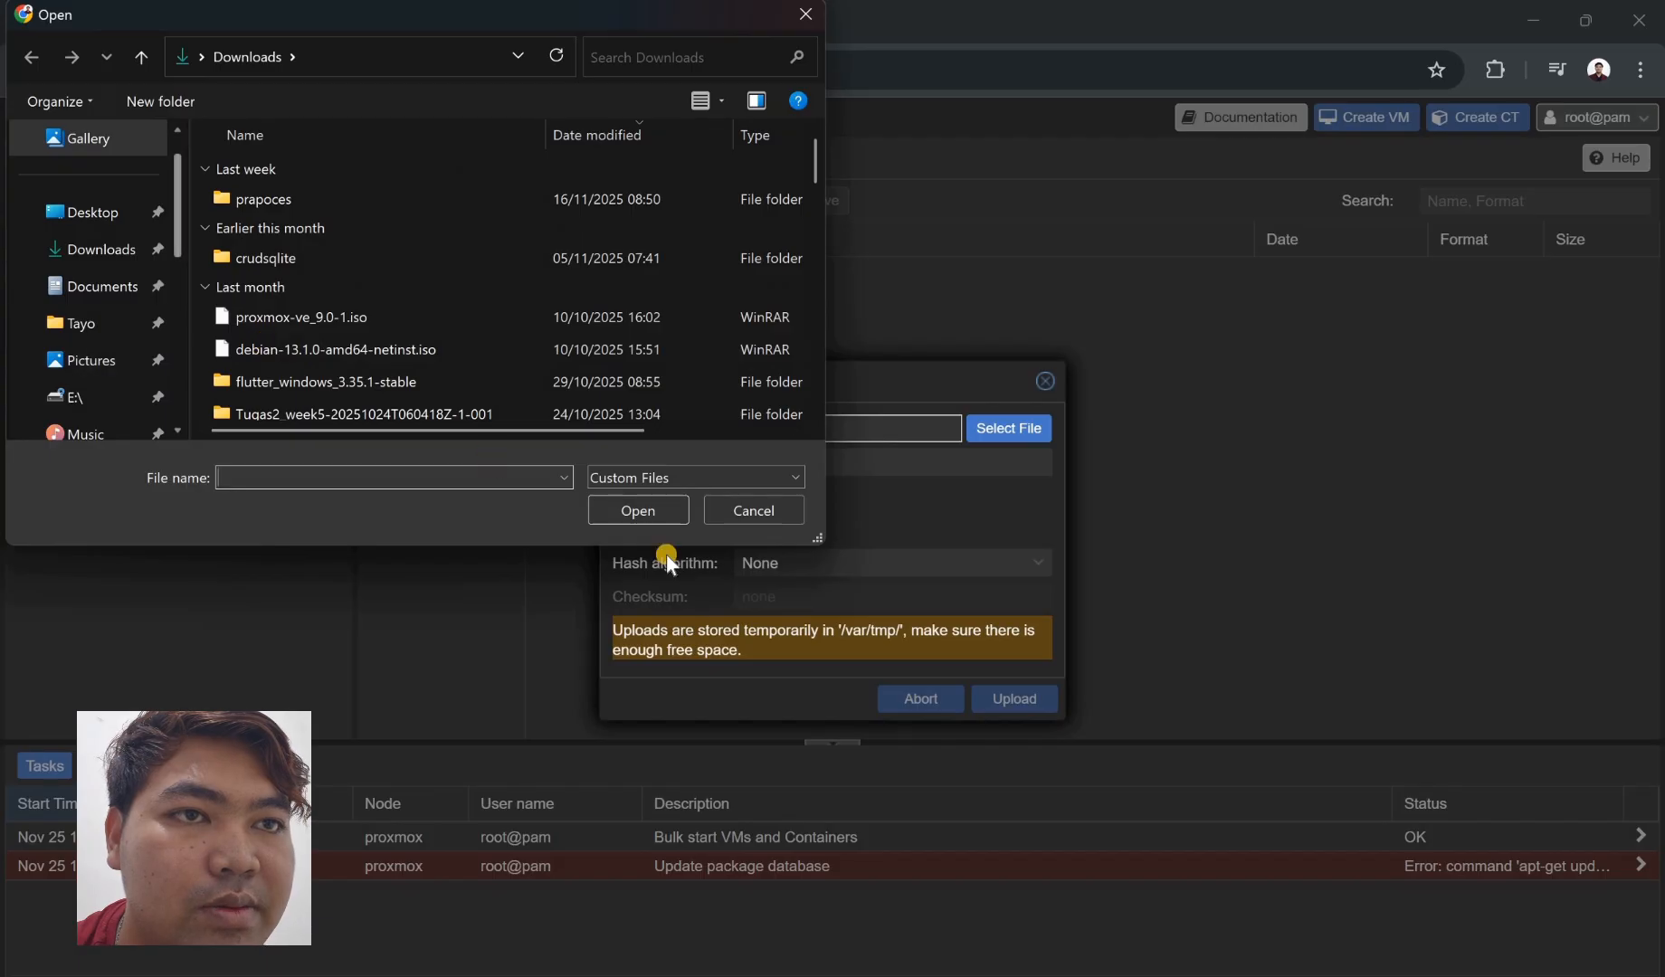
key(Return)
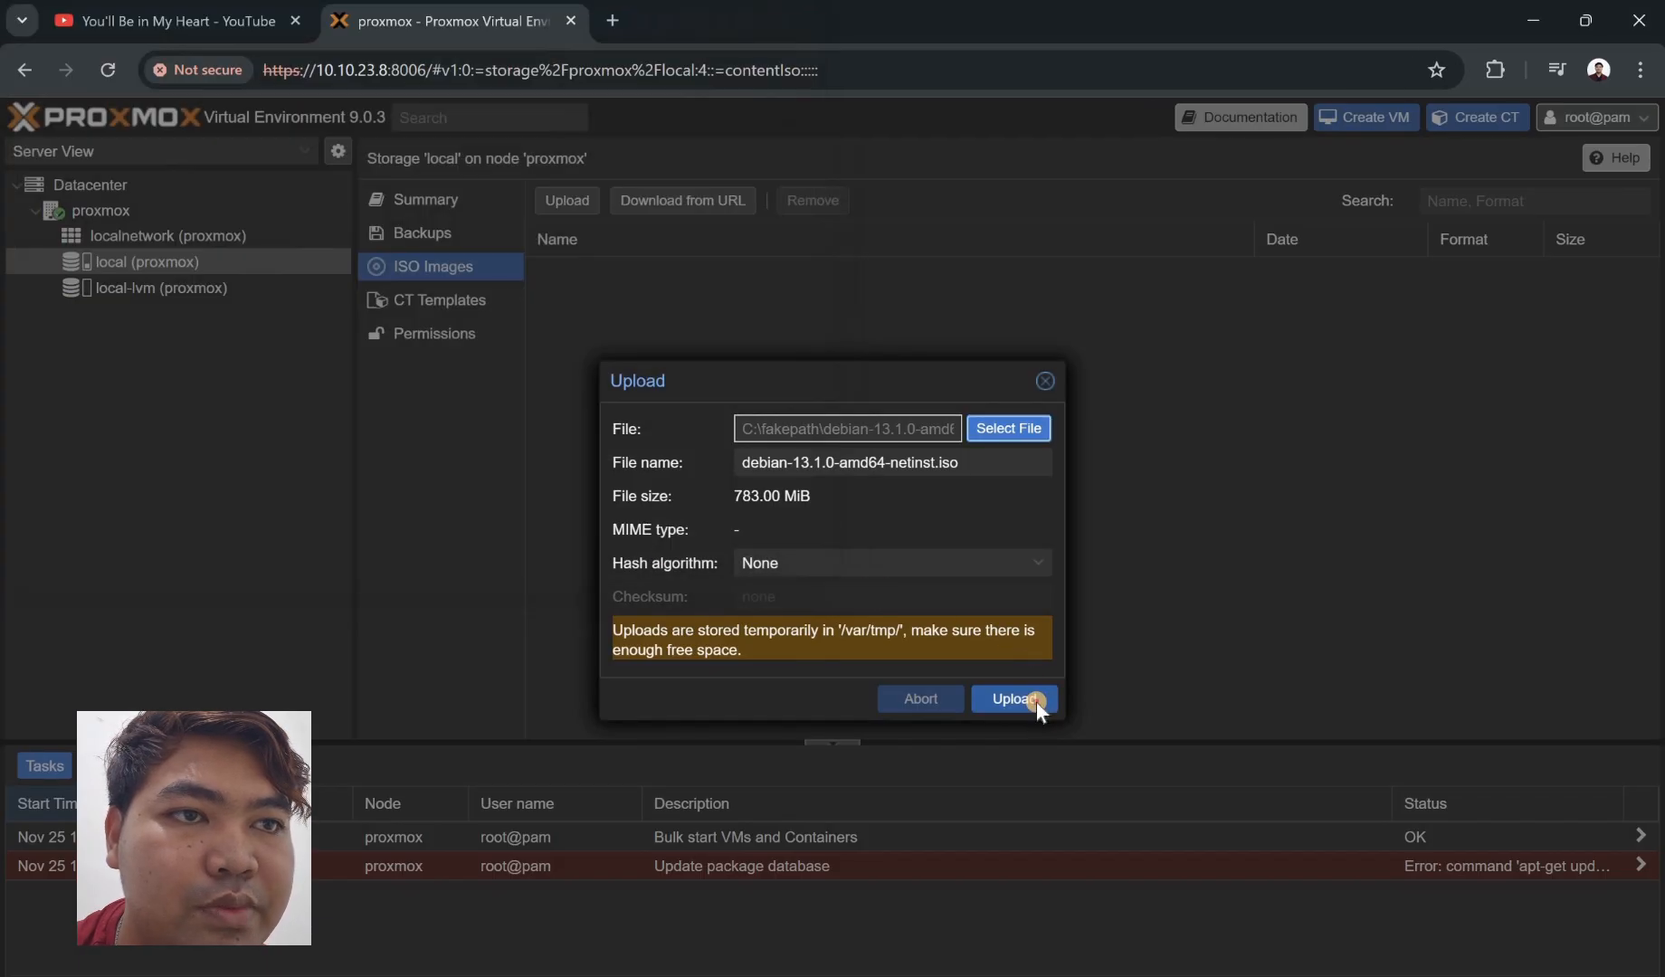
click(1032, 698)
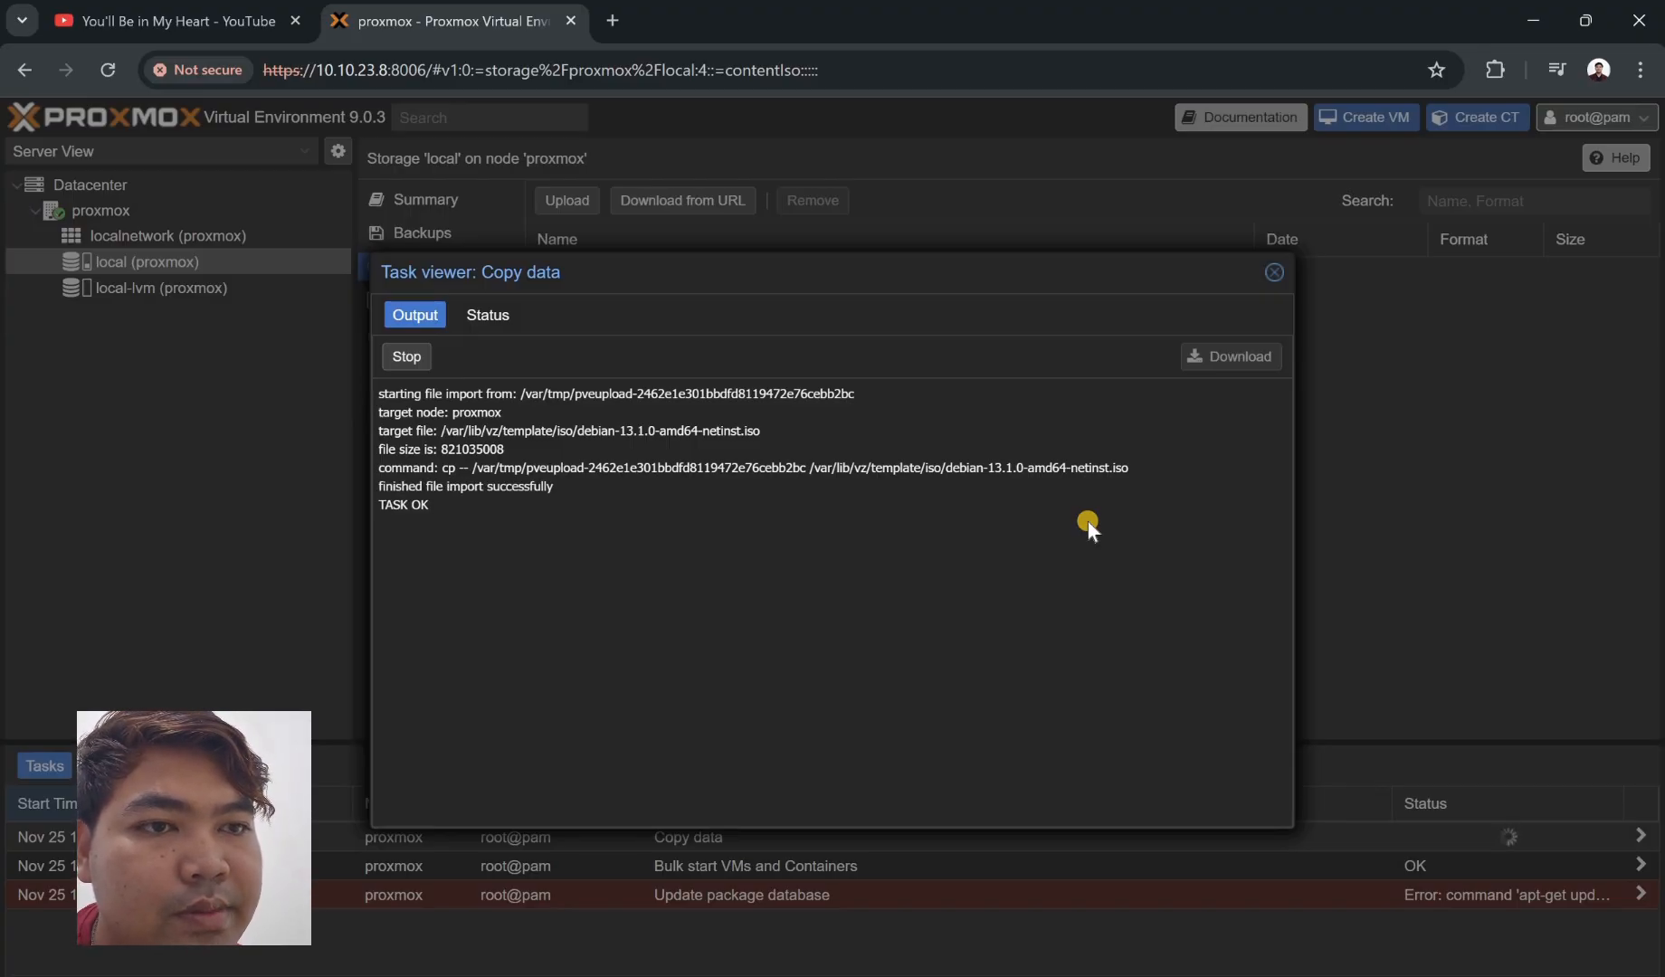
- Close the upload task and start a new VM 100 on node proxmox named Debian
click(1280, 266)
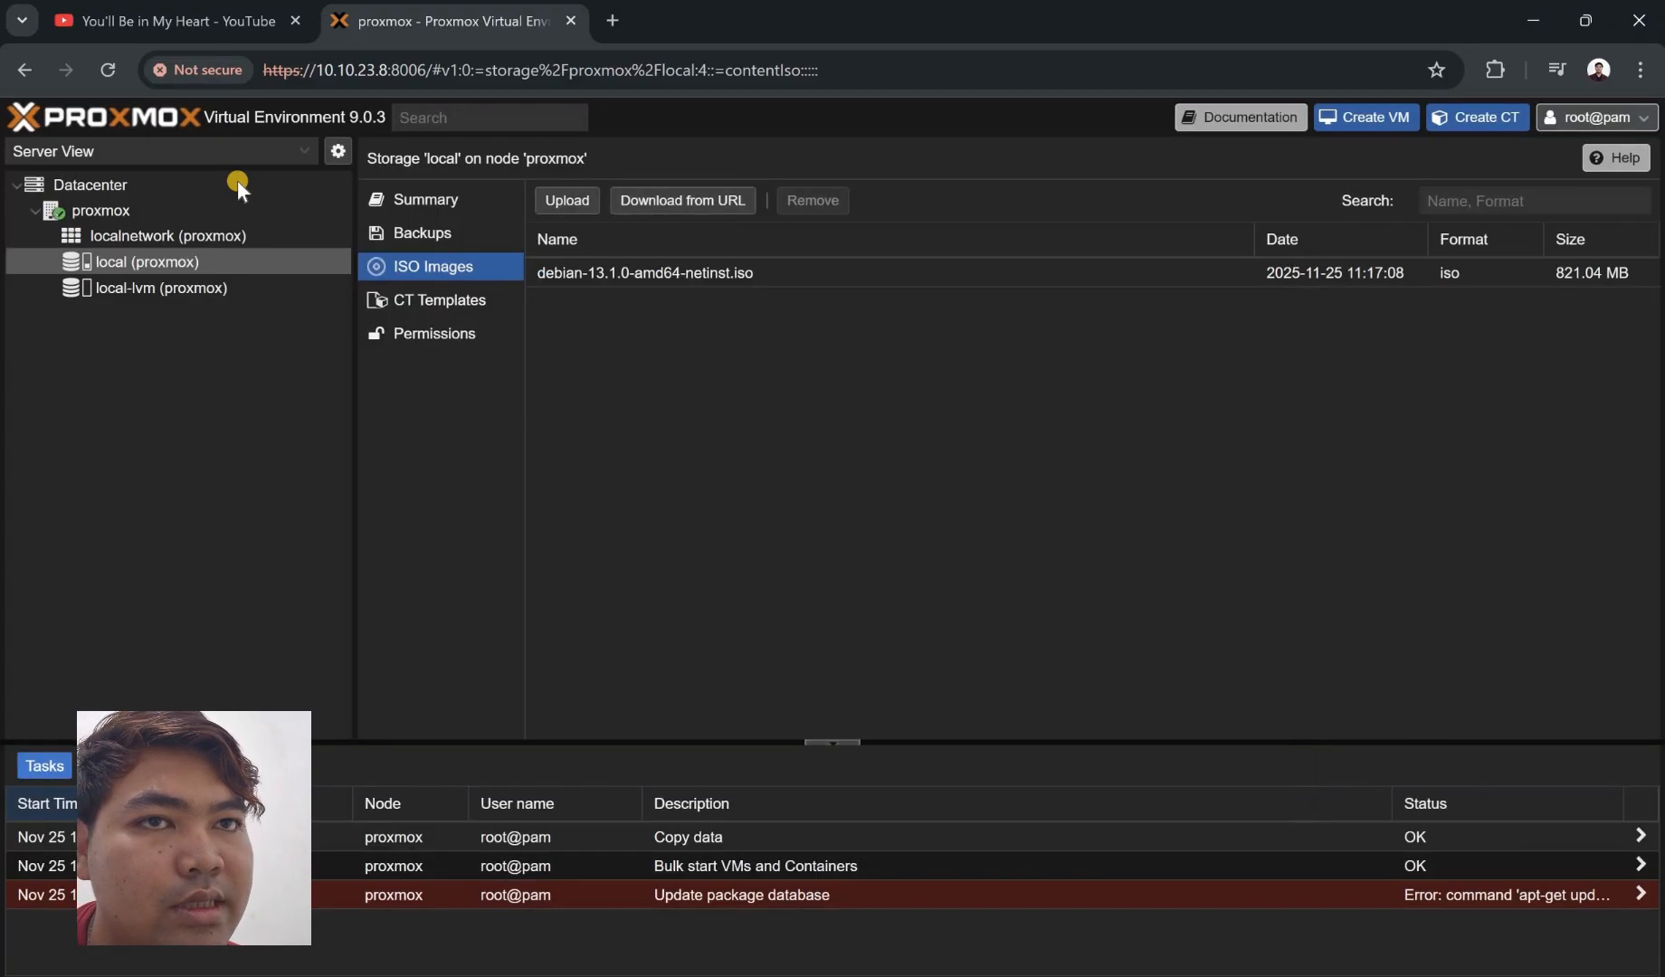
click(187, 217)
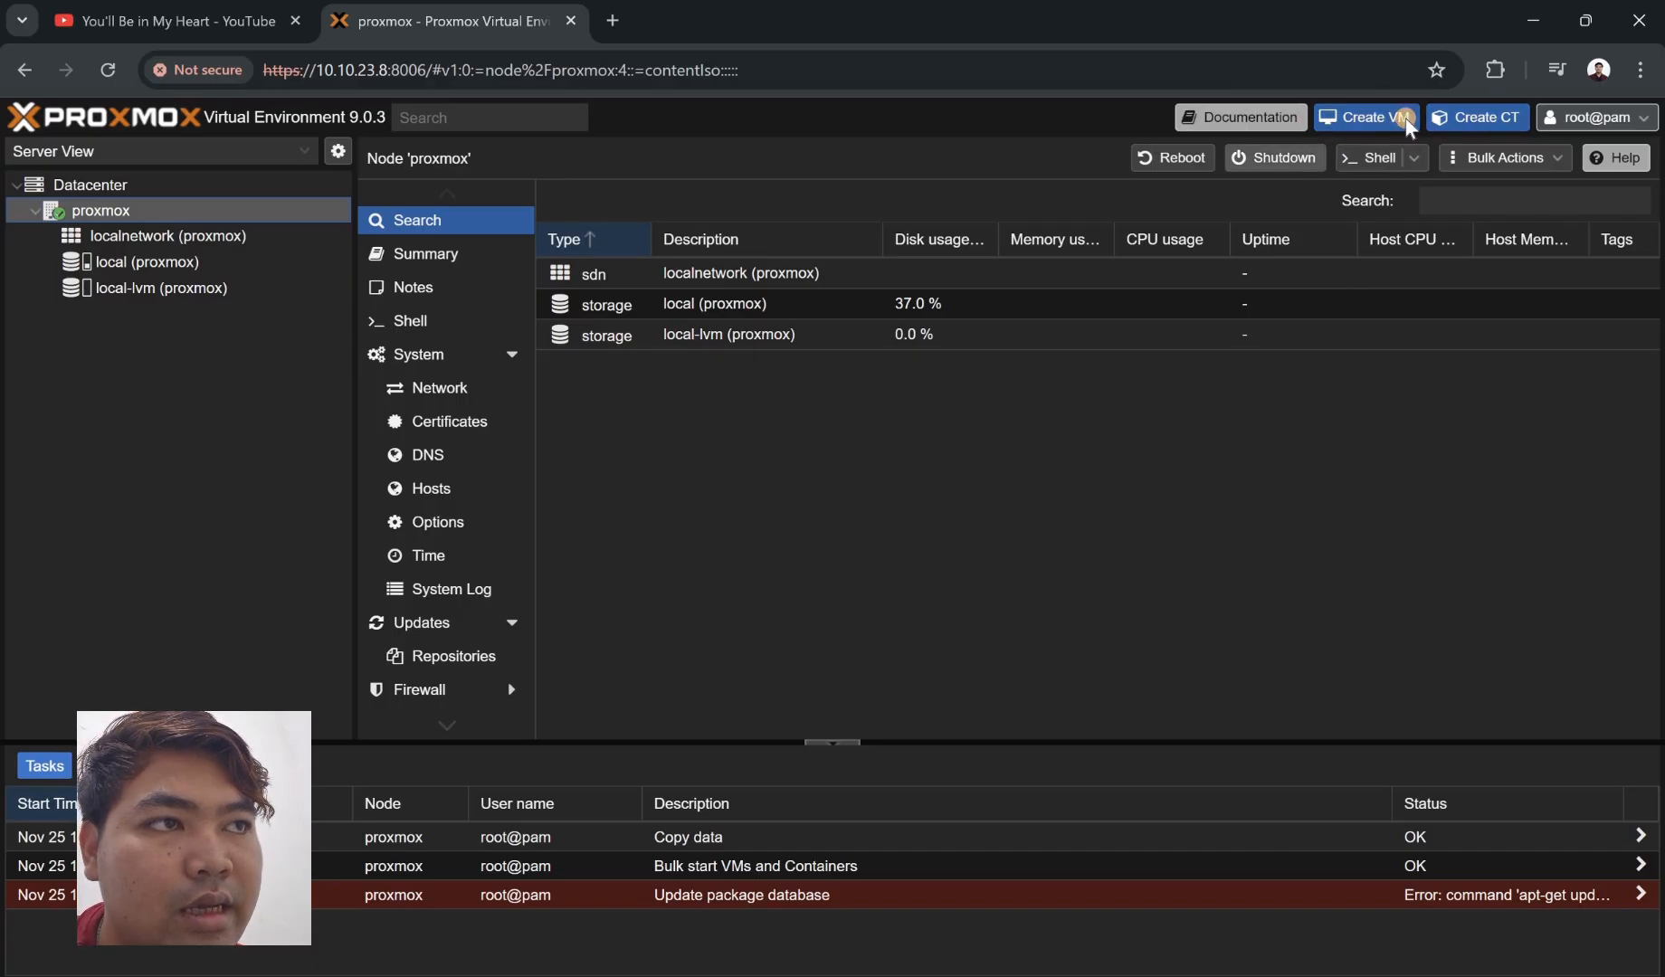
click(1364, 117)
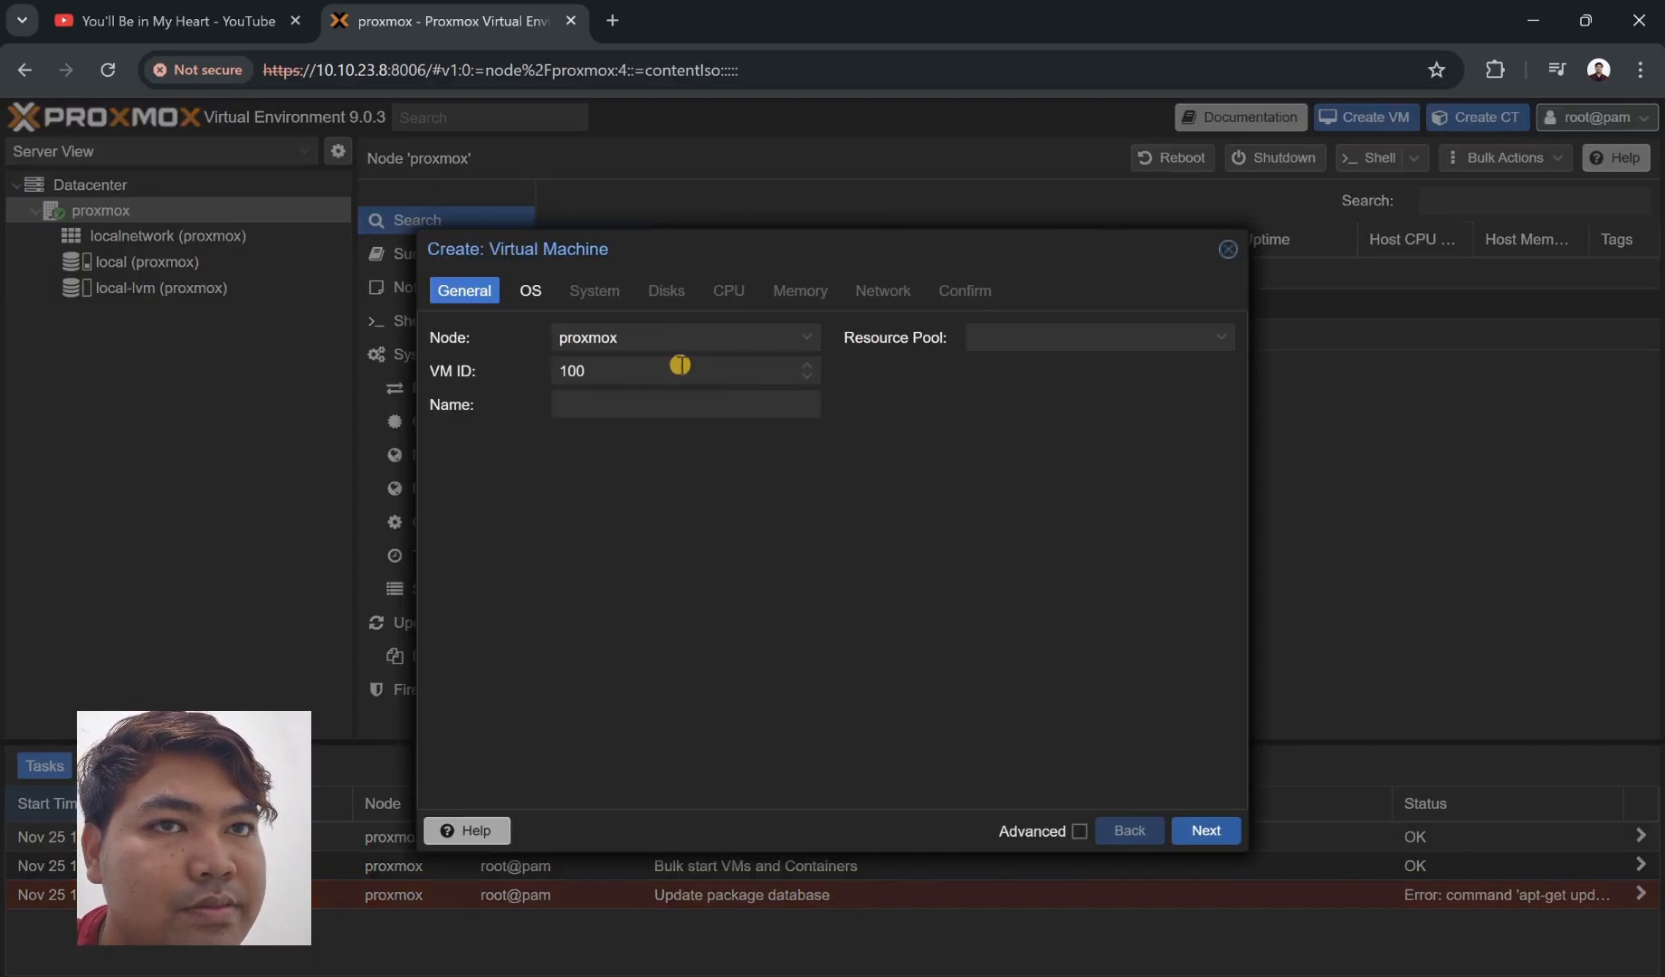
text(Debian)
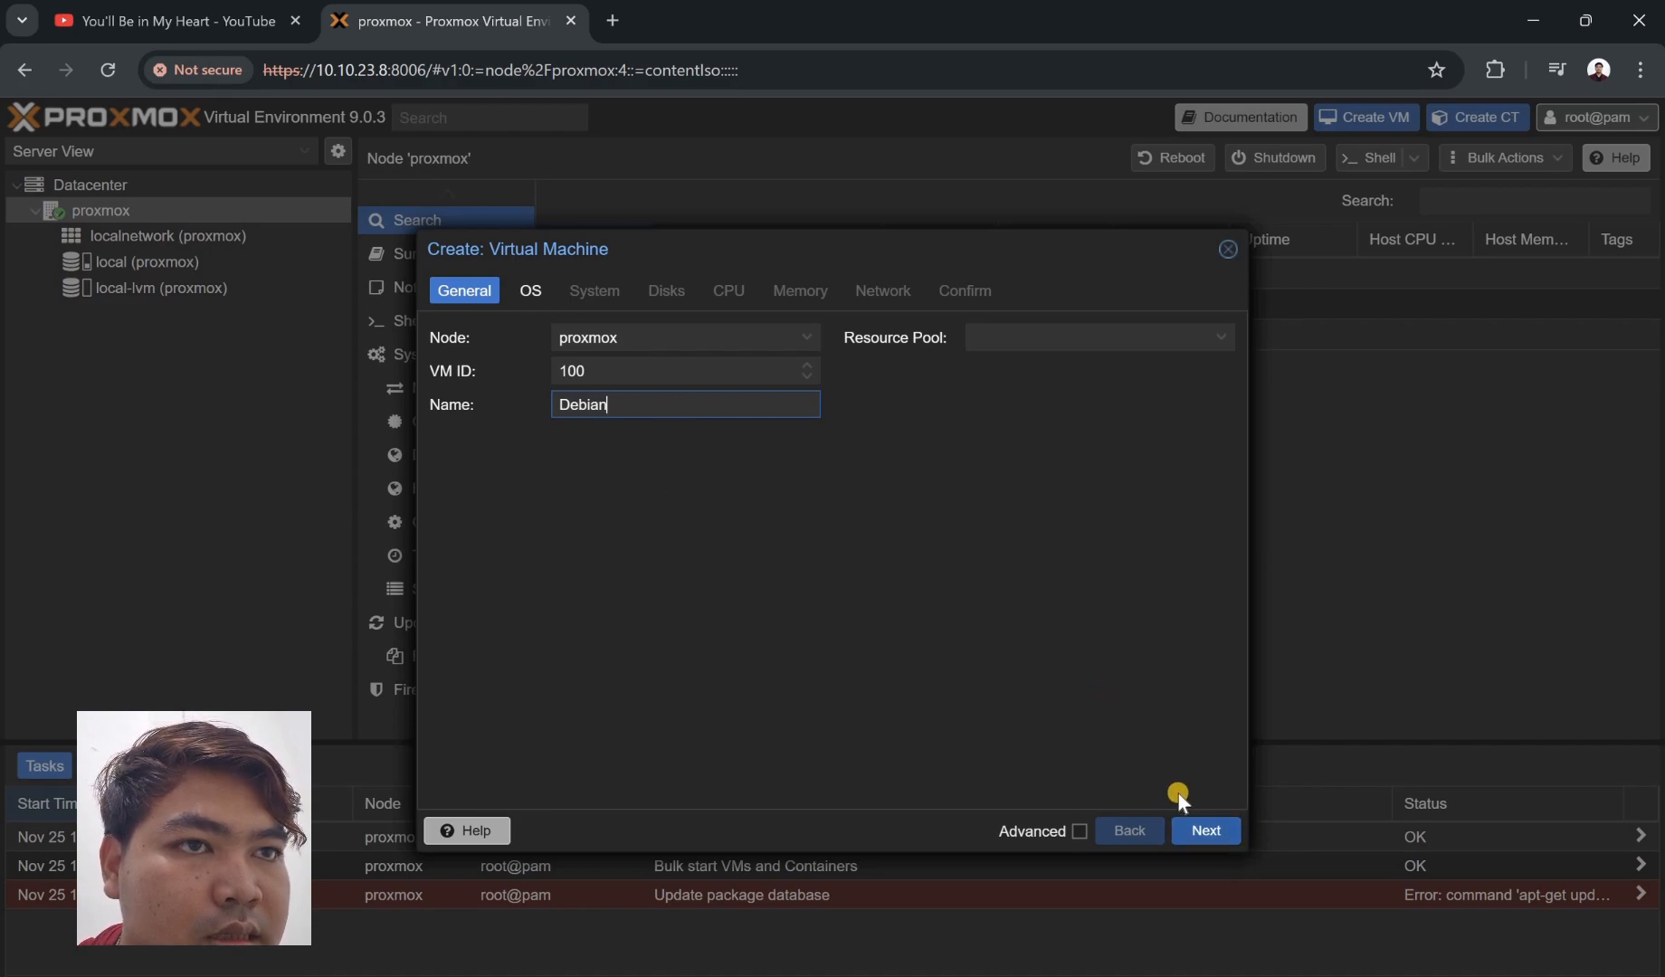
- Select the Debian netinst ISO as the VM's boot media
click(1202, 826)
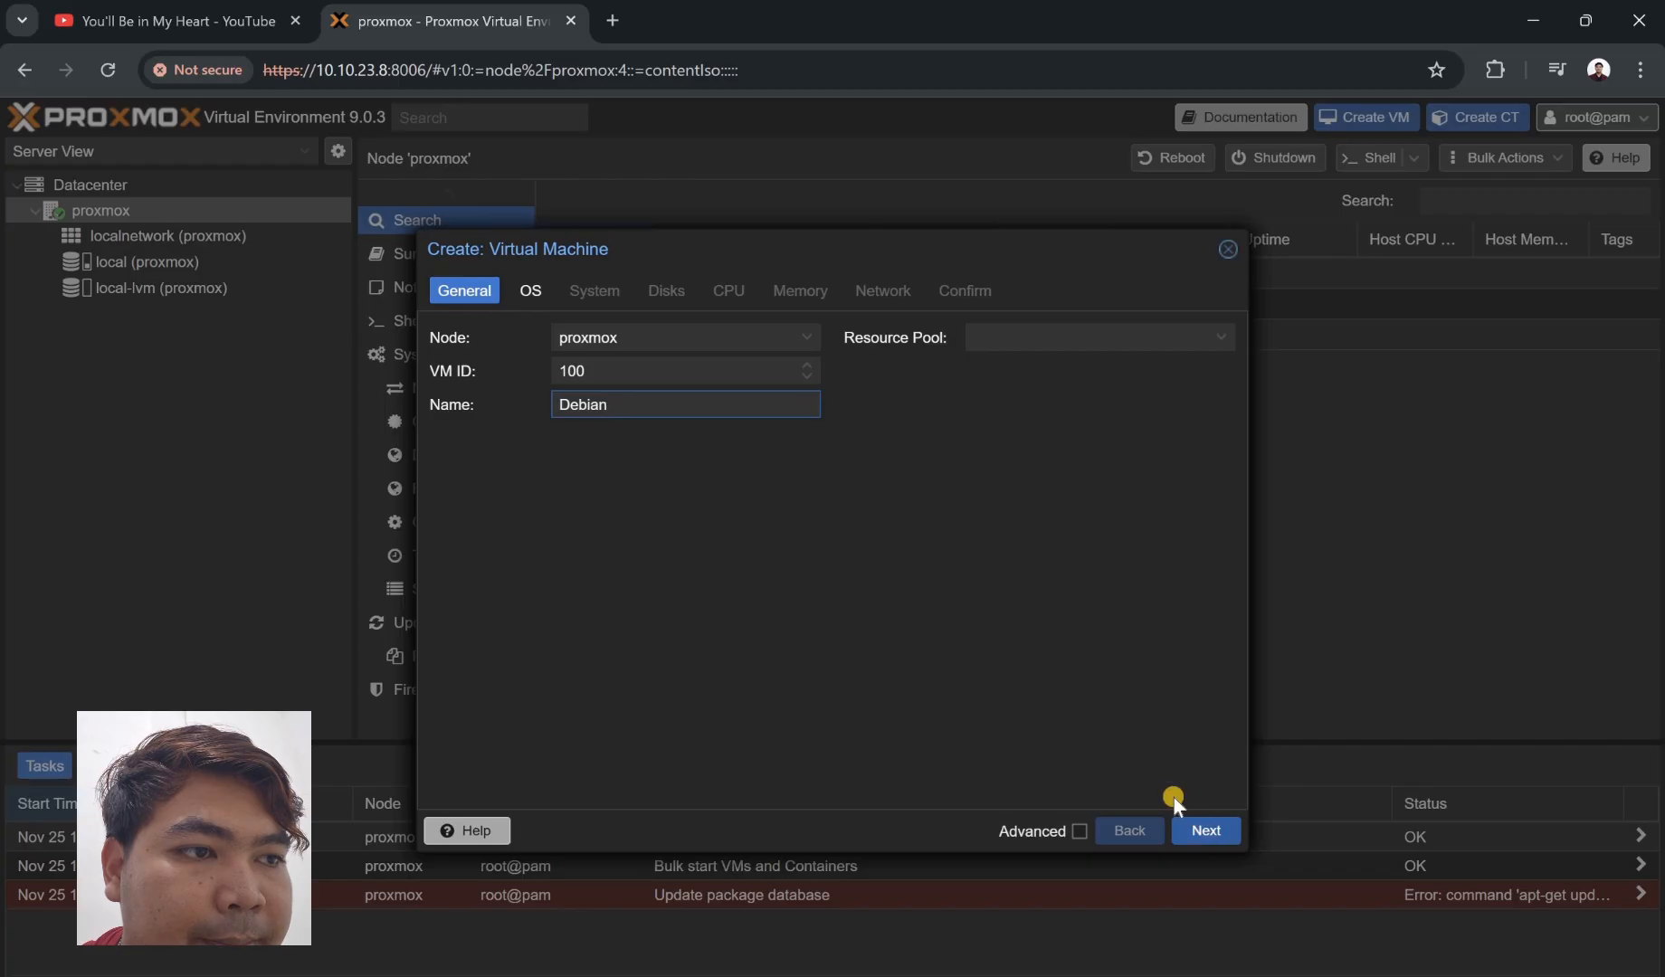
click(709, 399)
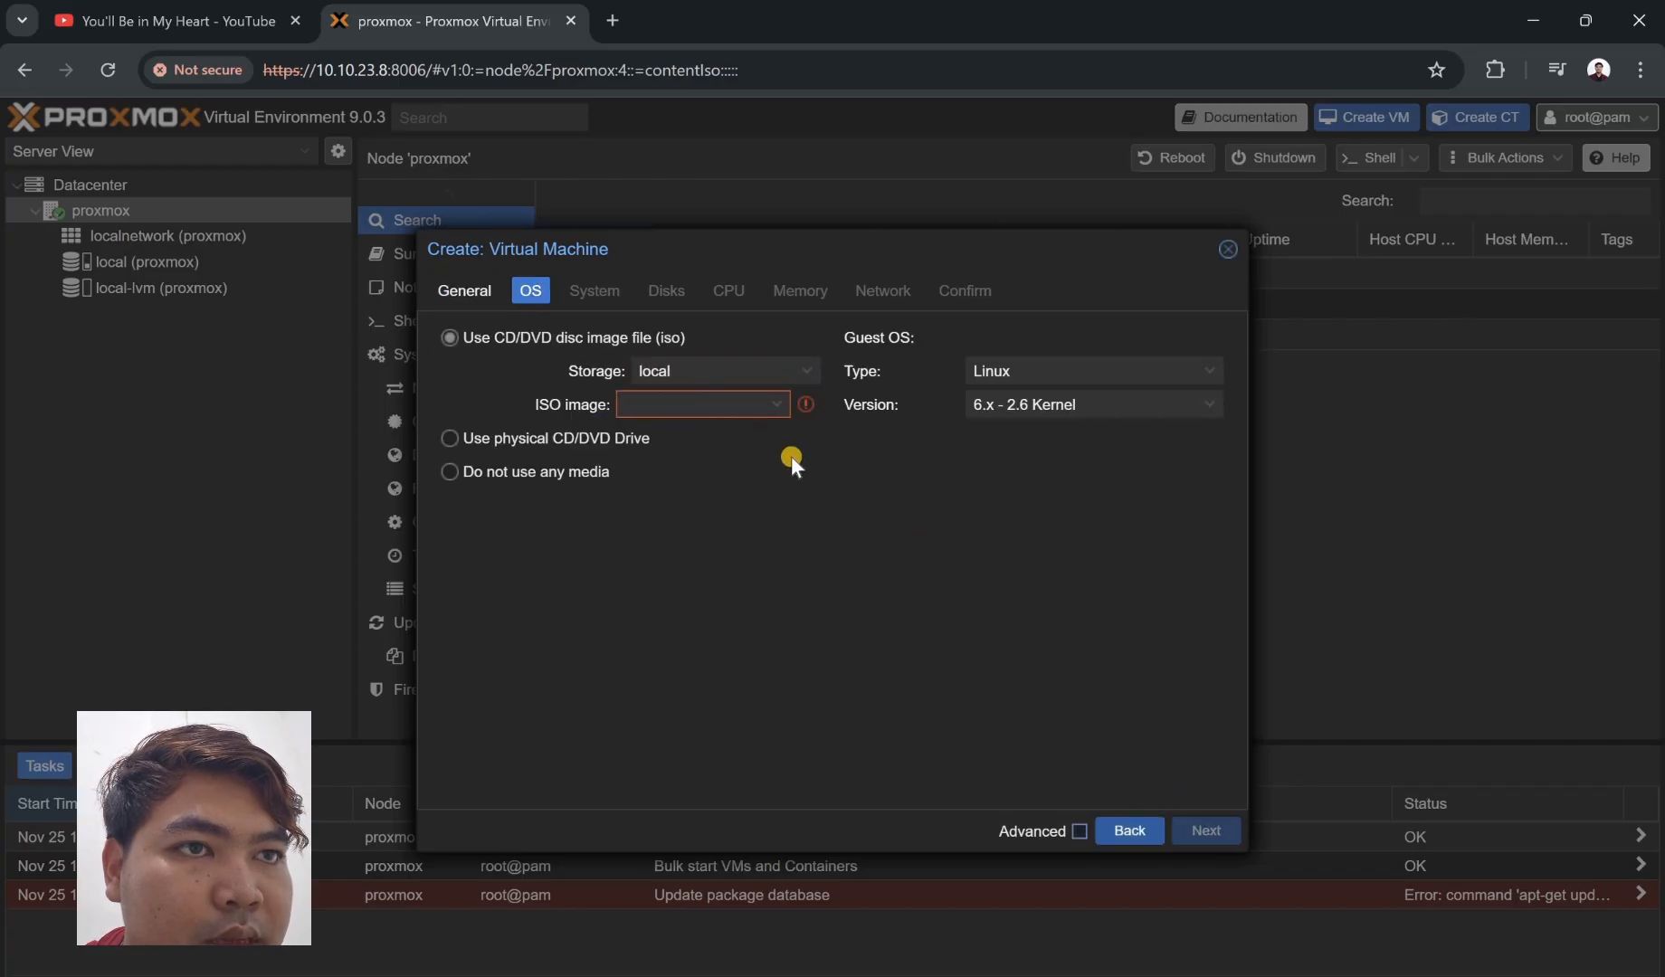
click(1129, 468)
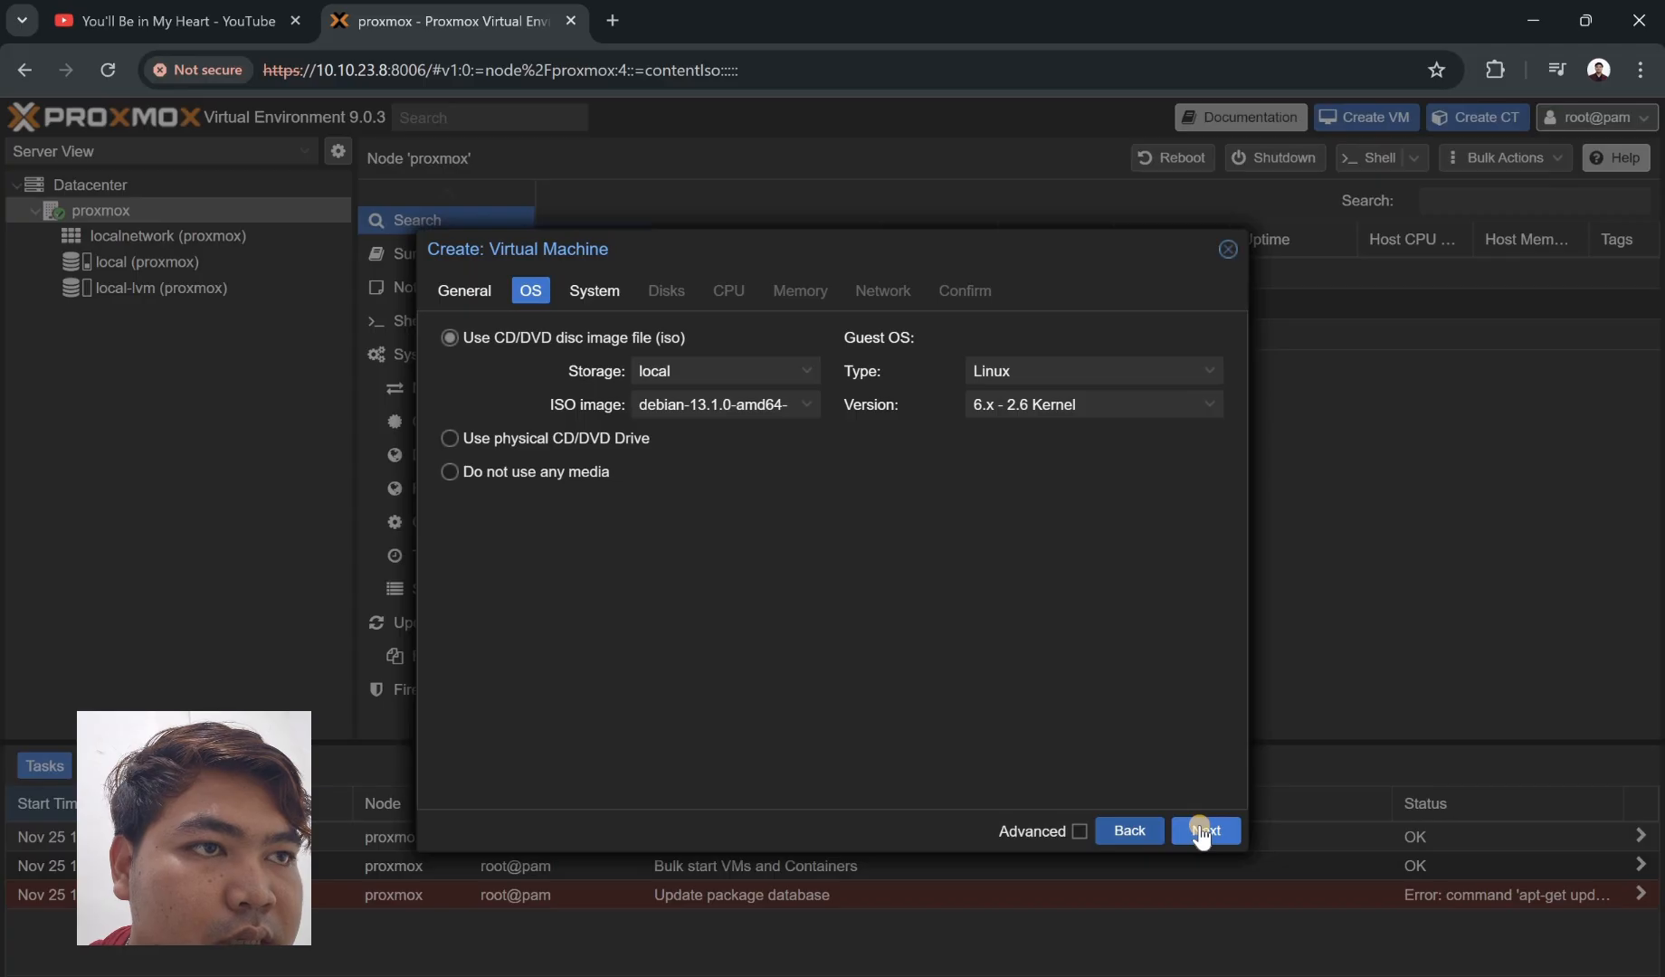
- Keep default system settings and give the VM a 25 GiB SATA disk on local-lvm
click(1202, 831)
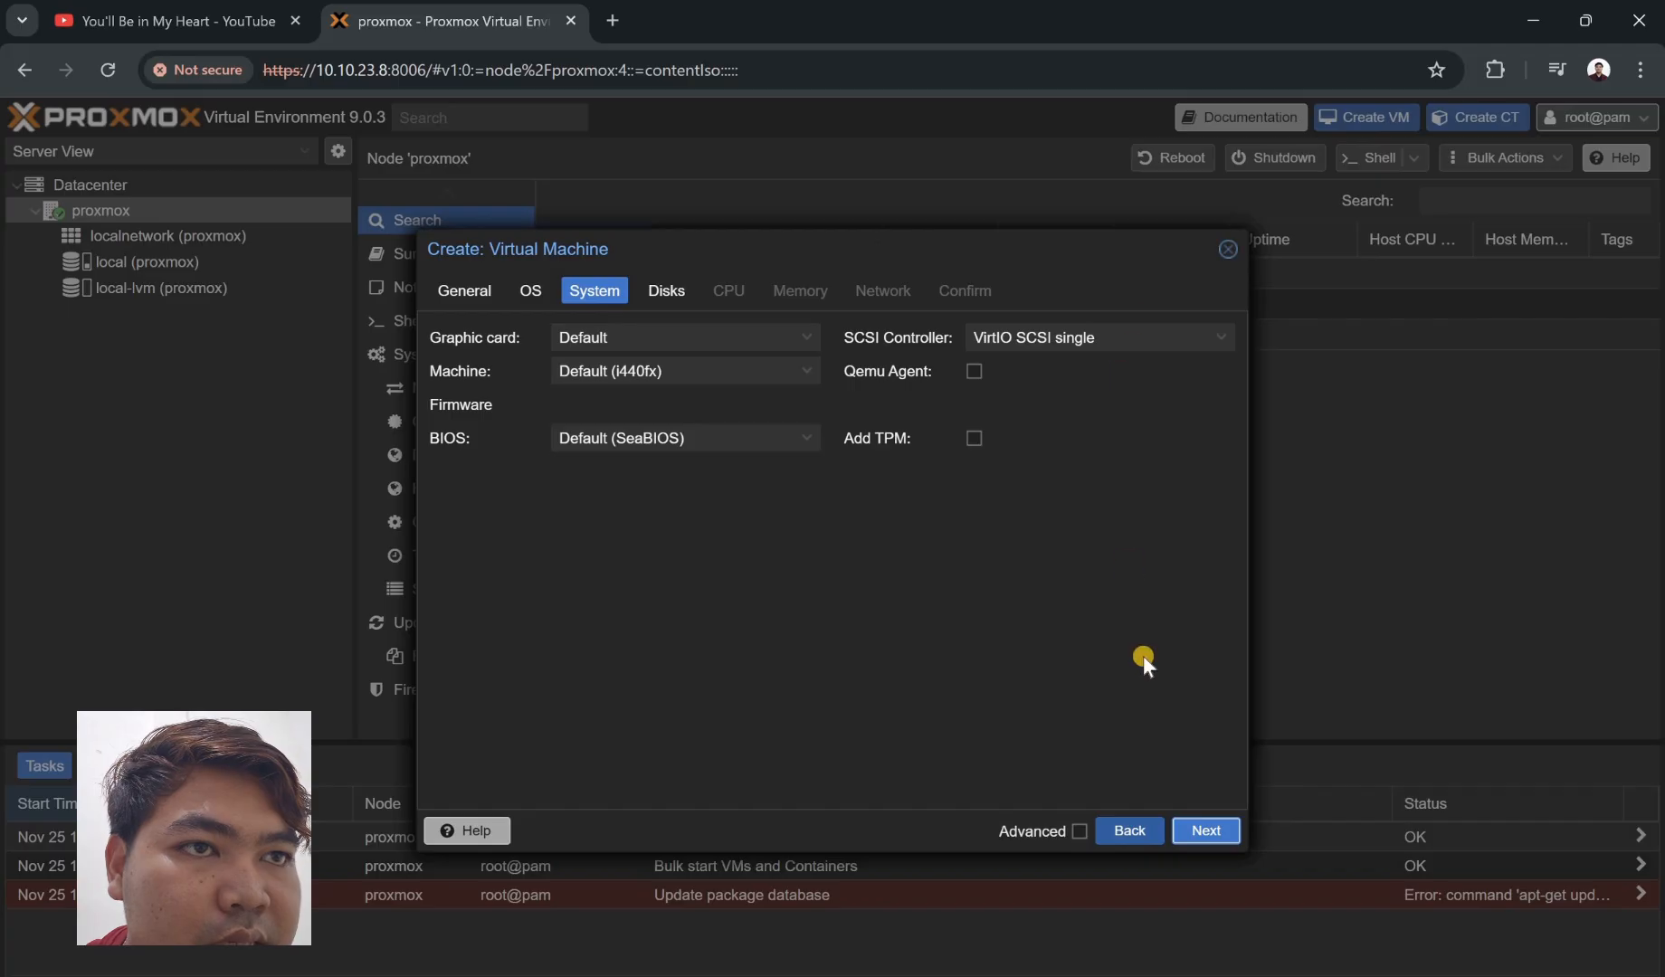
click(1206, 830)
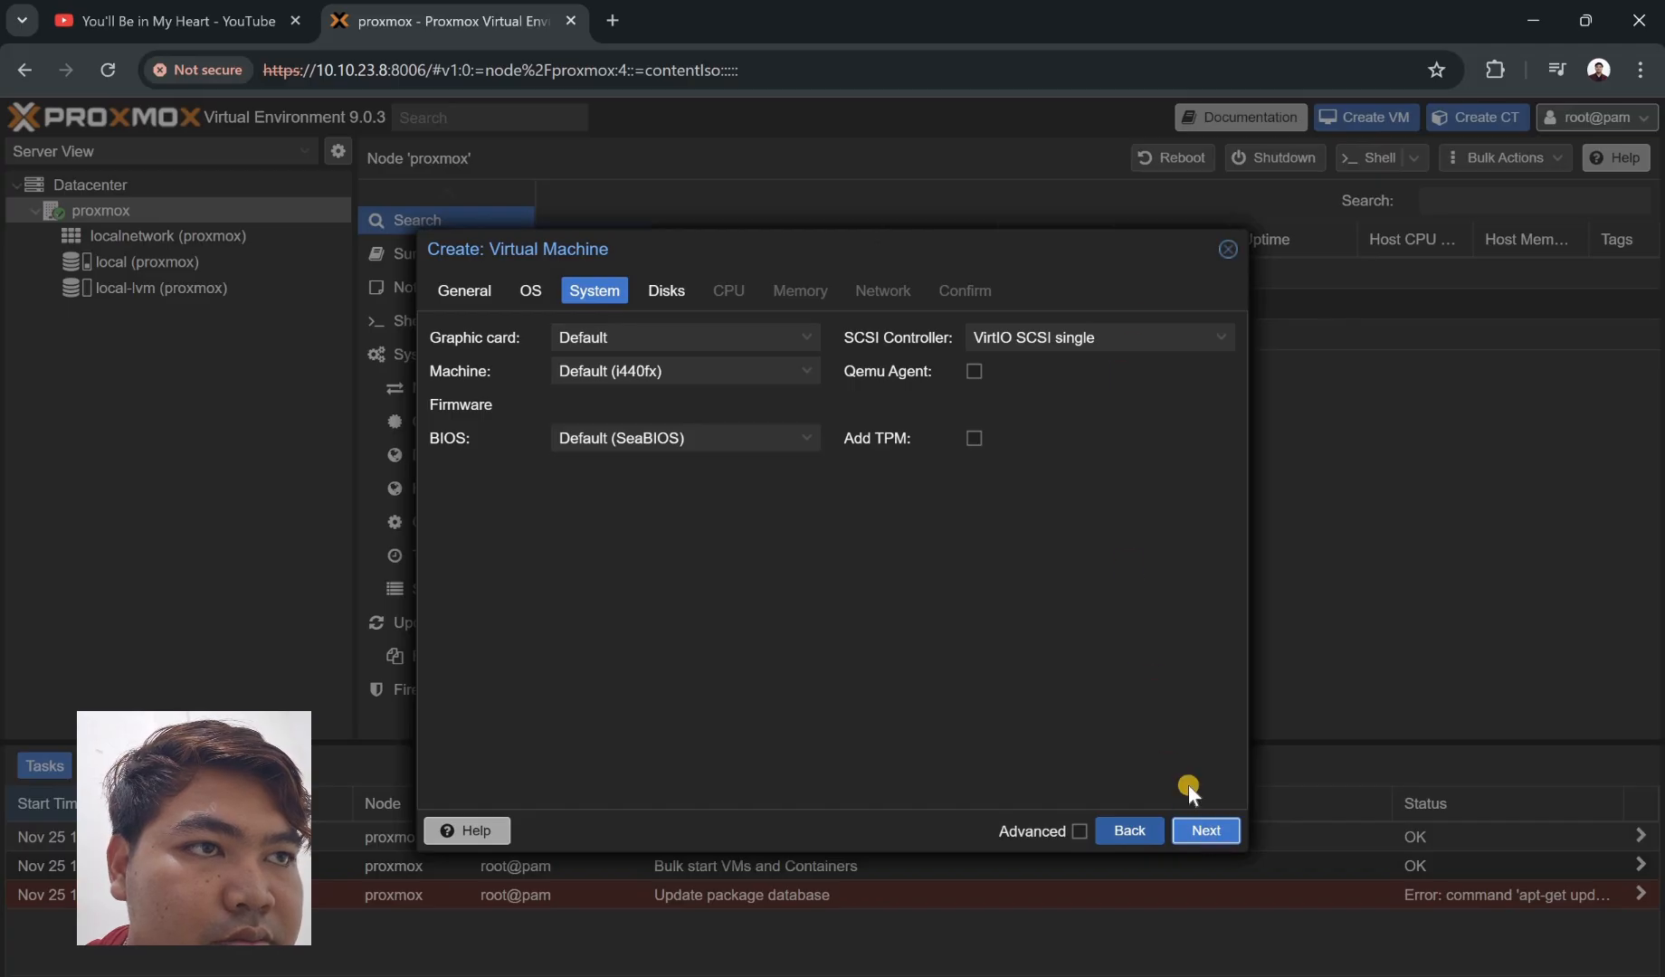
click(799, 389)
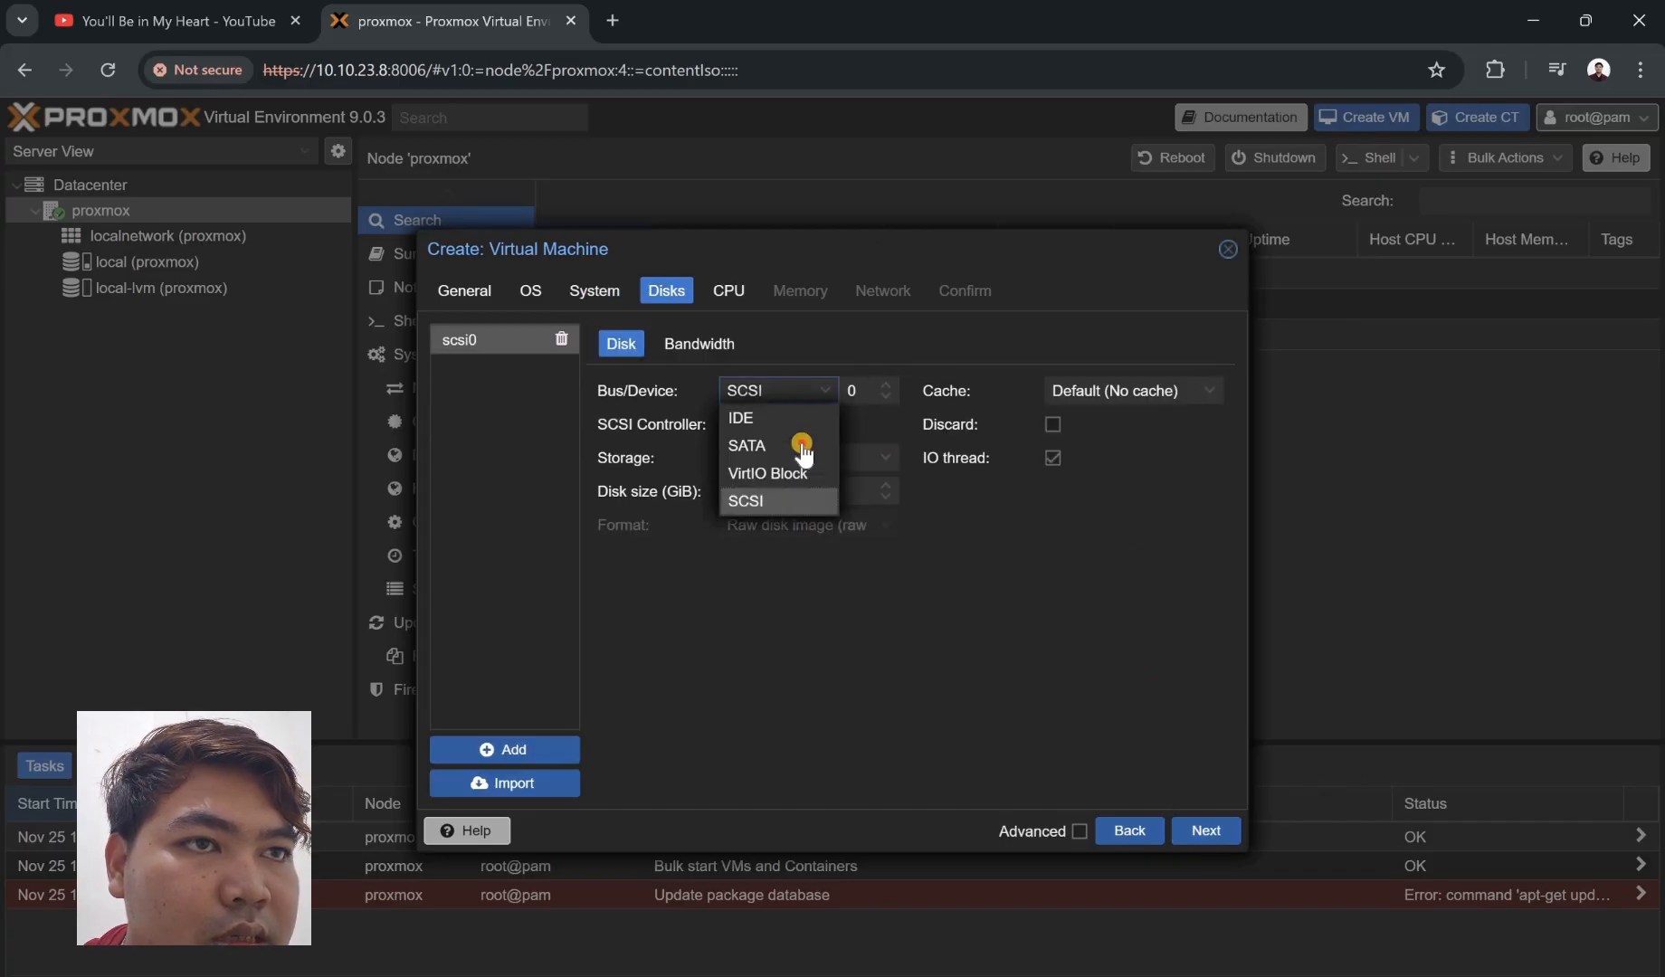
click(789, 445)
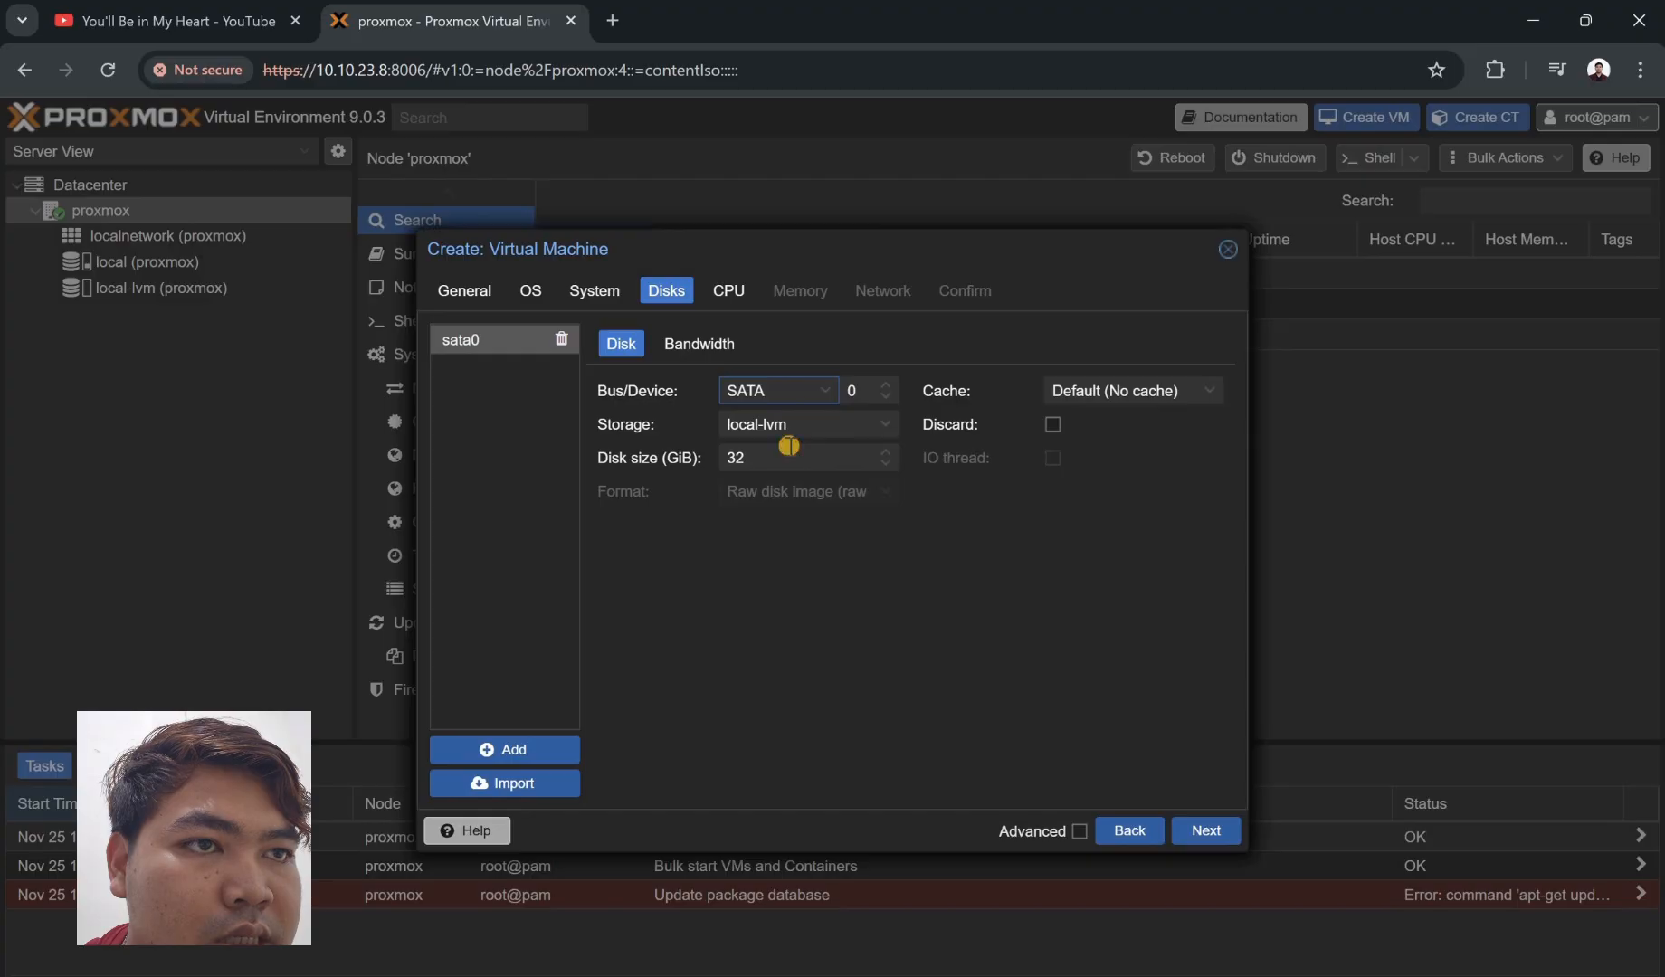
click(789, 447)
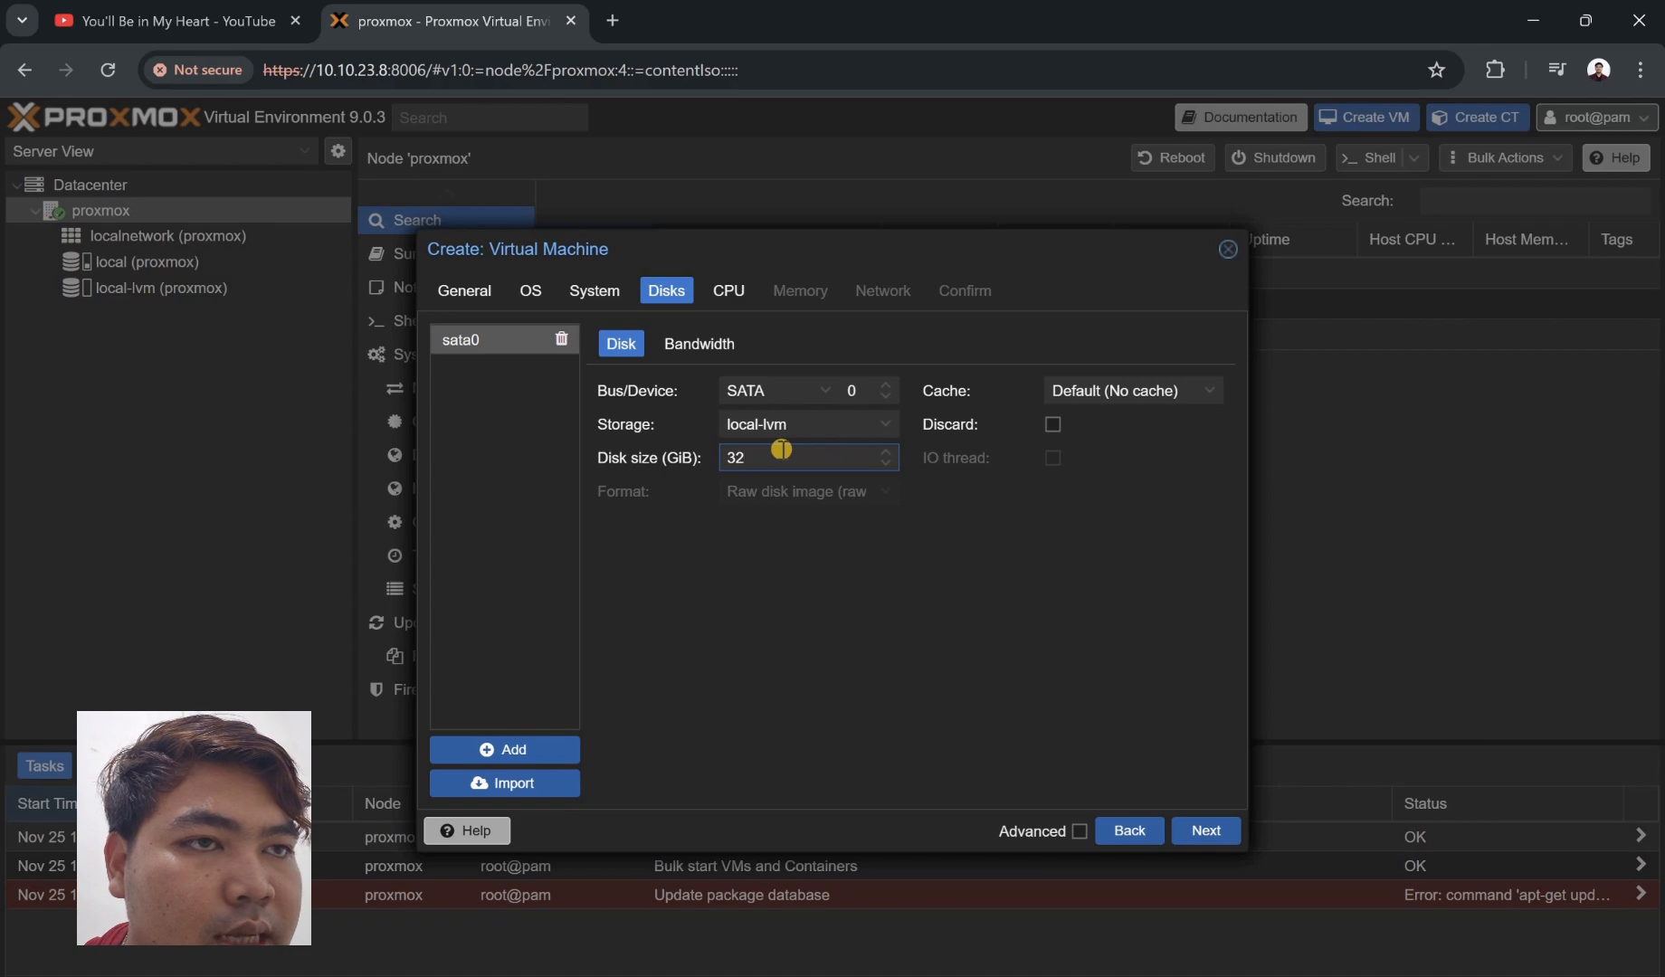
key(BackSpace)
key(BackSpace)
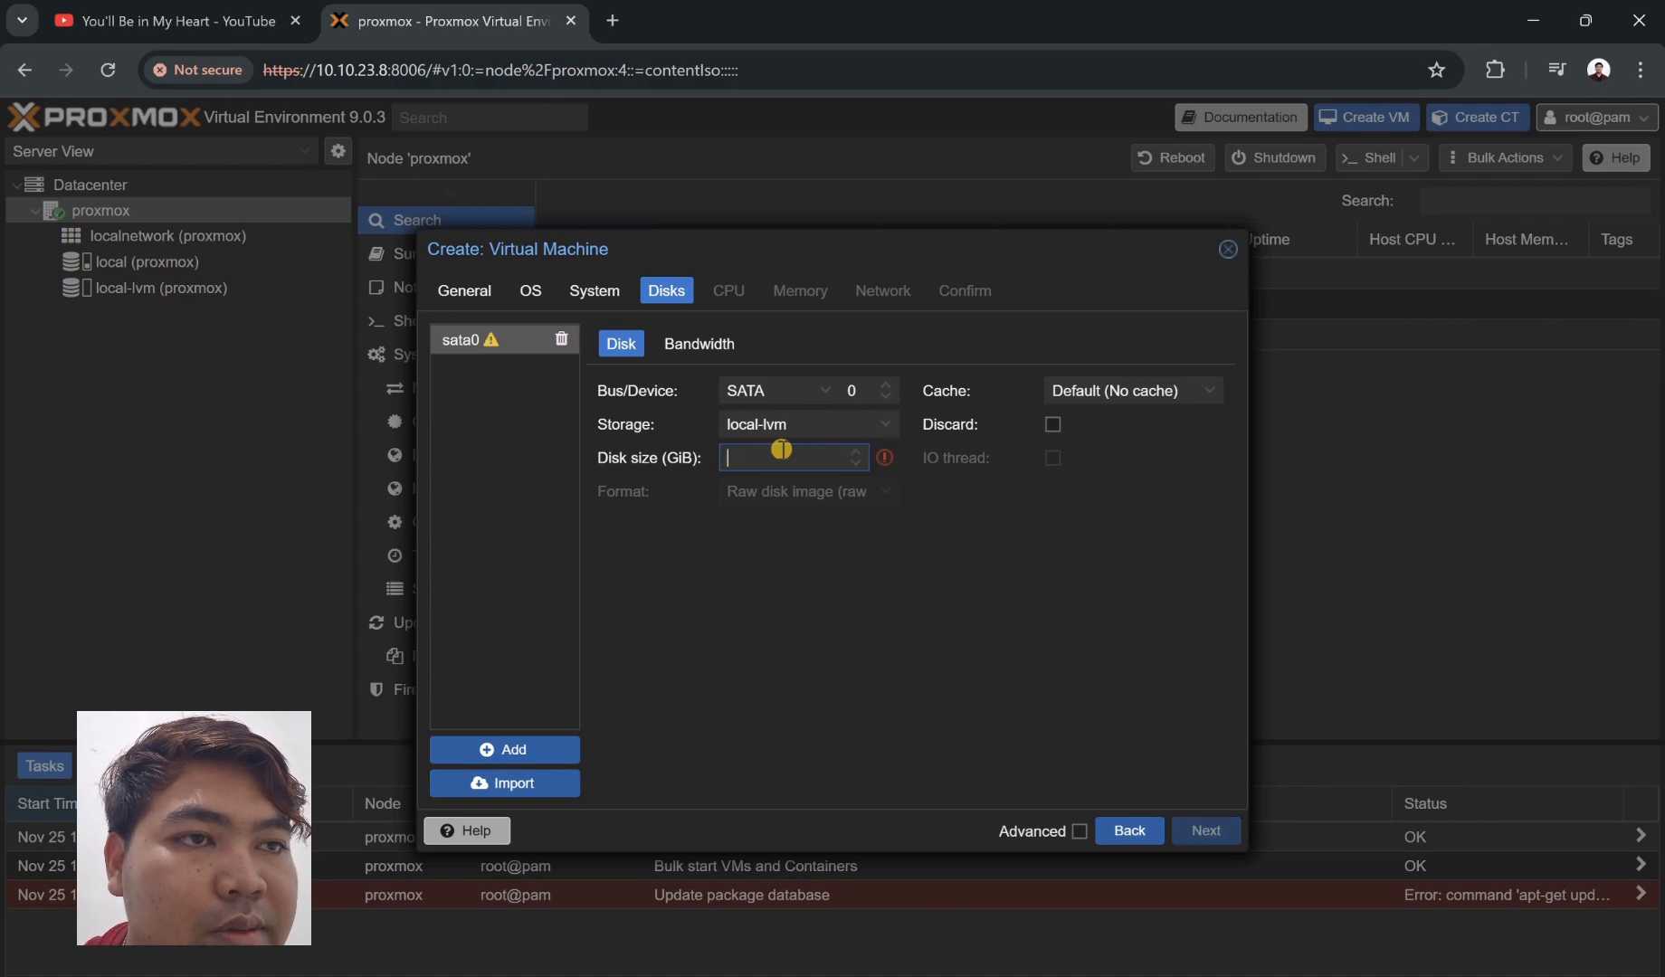
text(25)
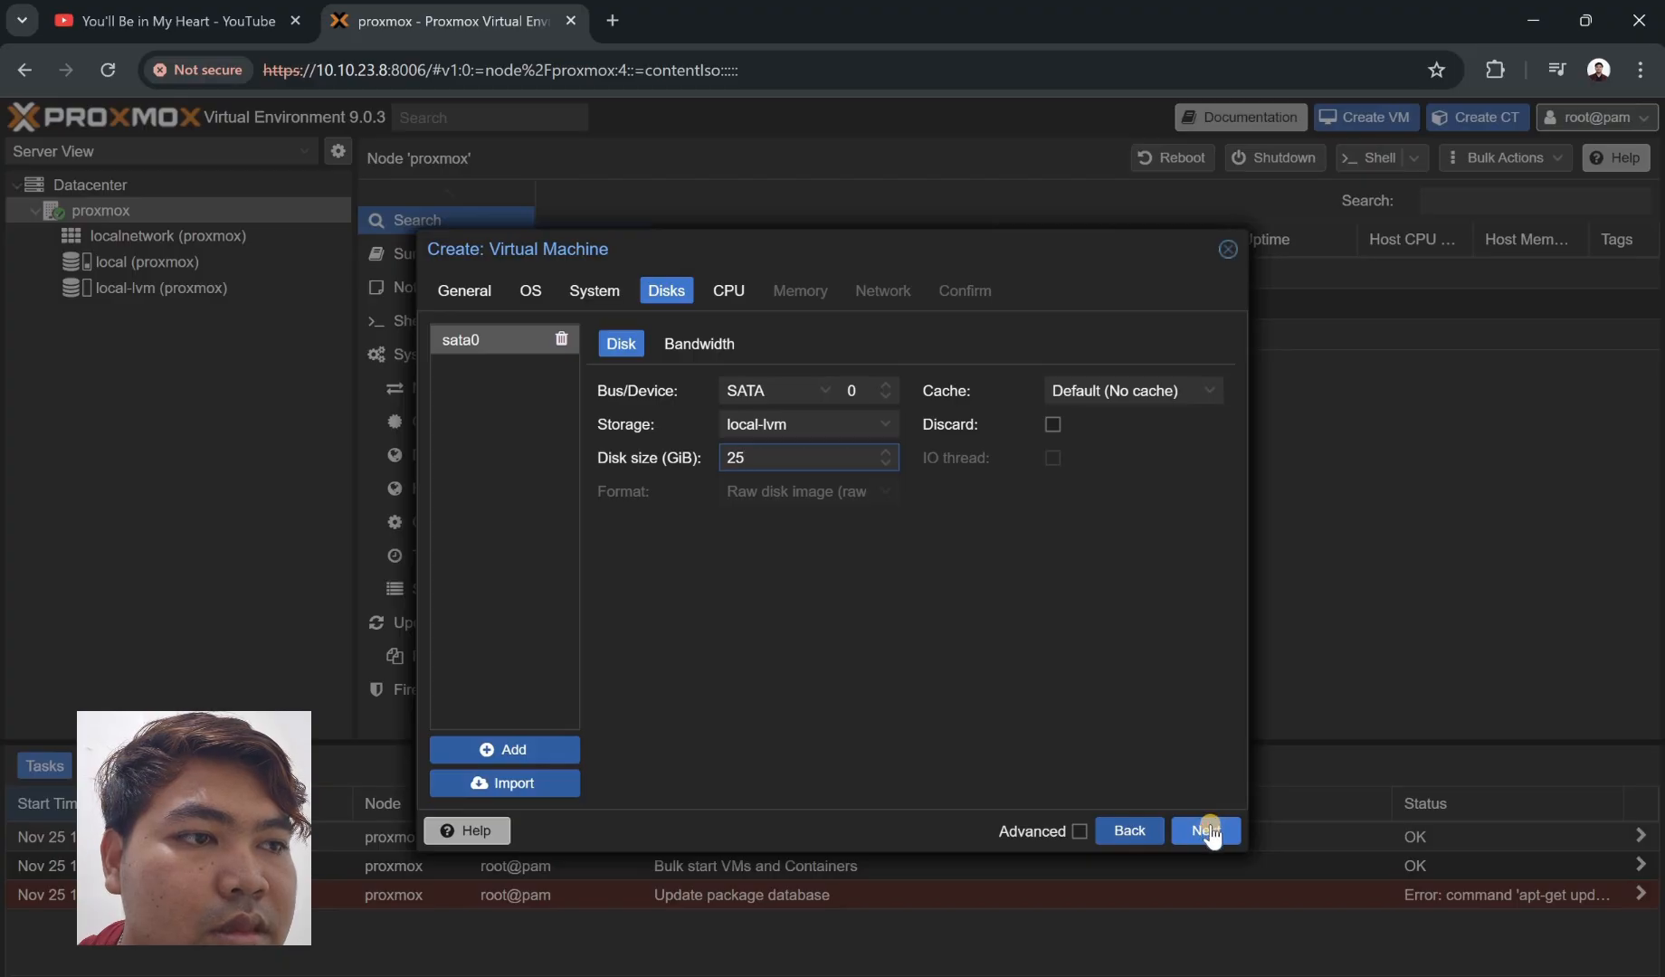
- Set 2 CPU sockets, keep 2048 MiB memory, and finish creating VM 100
click(1208, 831)
click(1208, 831)
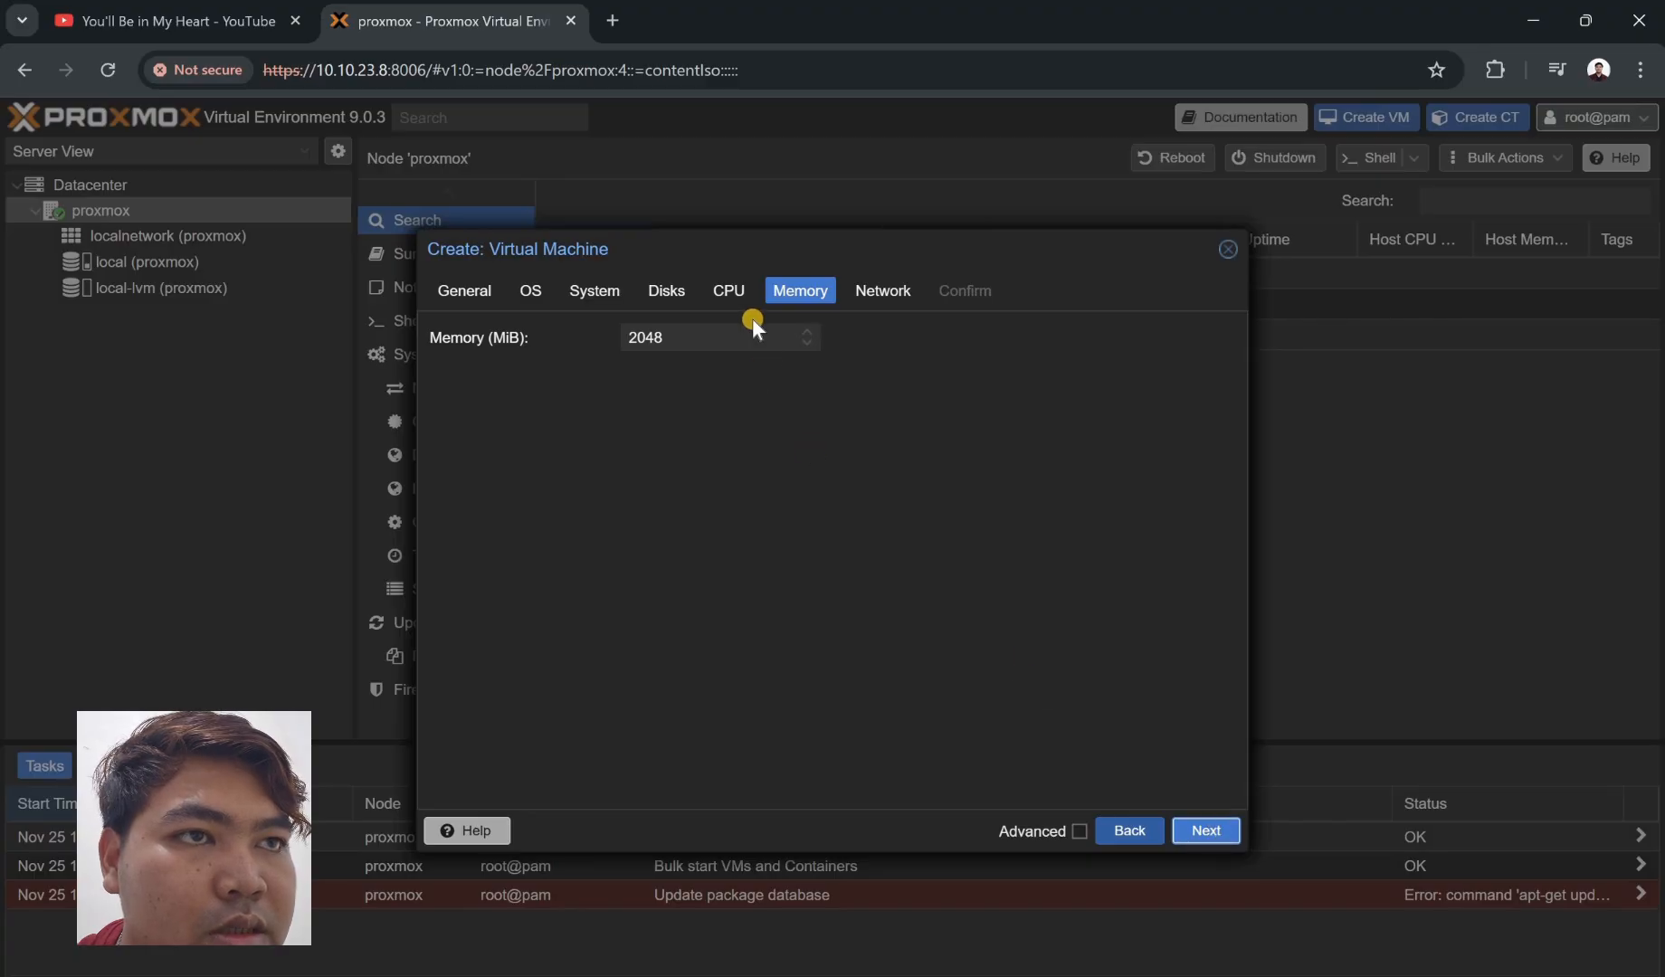
click(732, 292)
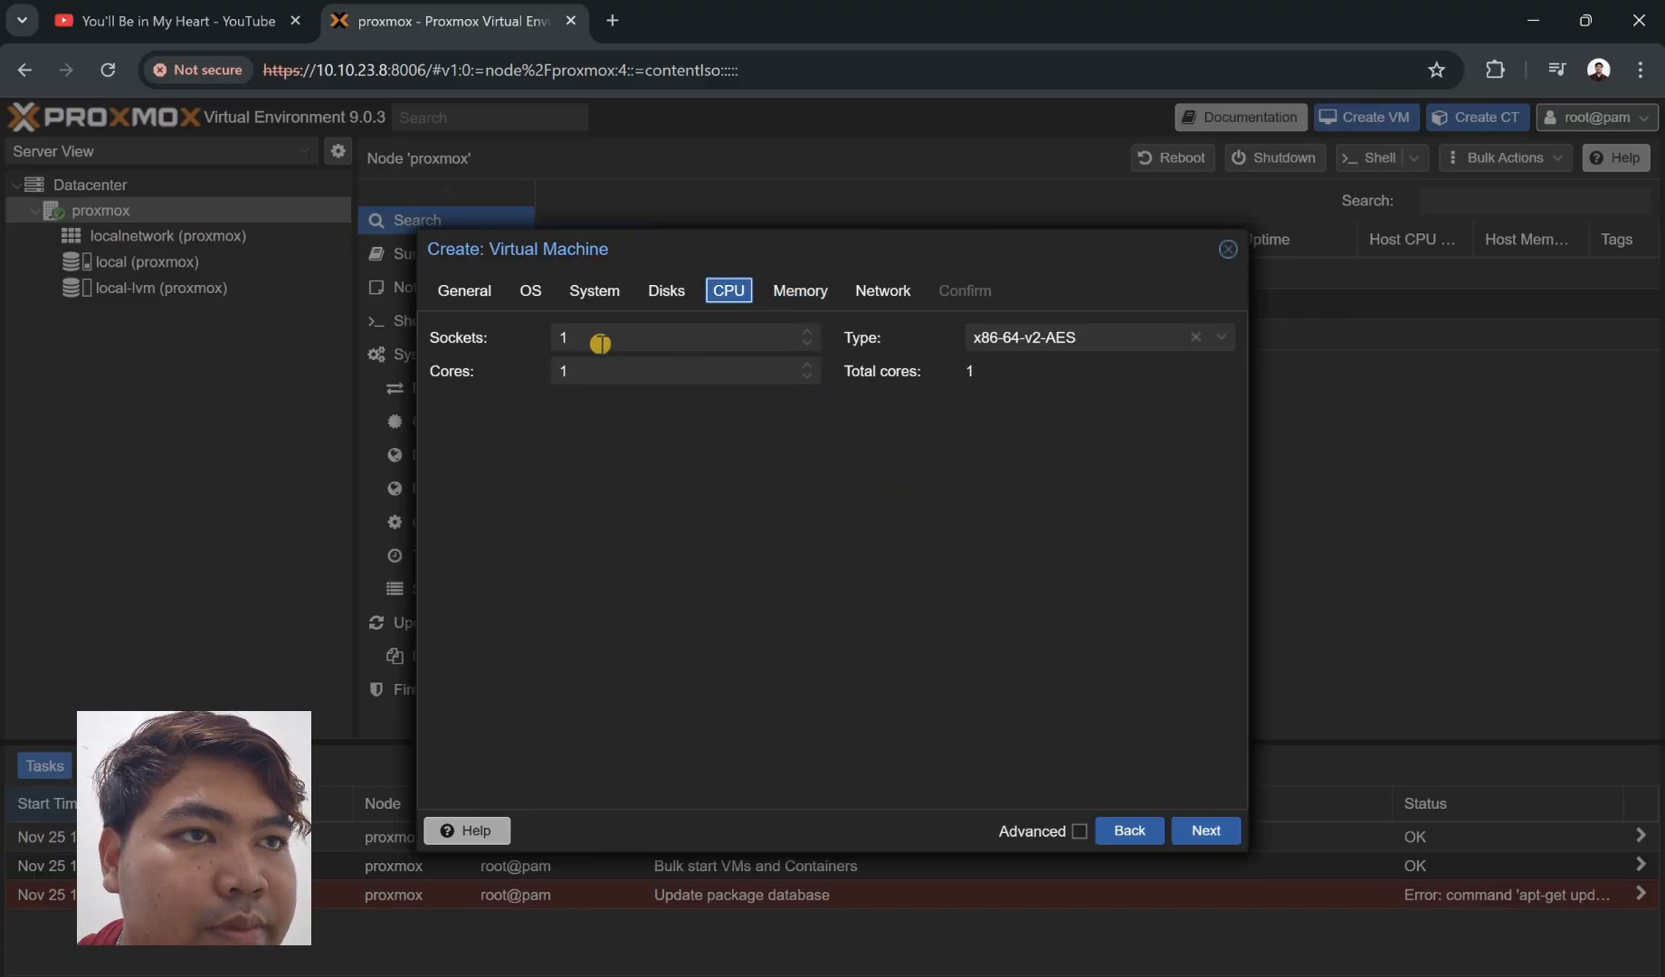
click(599, 336)
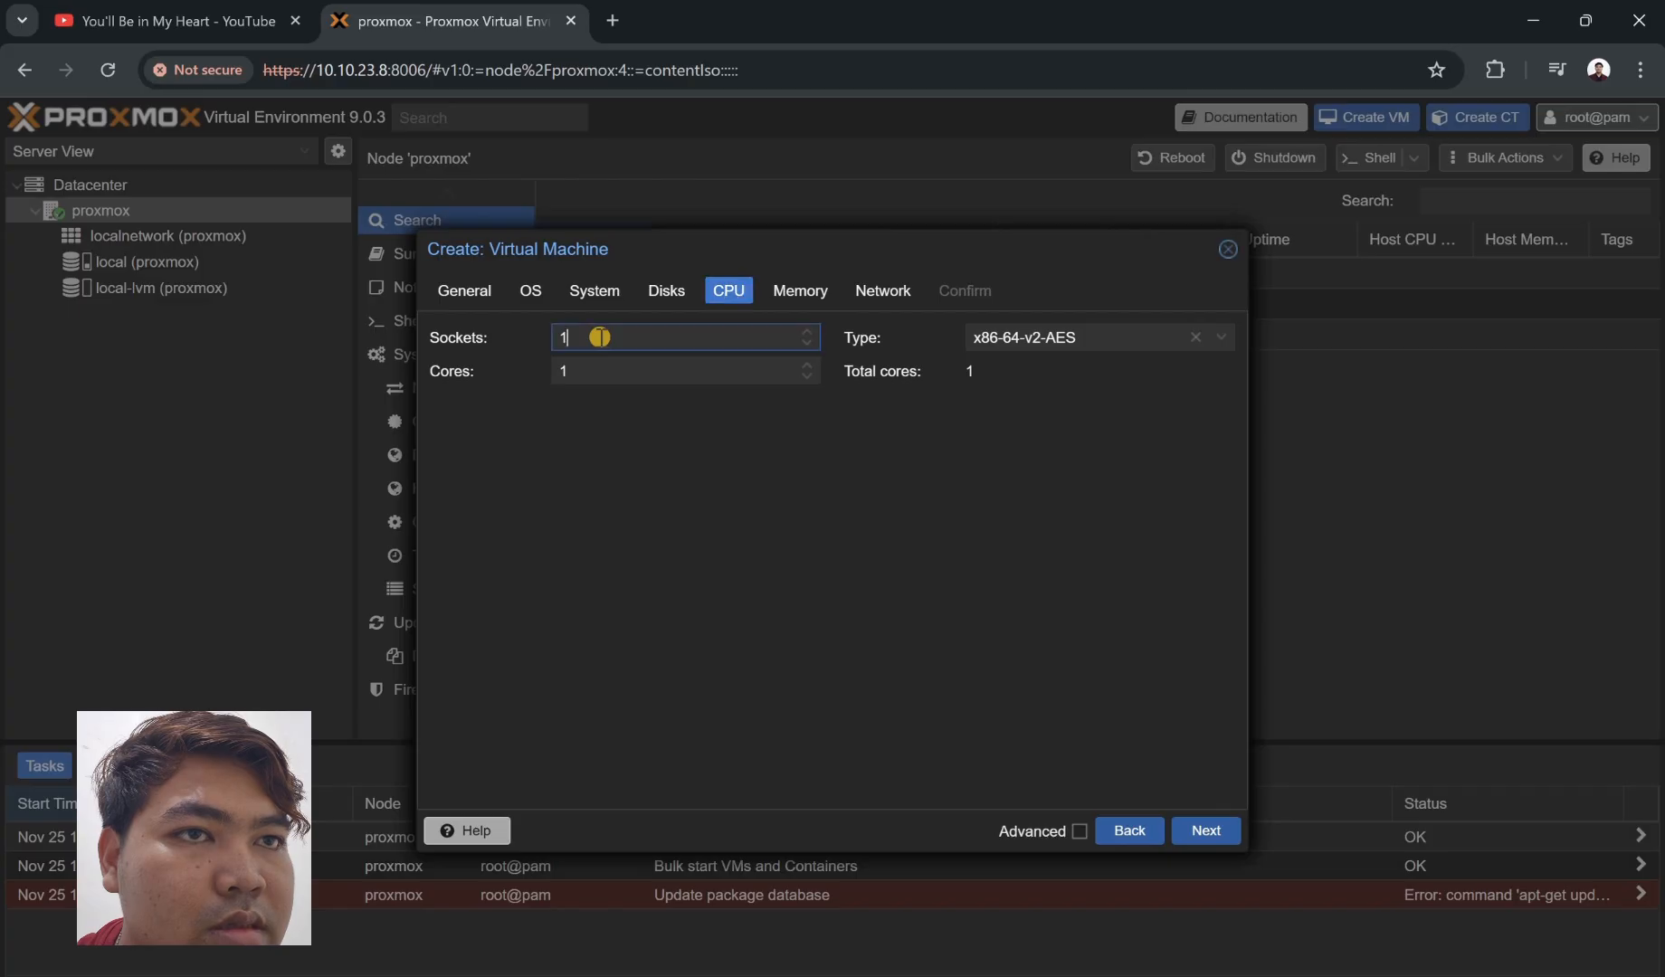
key(BackSpace)
text(2)
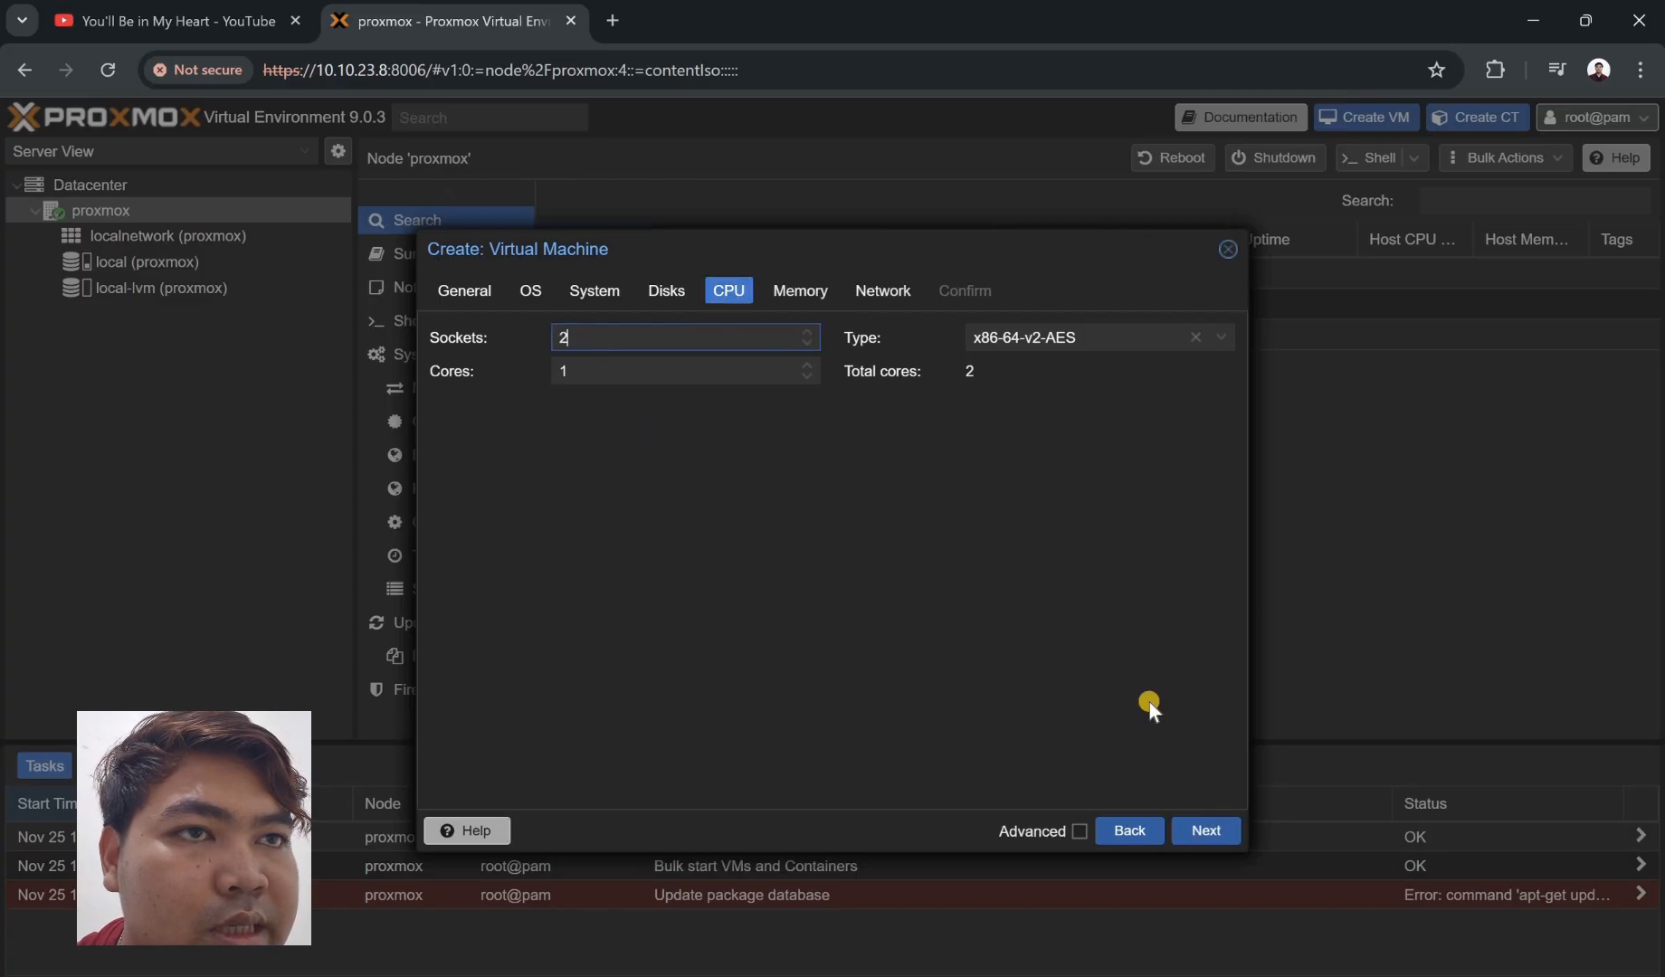
click(1209, 845)
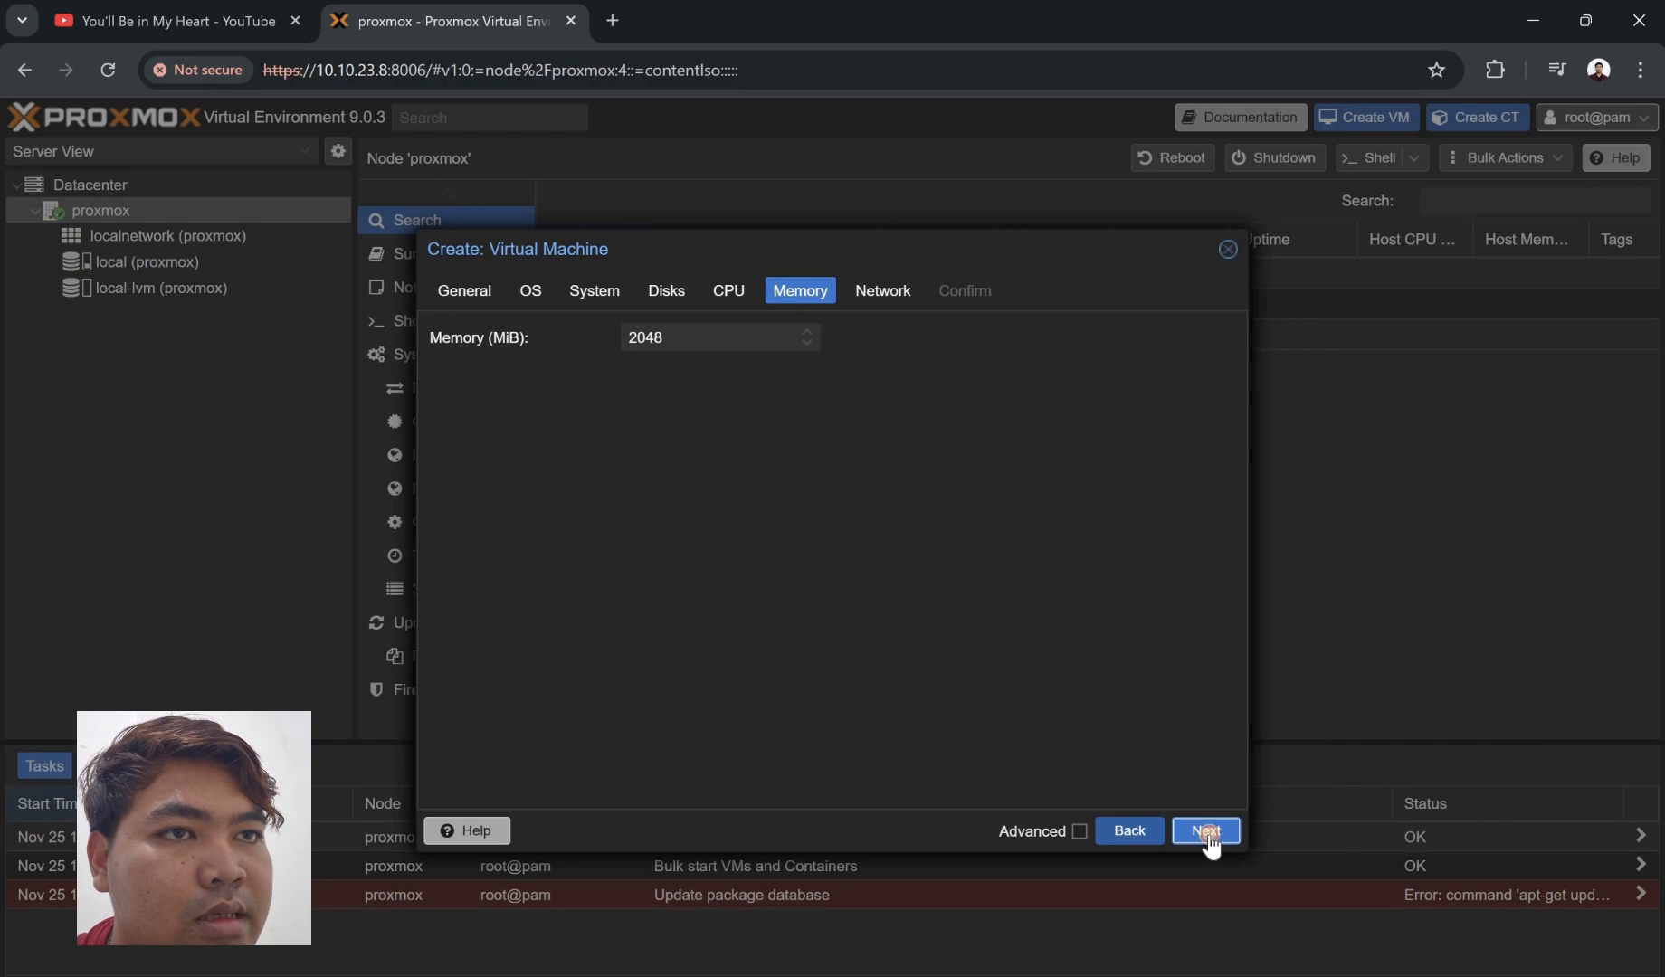
click(1208, 841)
click(1209, 842)
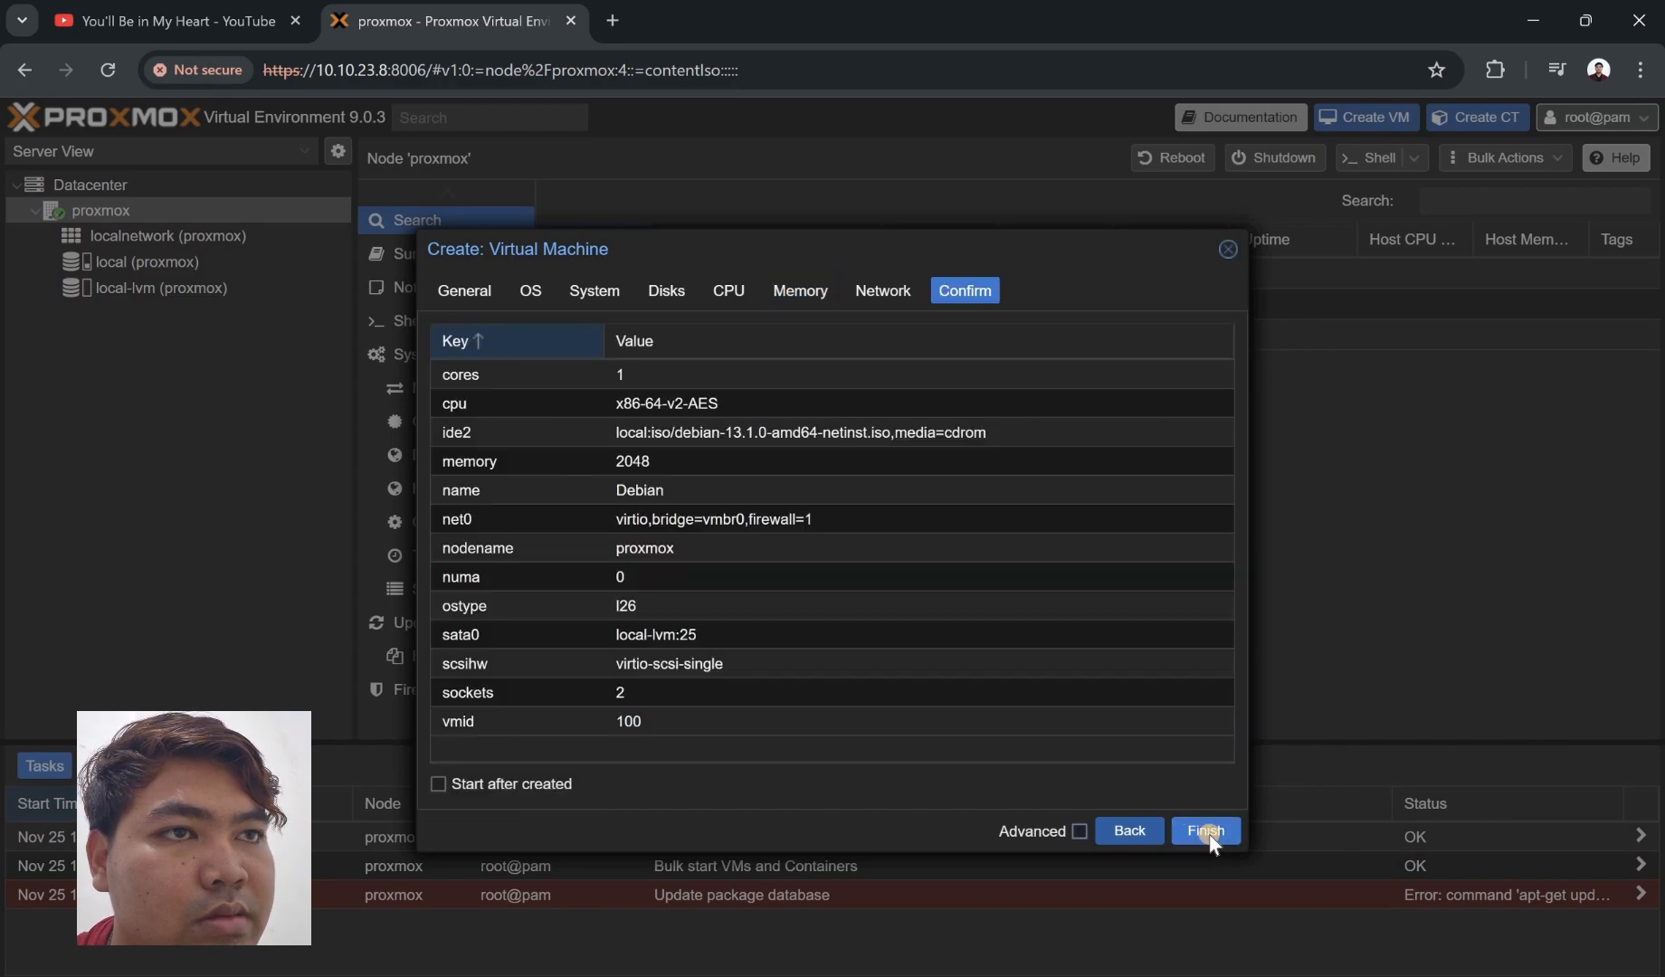
click(1206, 833)
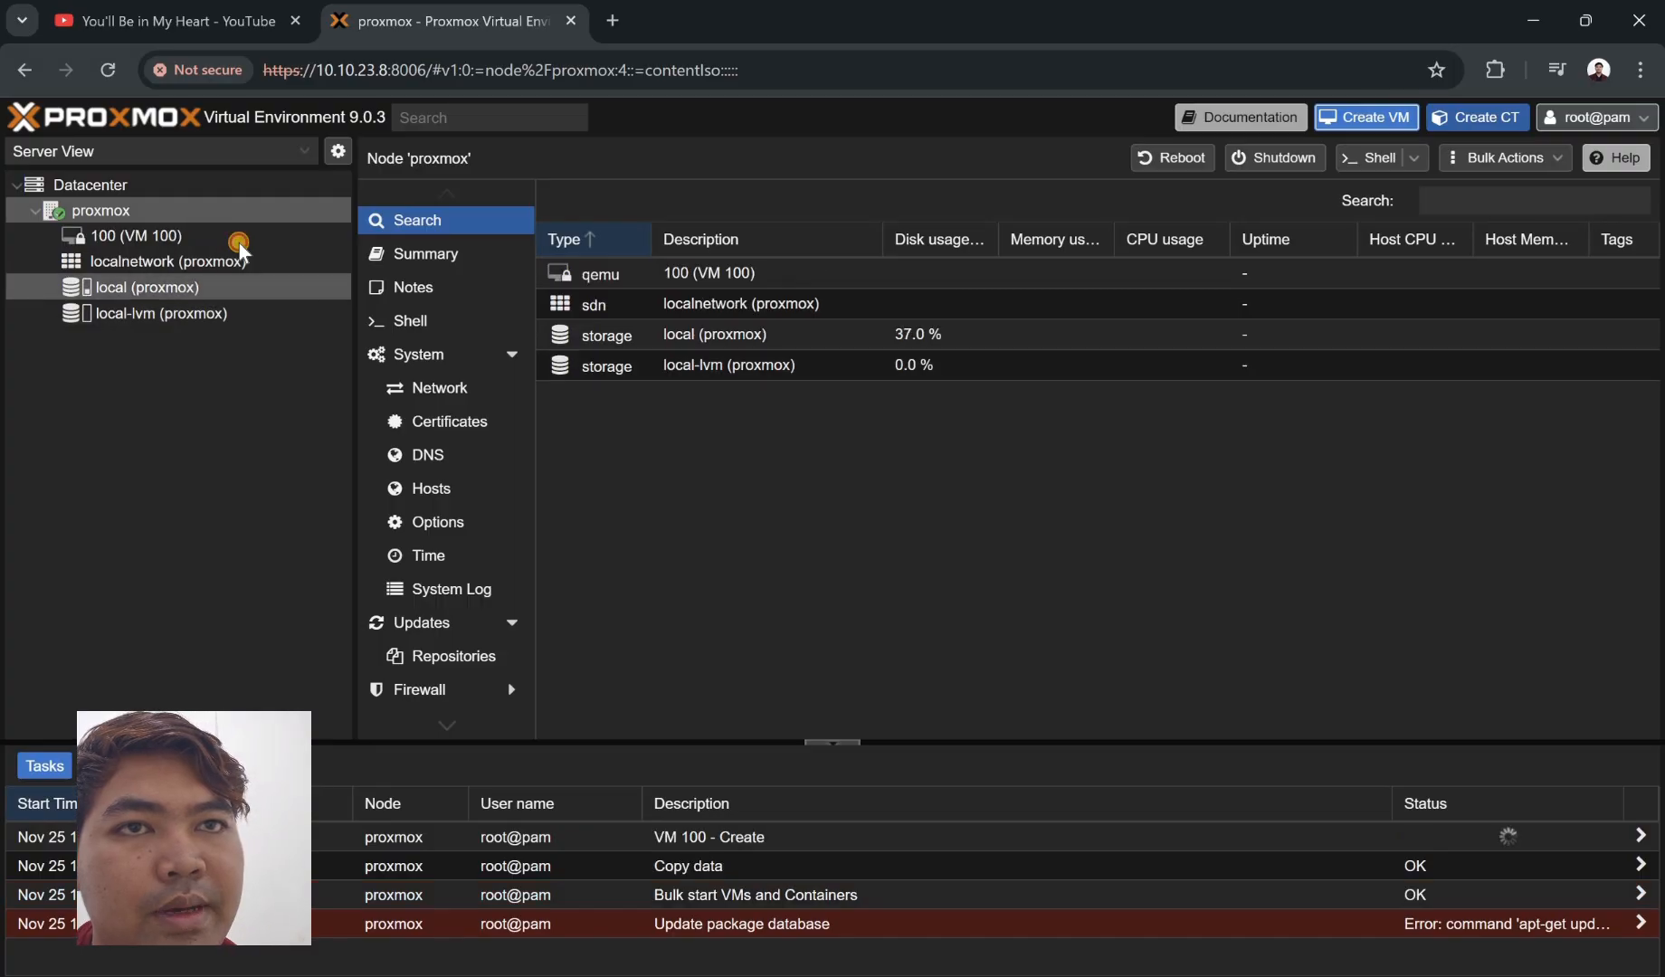
- Try starting VM 100 from its console, then view the localnetwork zone
click(239, 240)
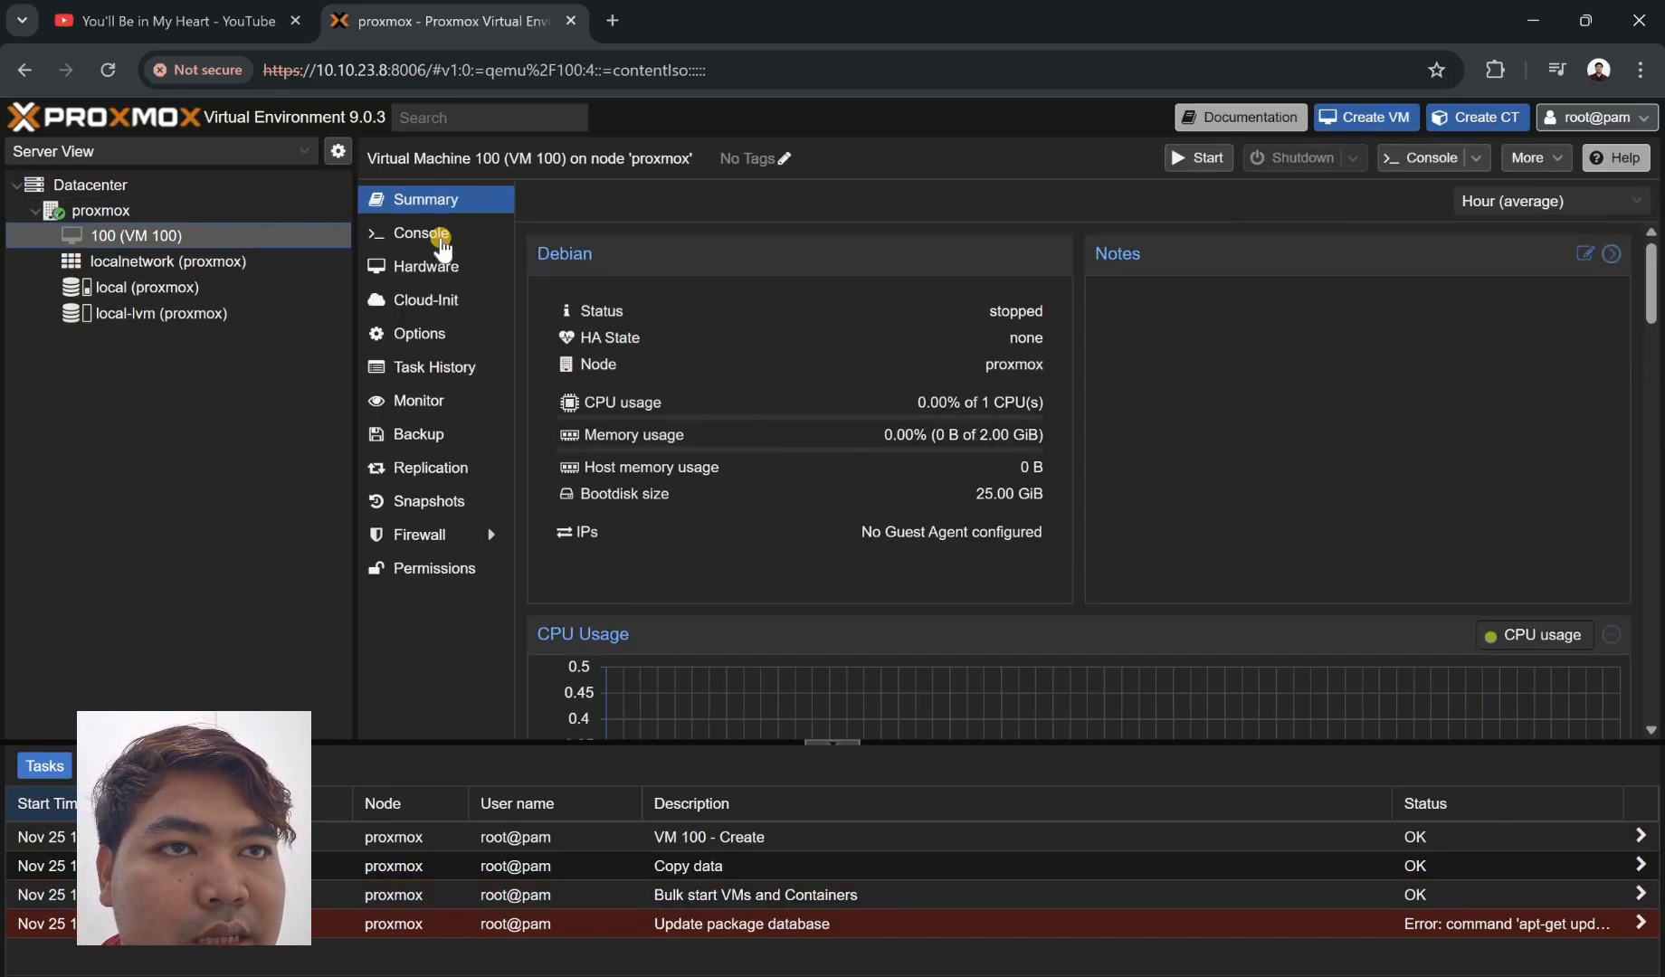
click(439, 238)
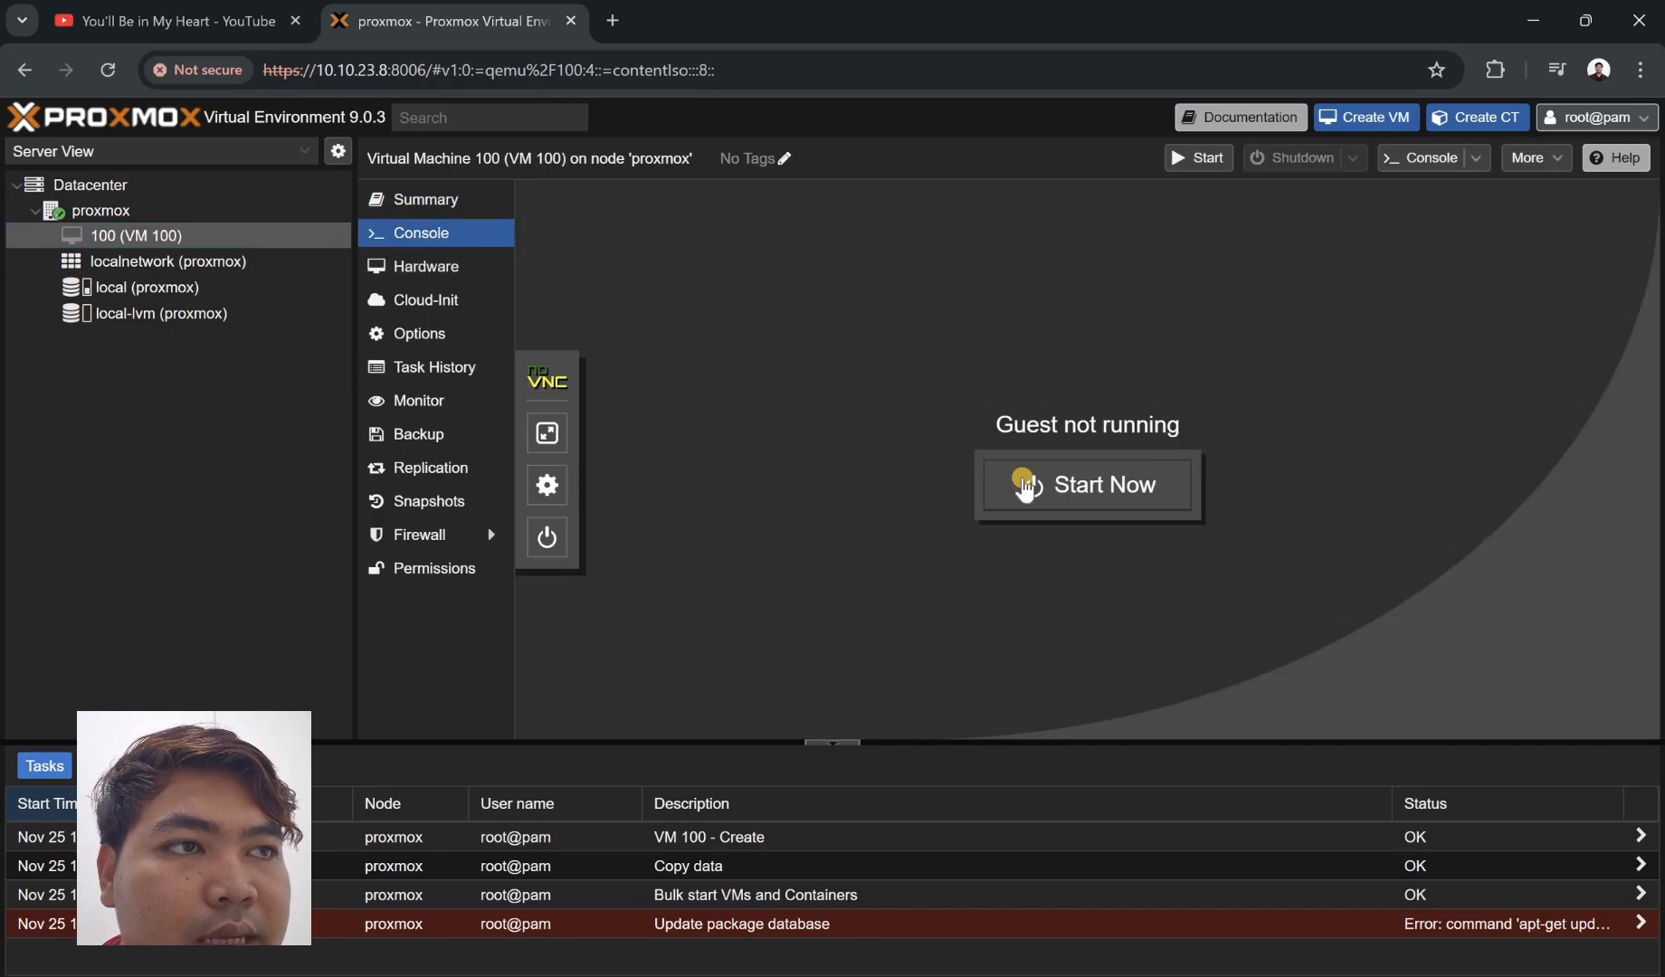
click(1025, 487)
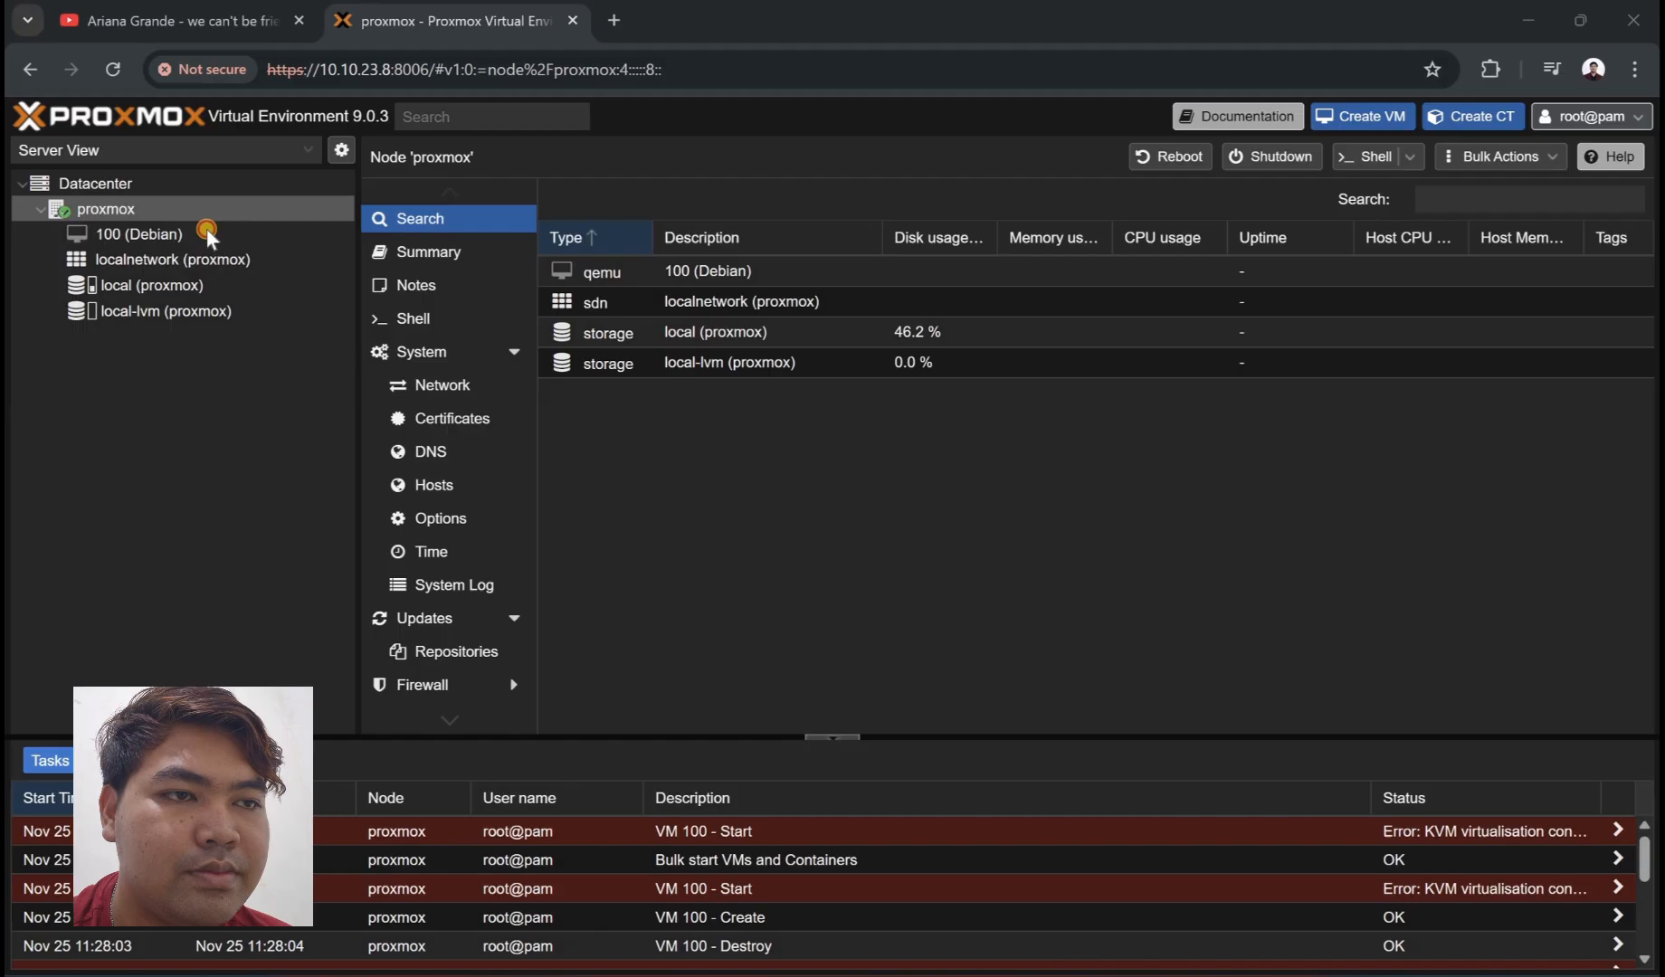
click(207, 232)
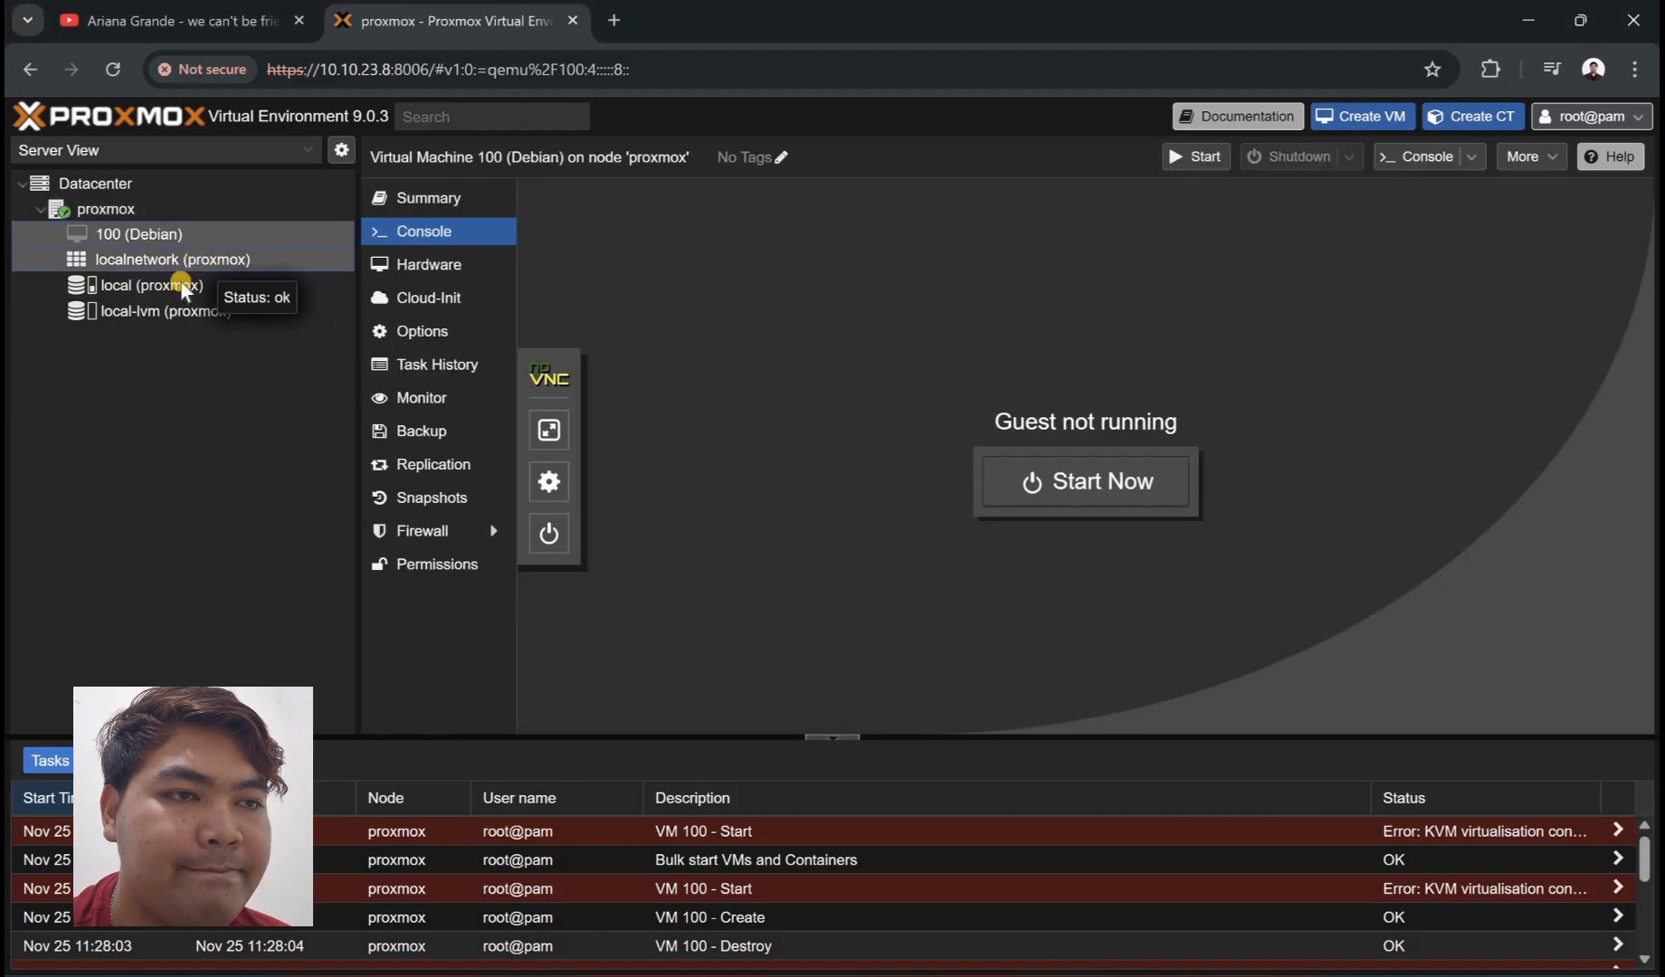
click(208, 260)
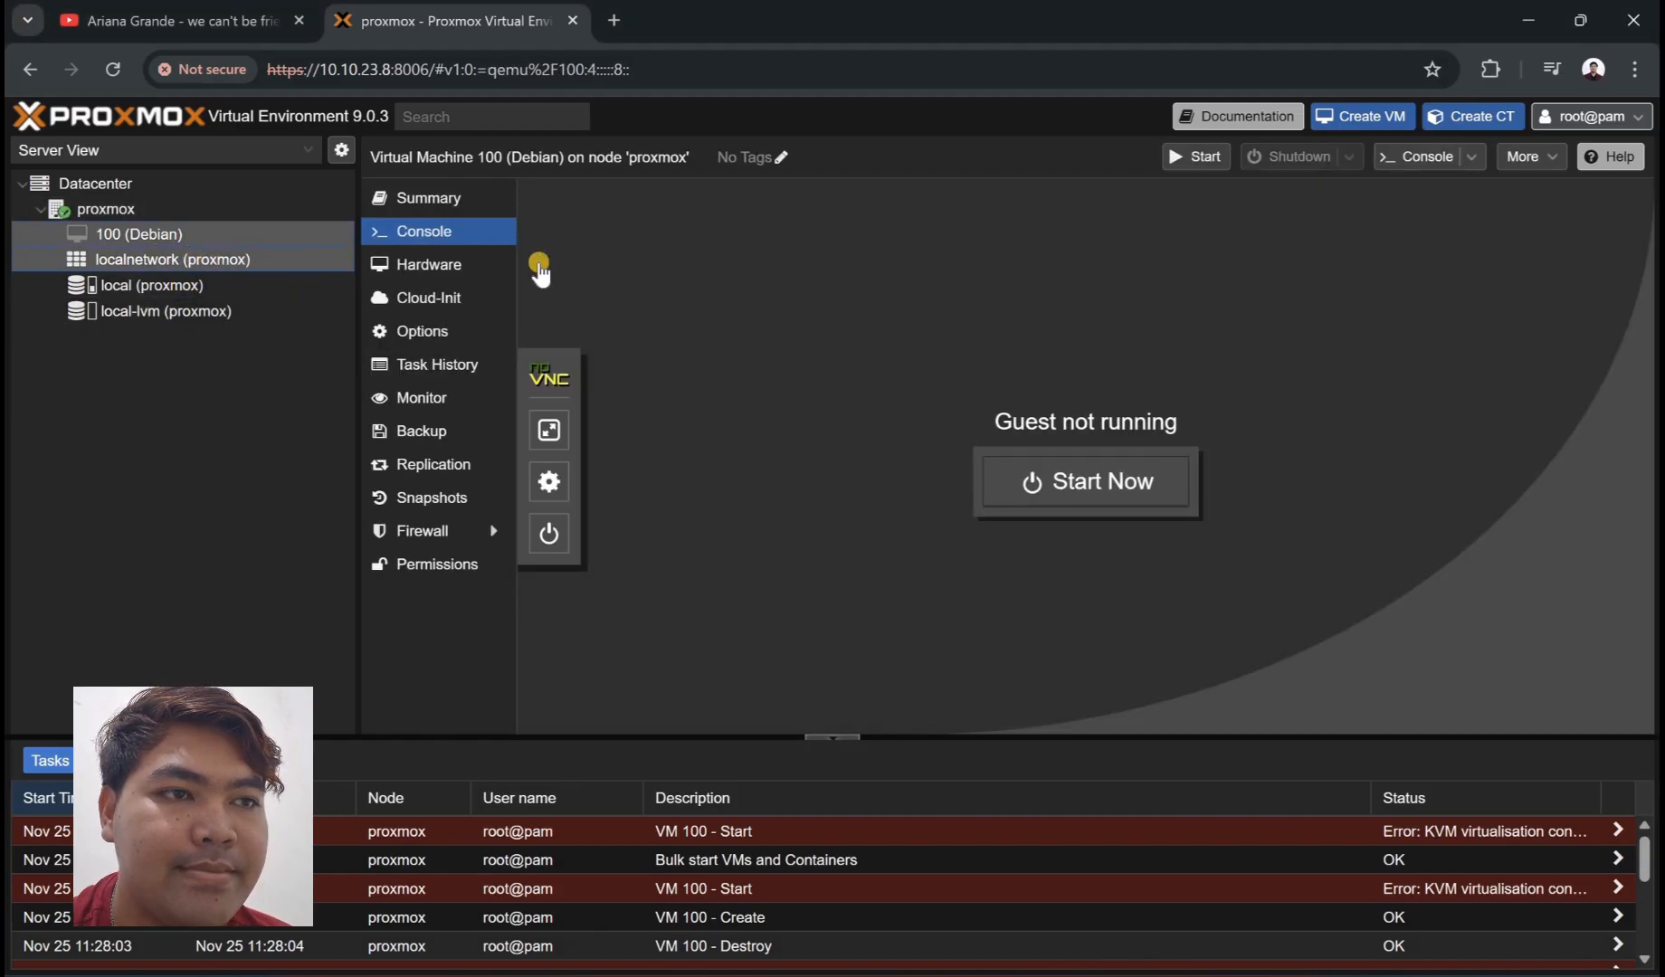
- Open the local ISO upload dialog and pick the Windows XP ISO from Documents\vidio cc
click(279, 283)
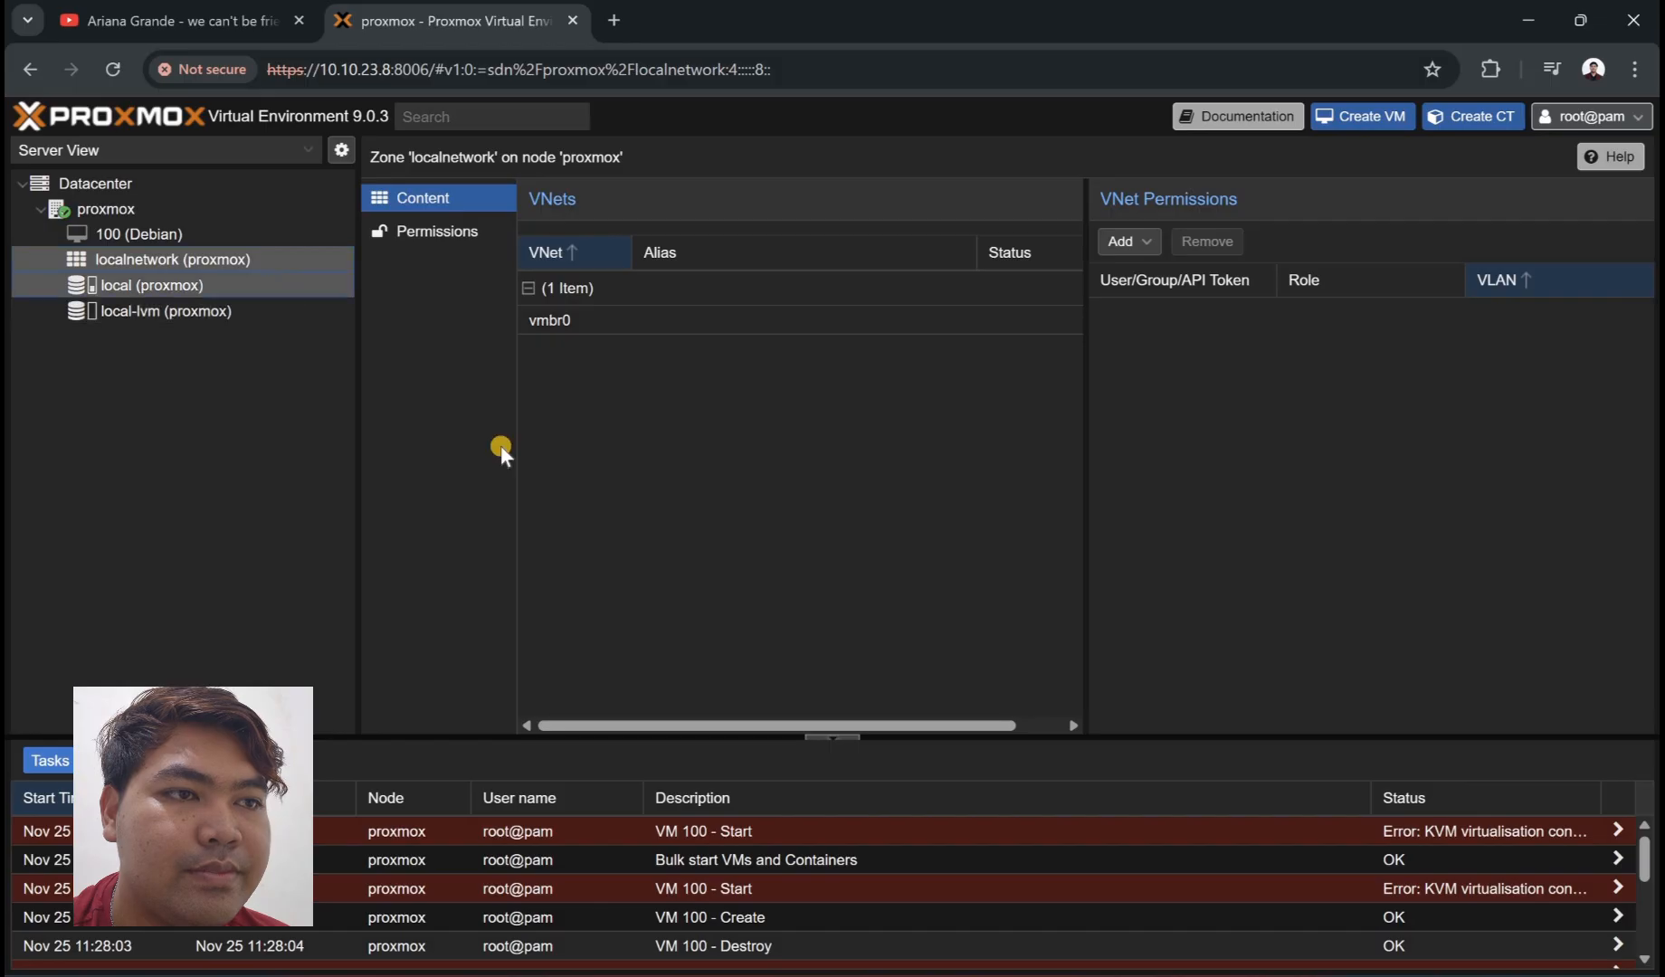
click(479, 262)
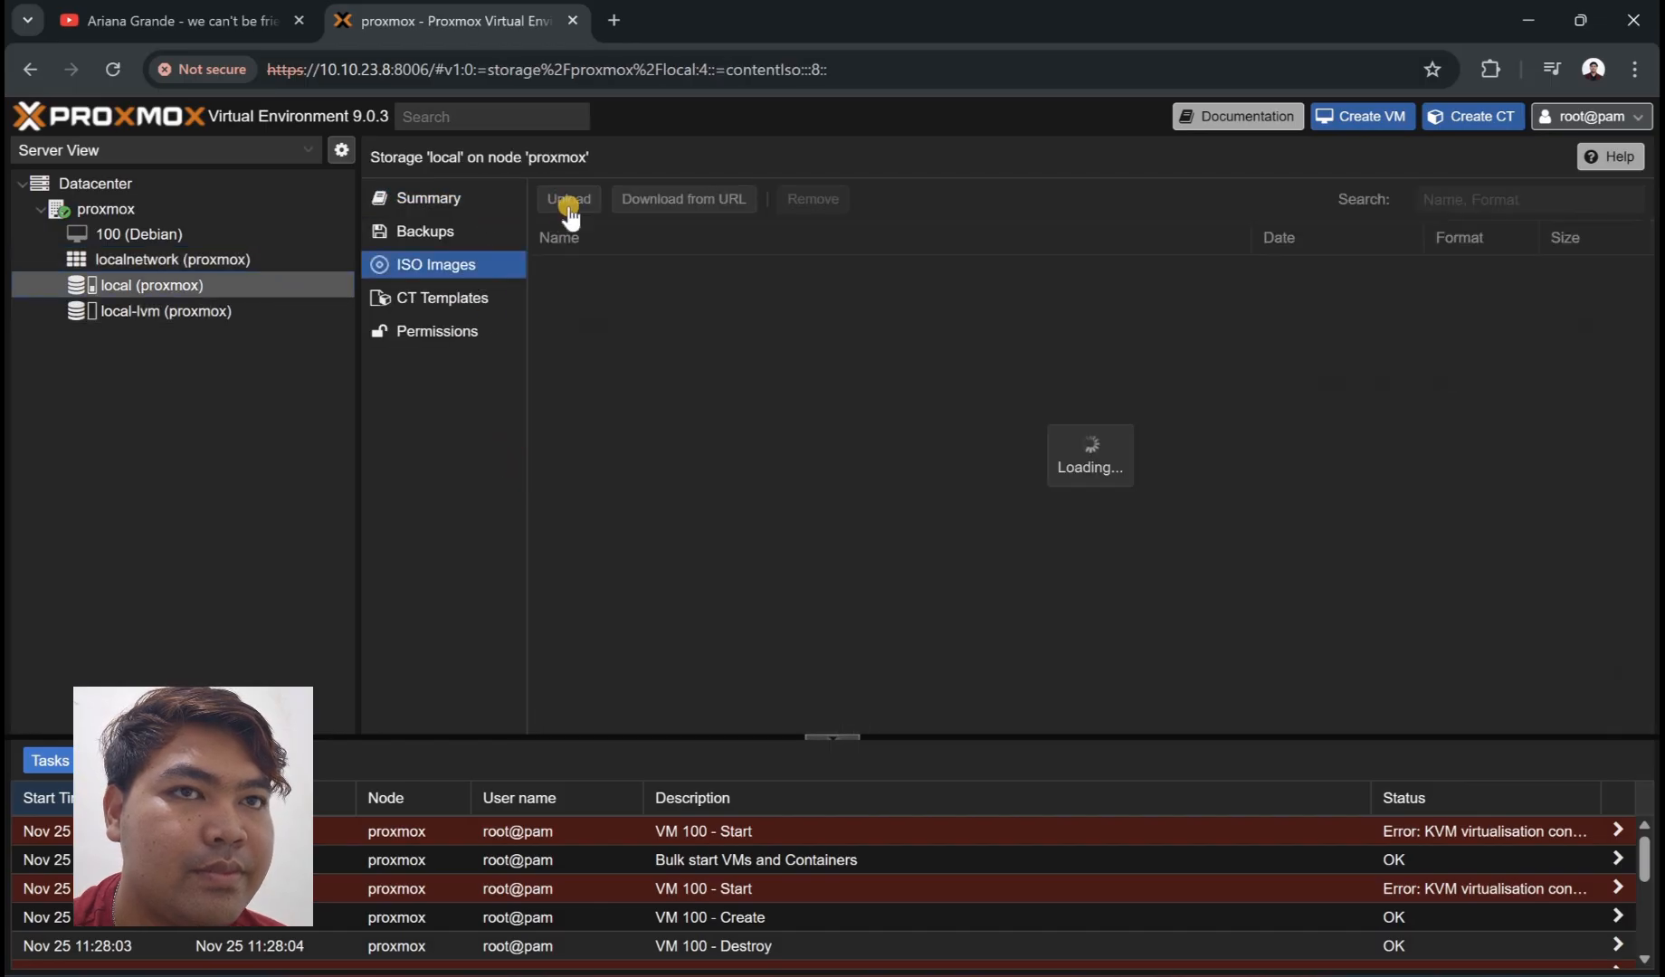
click(568, 199)
click(1008, 425)
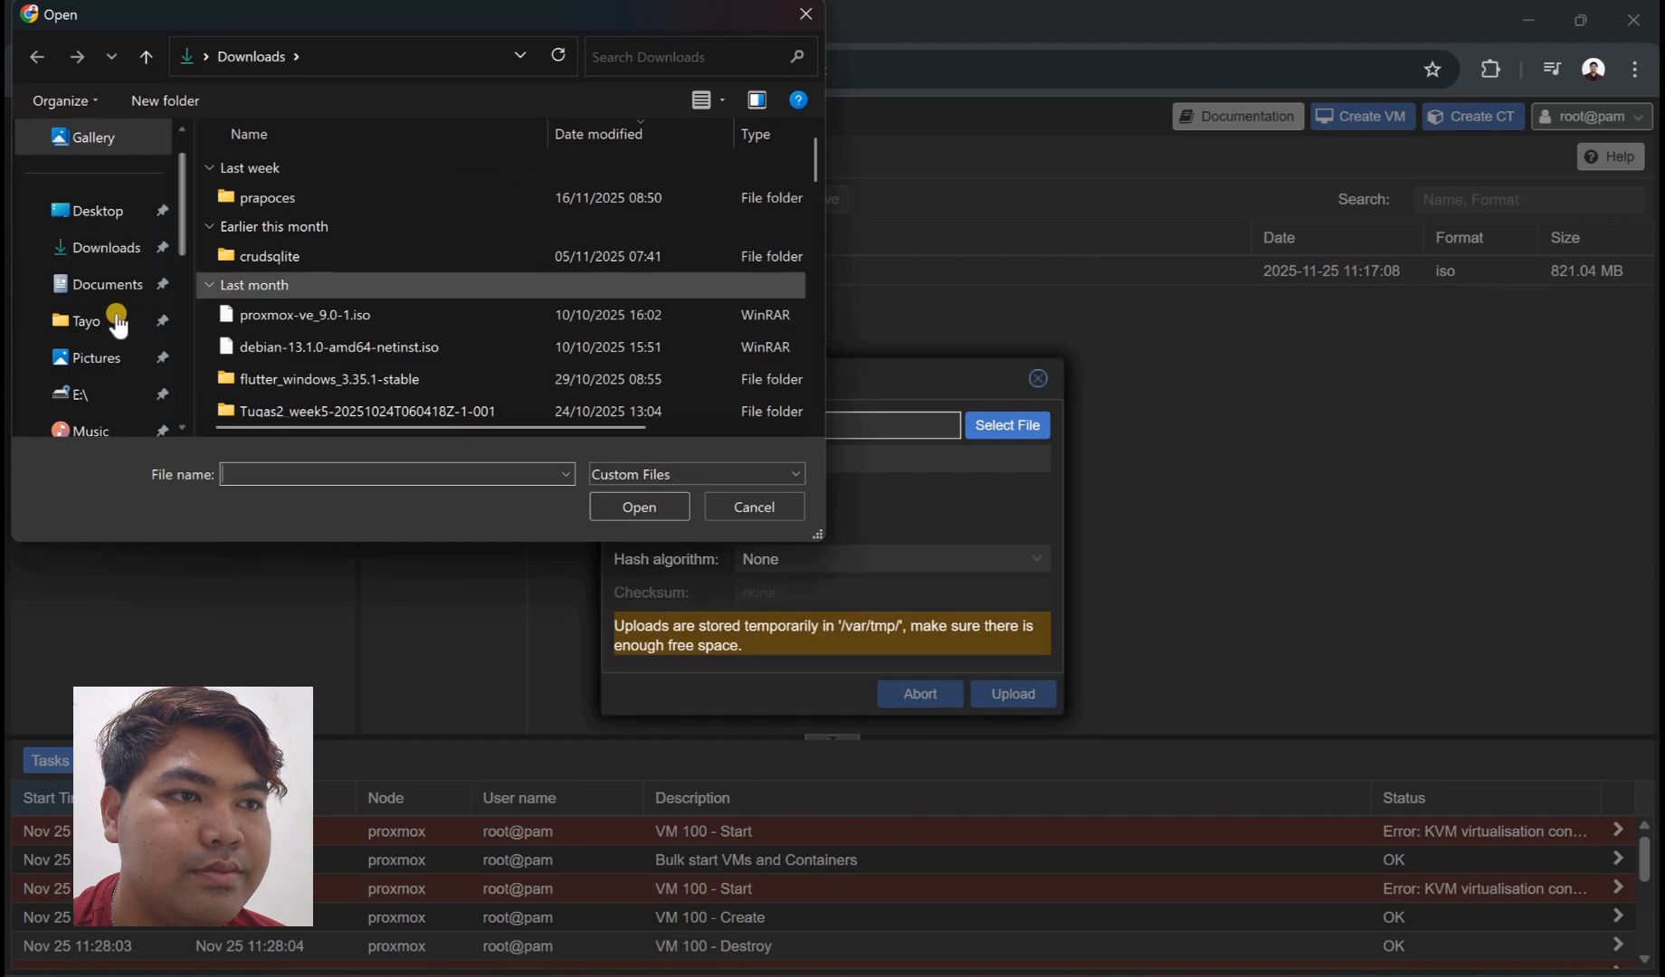
click(135, 284)
scroll(289, 262, down, 5)
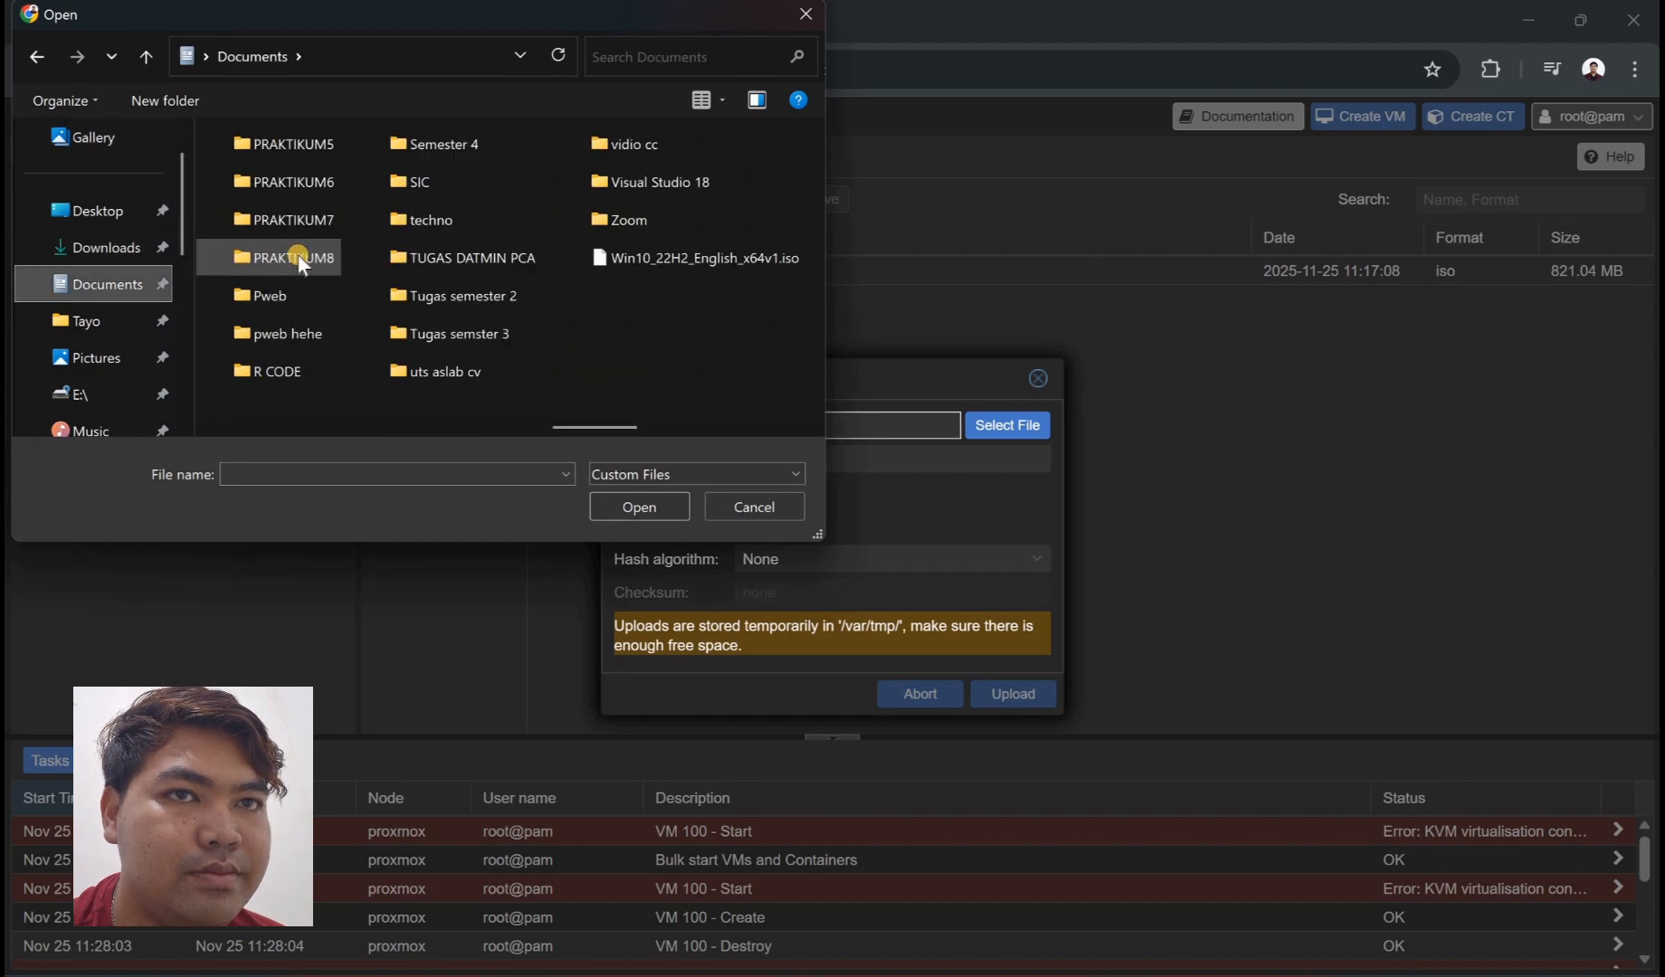
scroll(624, 226, up, 3)
scroll(611, 150, down, 3)
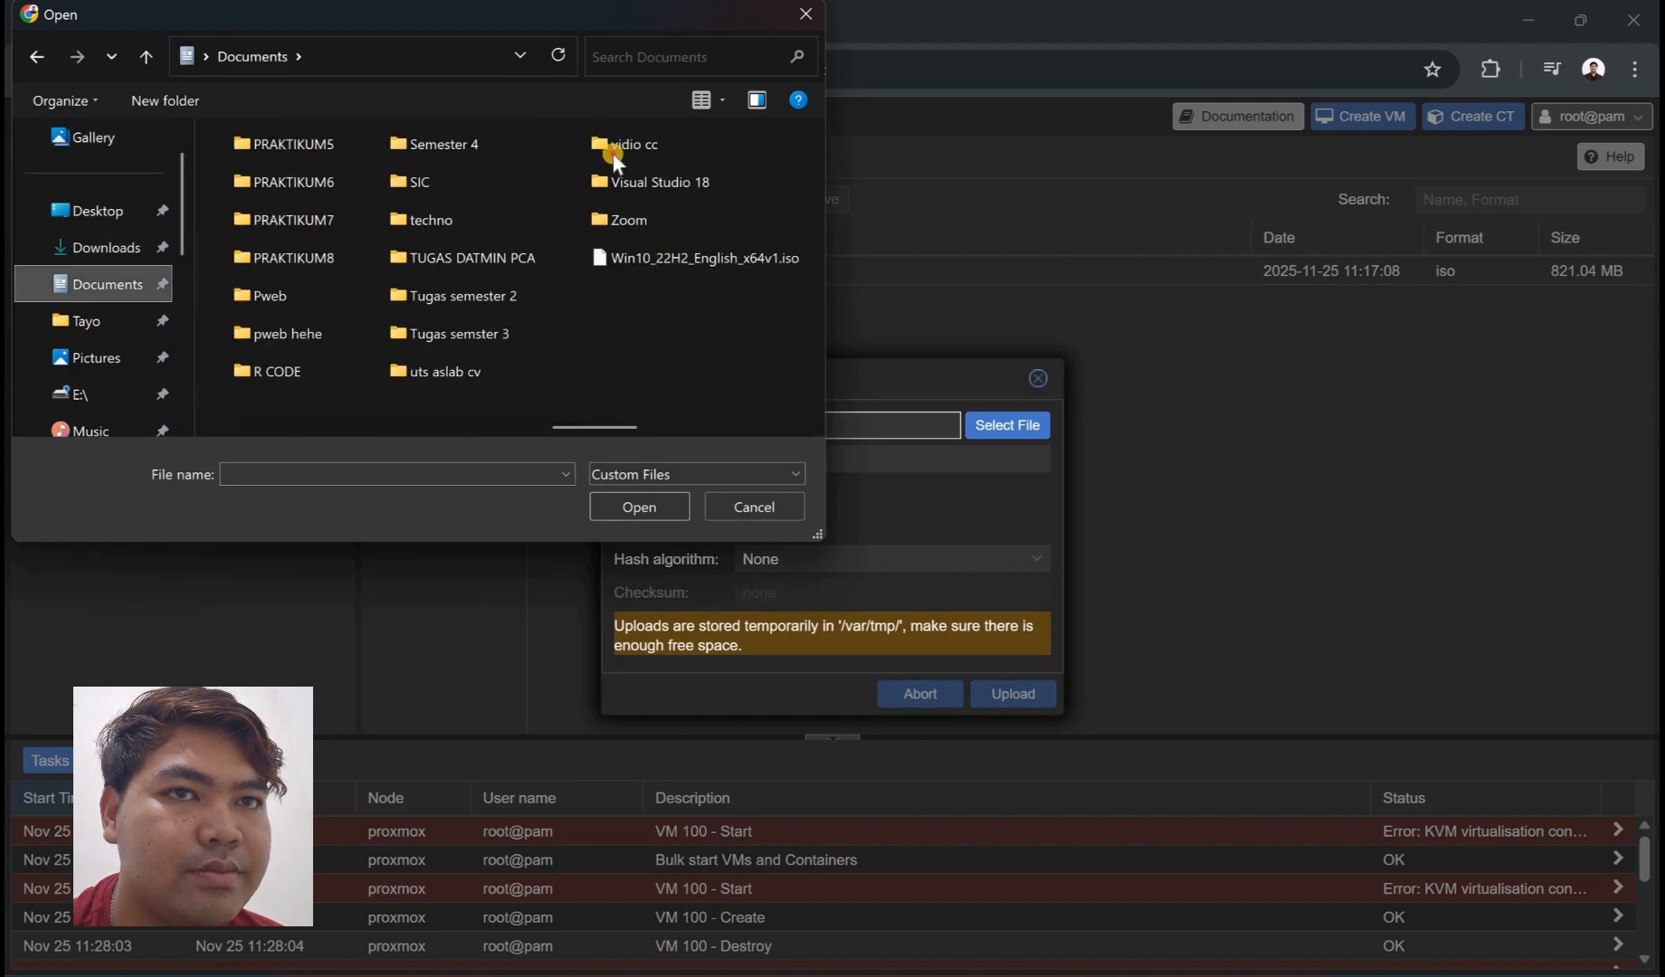
double_click(611, 147)
click(464, 239)
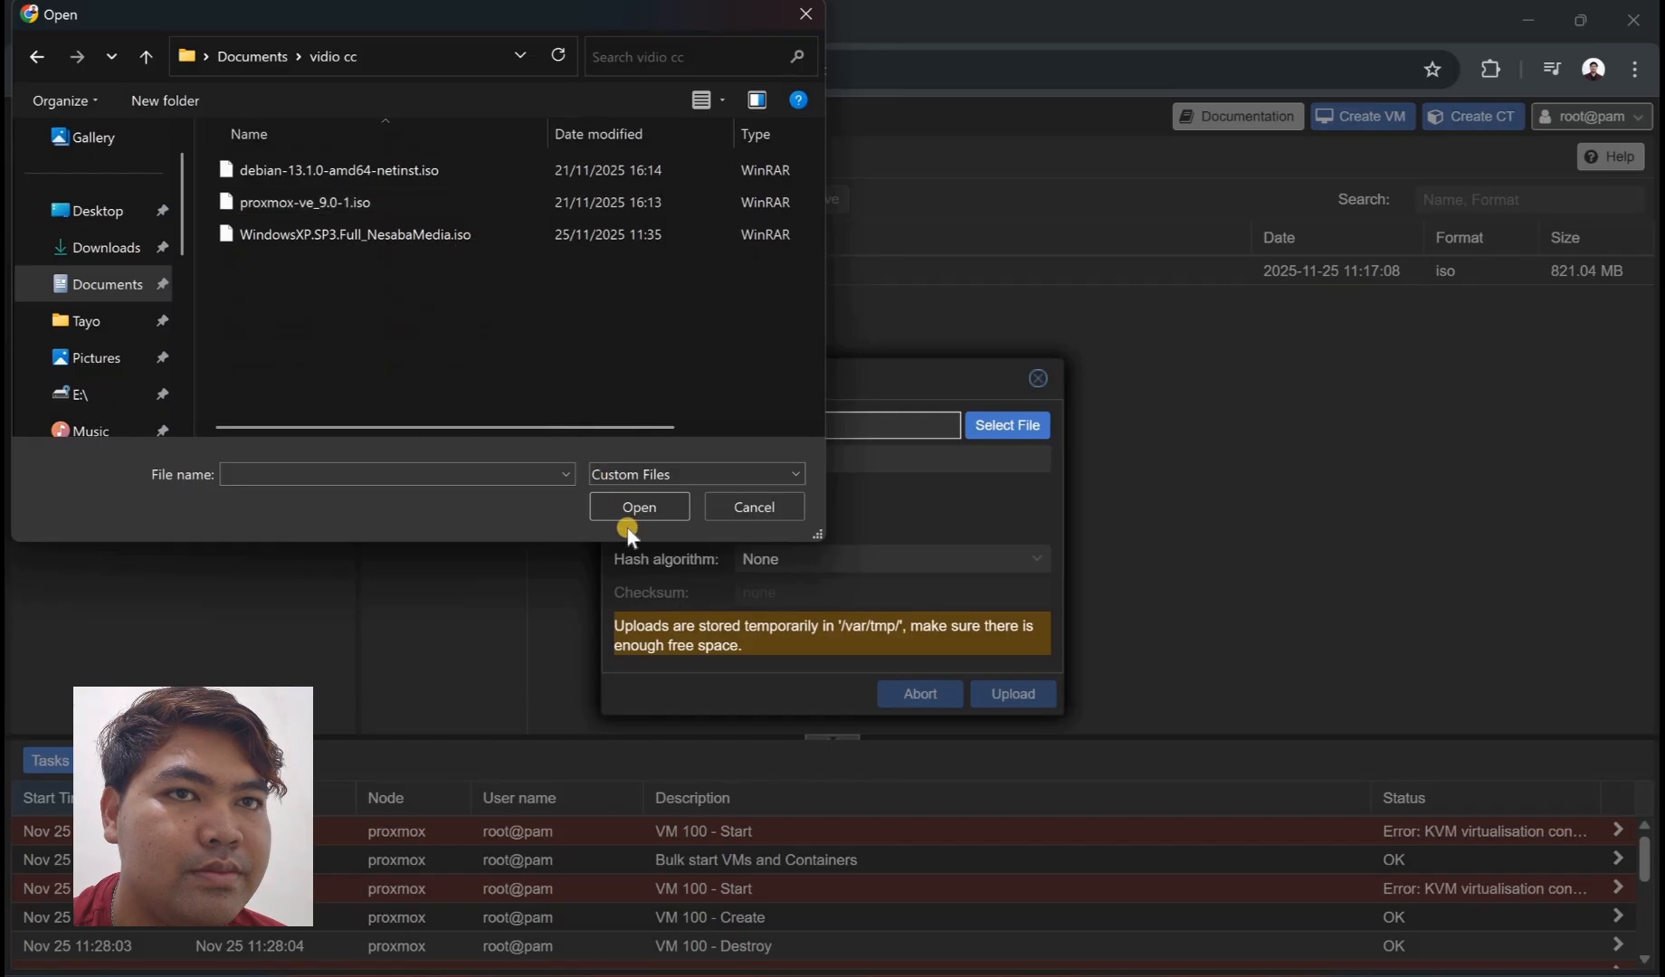
click(639, 498)
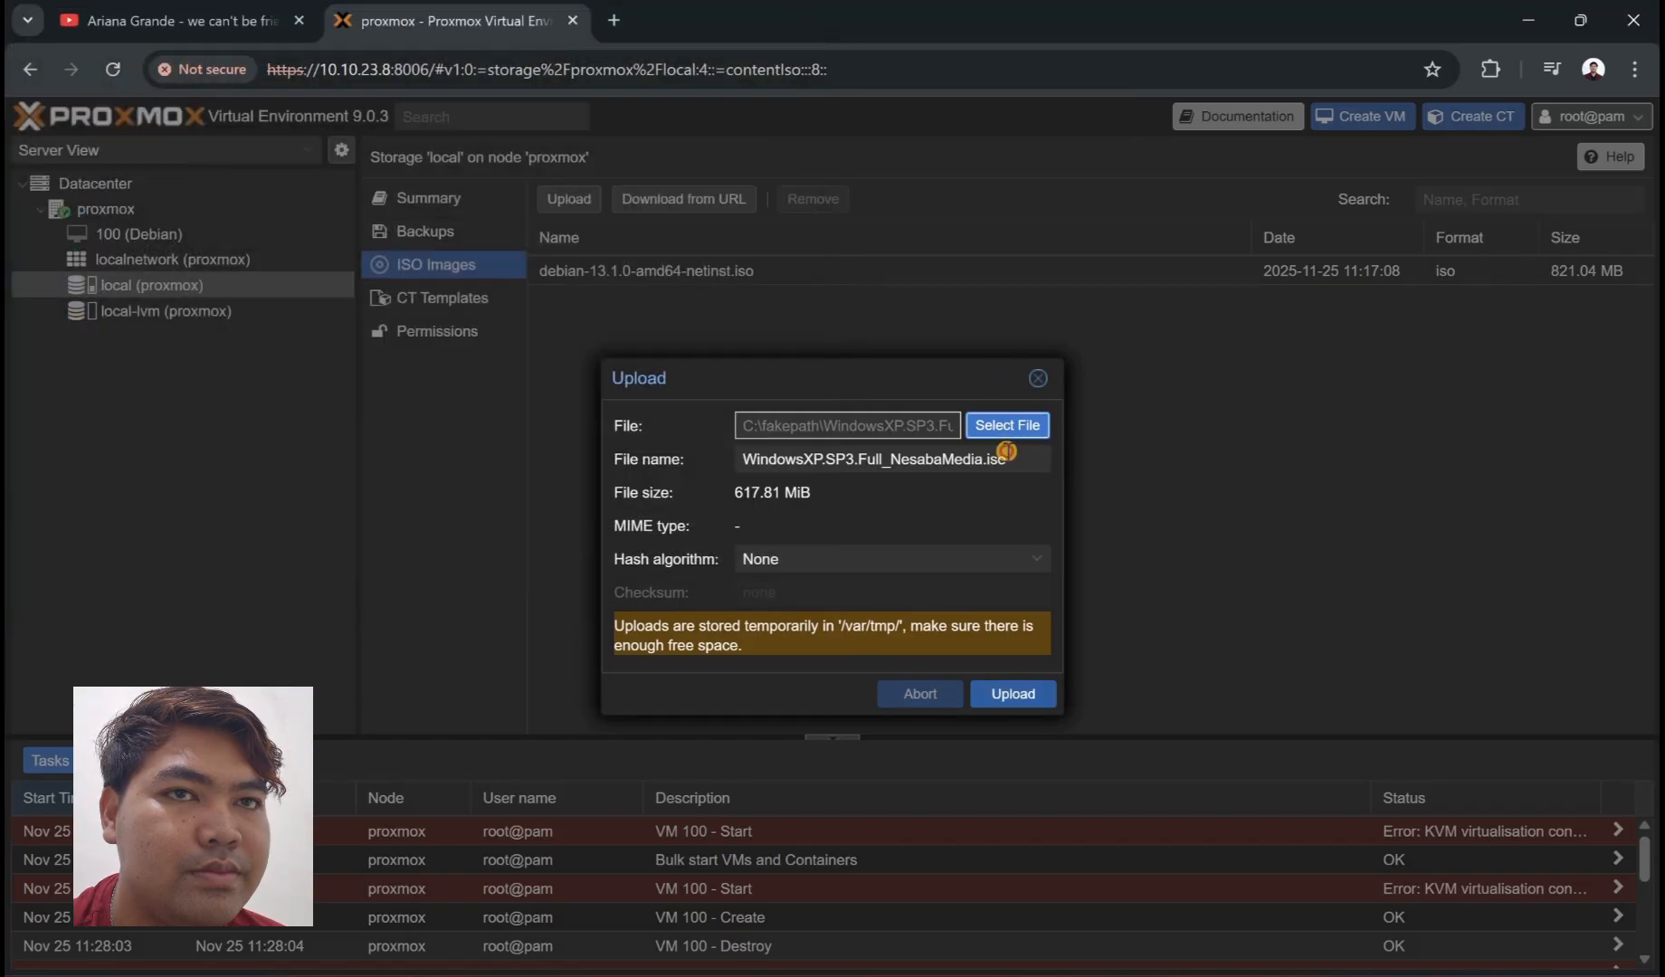
- Reselect WindowsXP.SP3.Full_NesabaMedia.iso as the upload file
click(1012, 433)
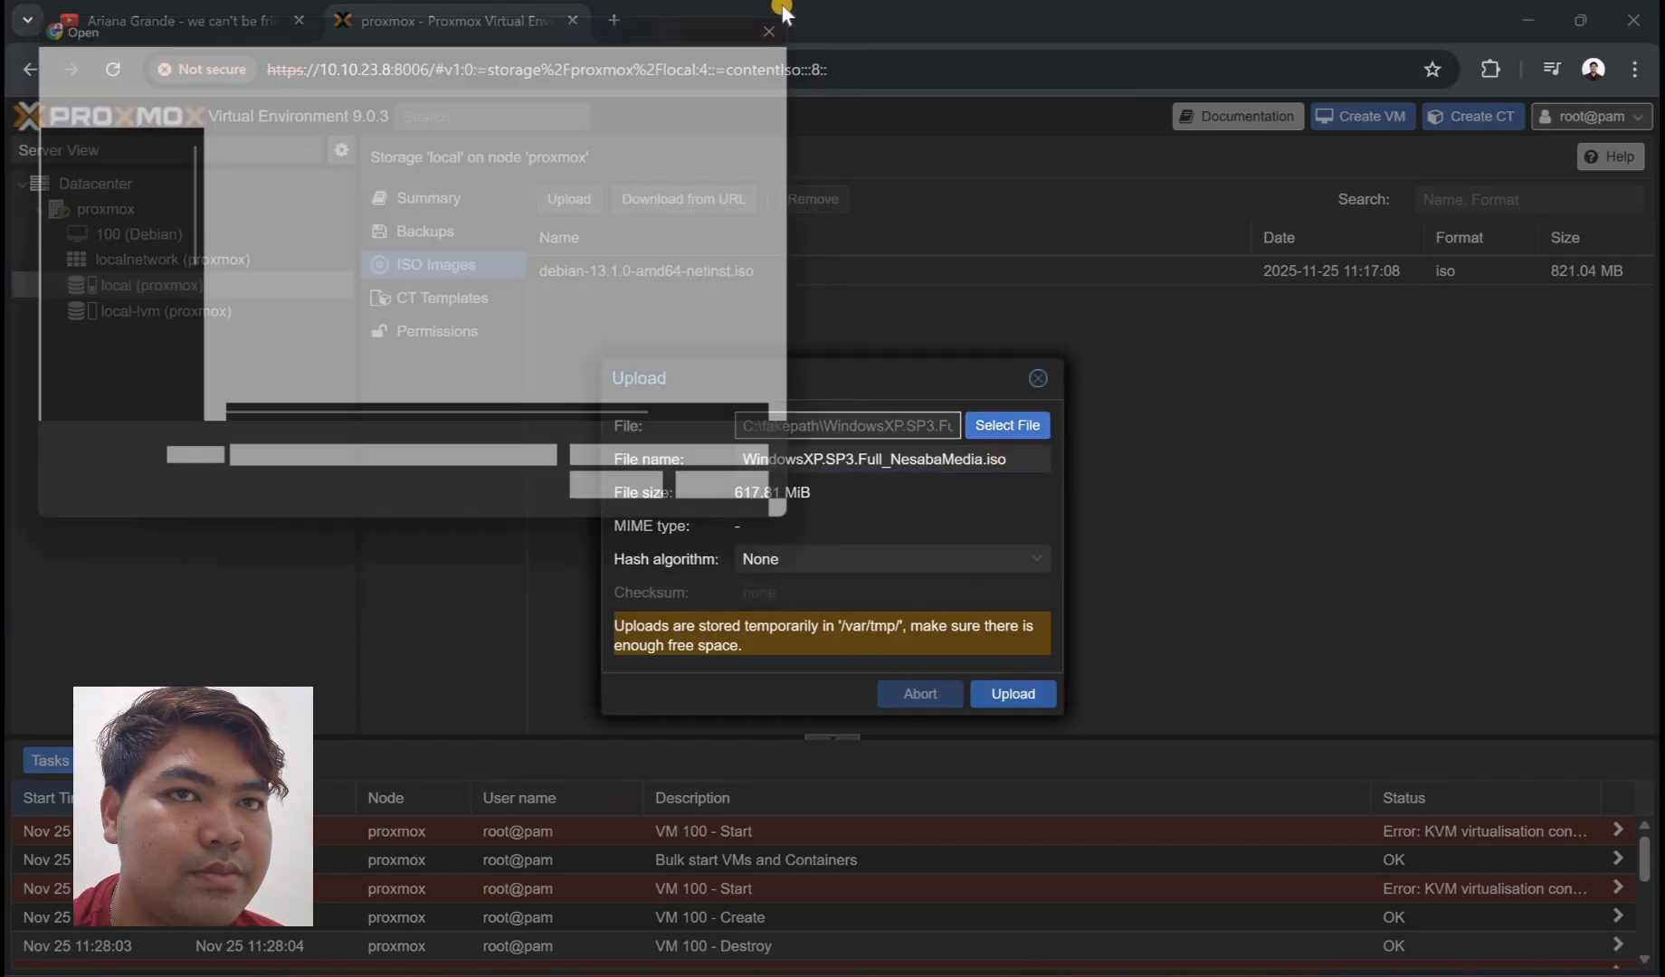
key(Escape)
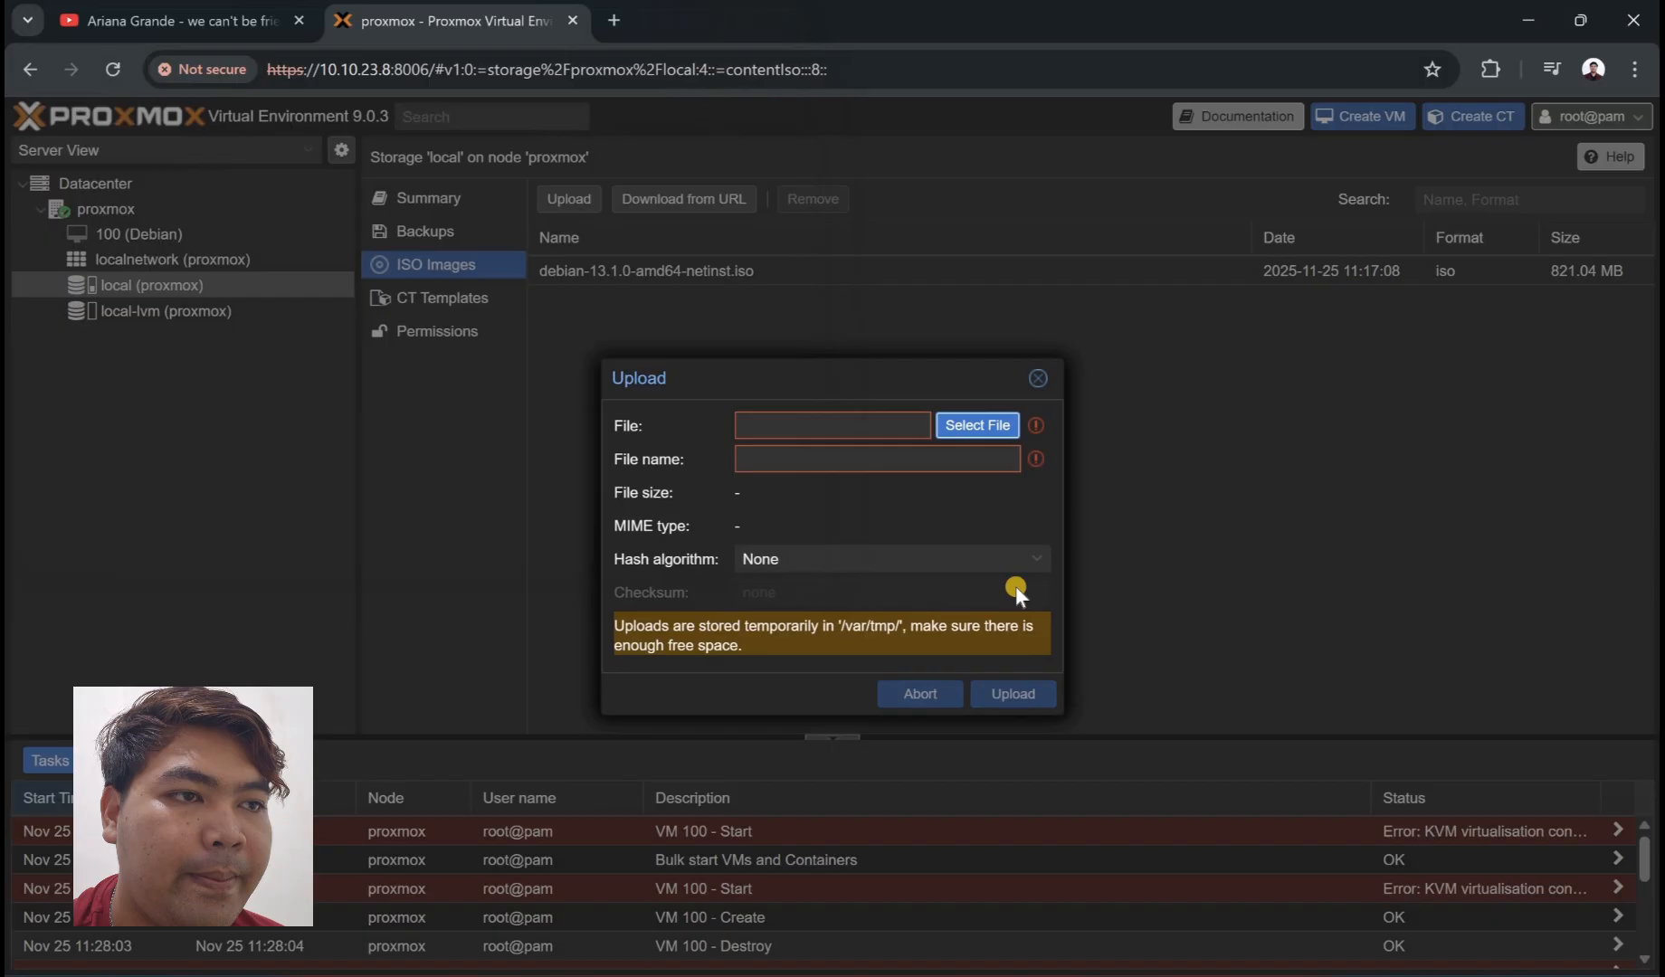
click(990, 432)
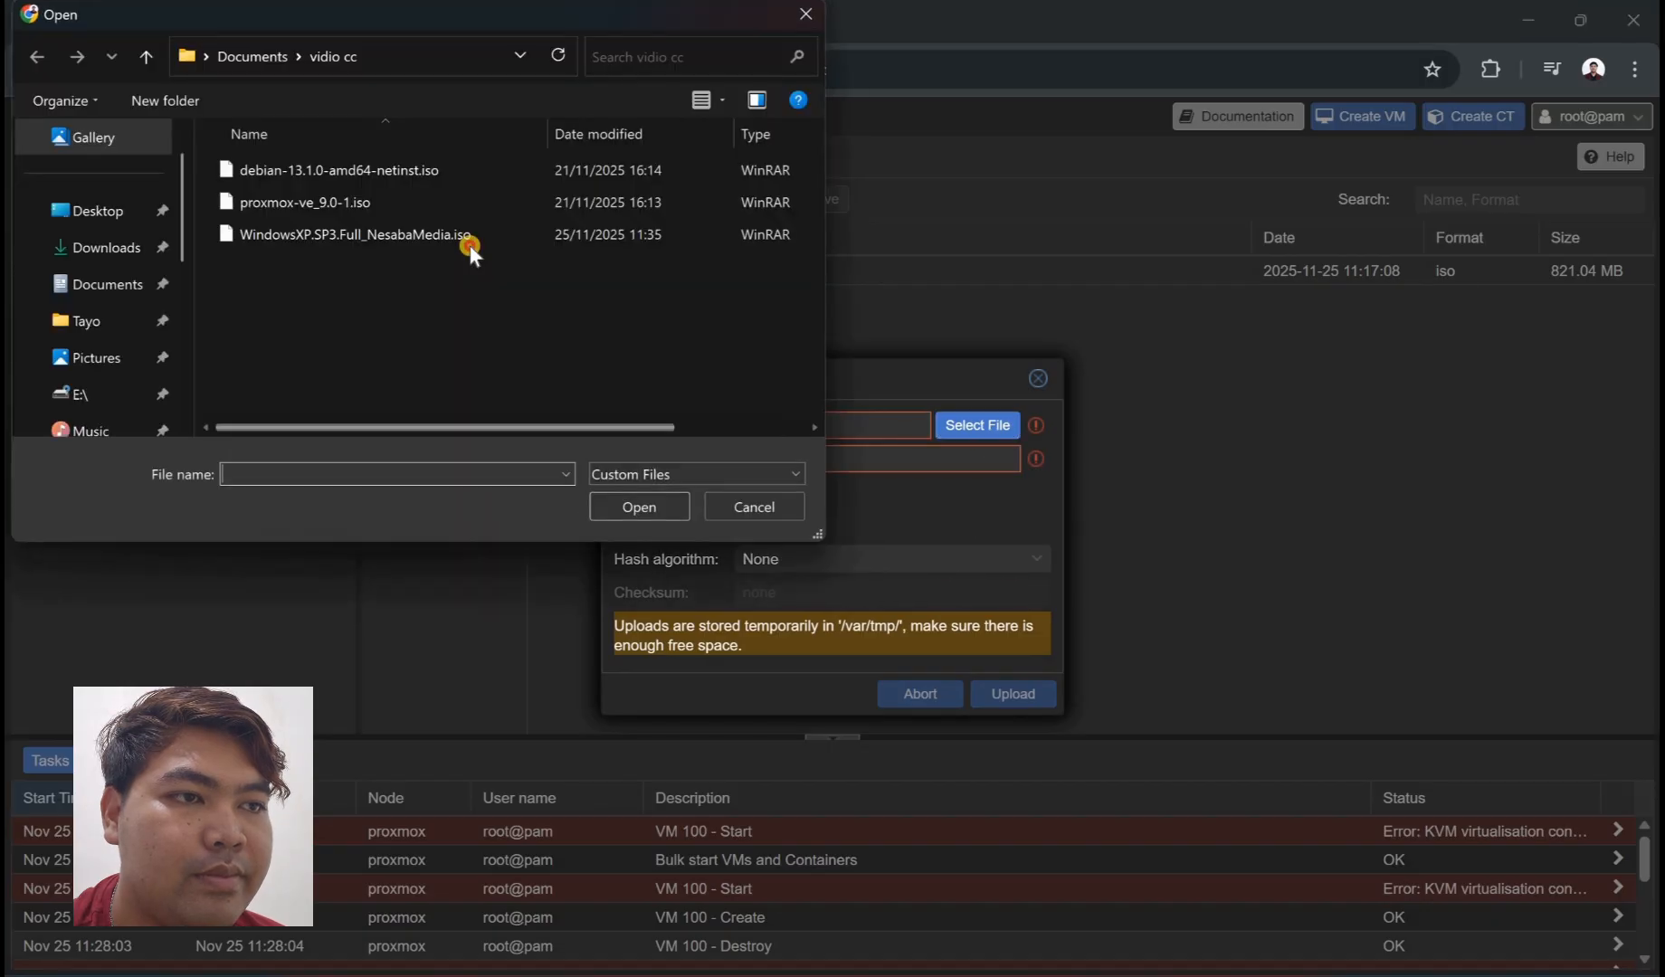
click(355, 234)
click(645, 508)
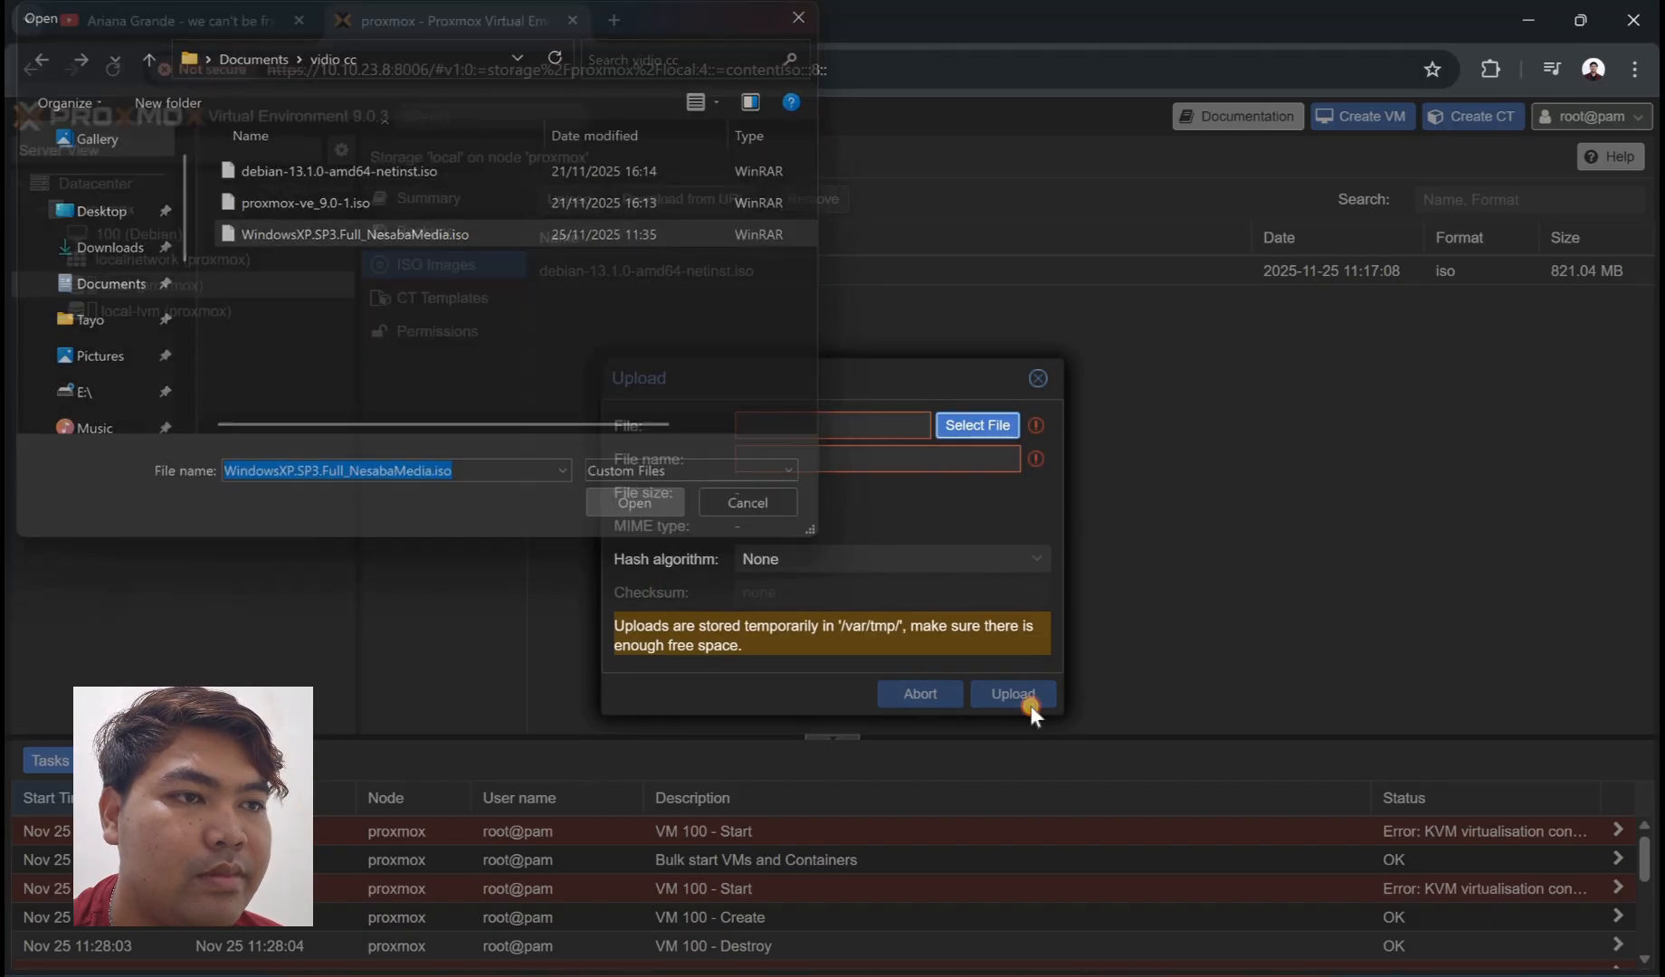
- Upload the 647.82 MB Windows XP ISO and close the finished copy task
click(999, 704)
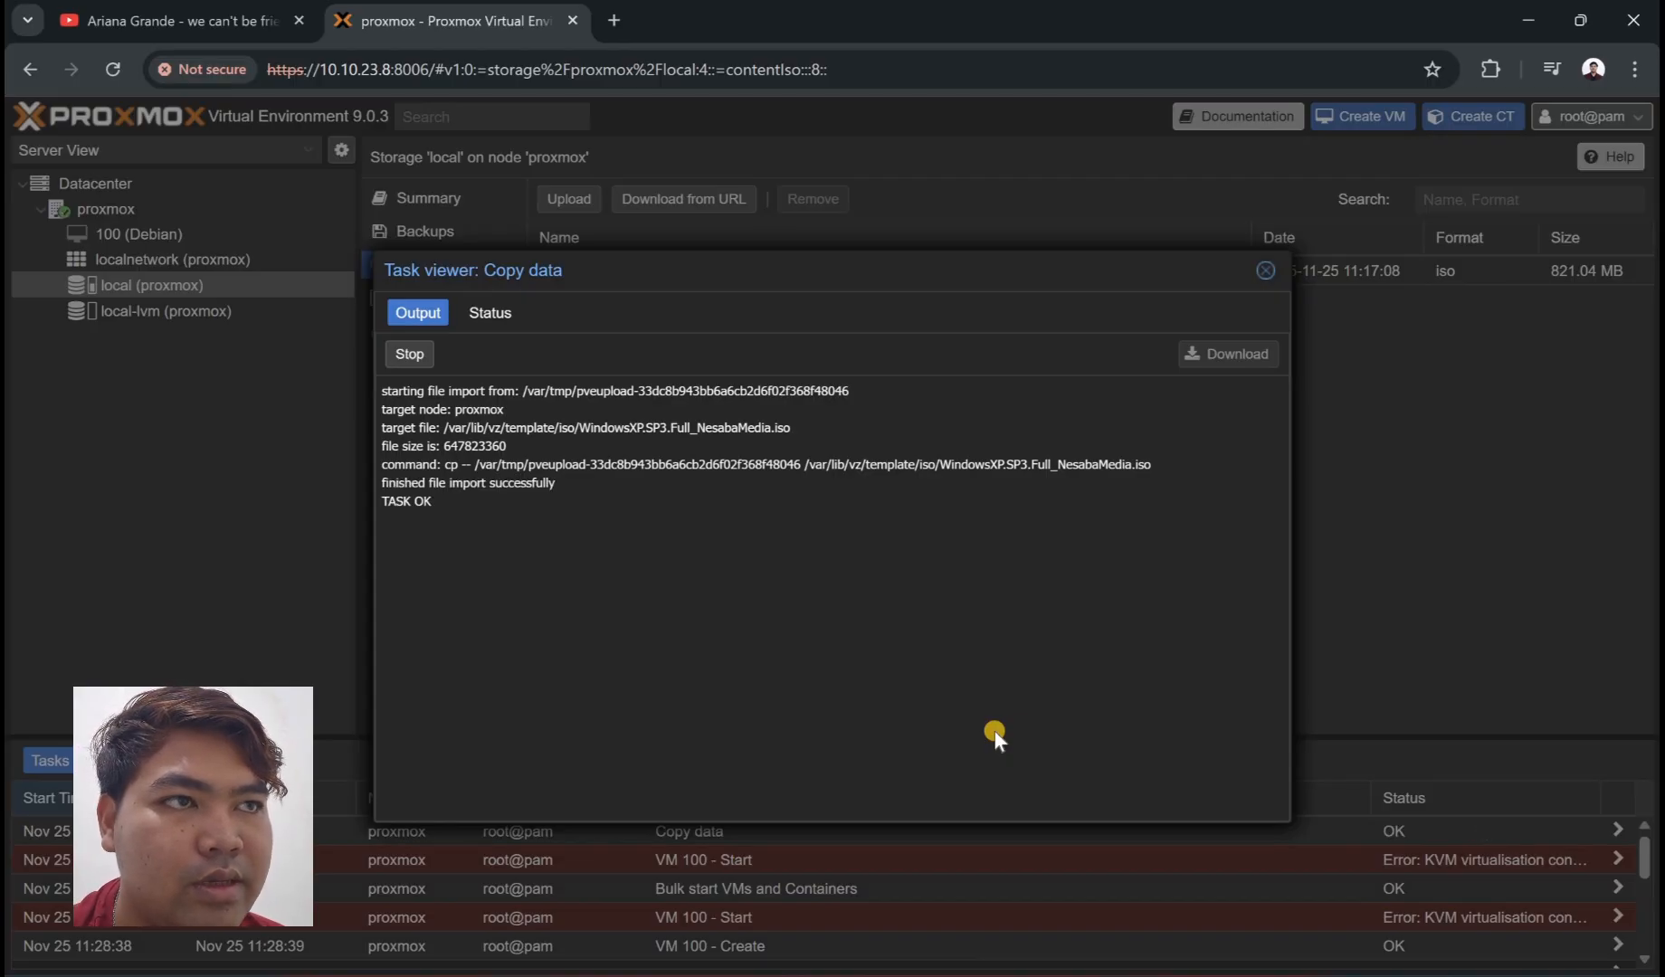
click(1266, 271)
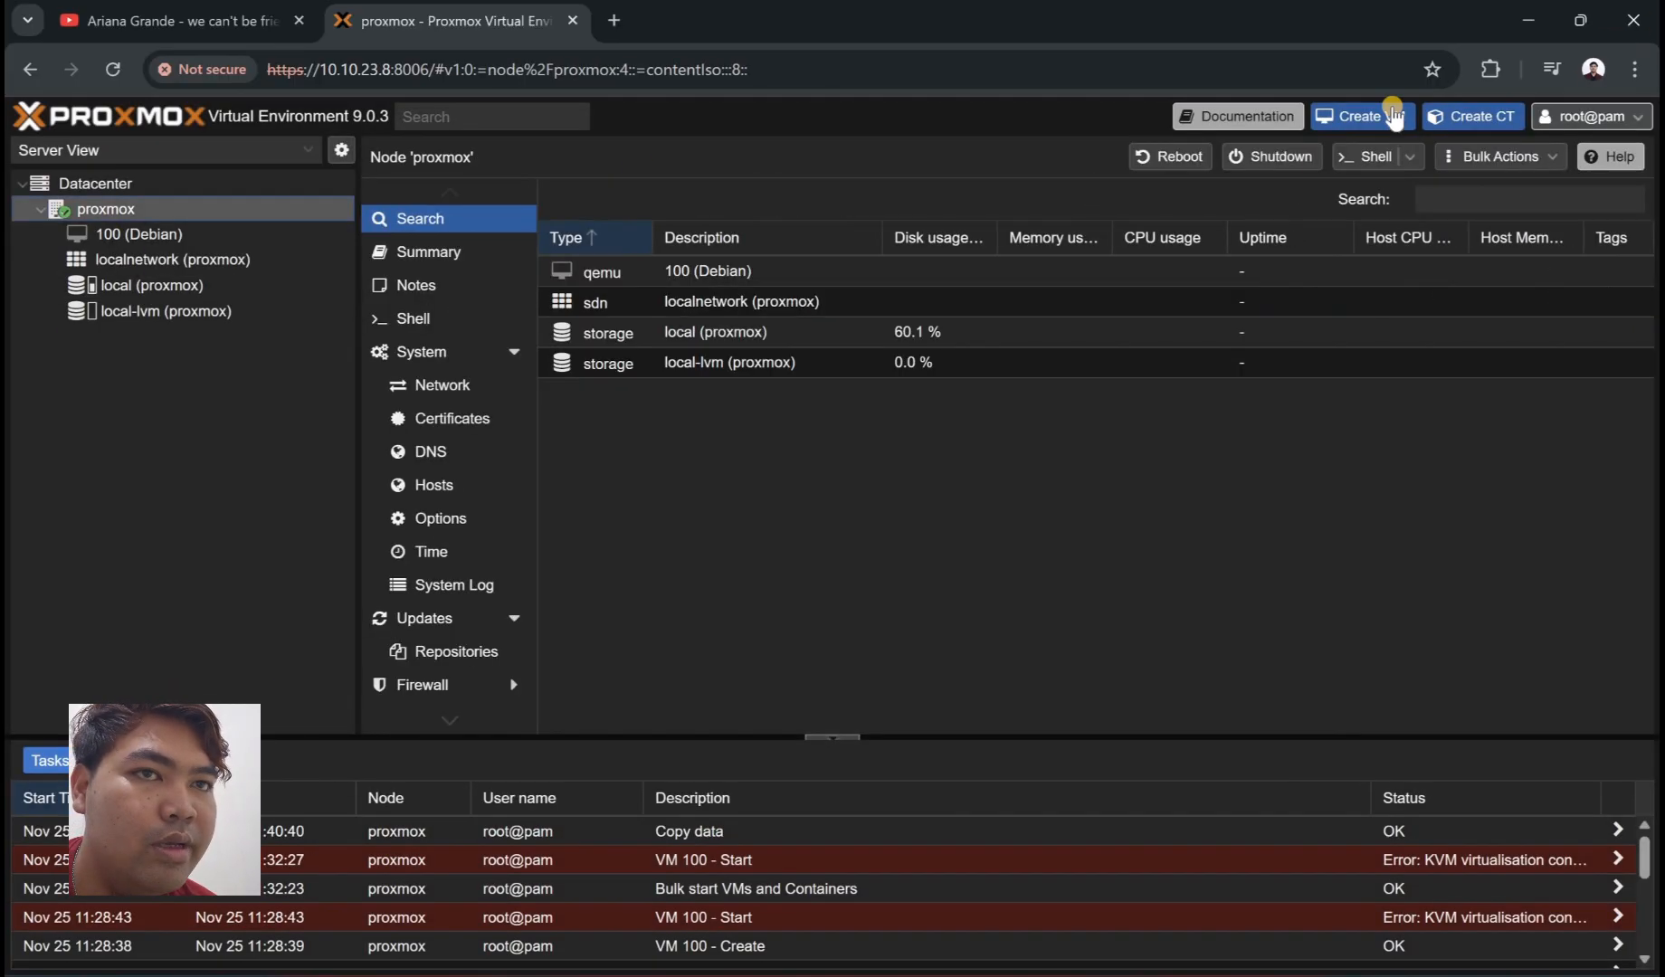
- Start creating a new VM 101 named WindowsXp
click(1377, 109)
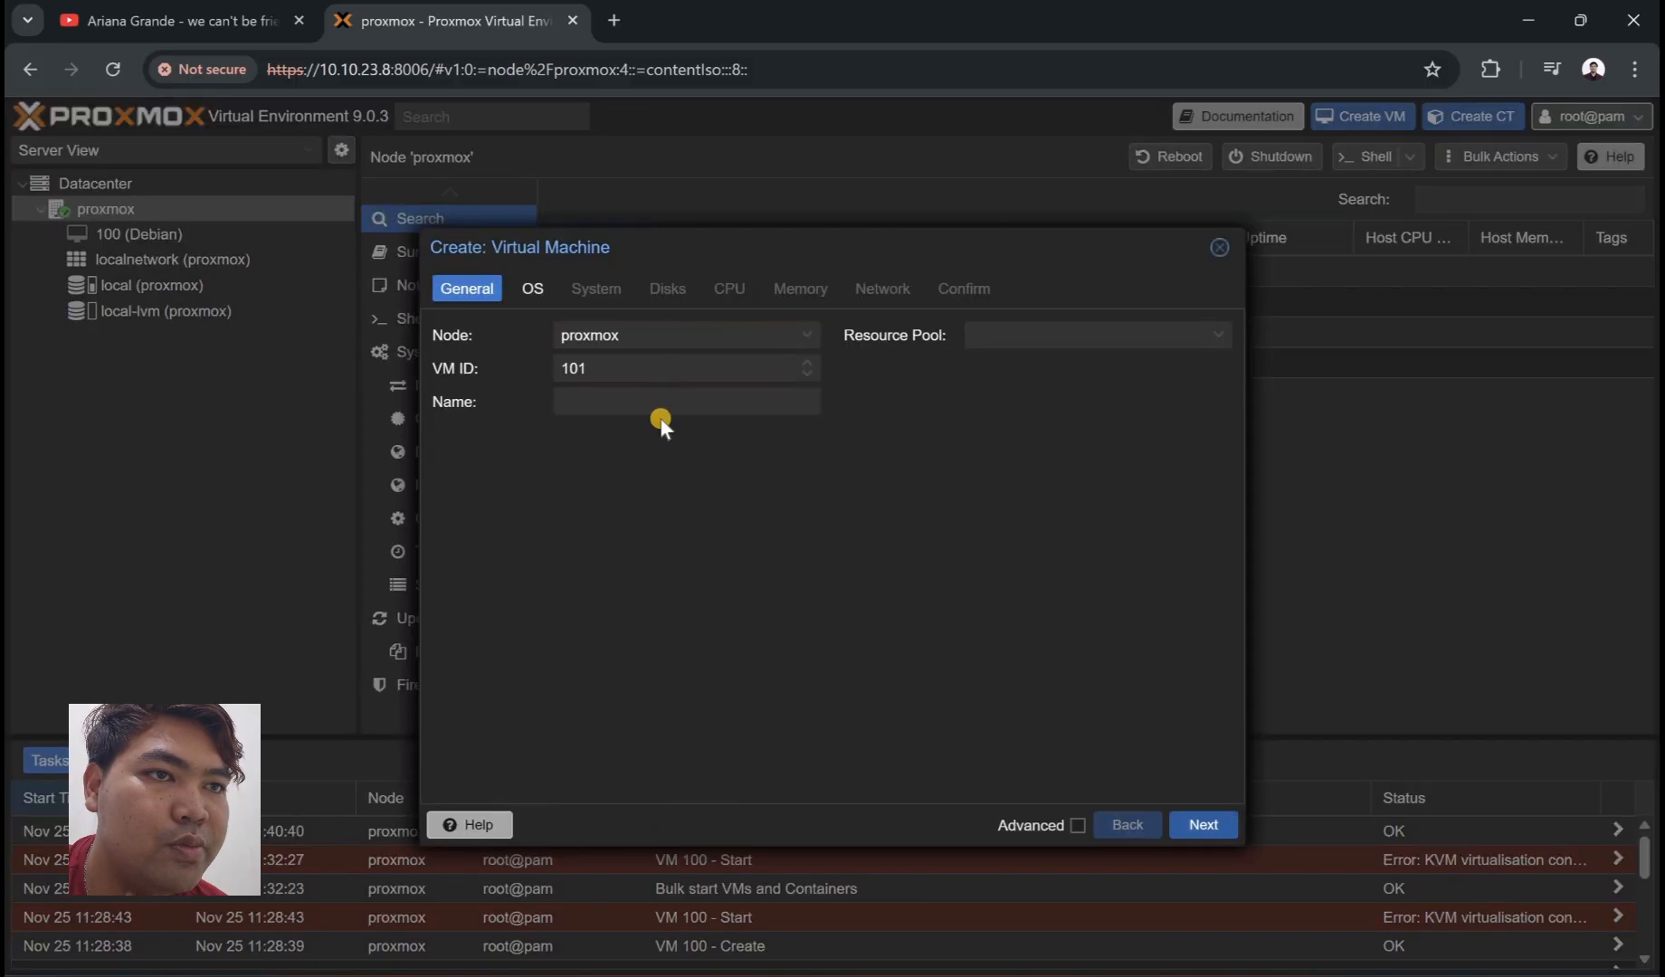
click(673, 409)
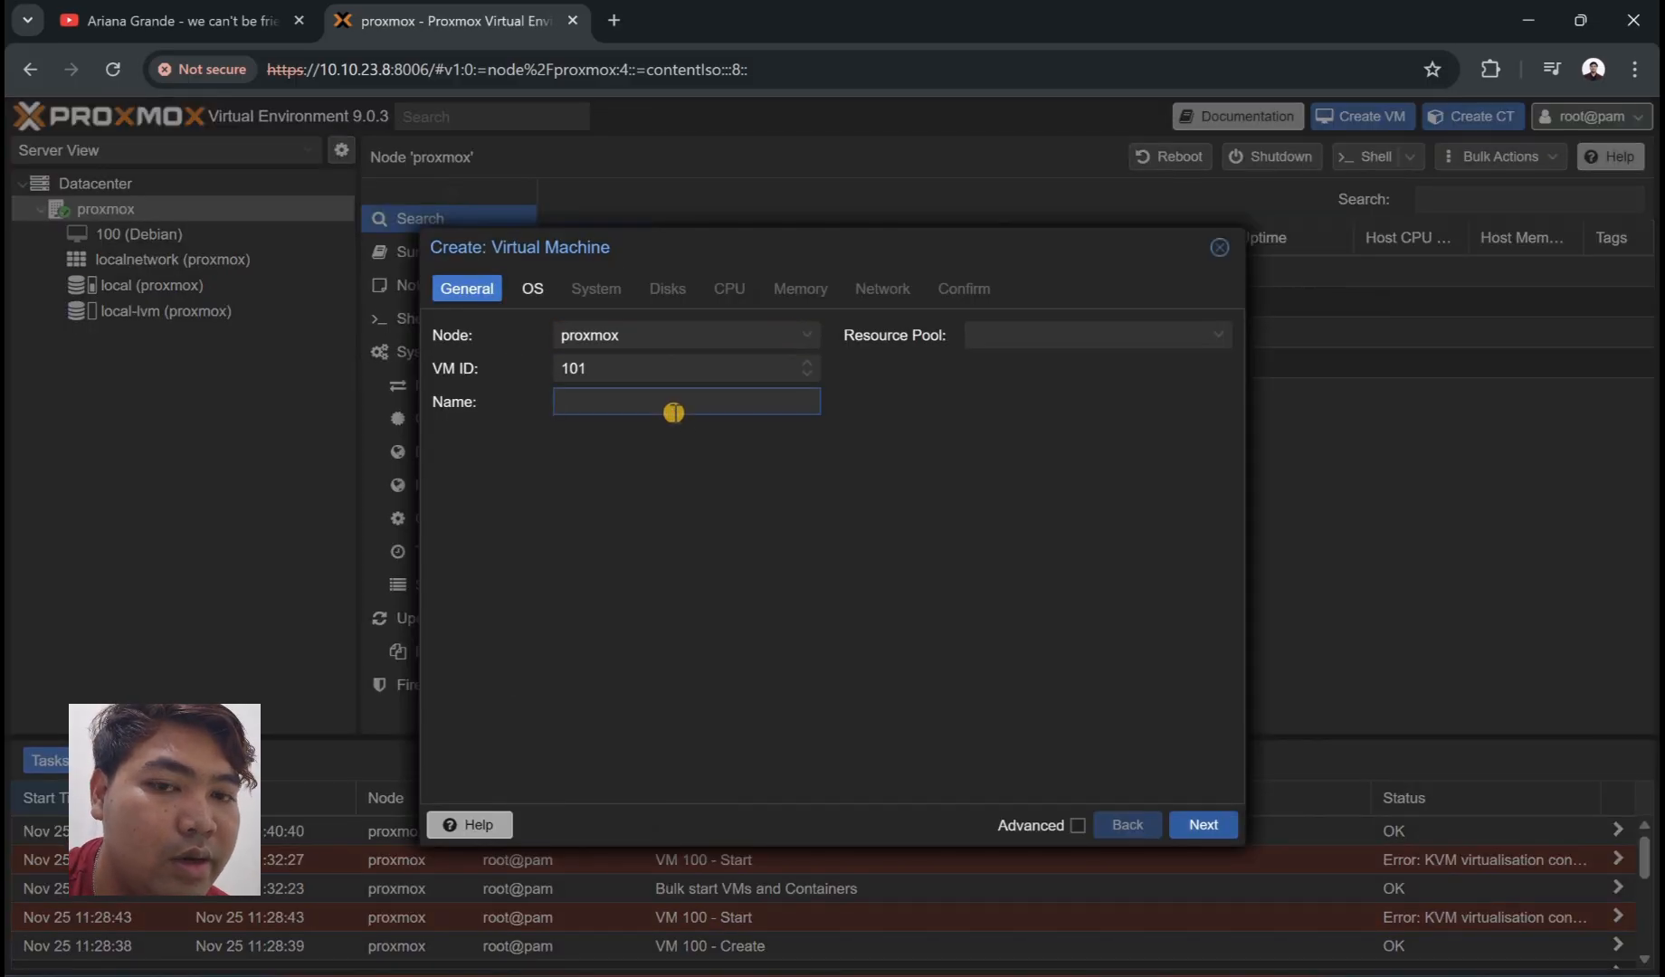
text(W)
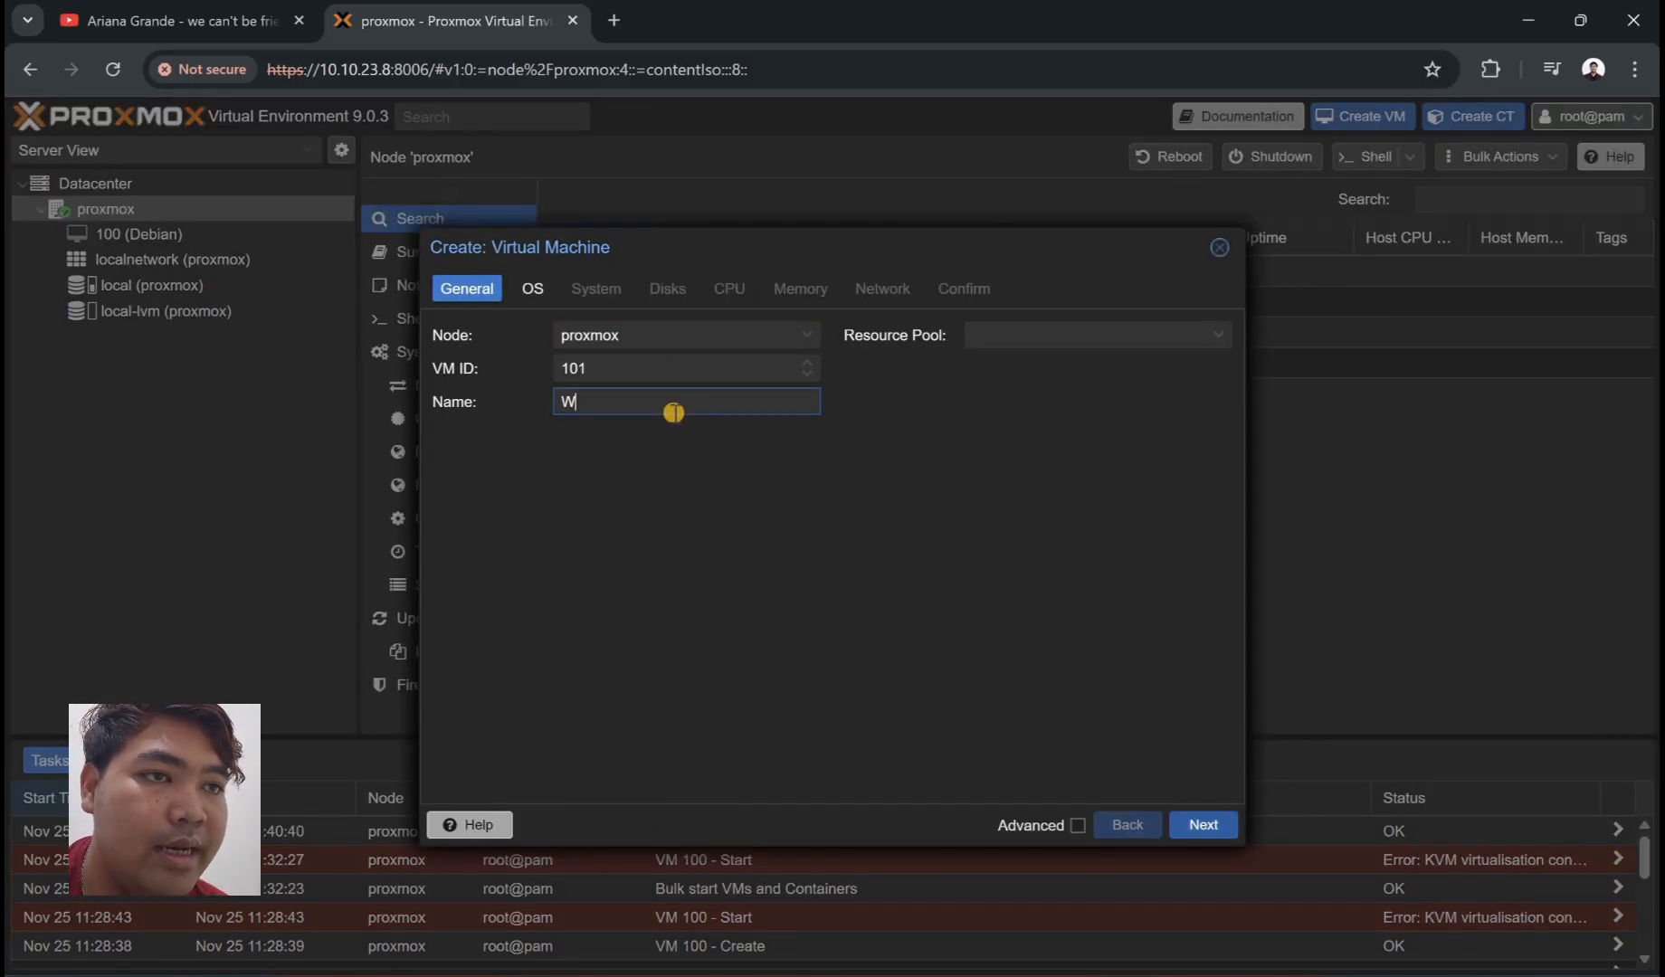
text(indow)
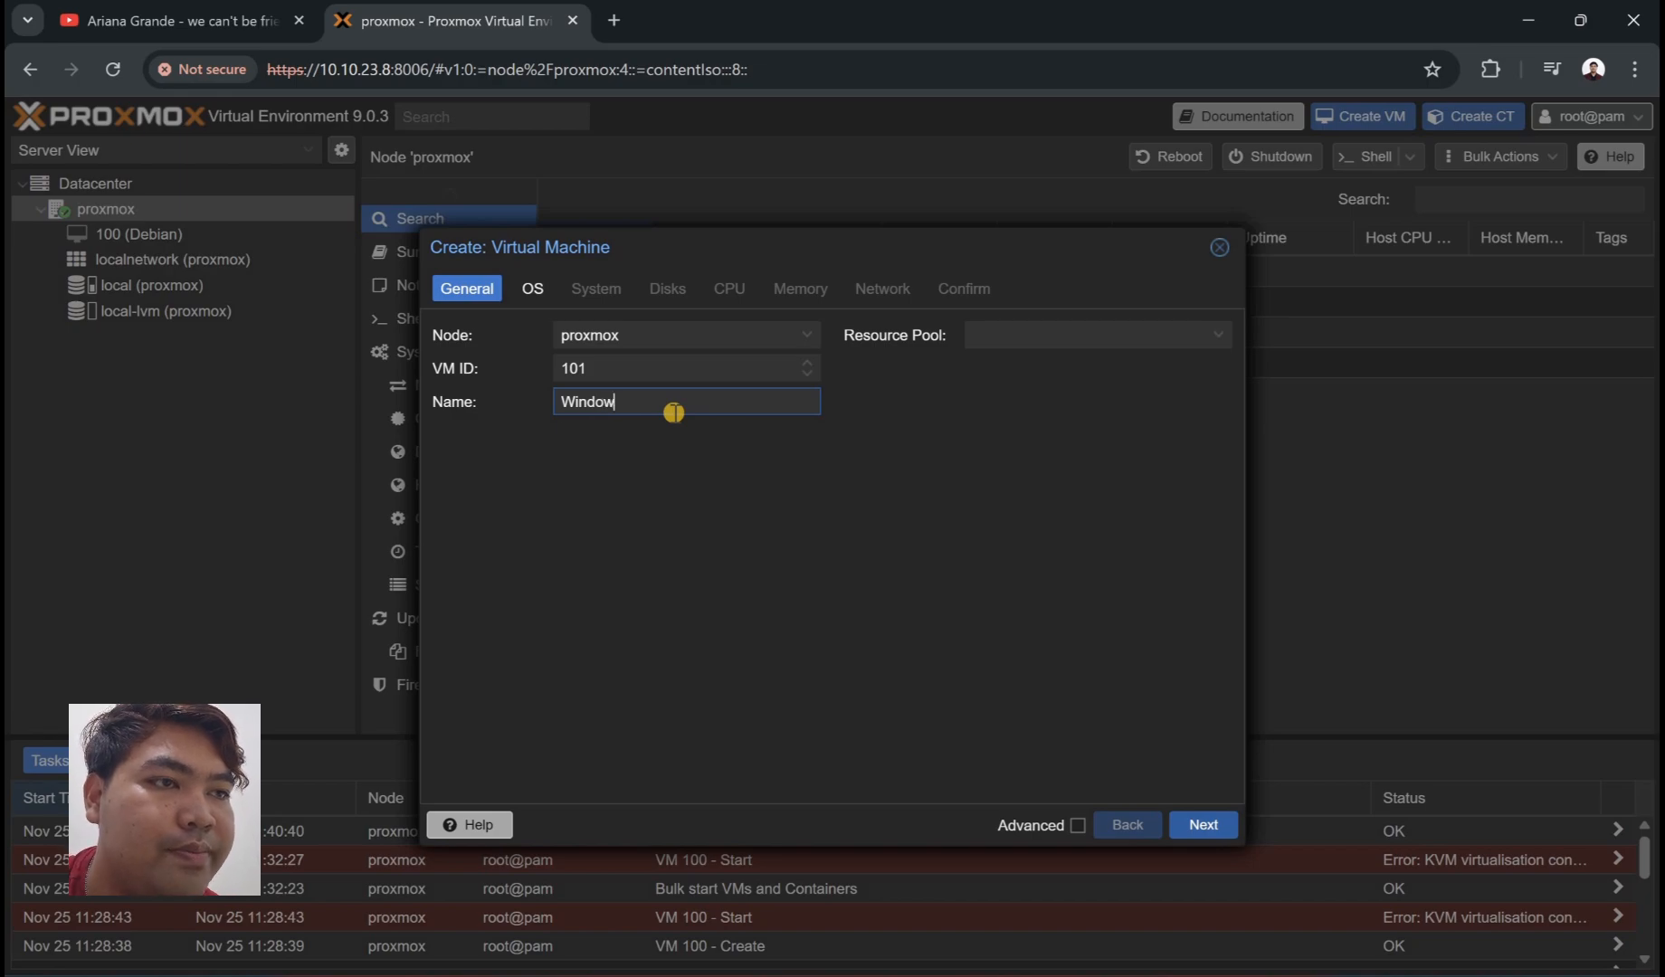
text(sXp)
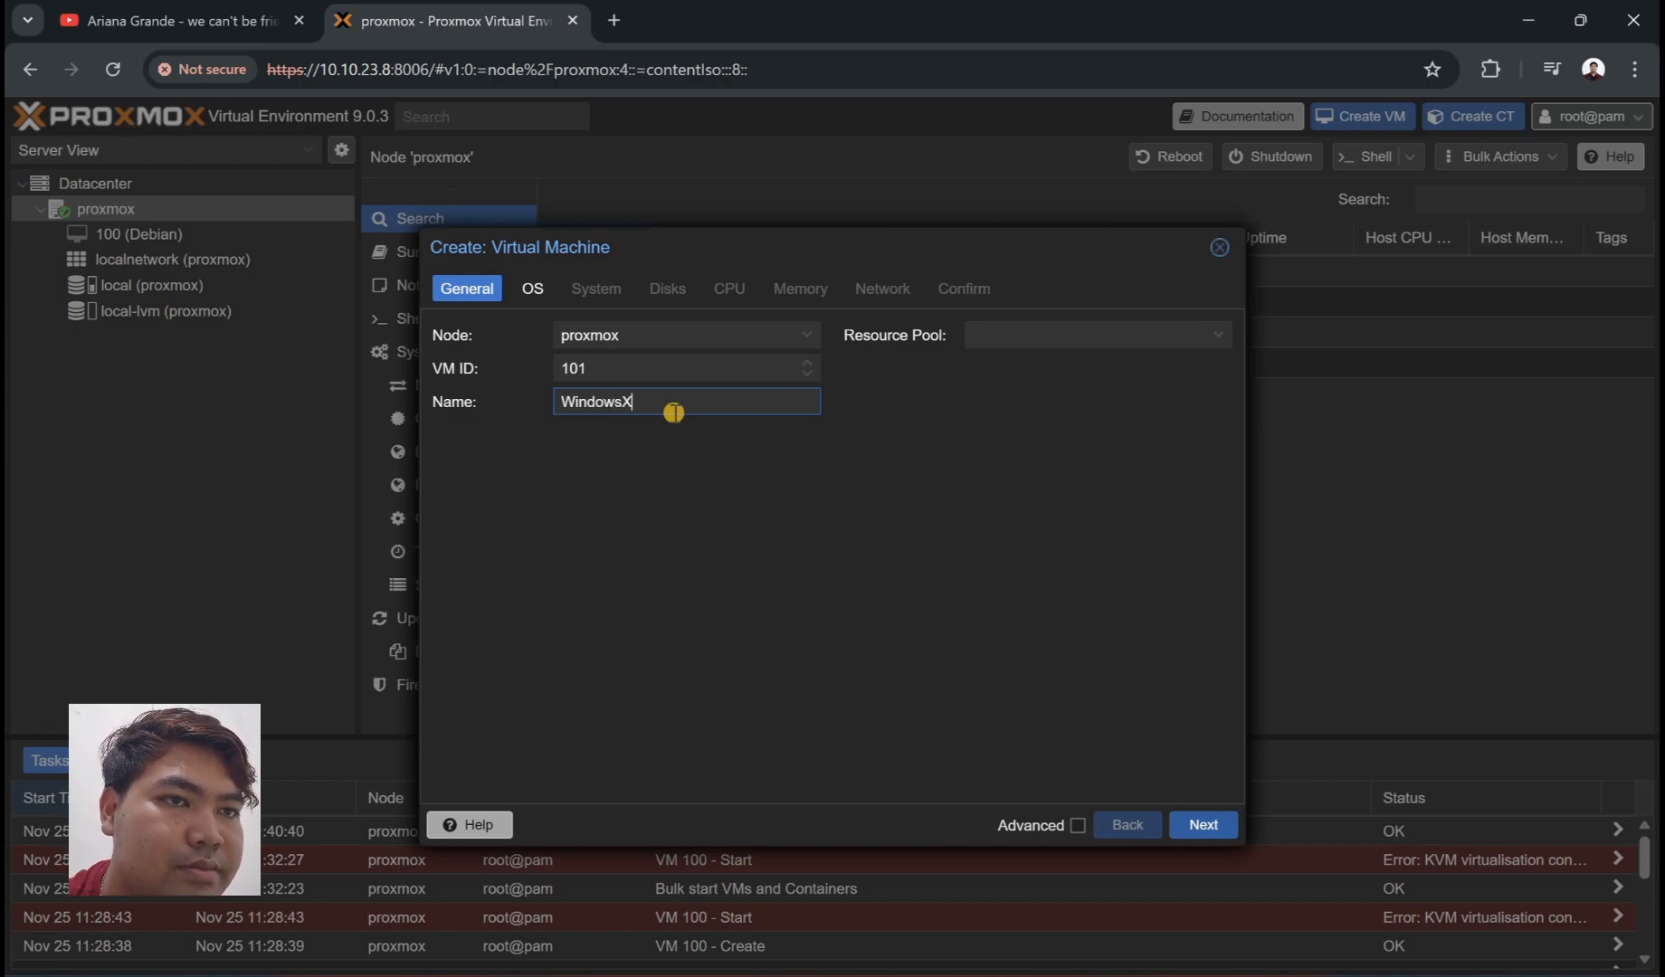
- Boot it from the Windows XP ISO with guest OS Microsoft Windows, version 2000
click(1195, 823)
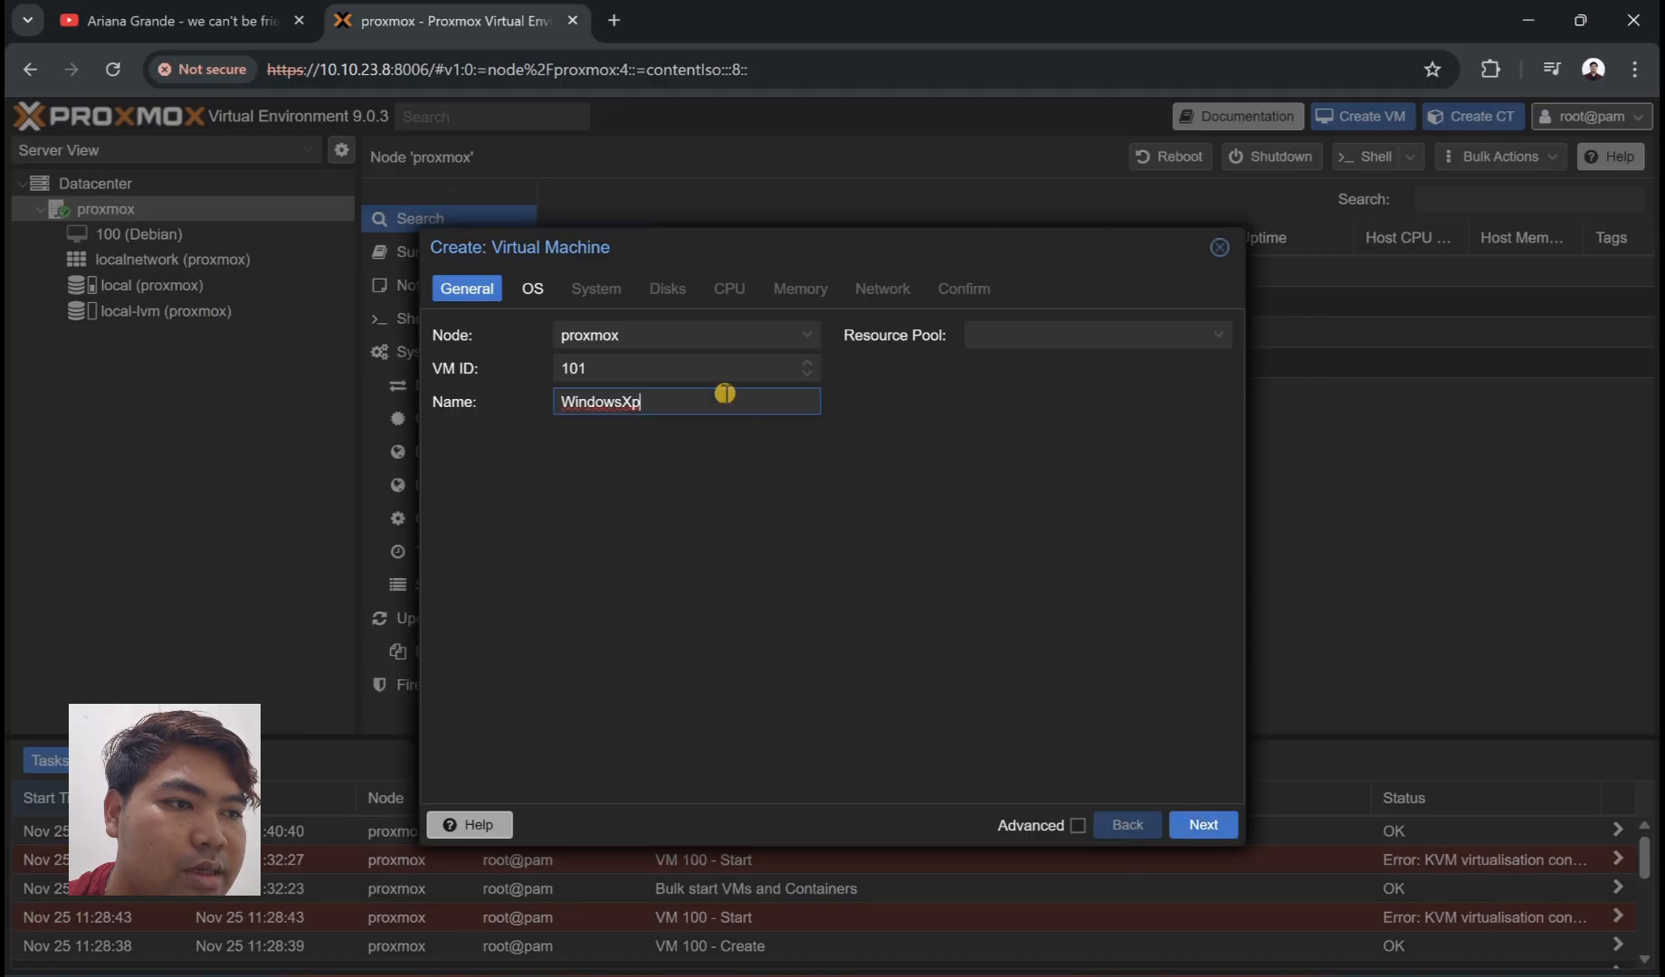
click(716, 411)
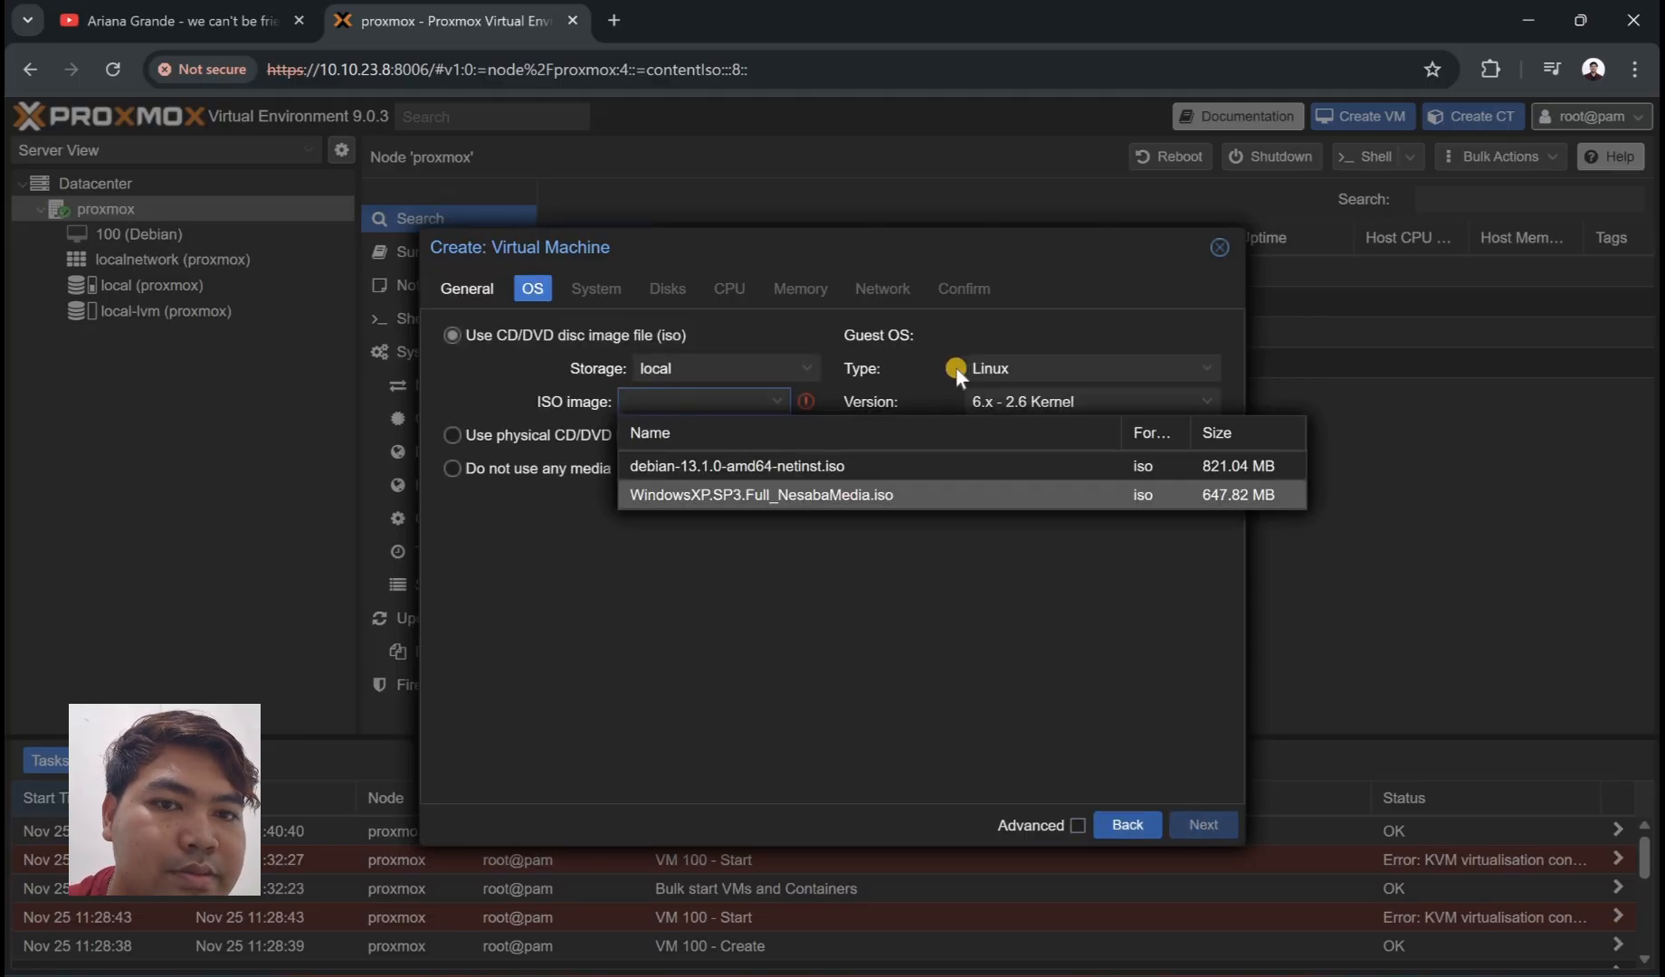
click(857, 494)
click(1050, 369)
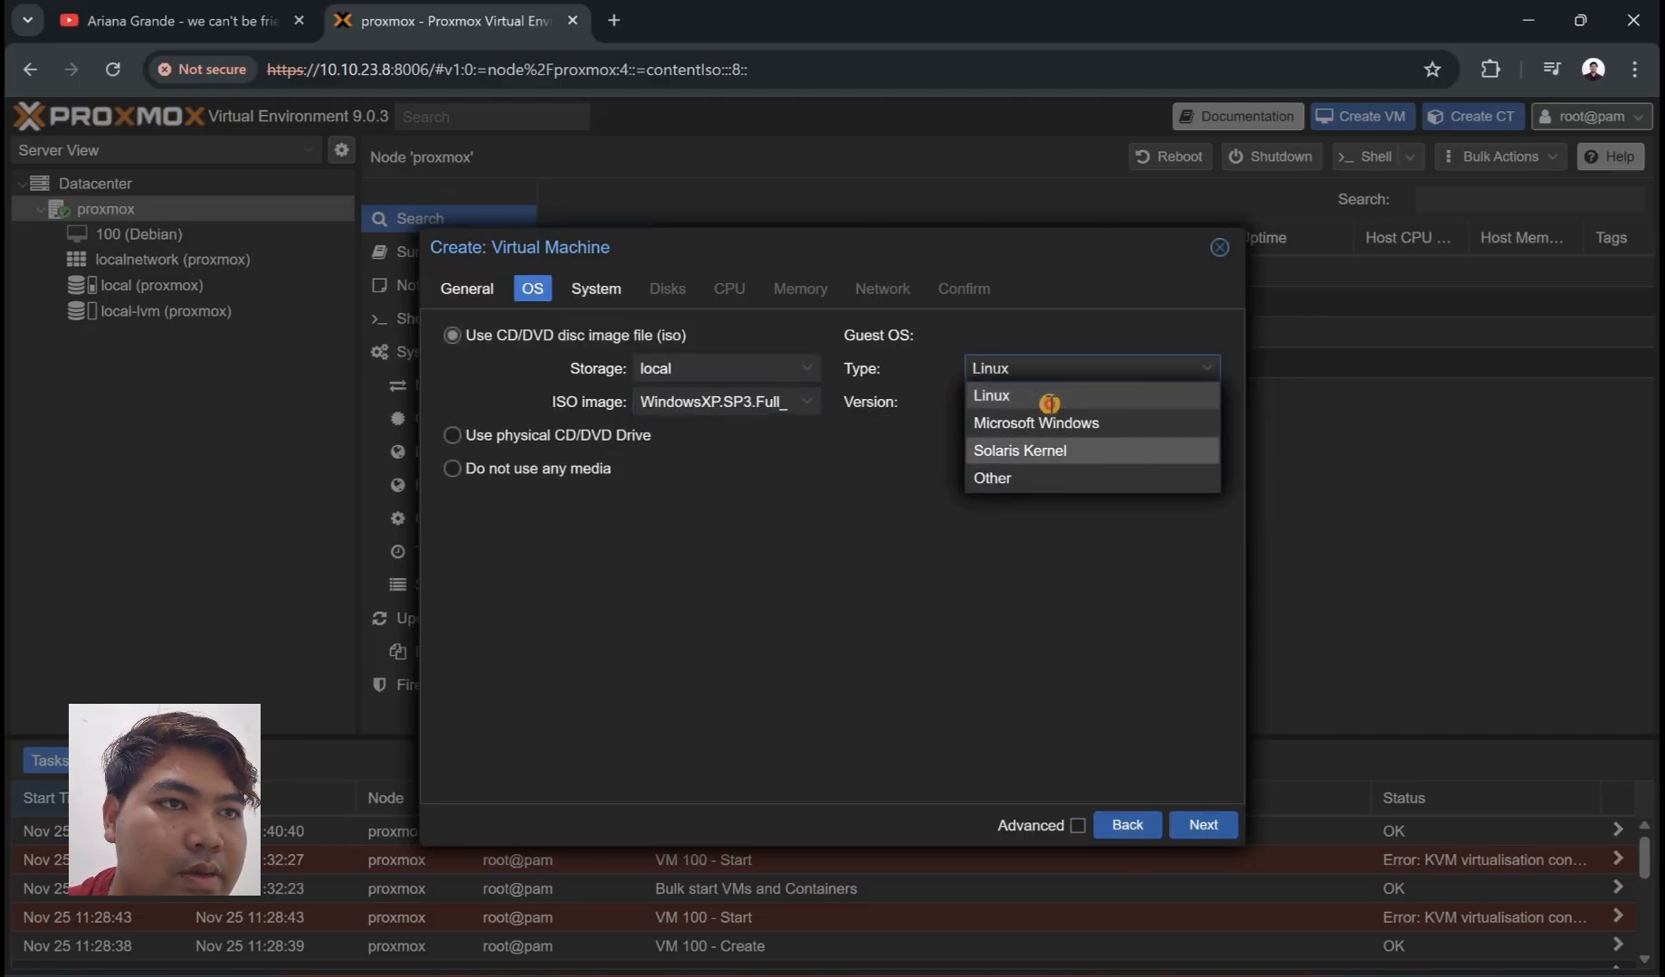
click(1050, 426)
click(1049, 404)
click(1029, 599)
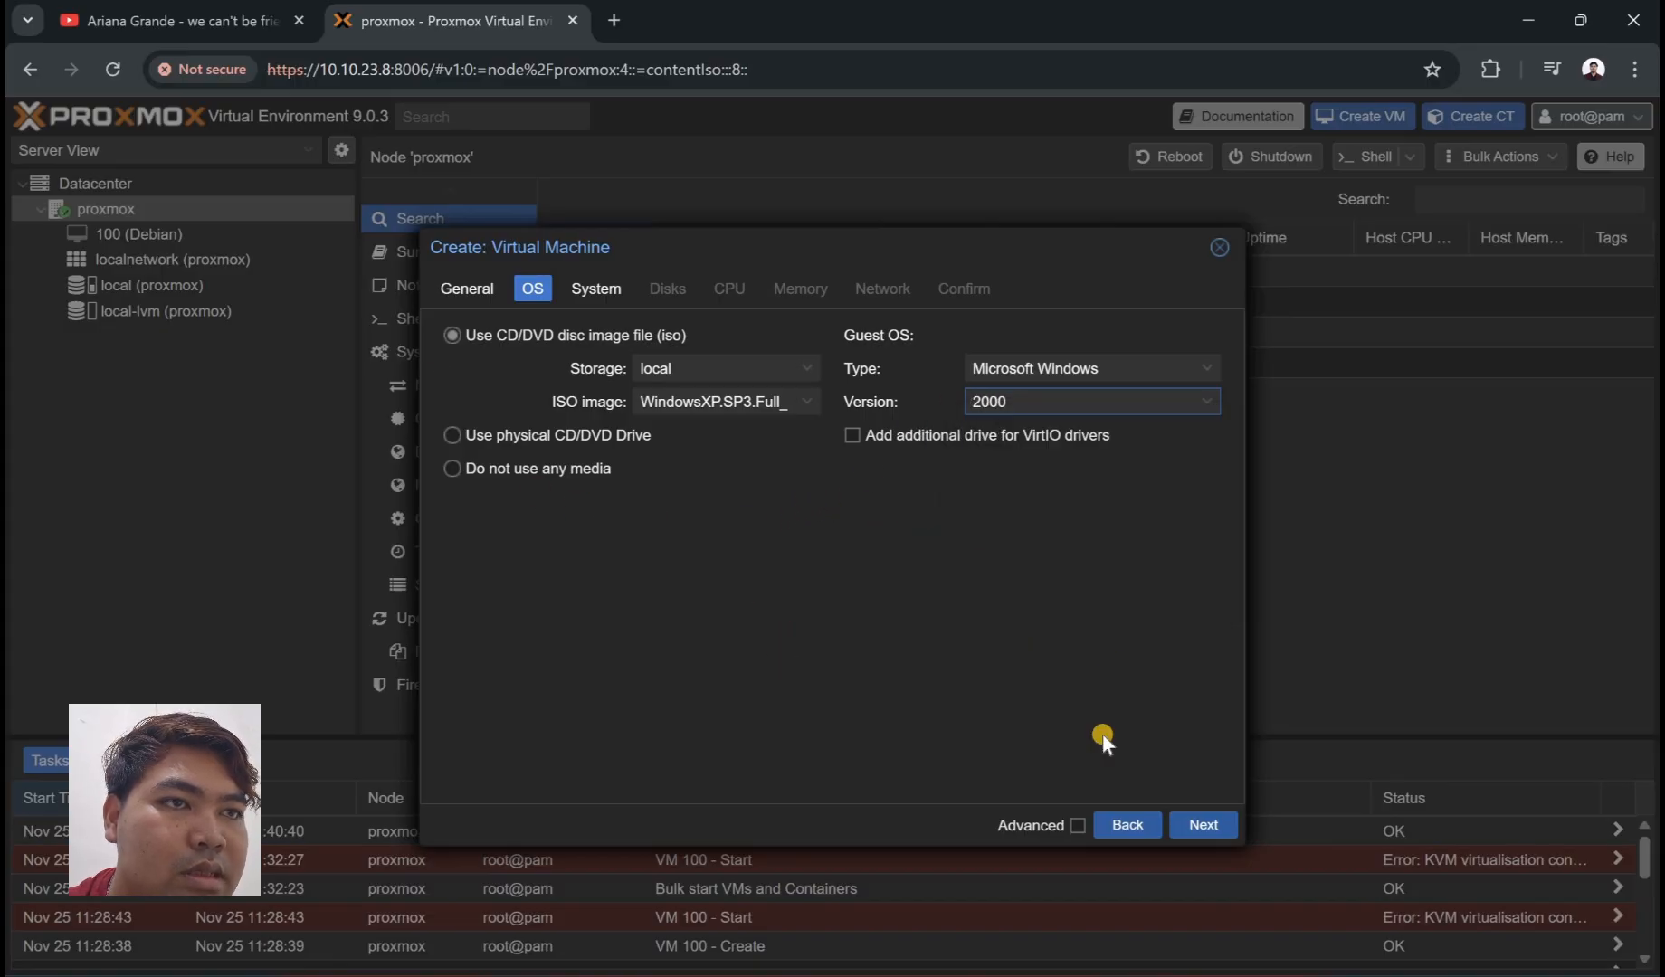
click(1203, 825)
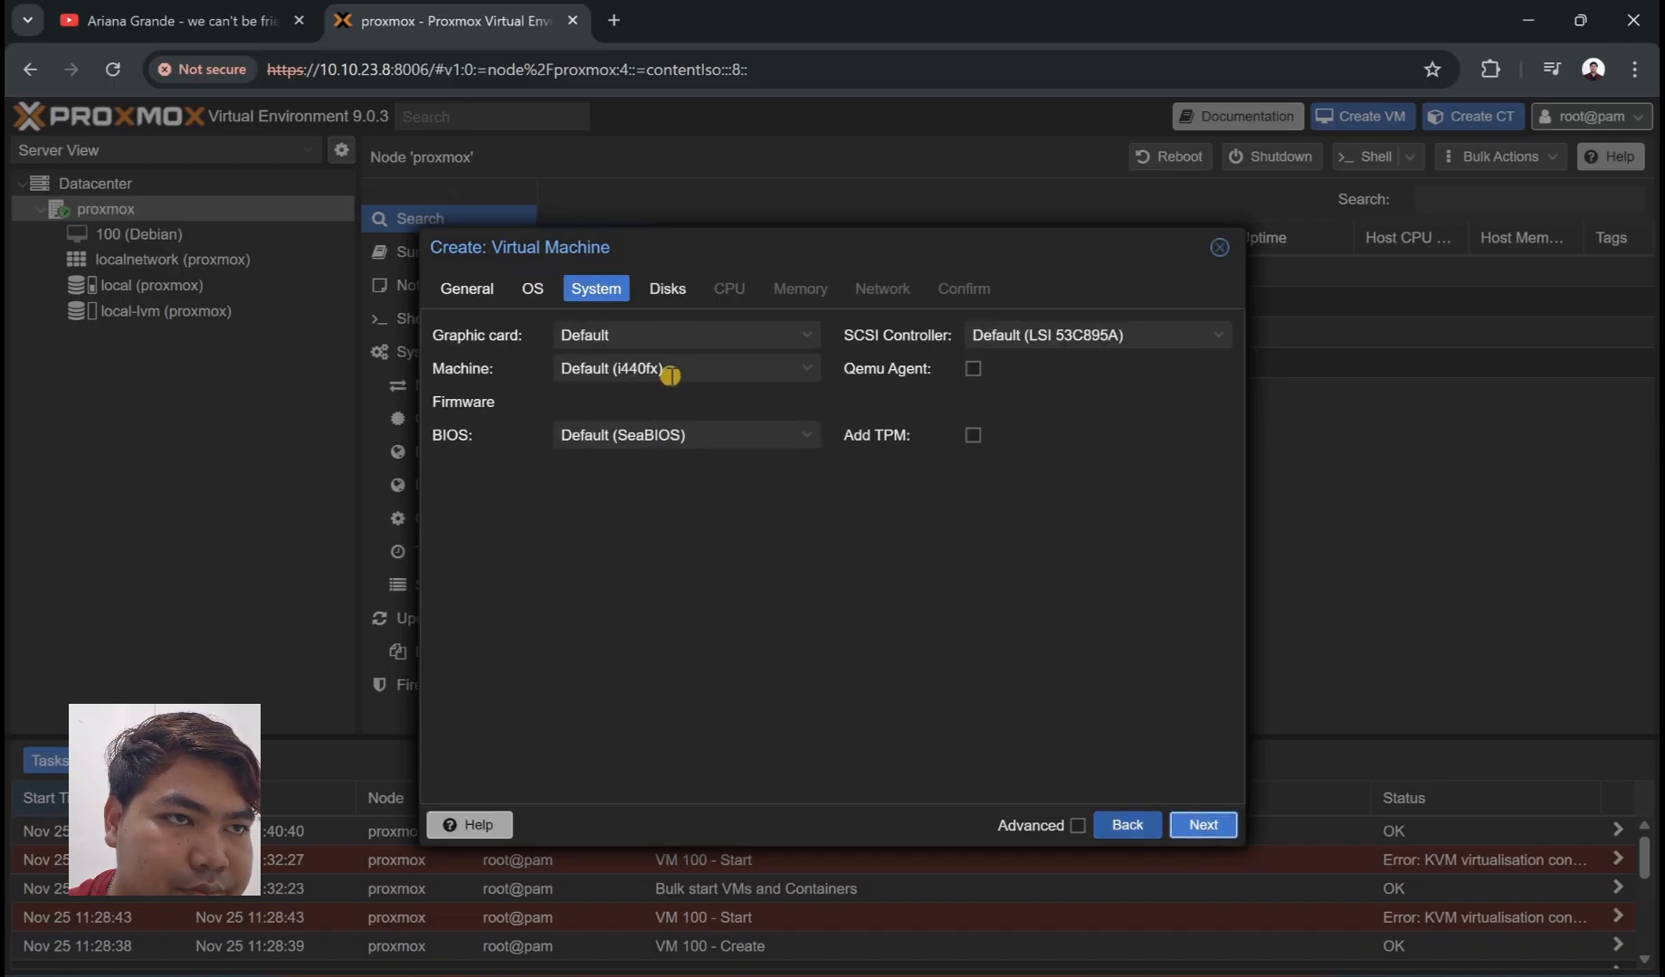
- Set the graphic card to Standard VGA
click(708, 335)
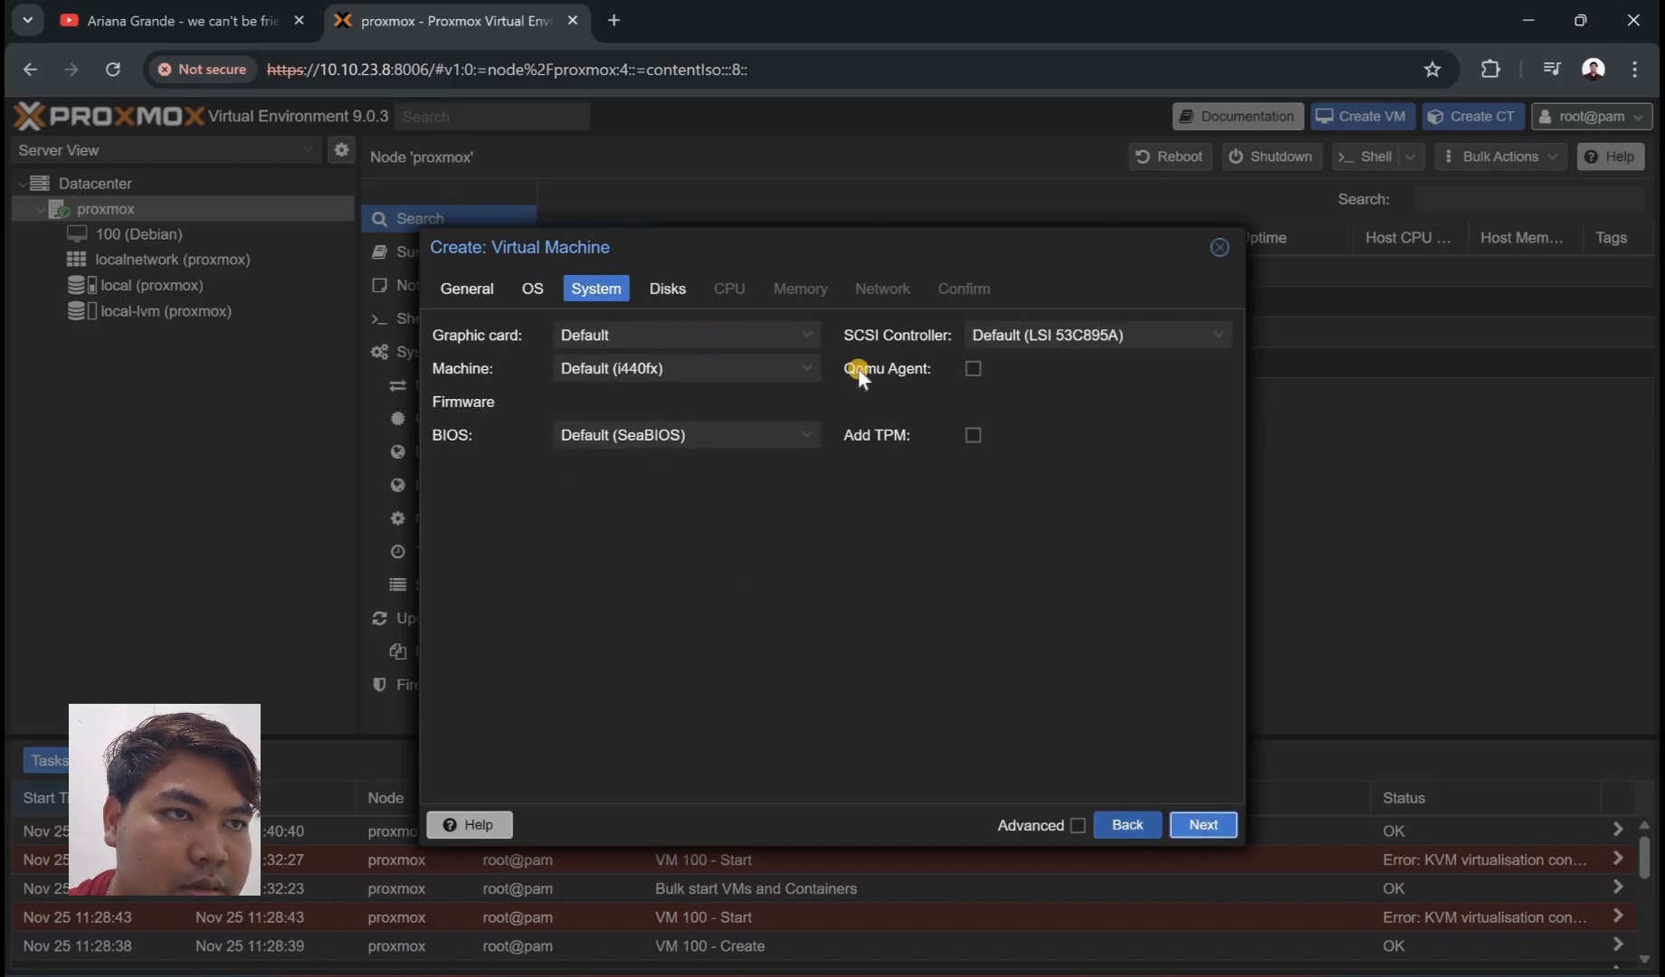
click(778, 331)
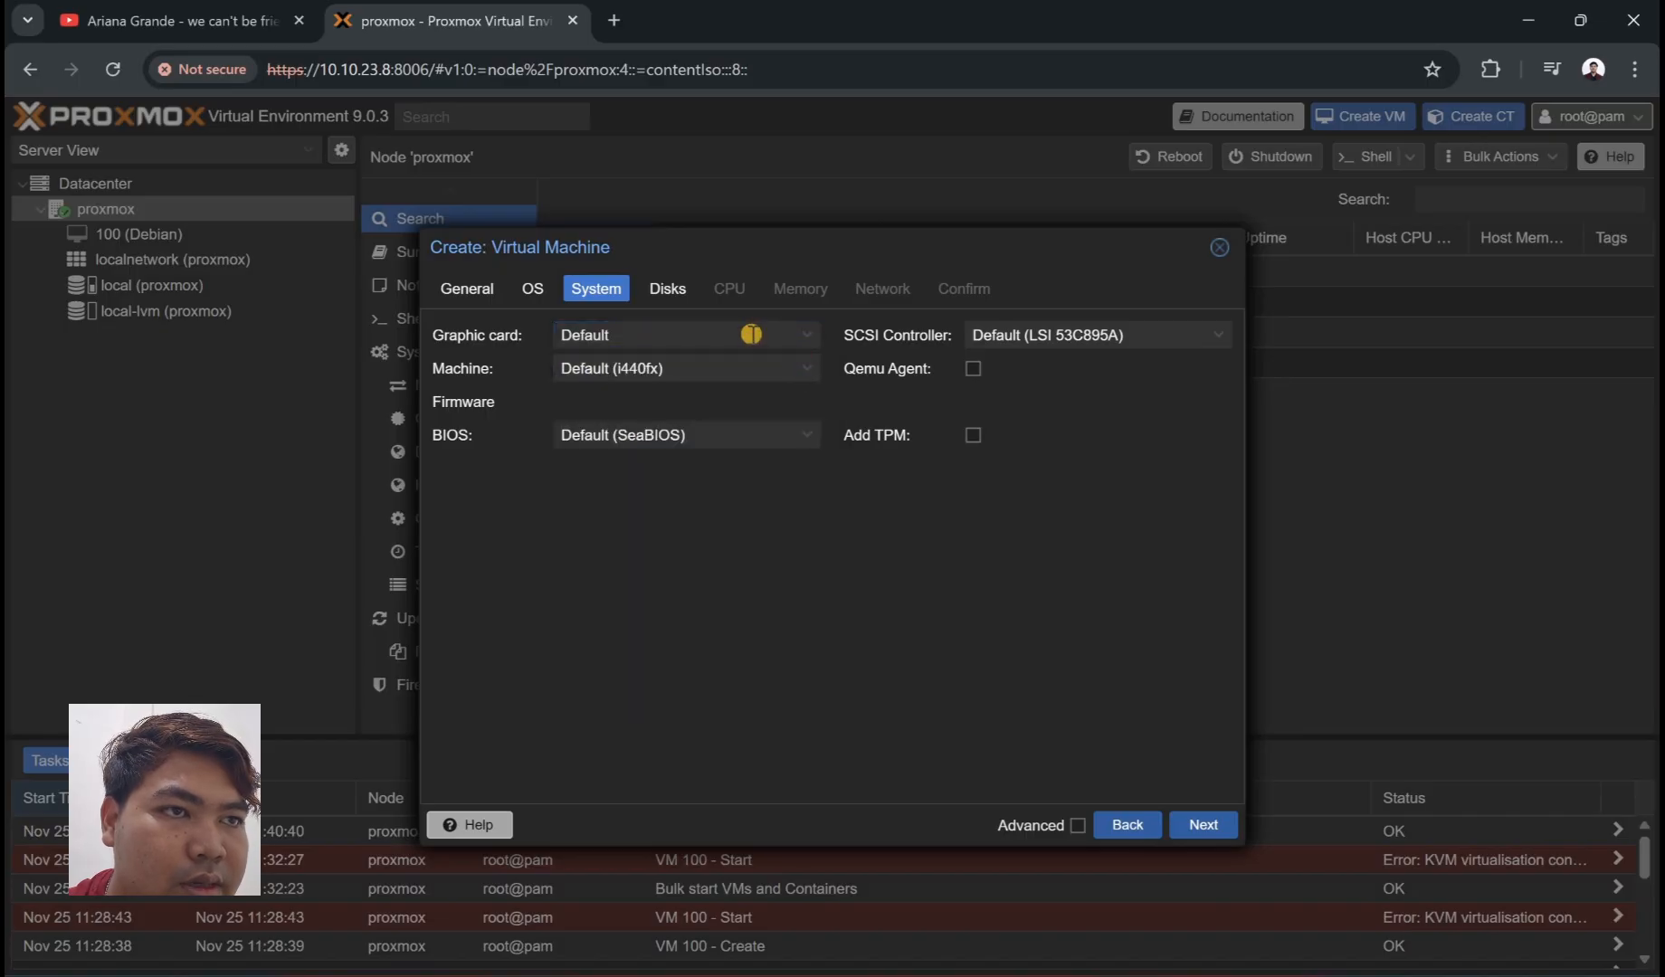
click(751, 334)
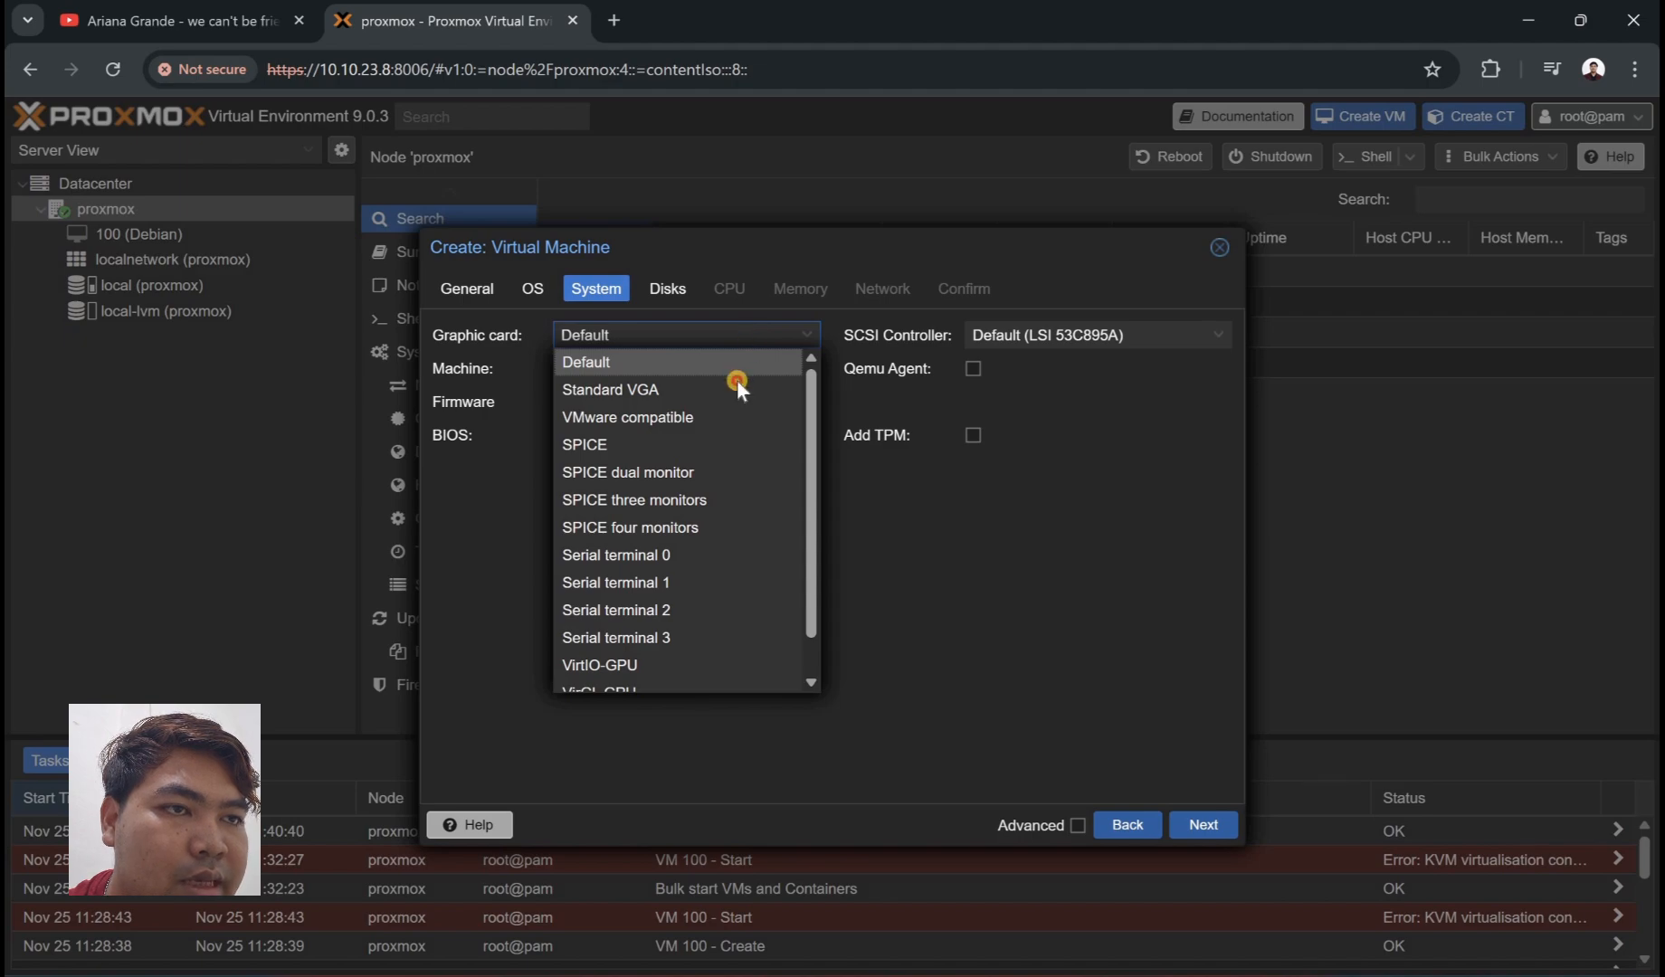
key(Down)
key(Return)
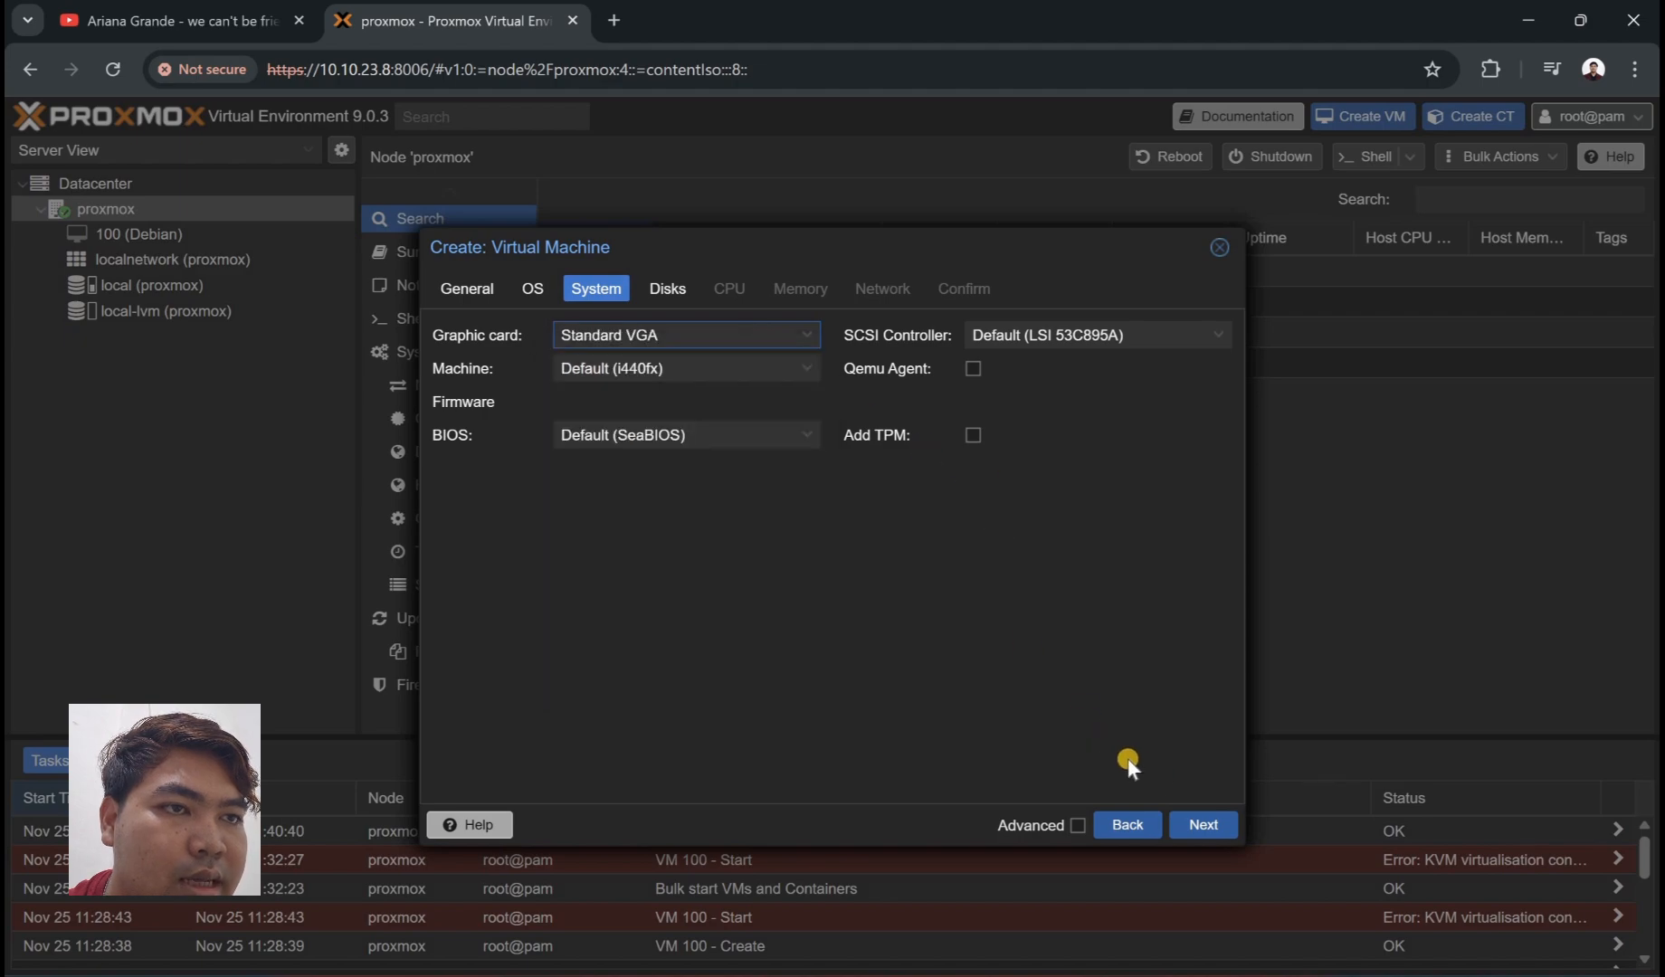
- Keep the IDE disk bus and set the disk size to 5 GiB
click(1203, 823)
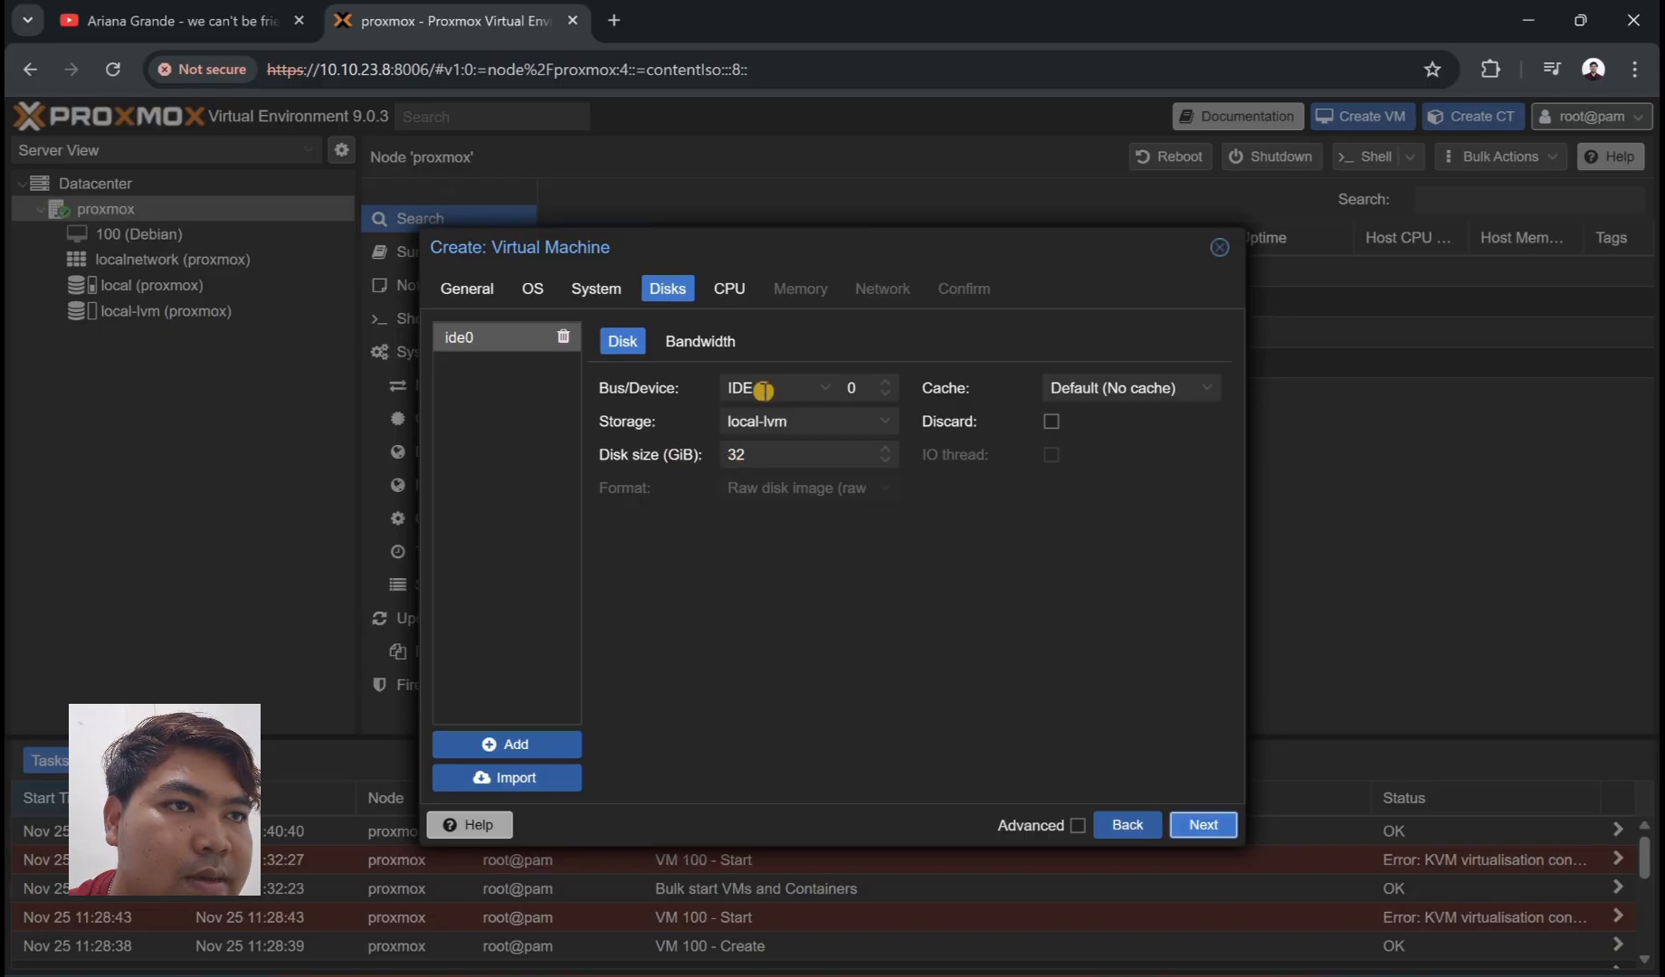
click(766, 387)
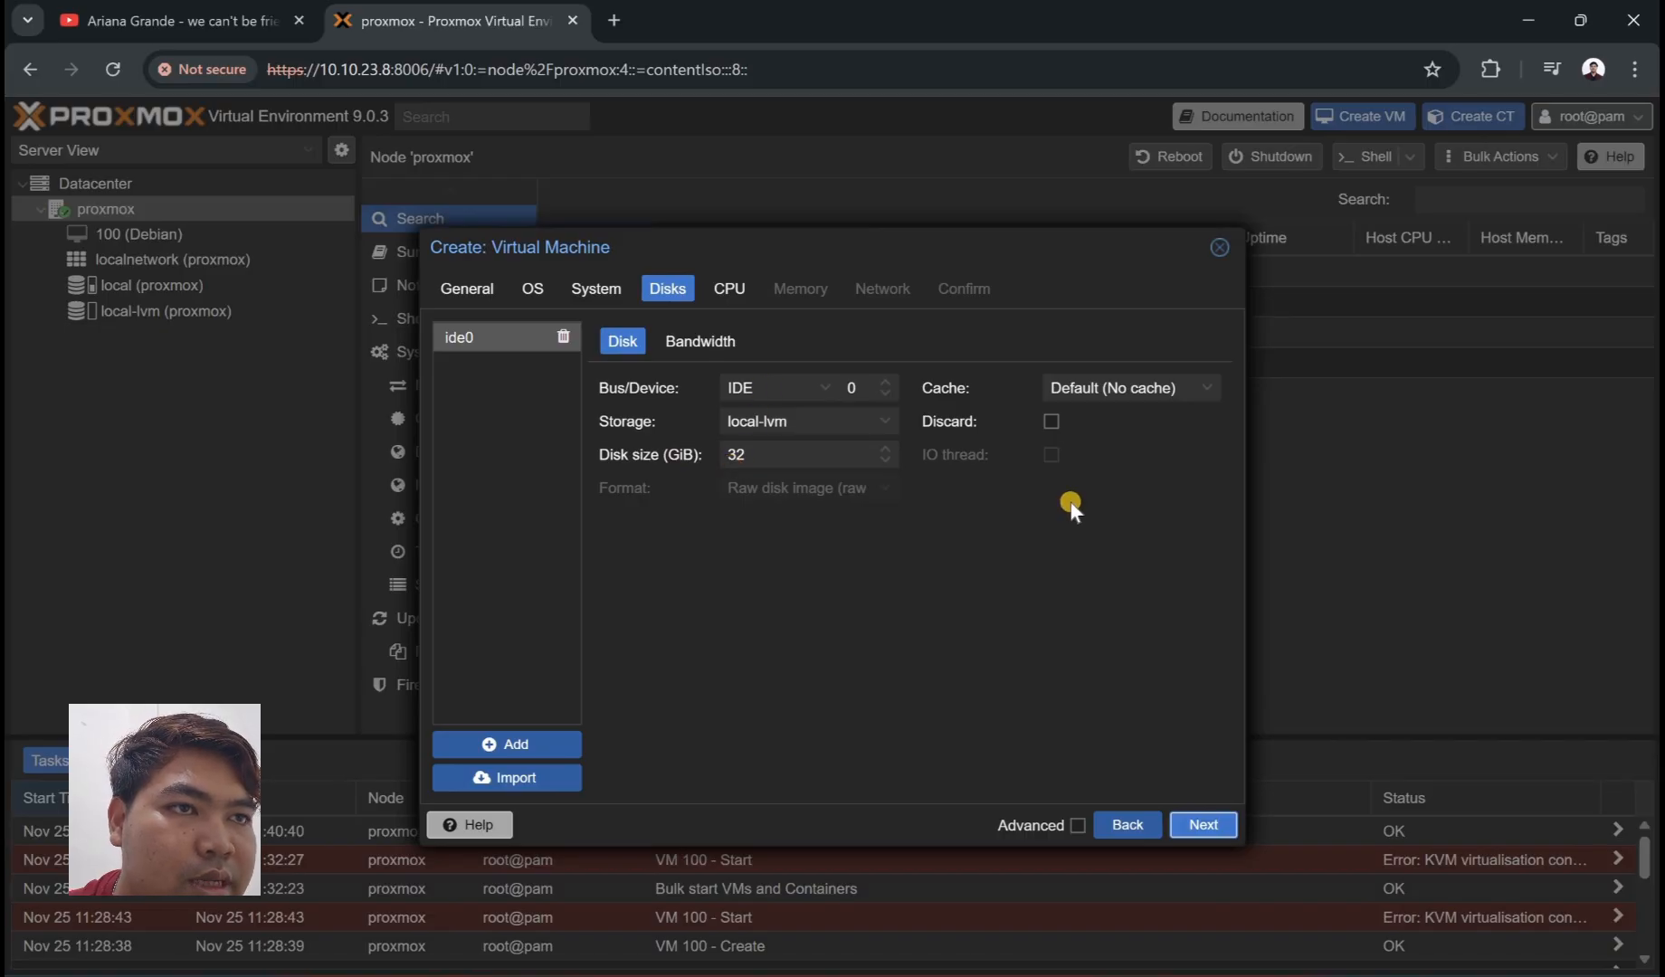
click(858, 492)
click(832, 462)
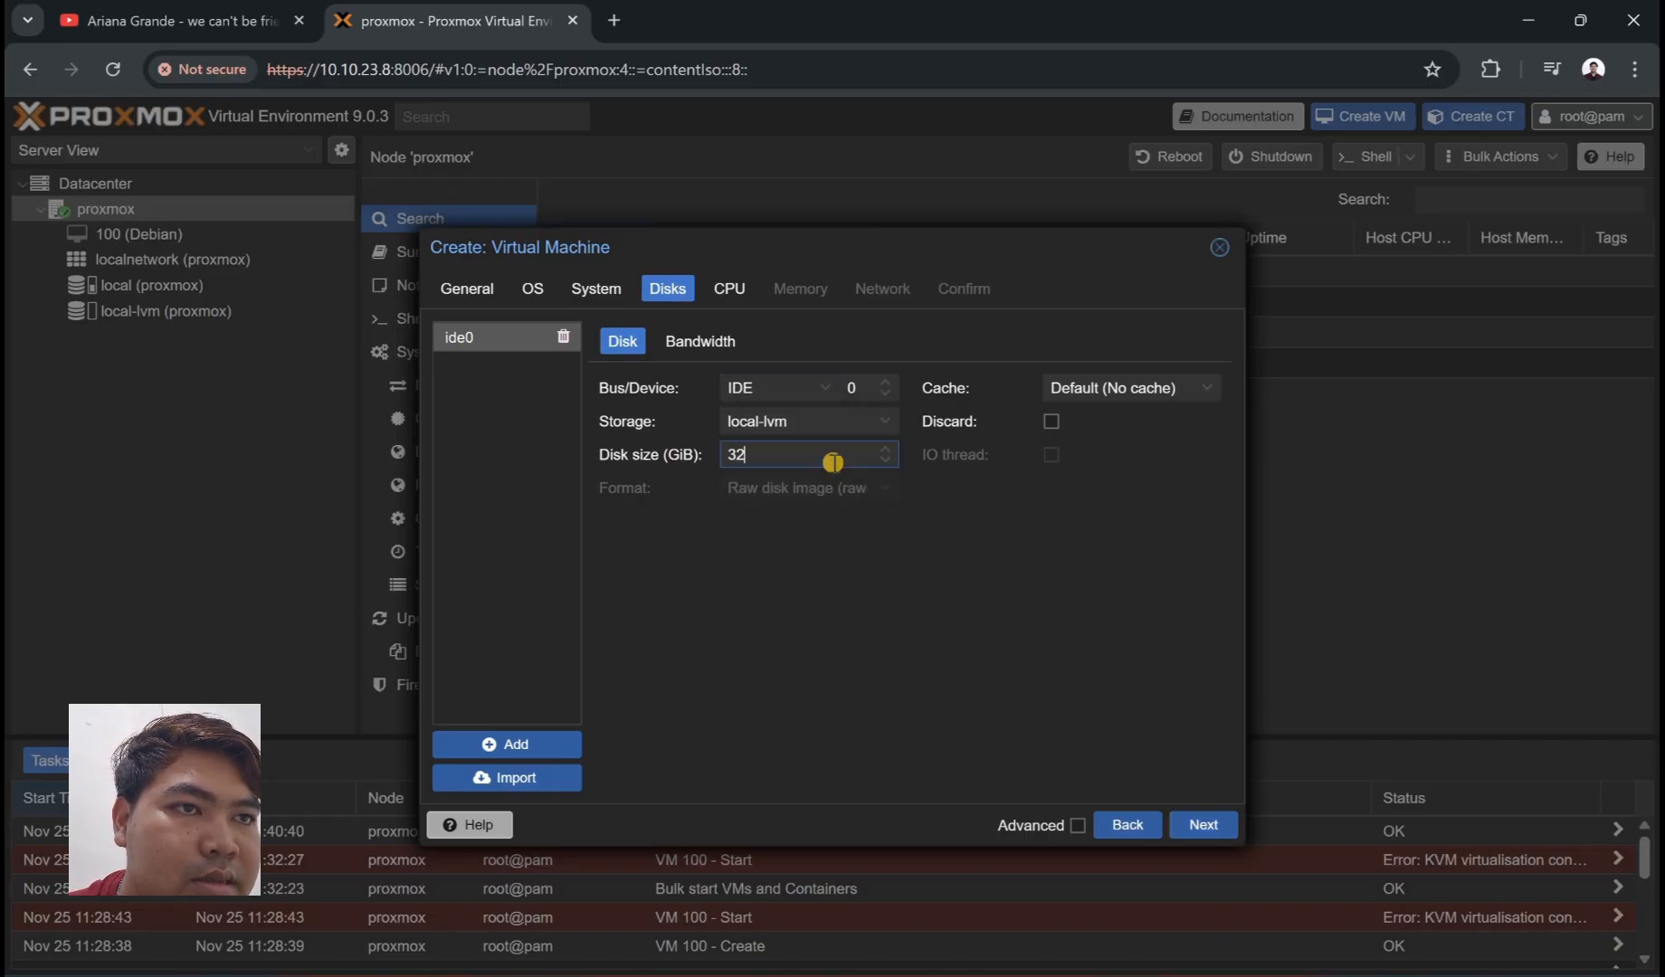
key(BackSpace)
key(BackSpace)
text(5)
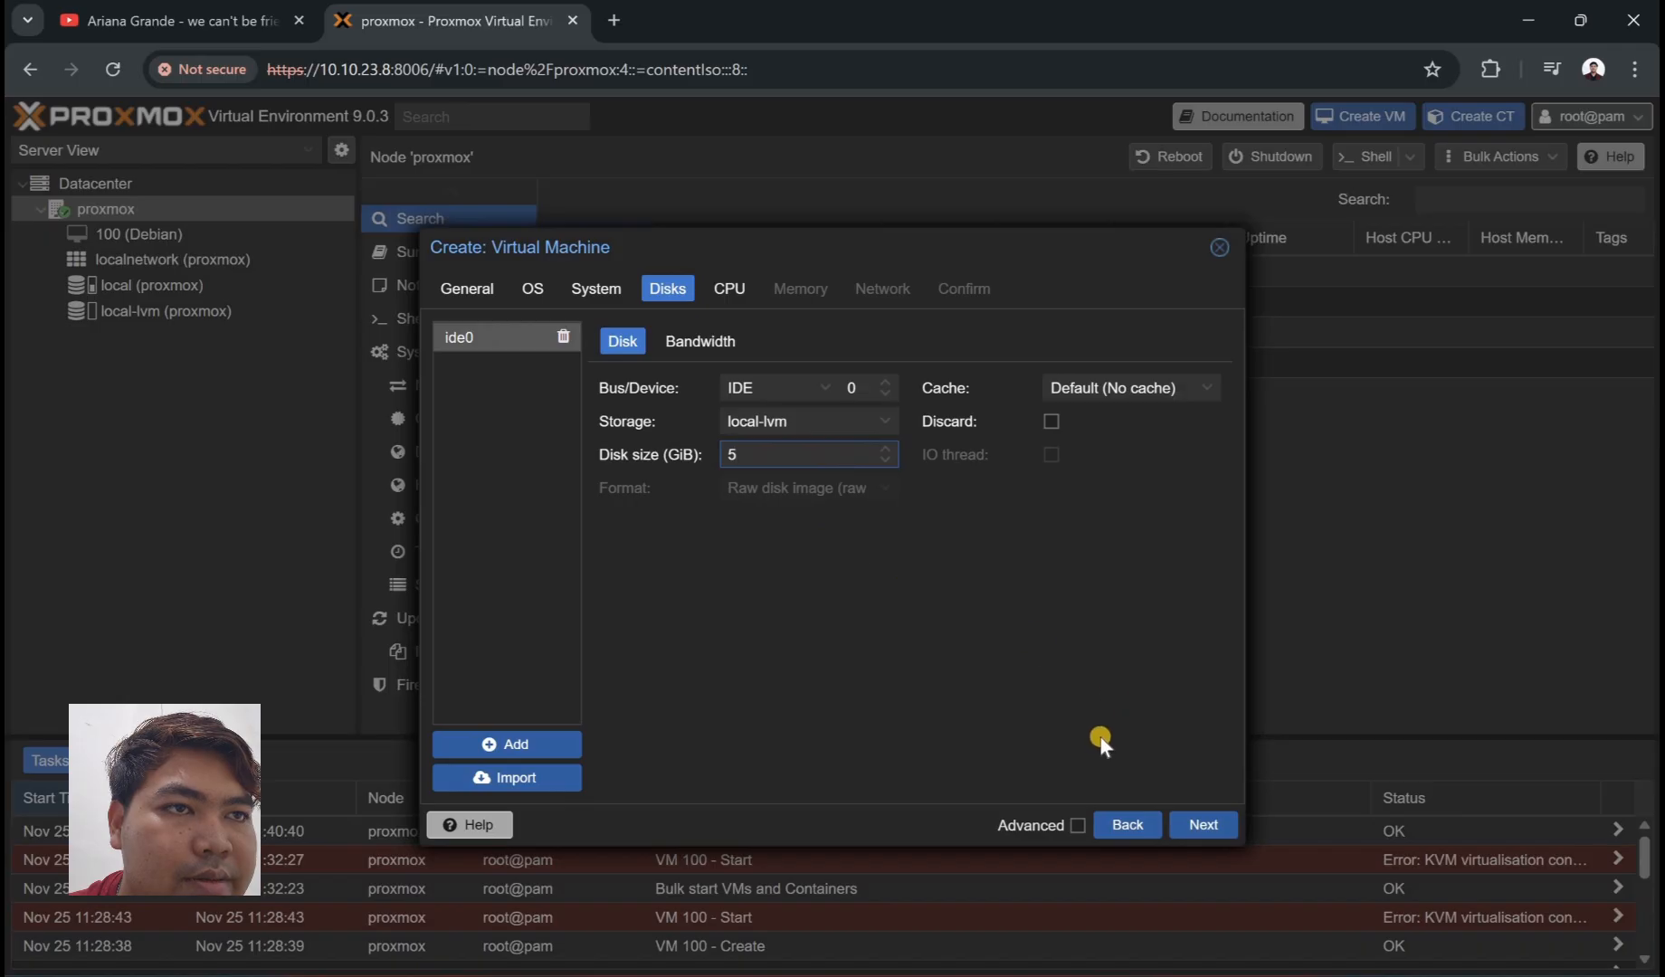
- Set the VM memory to 1024 MiB
click(1201, 826)
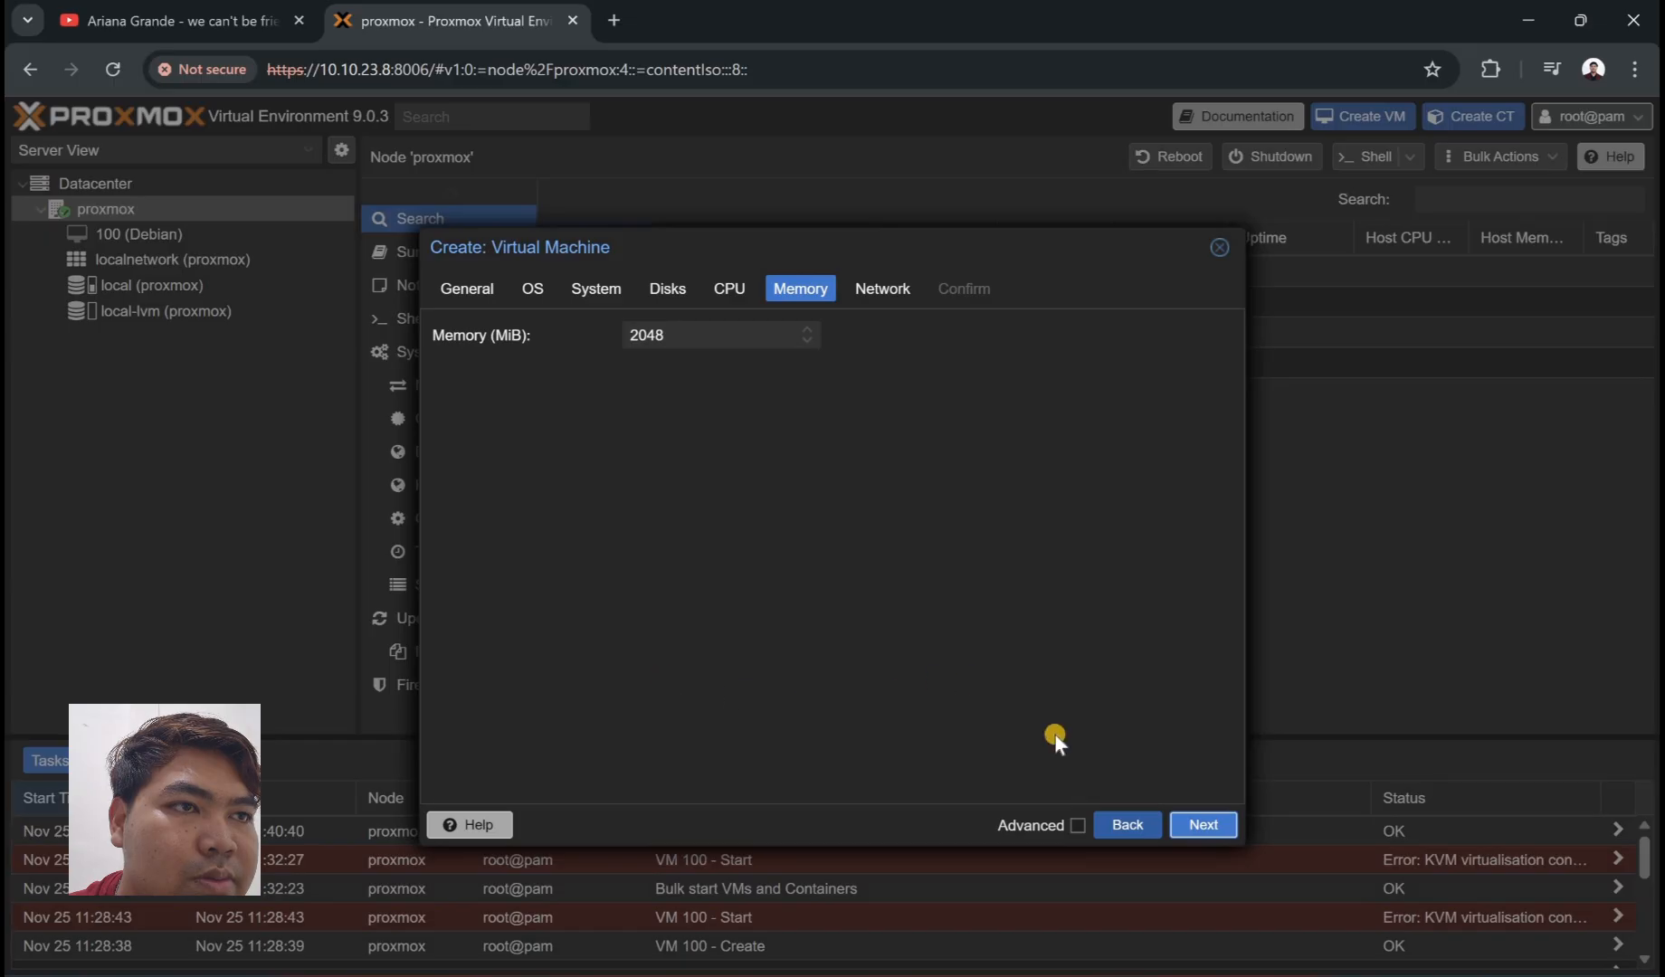
click(735, 333)
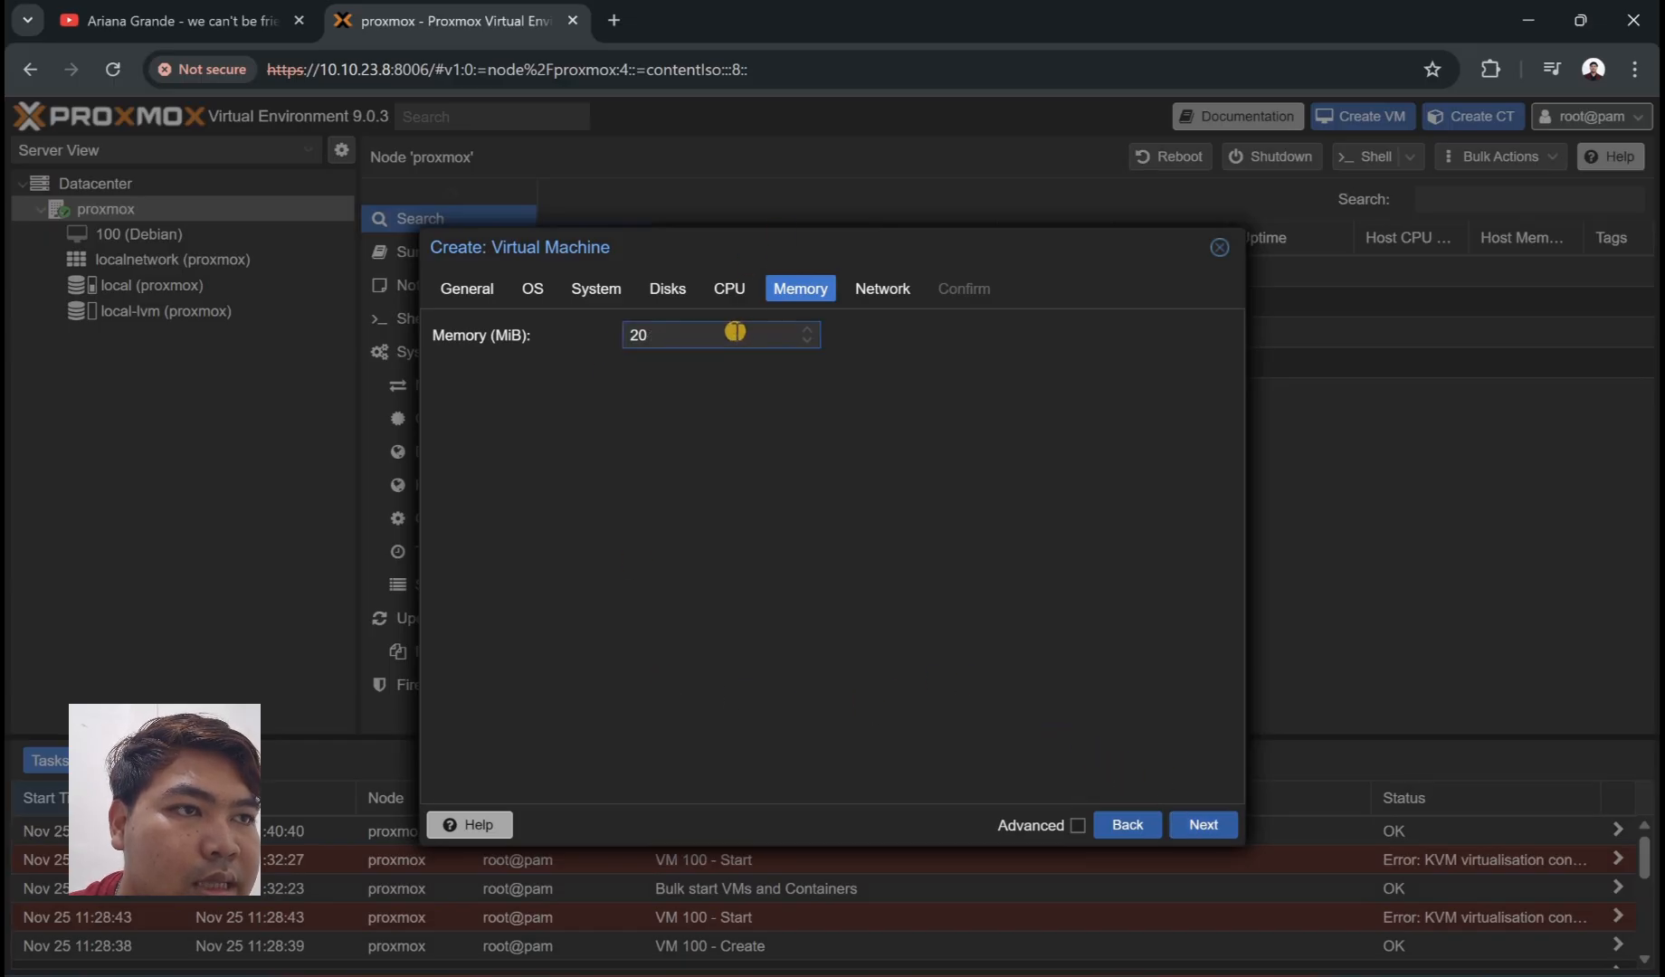
key(BackSpace)
key(BackSpace)
text(1024)
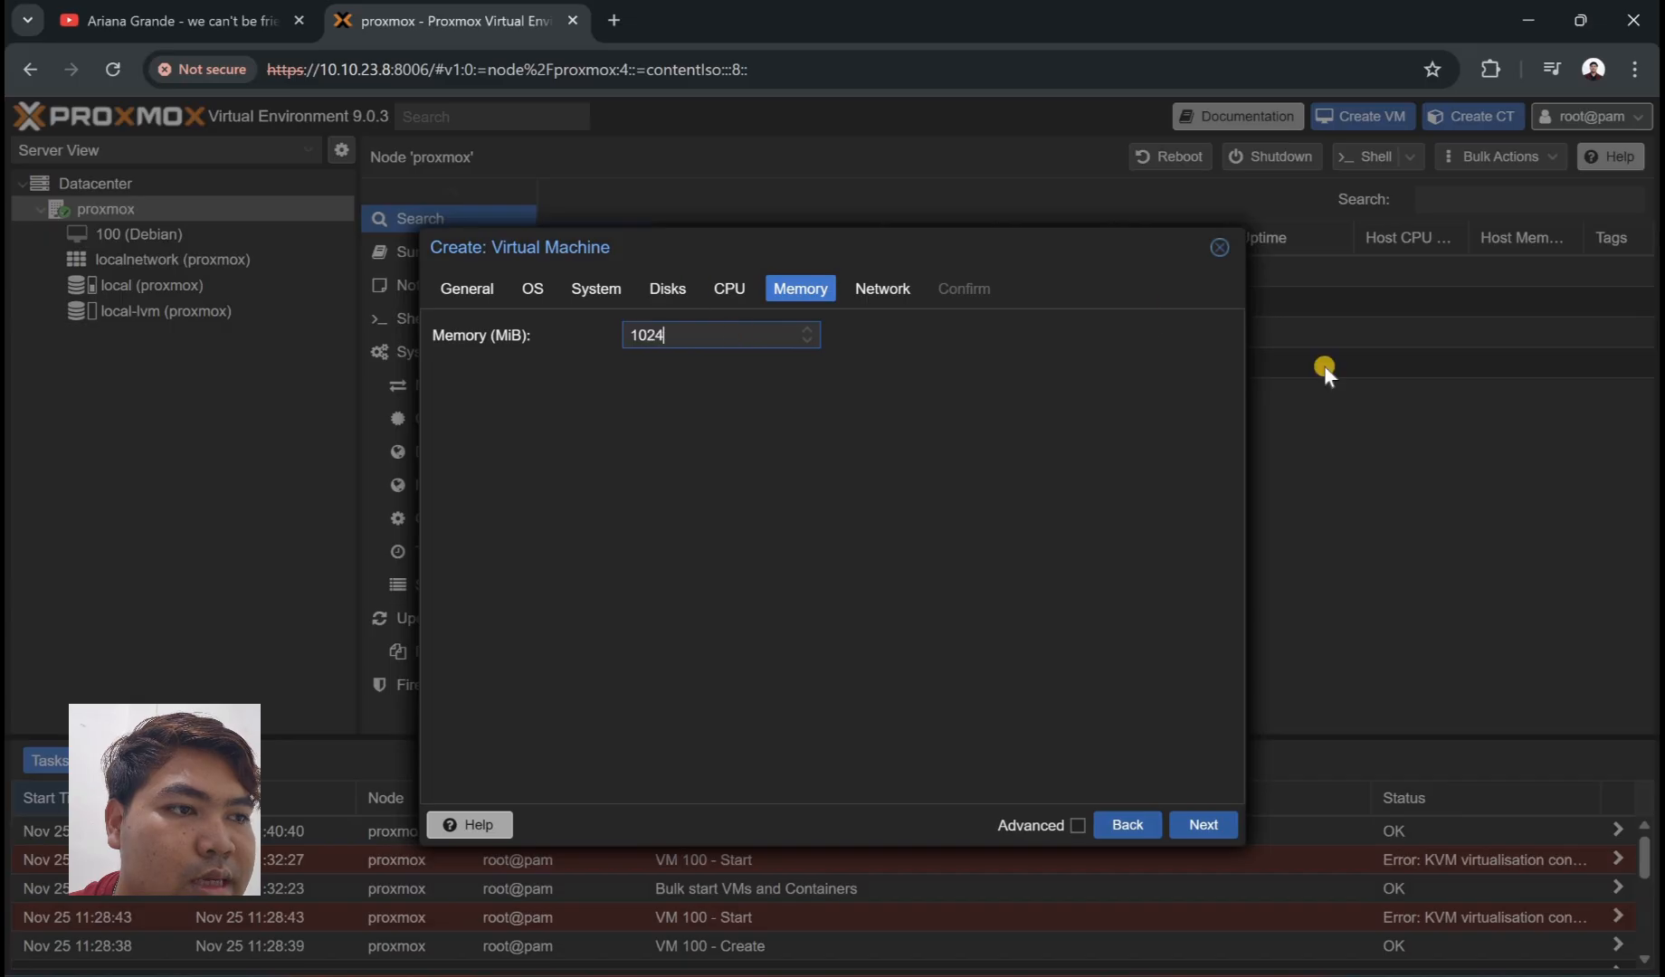
- Choose Intel E1000 as the network card model
click(1229, 827)
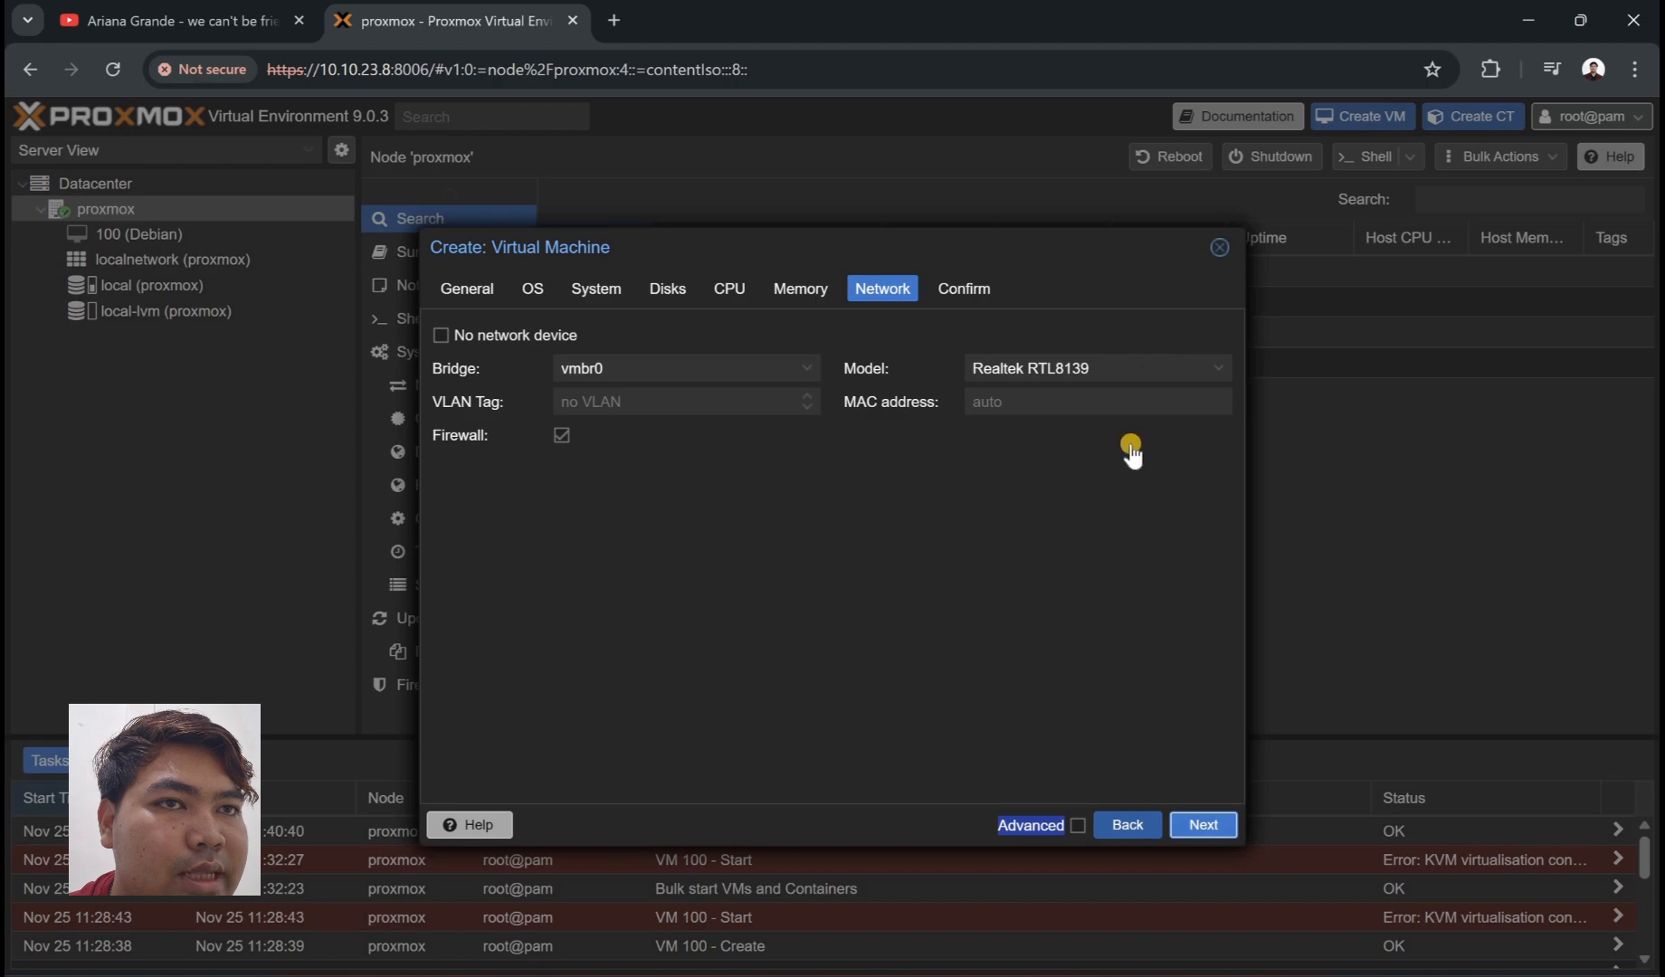
click(1142, 367)
key(Up)
key(Up)
key(Up)
key(Return)
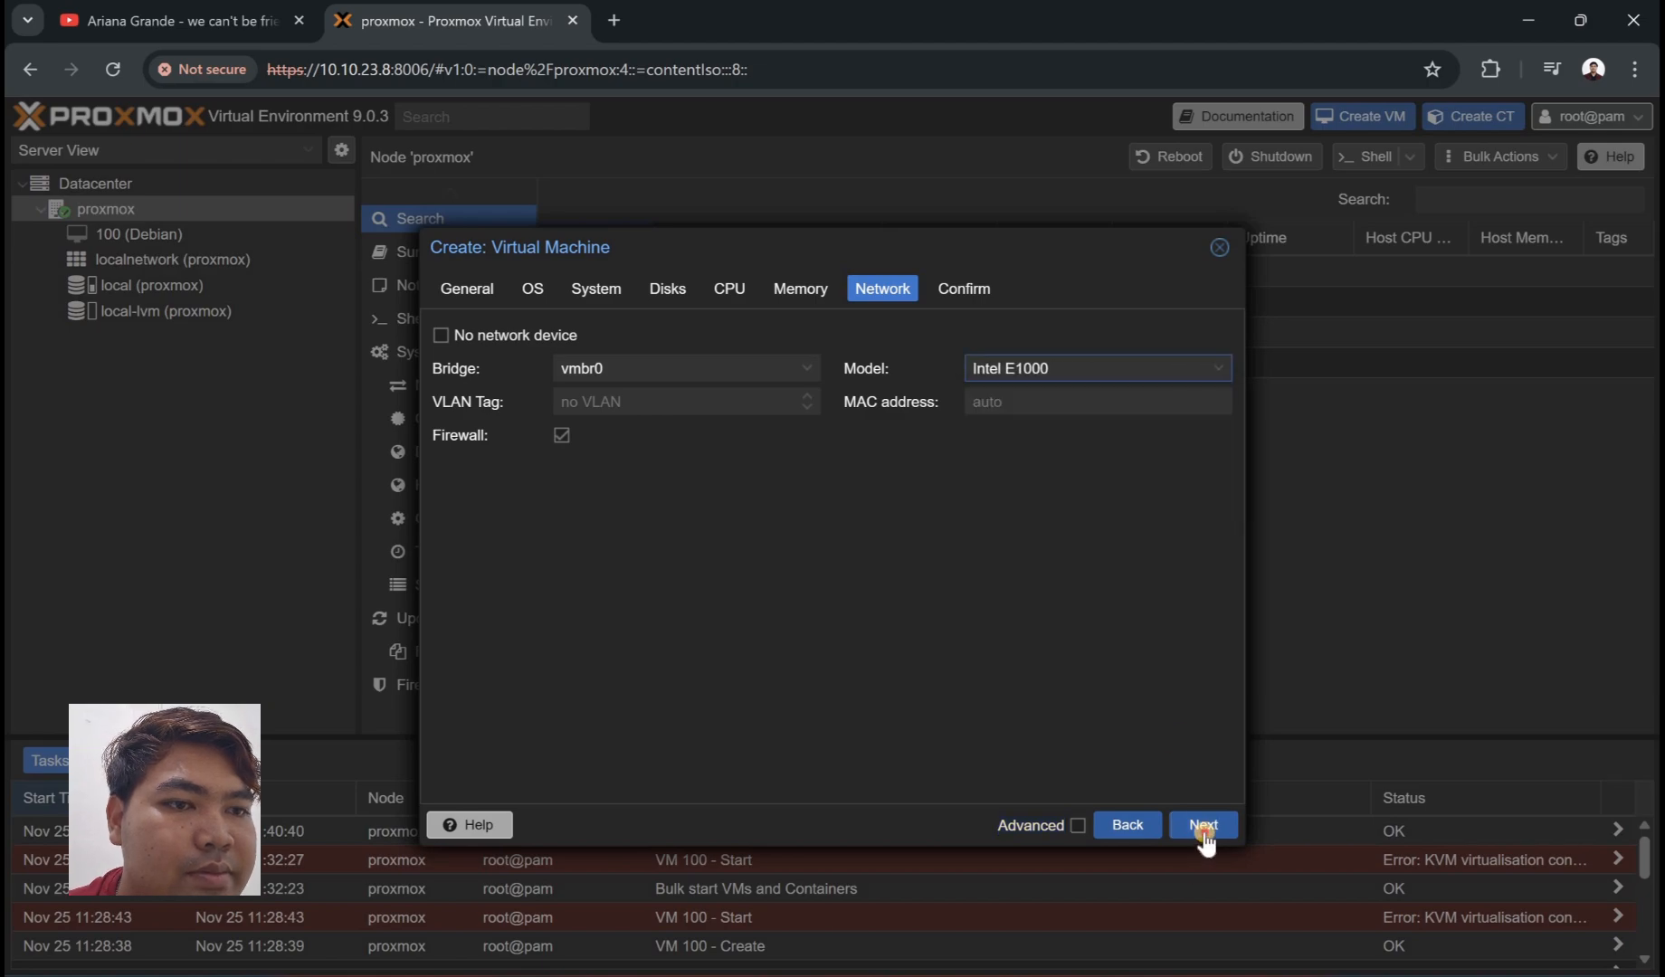
click(1204, 825)
- Finish creating VM 101, then start adding a new user named debian
click(1205, 814)
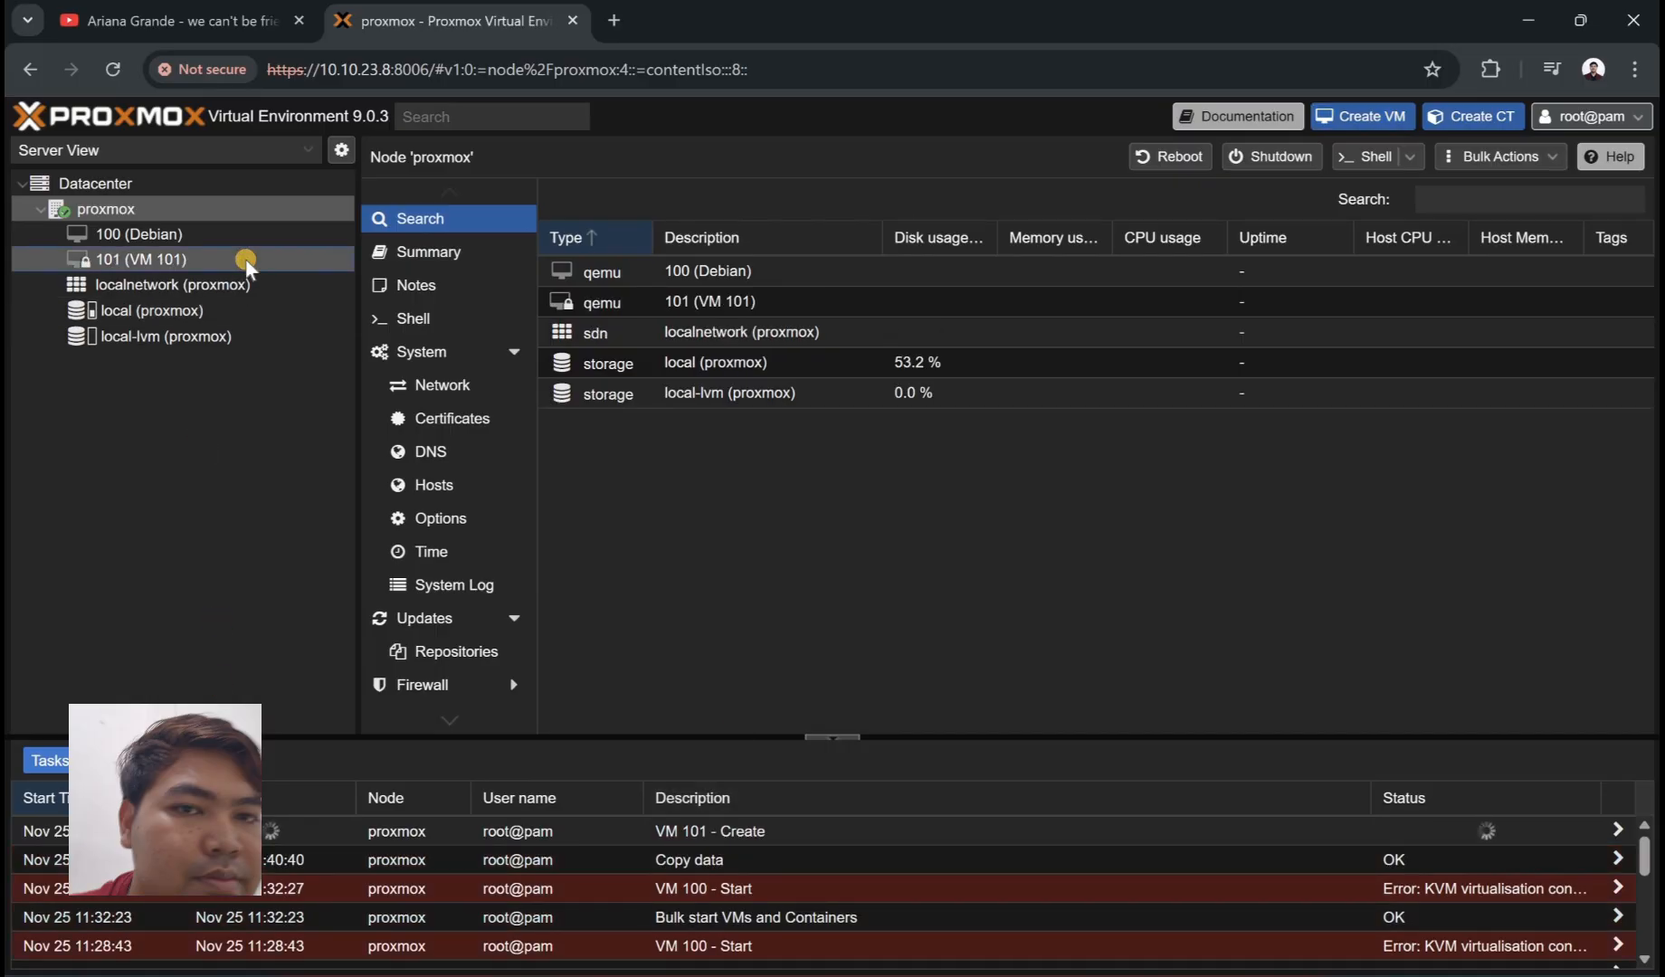
click(246, 258)
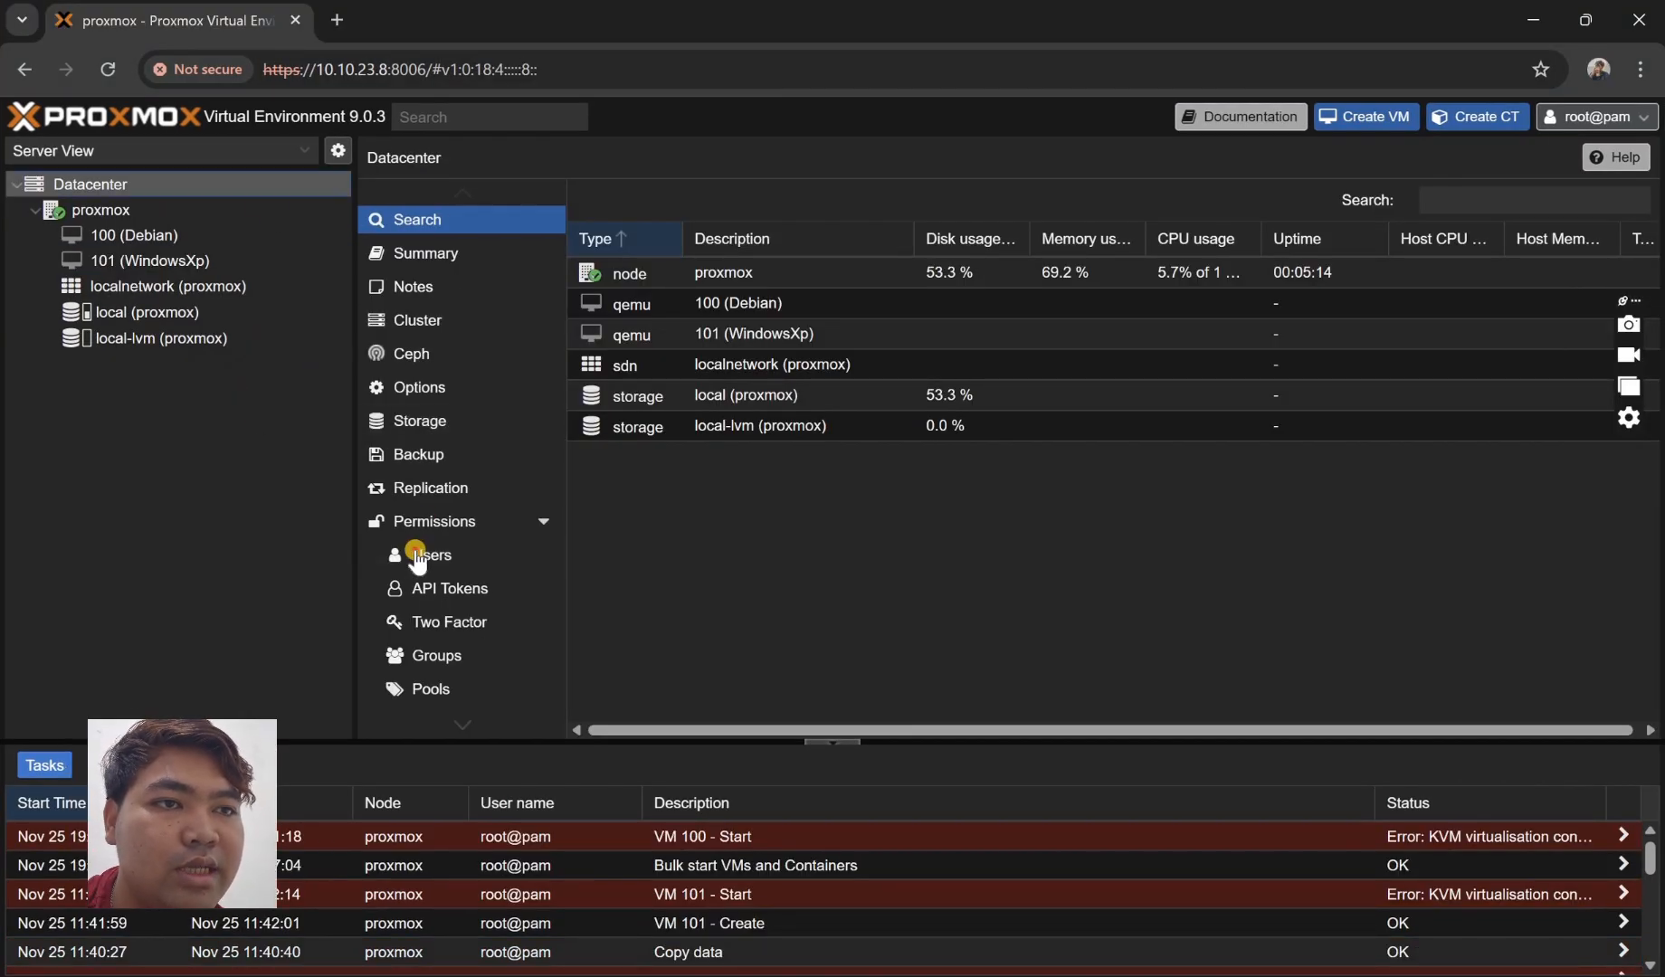
click(493, 554)
click(597, 201)
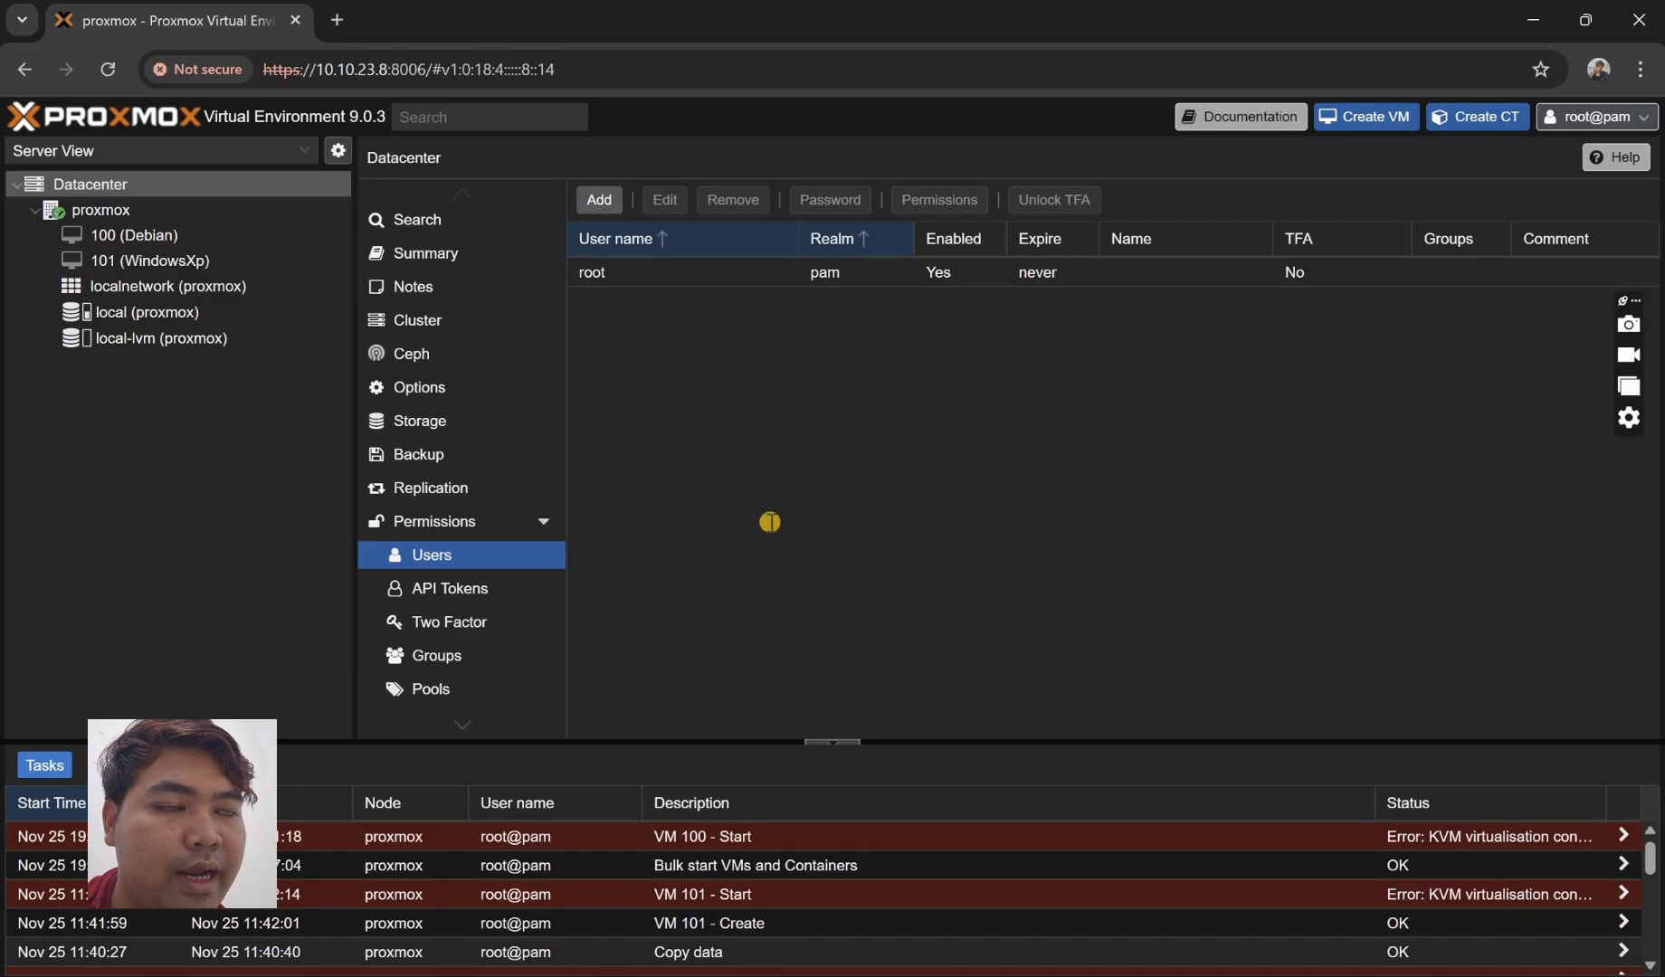
click(738, 453)
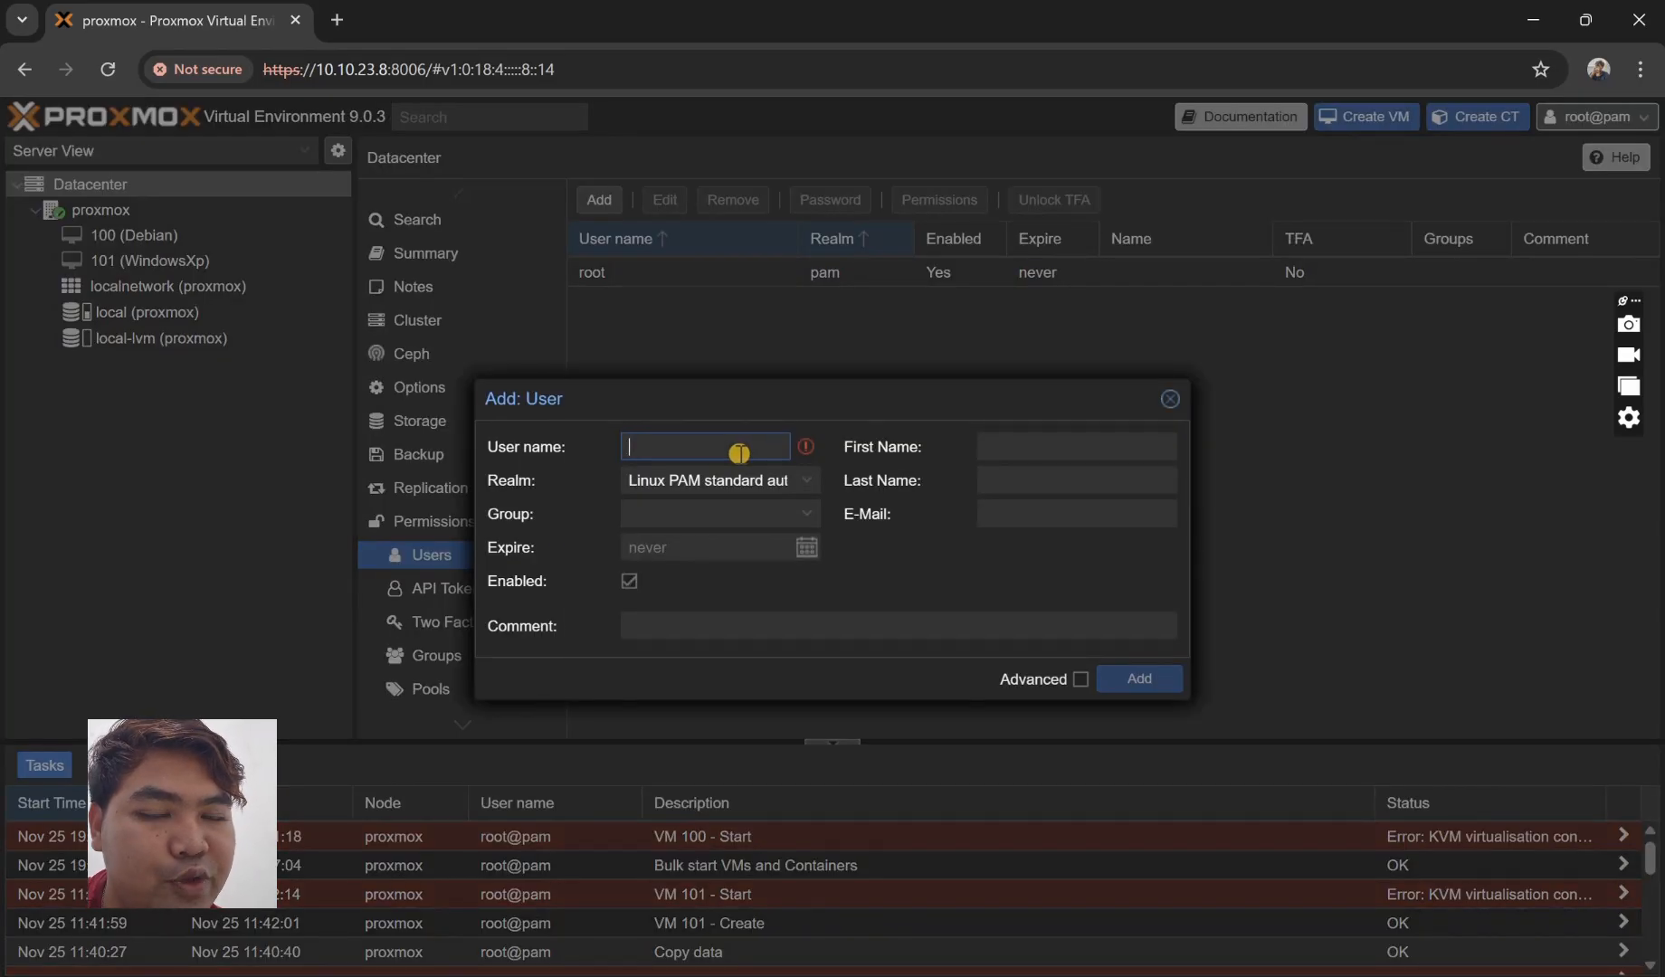
text(debian)
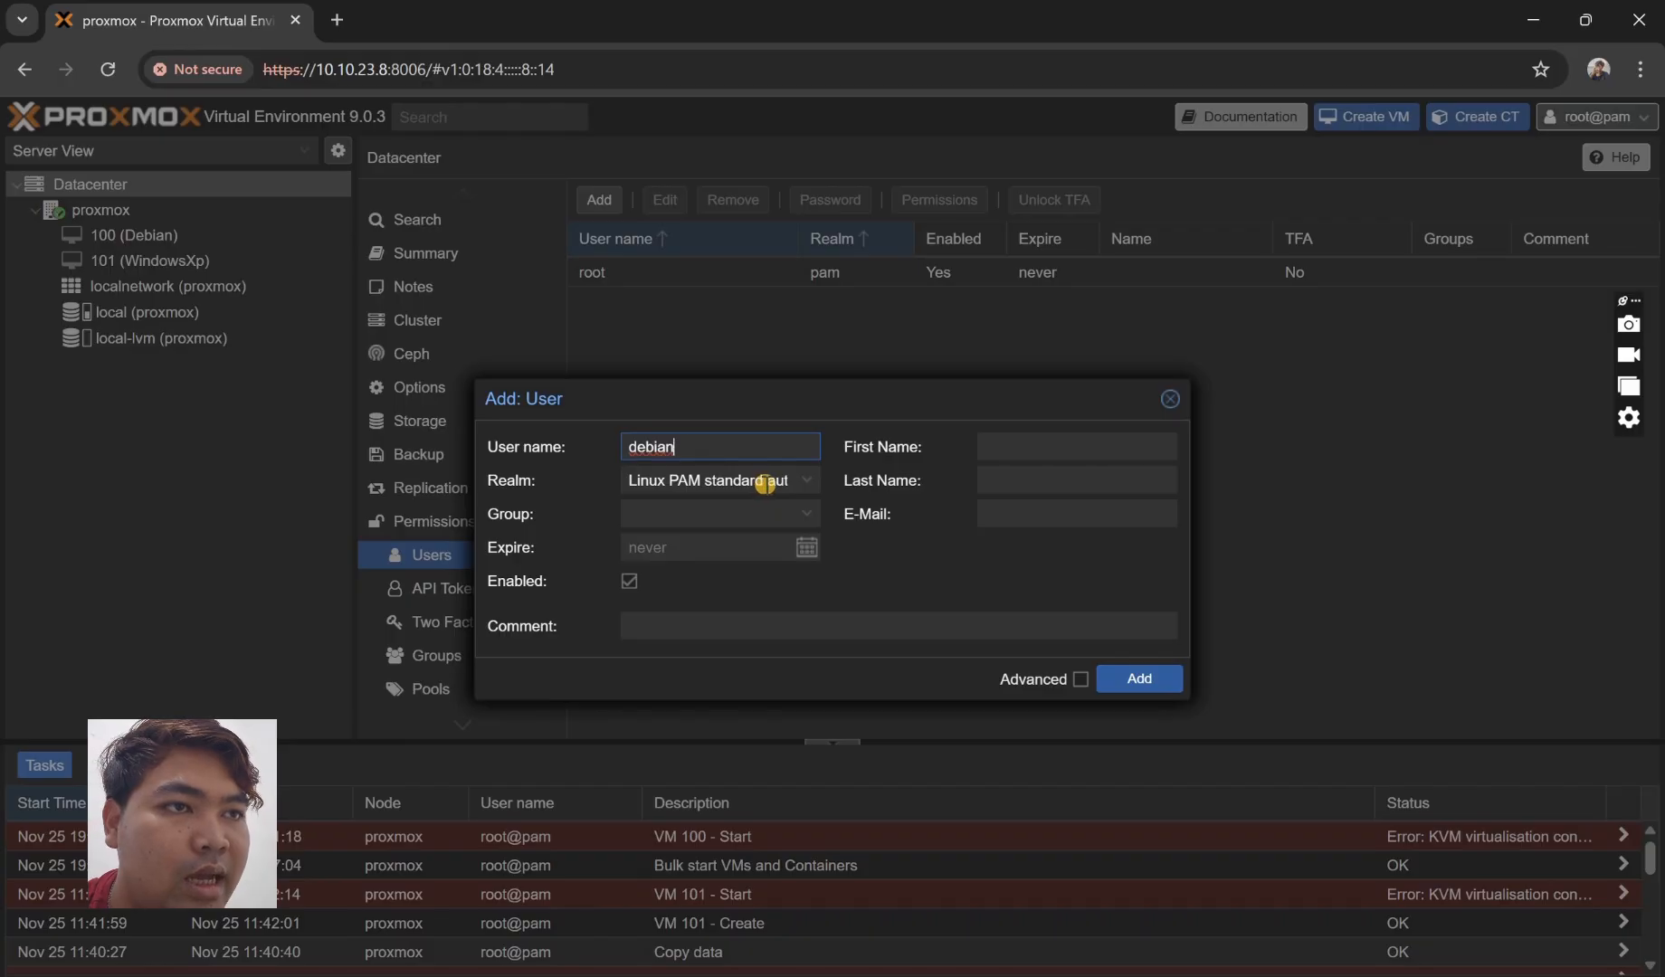
- Put the user in the Proxmox VE authentication server realm and set its password
click(764, 482)
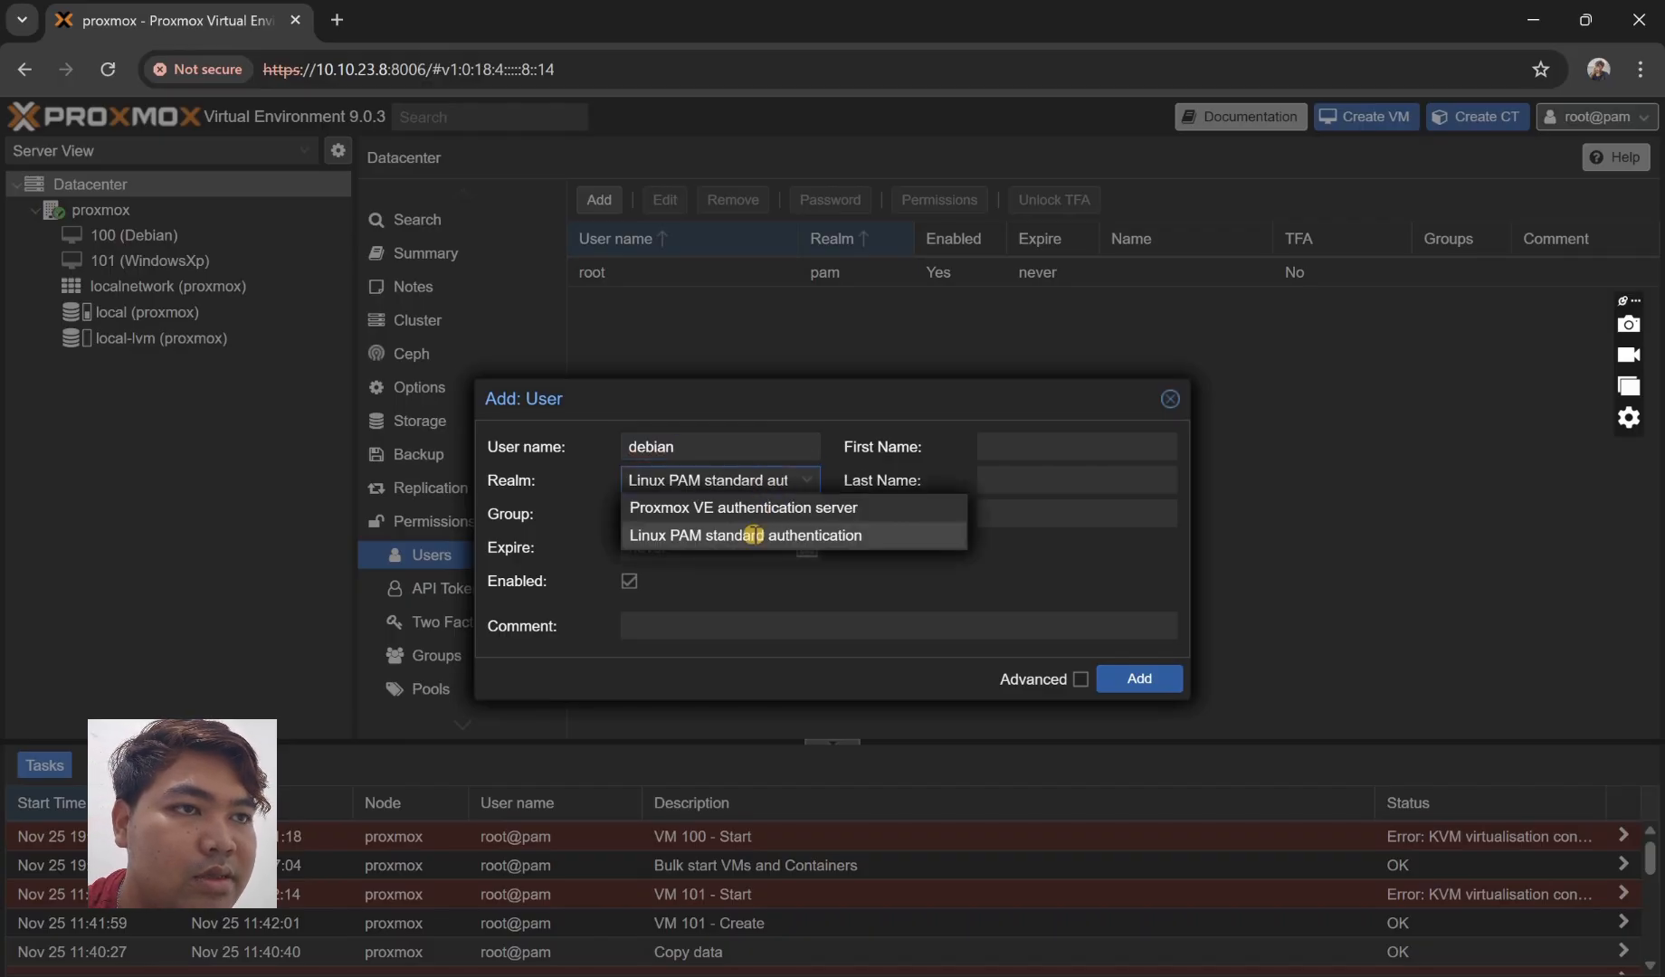
click(747, 508)
click(751, 513)
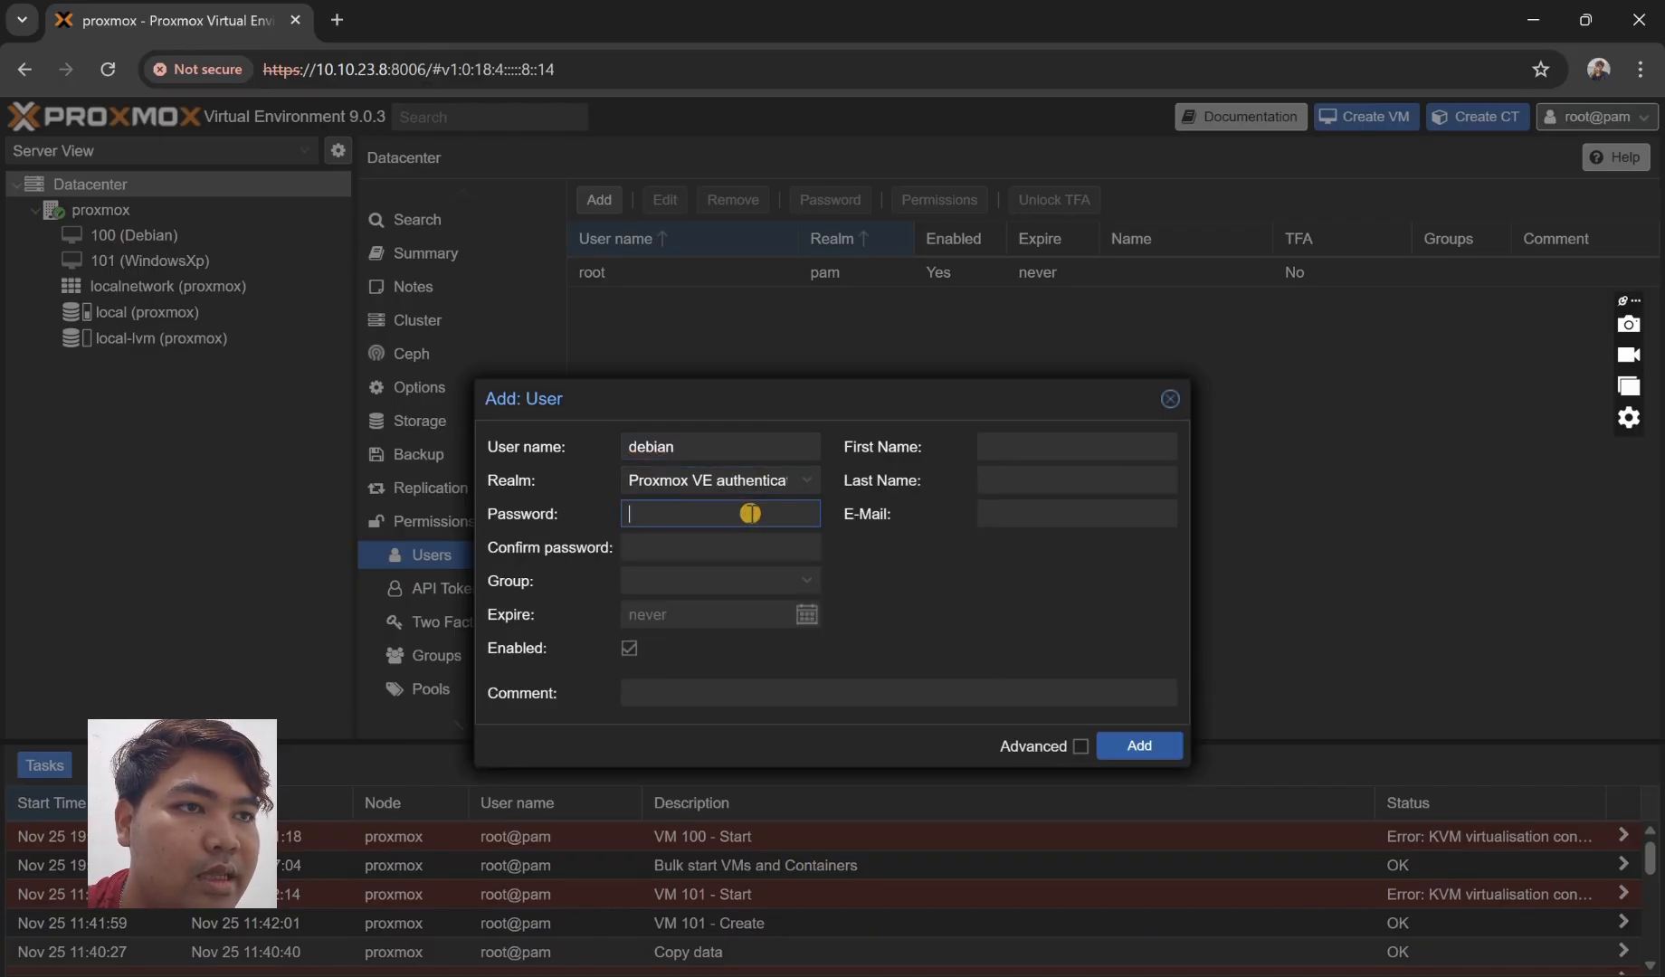
text(****)
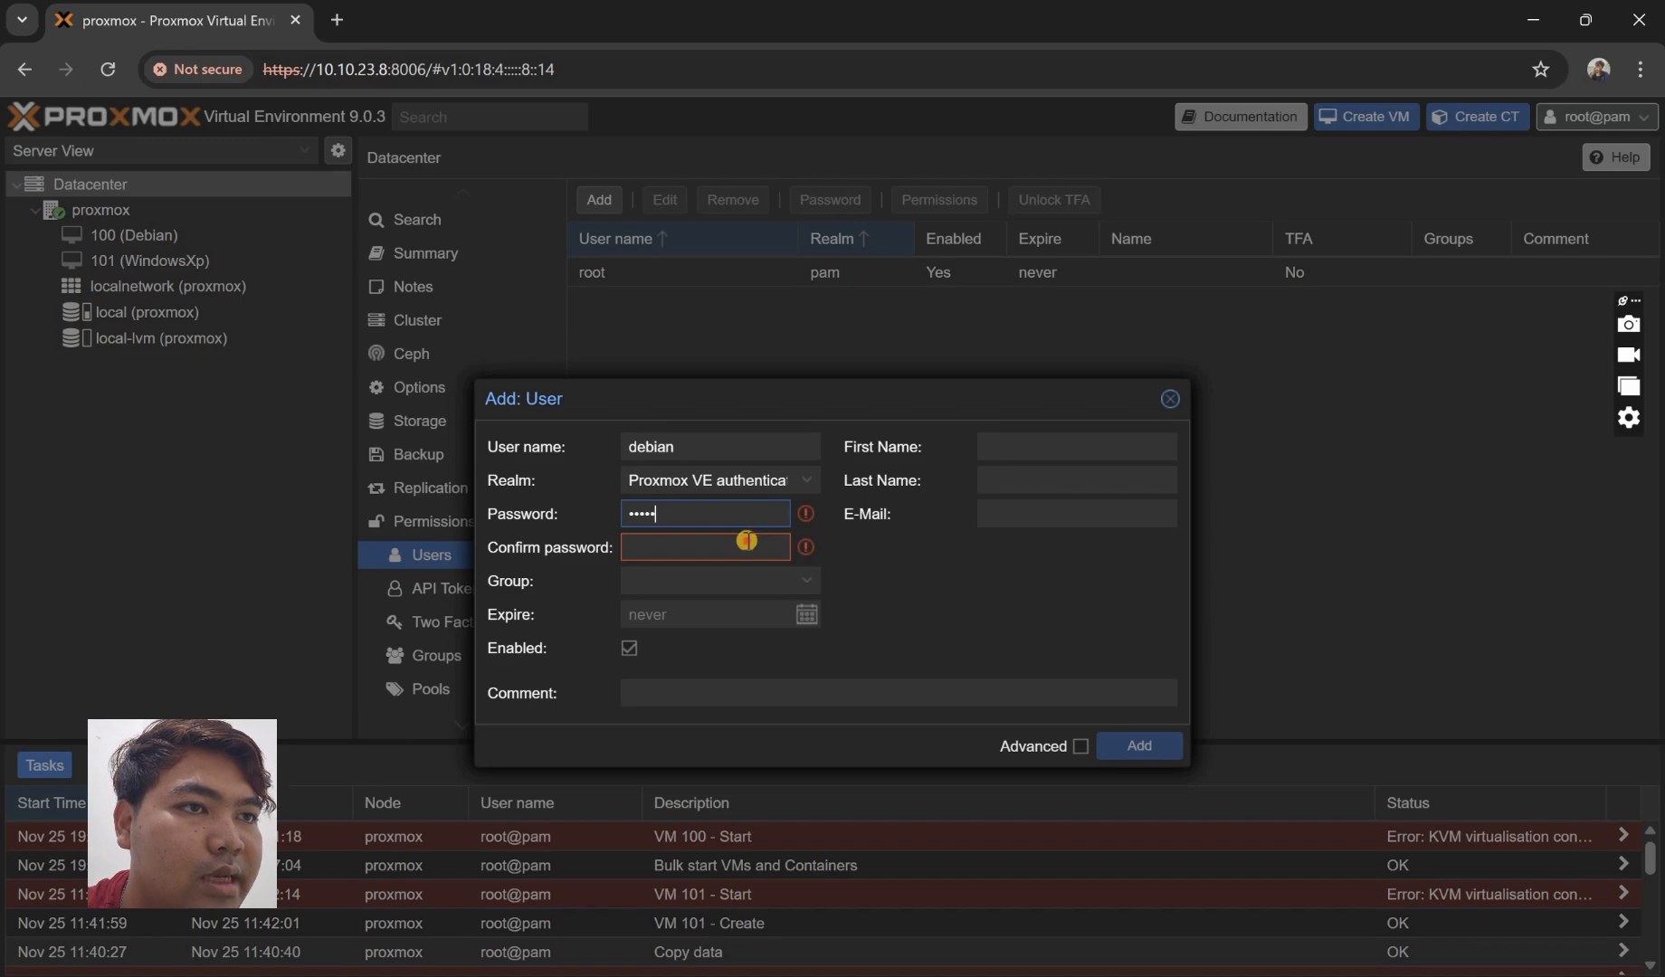
text(*)
key(Tab)
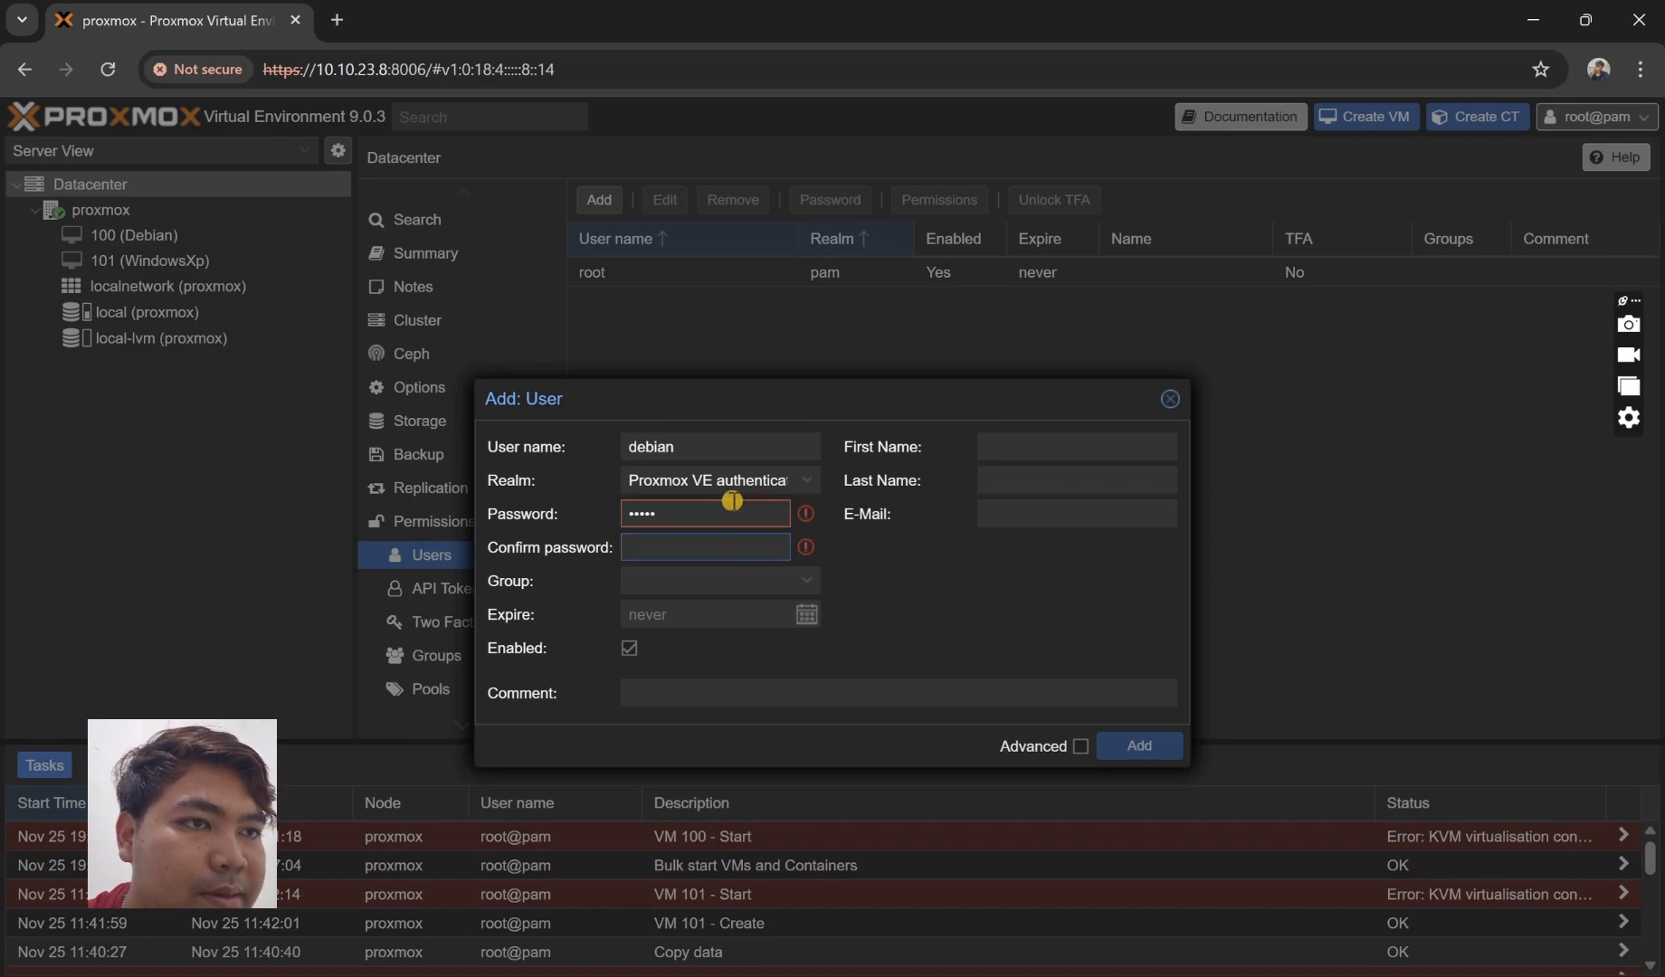
click(732, 504)
text(***)
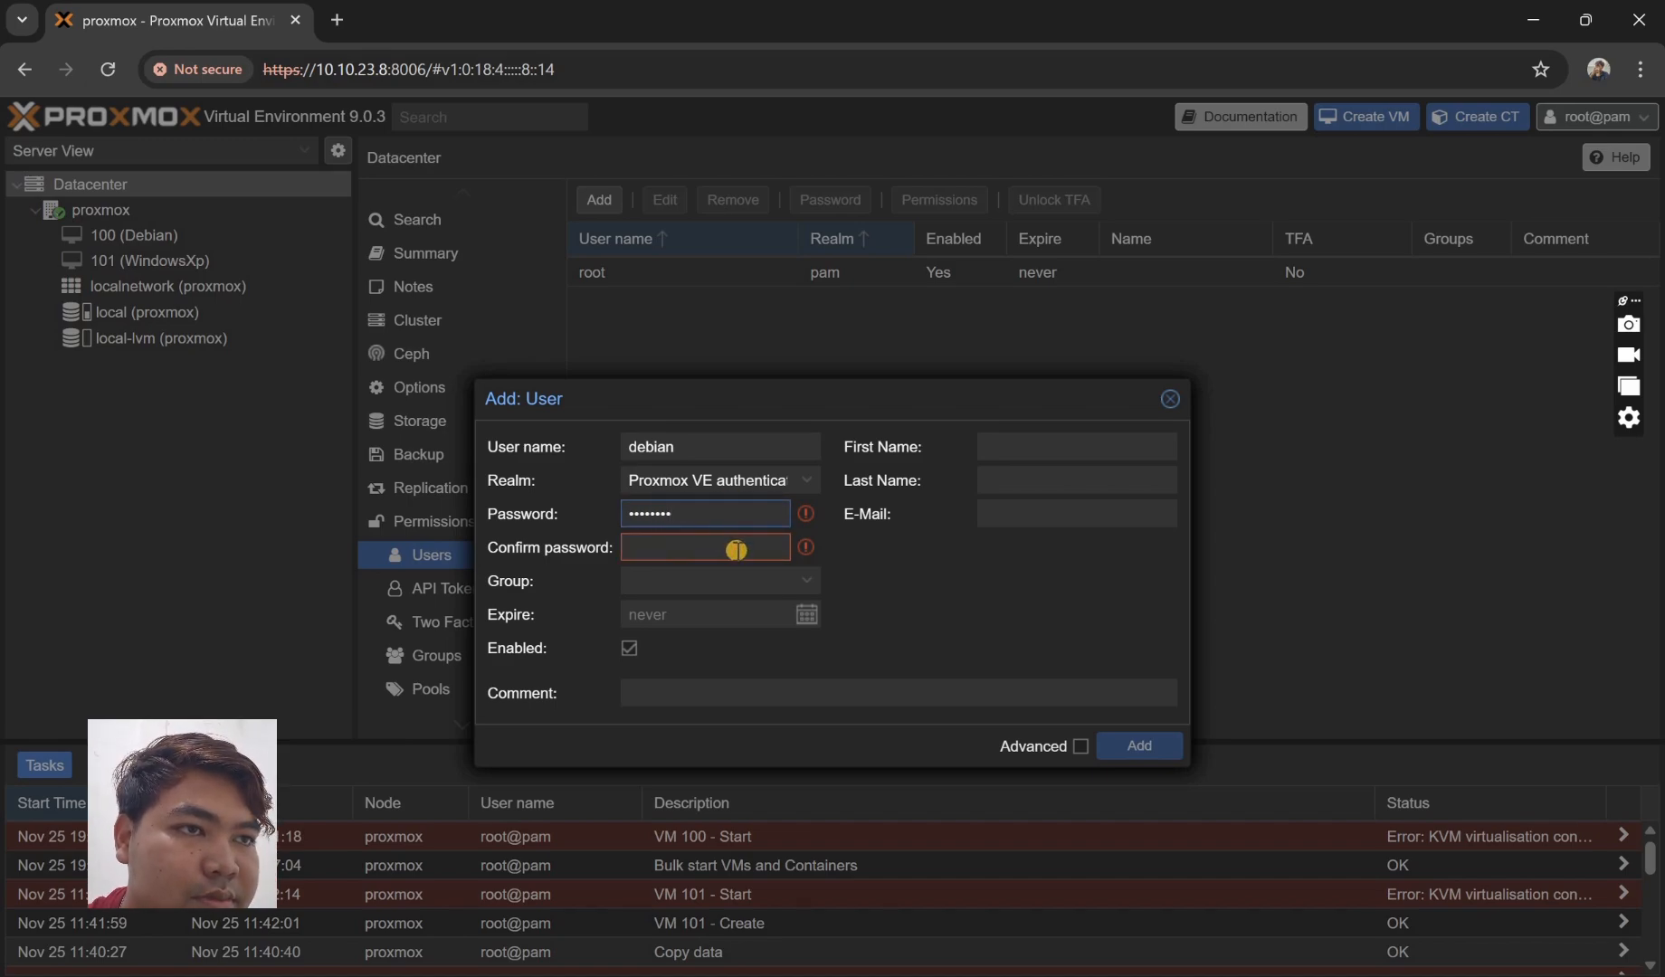
click(736, 550)
text(*)
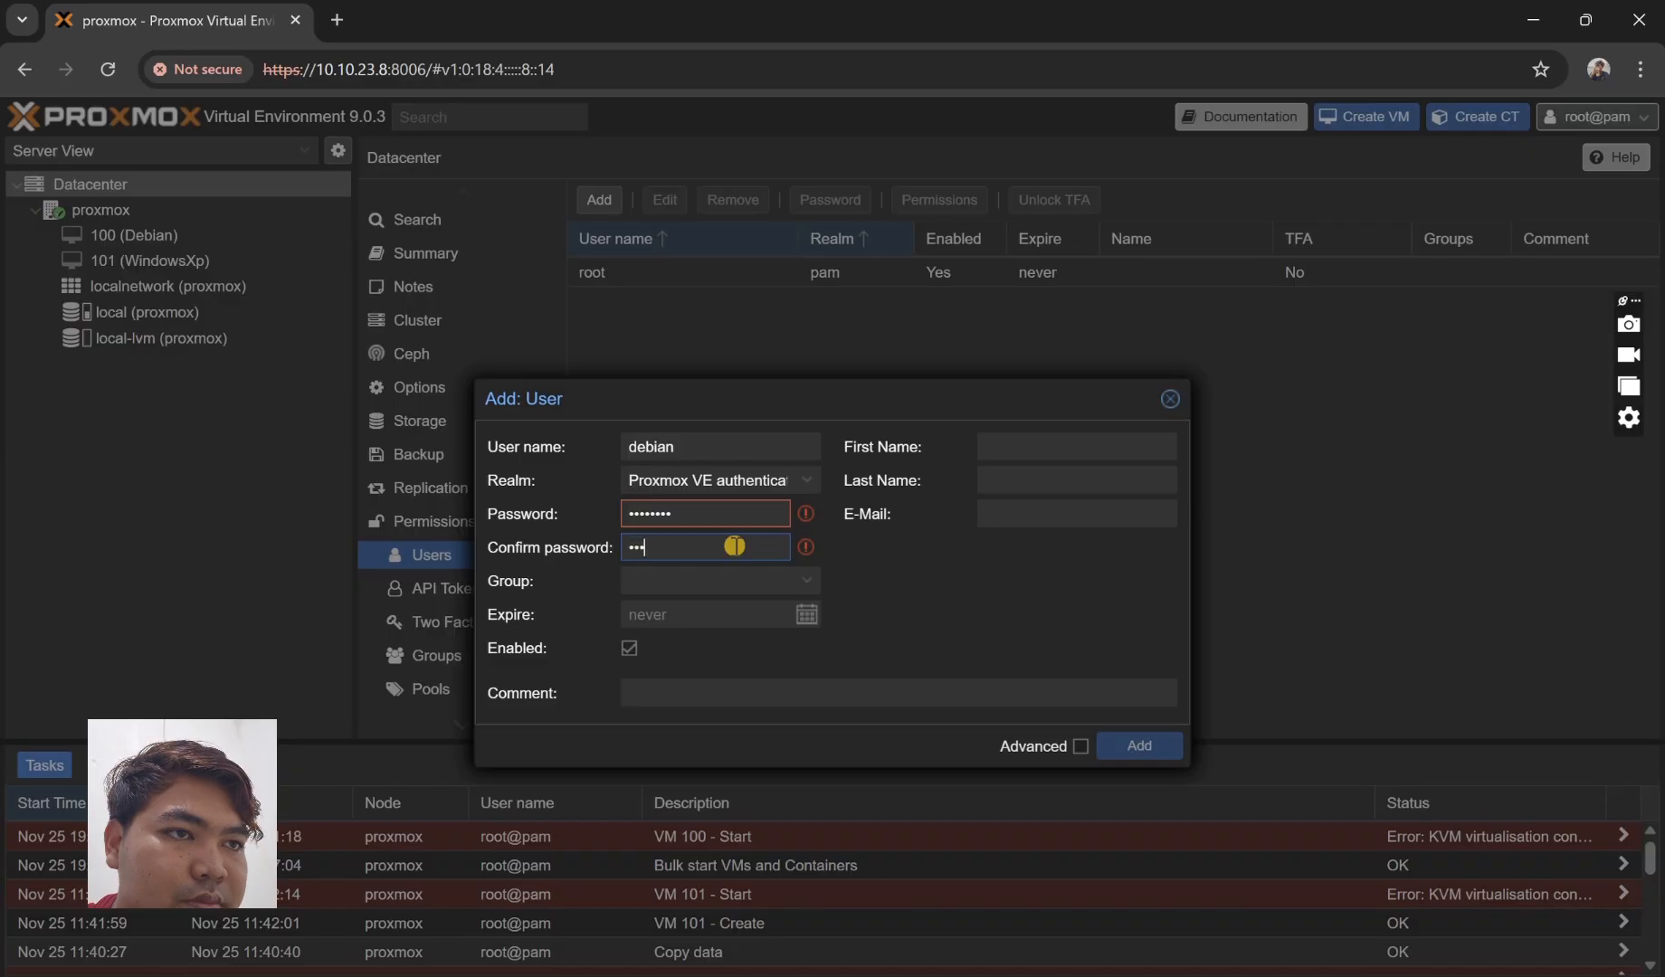
text(*******)
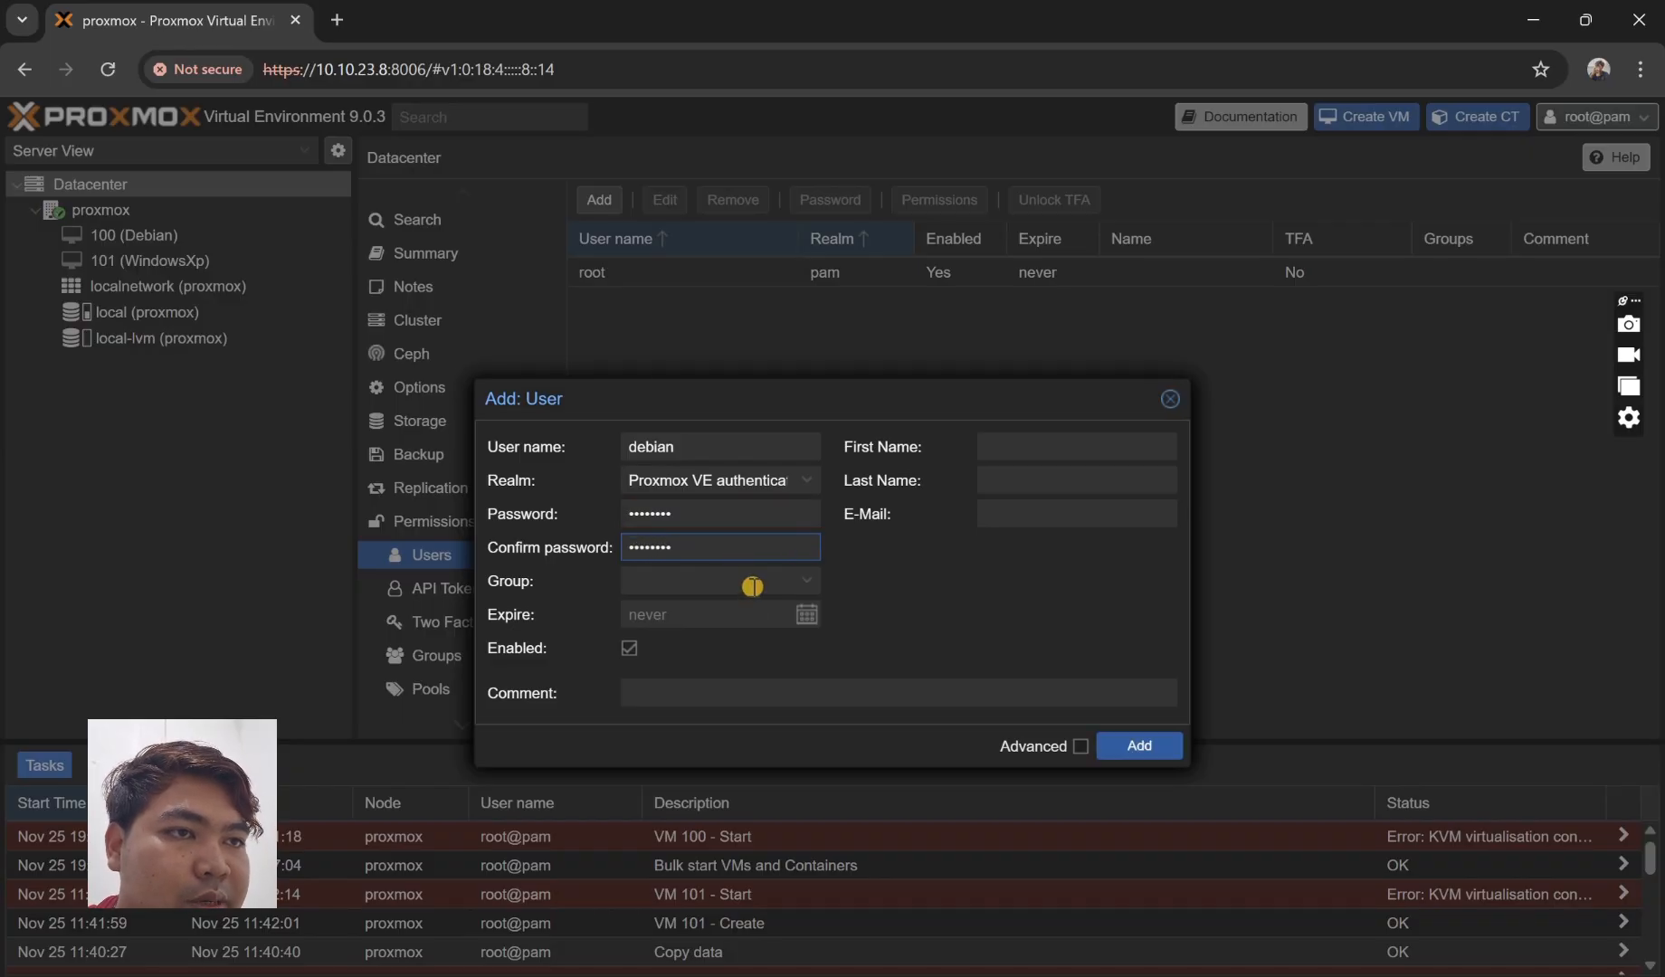
- Leave the debian user without a group or expiry and create it
click(752, 586)
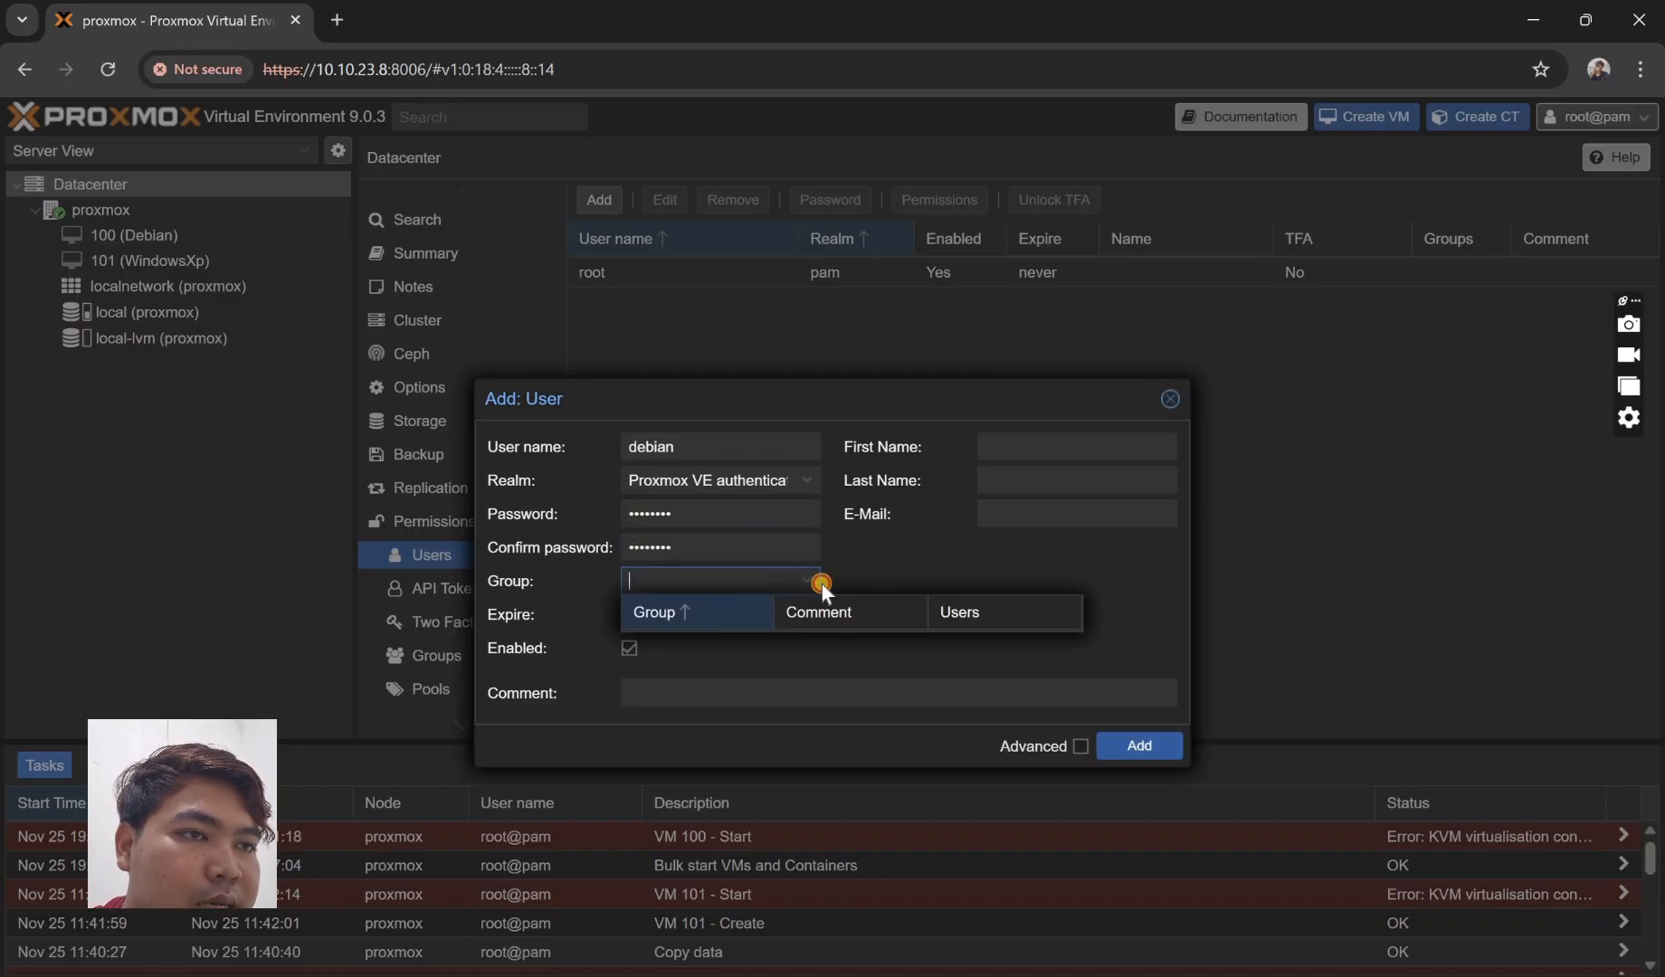
click(913, 562)
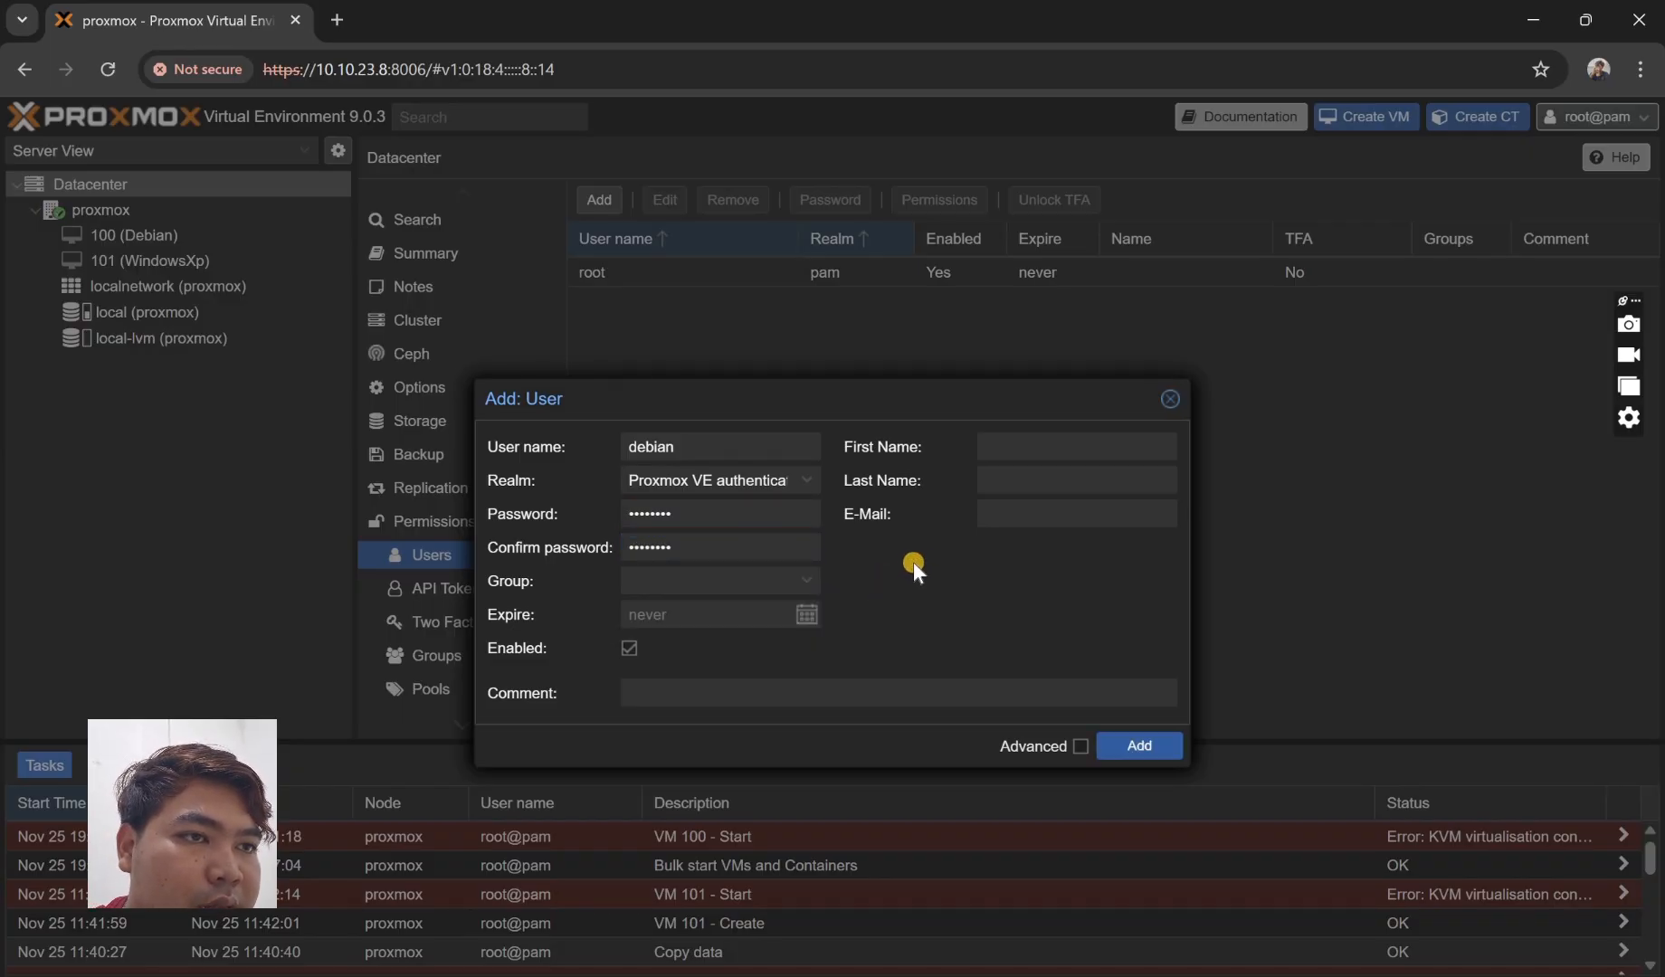
click(760, 621)
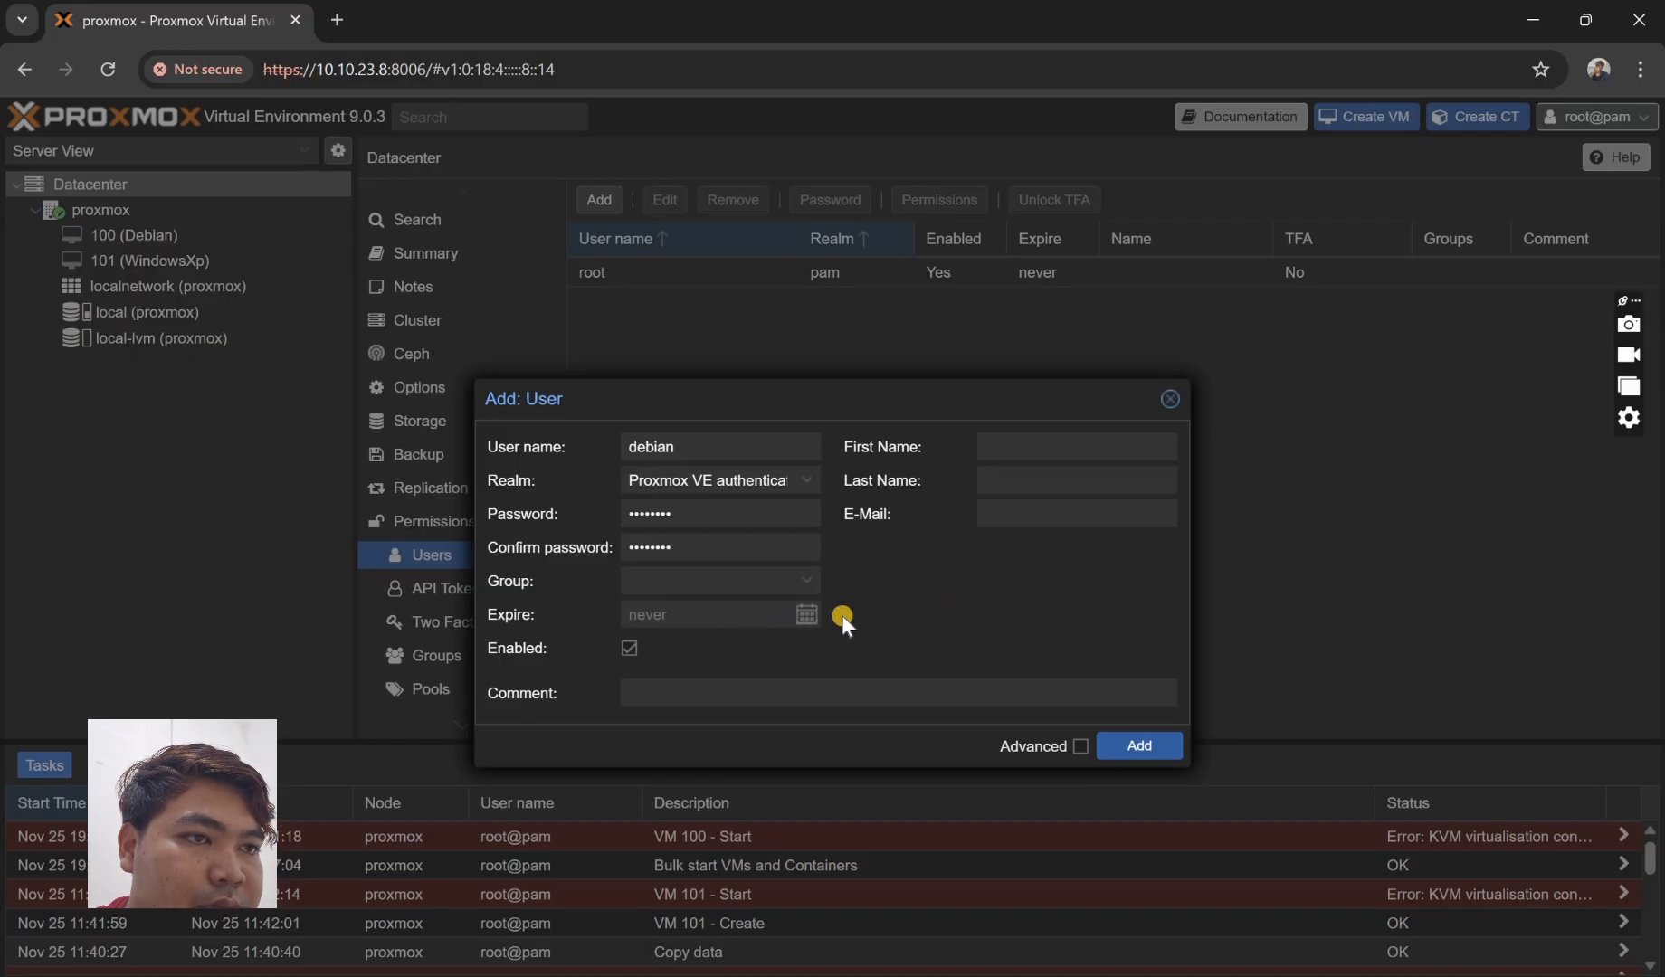
click(1054, 451)
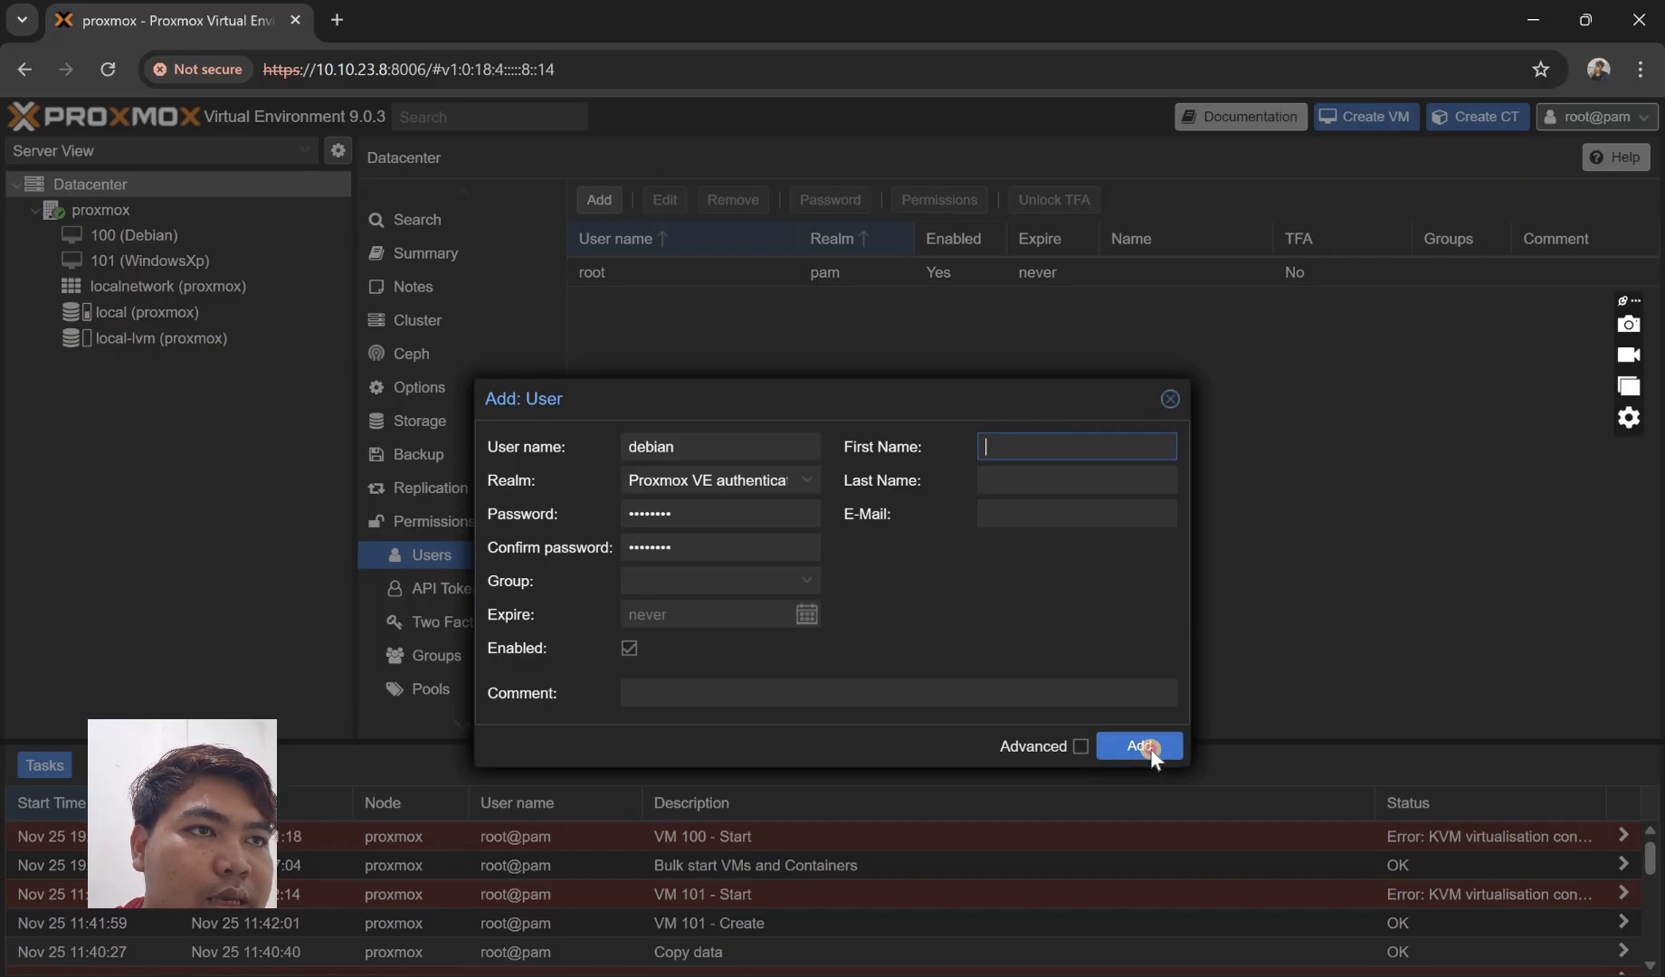
click(1146, 751)
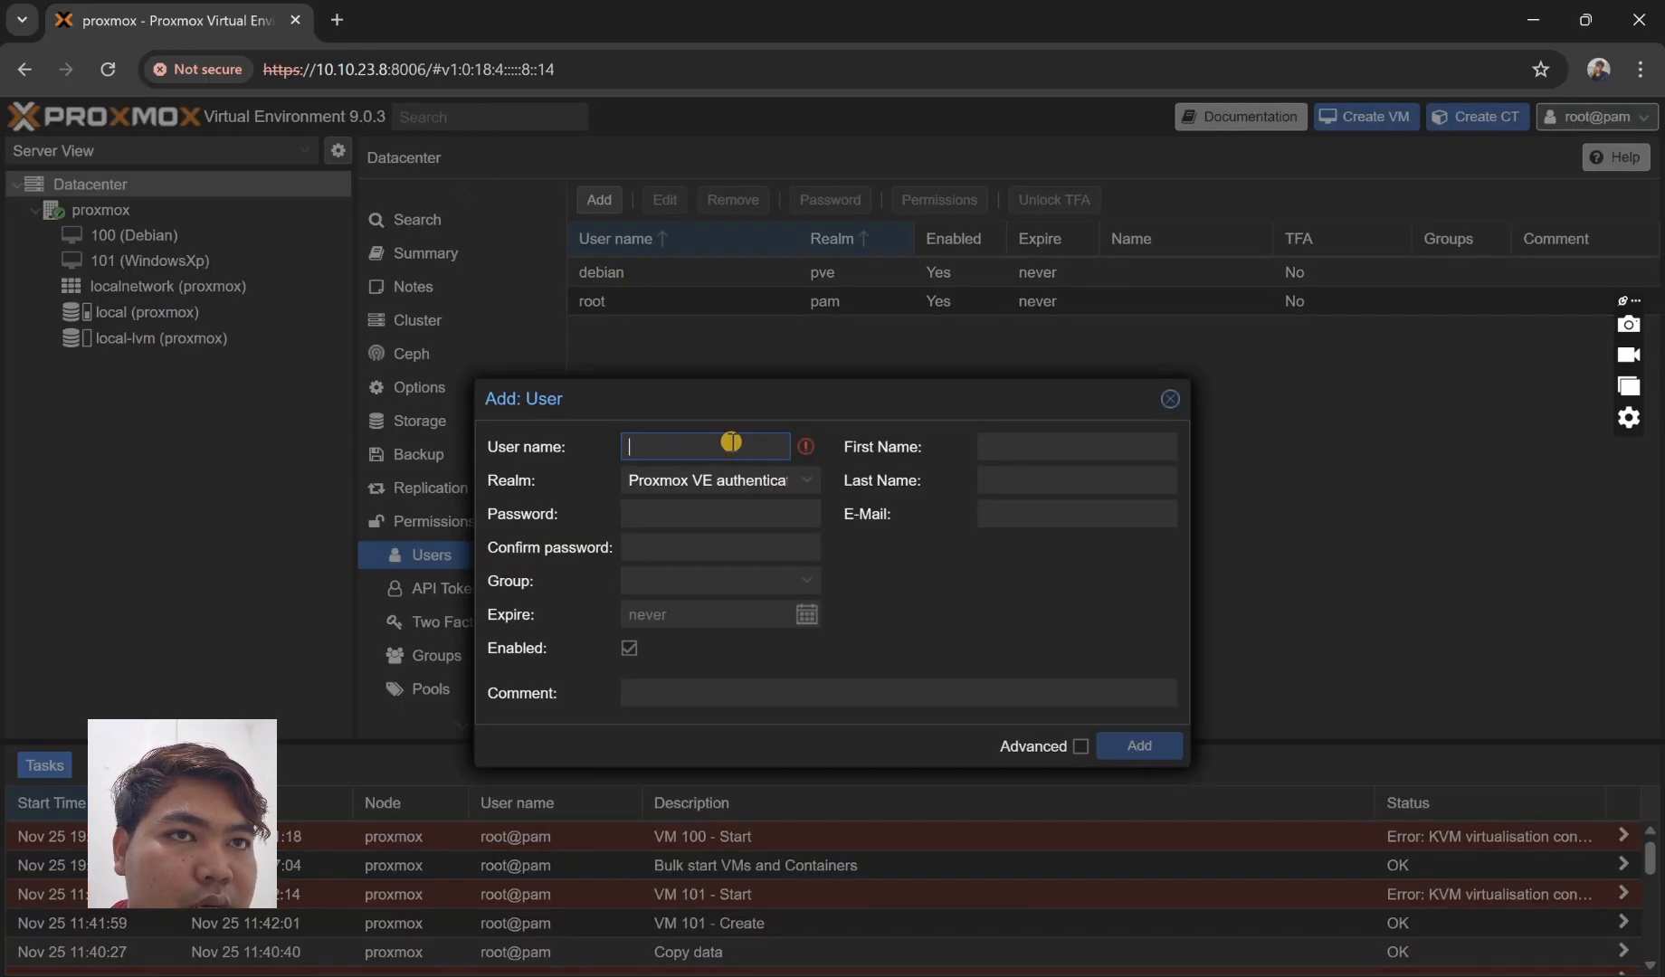
- Add the user 'windows' in the pve realm, entering and confirming its password
text(windows)
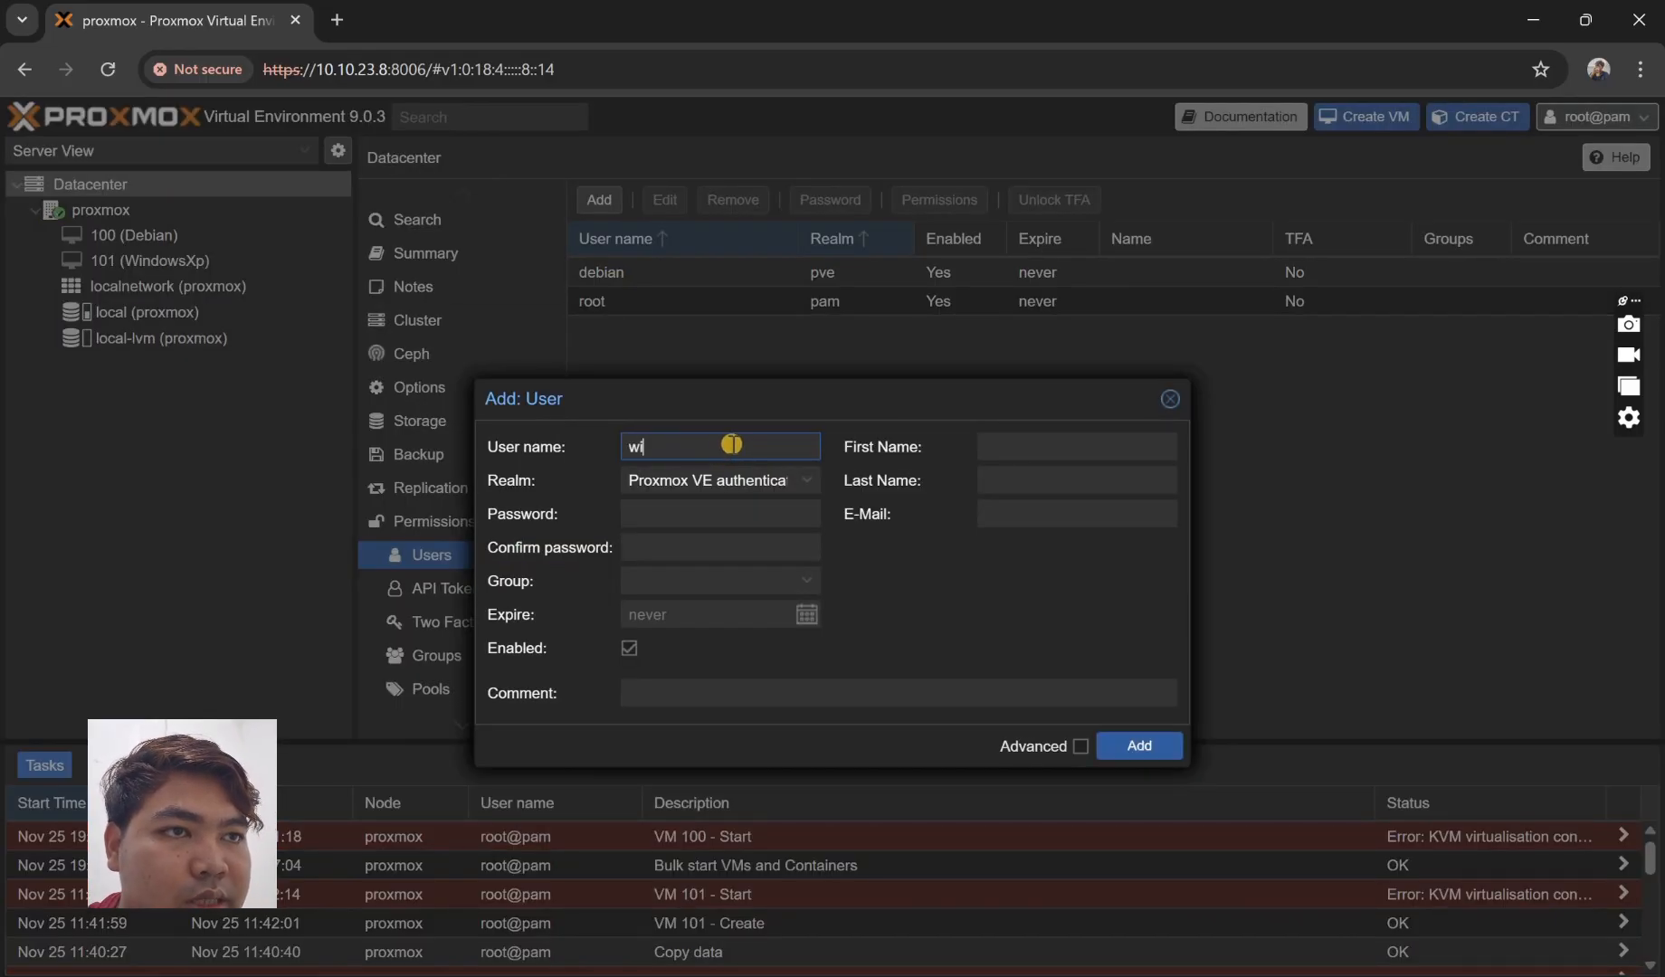
click(725, 518)
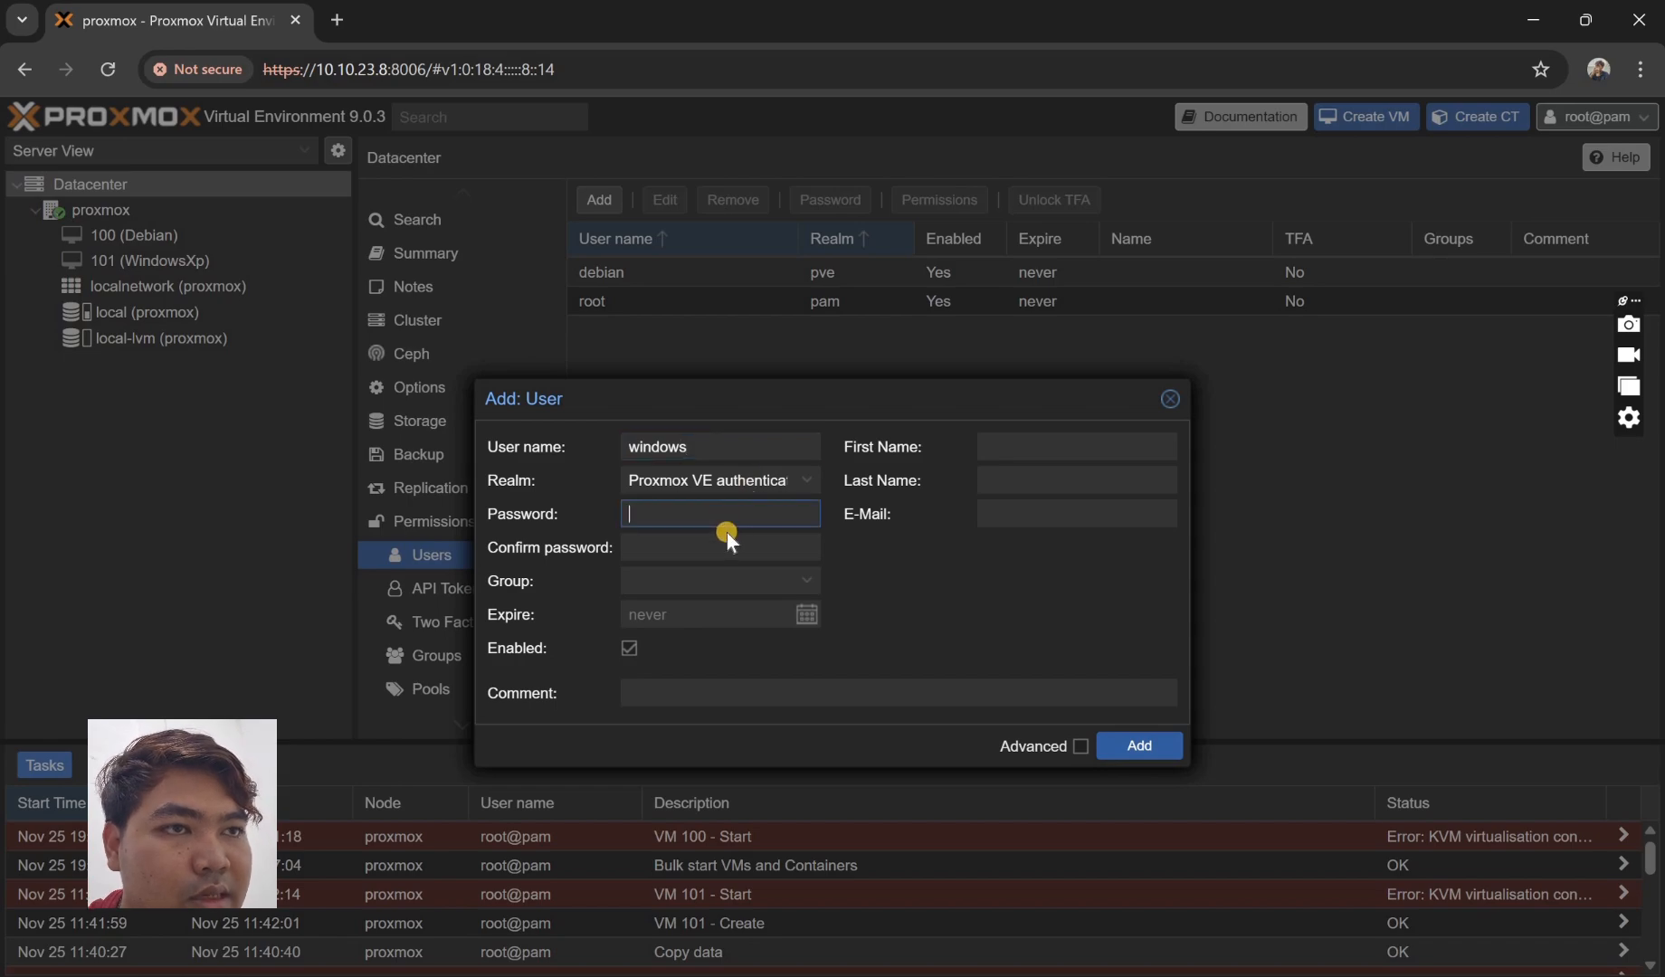
text(wi)
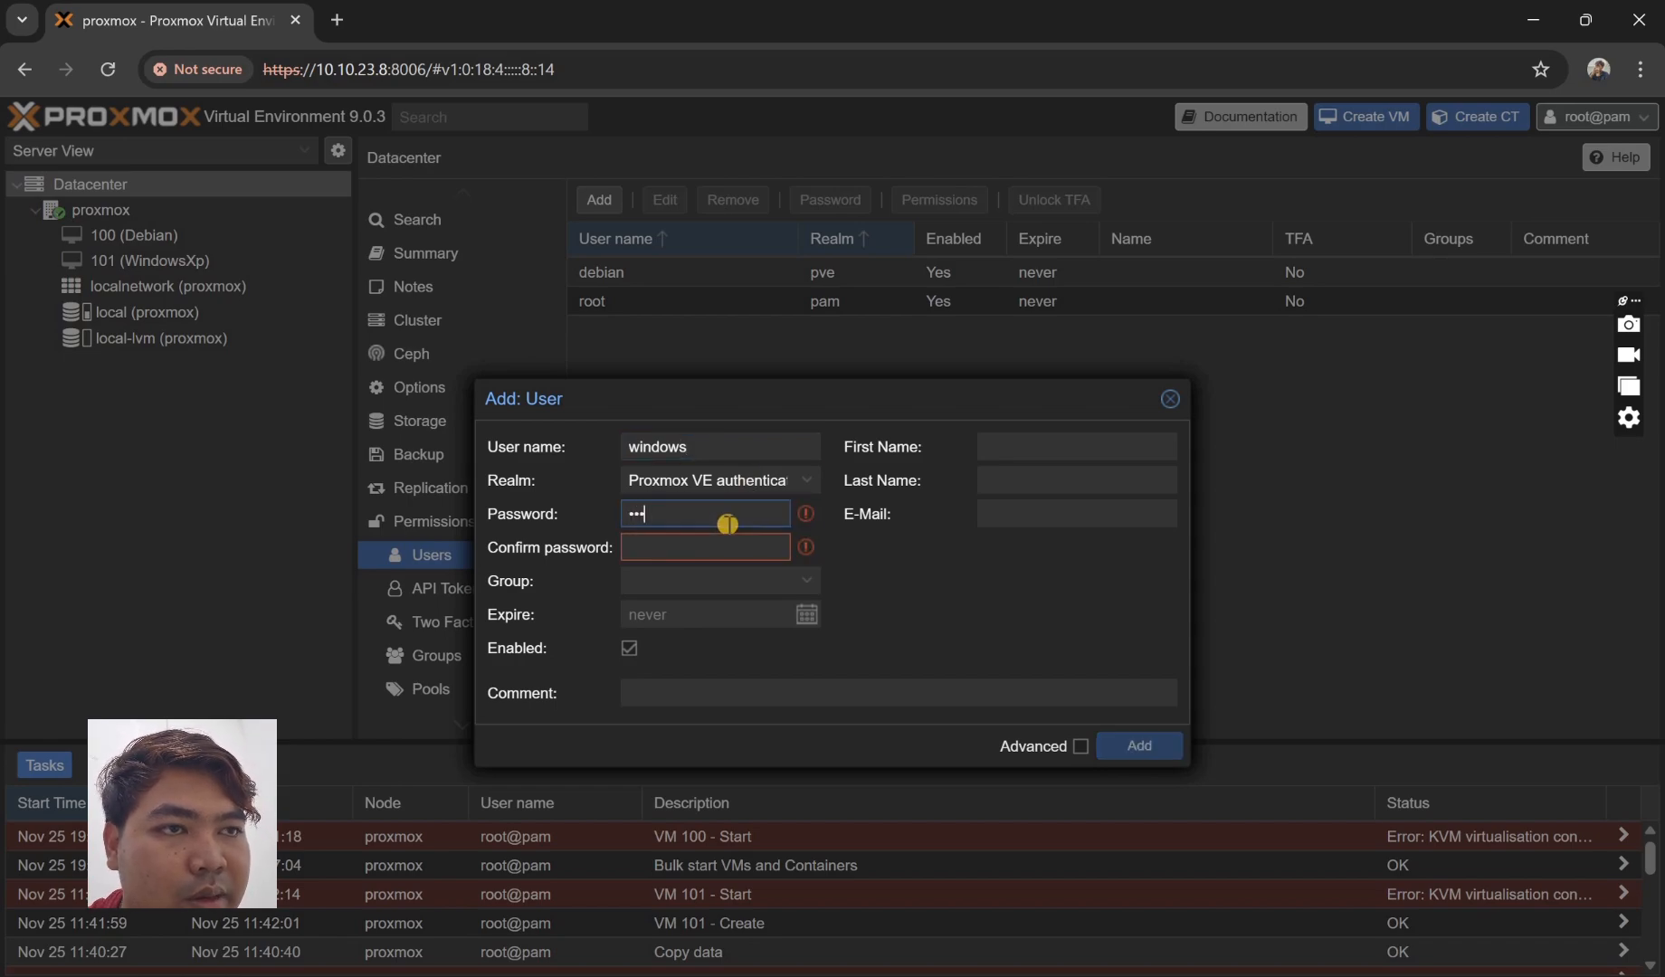
text(ndows1)
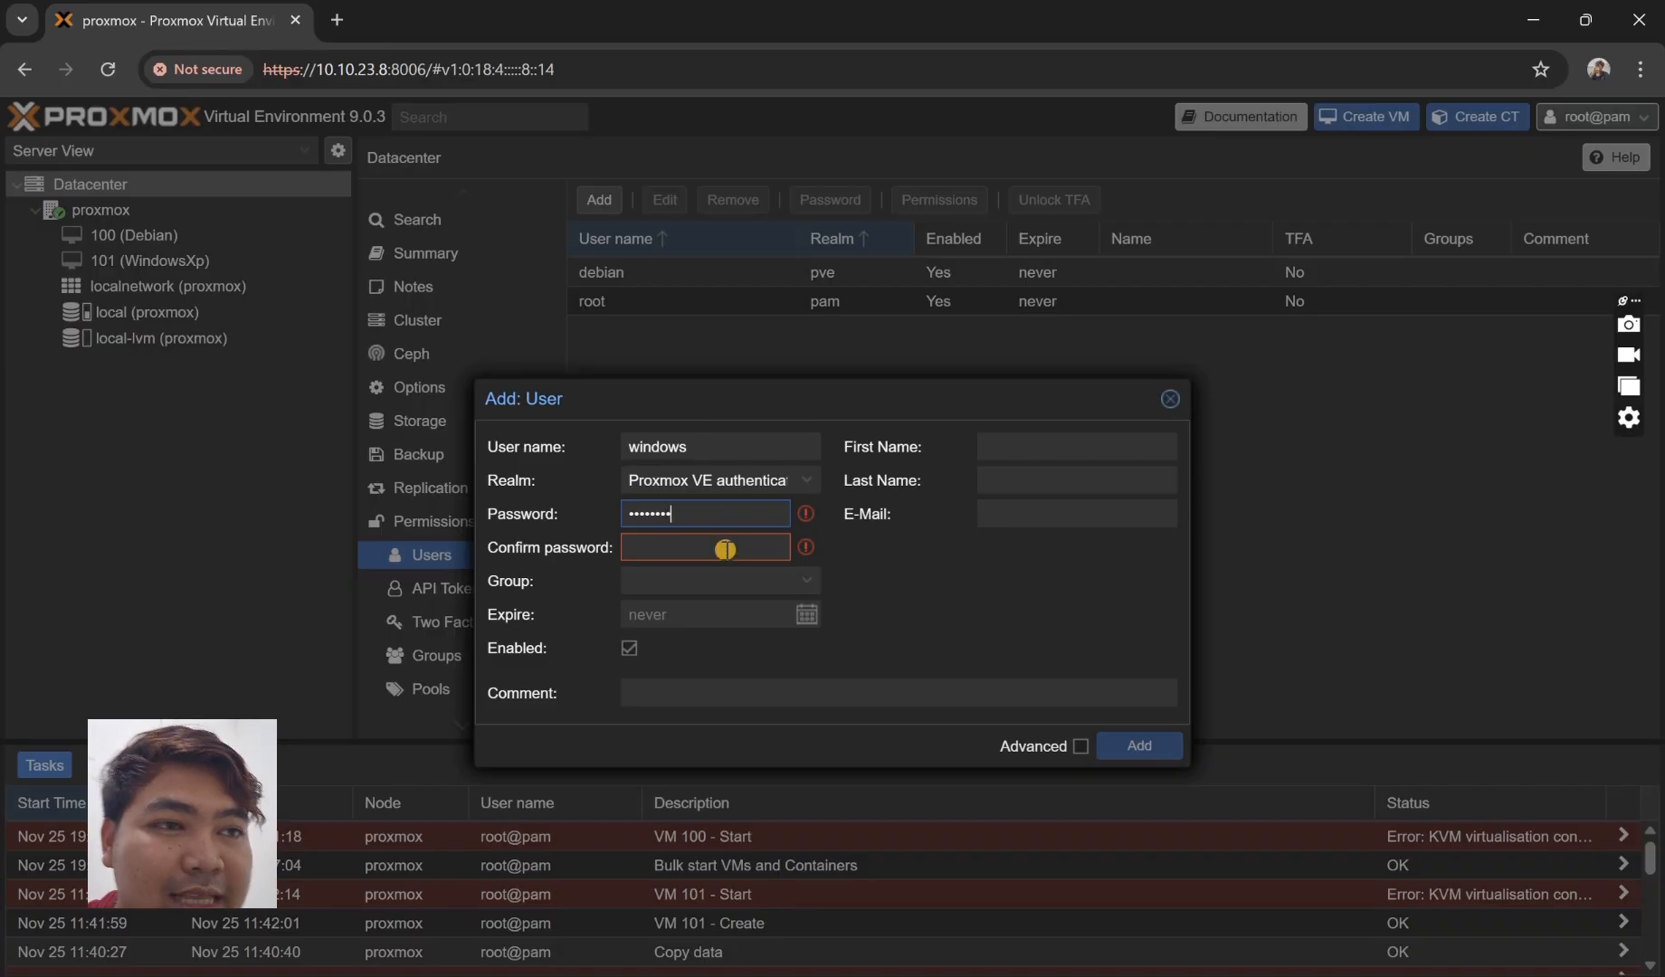
click(728, 553)
text(wi)
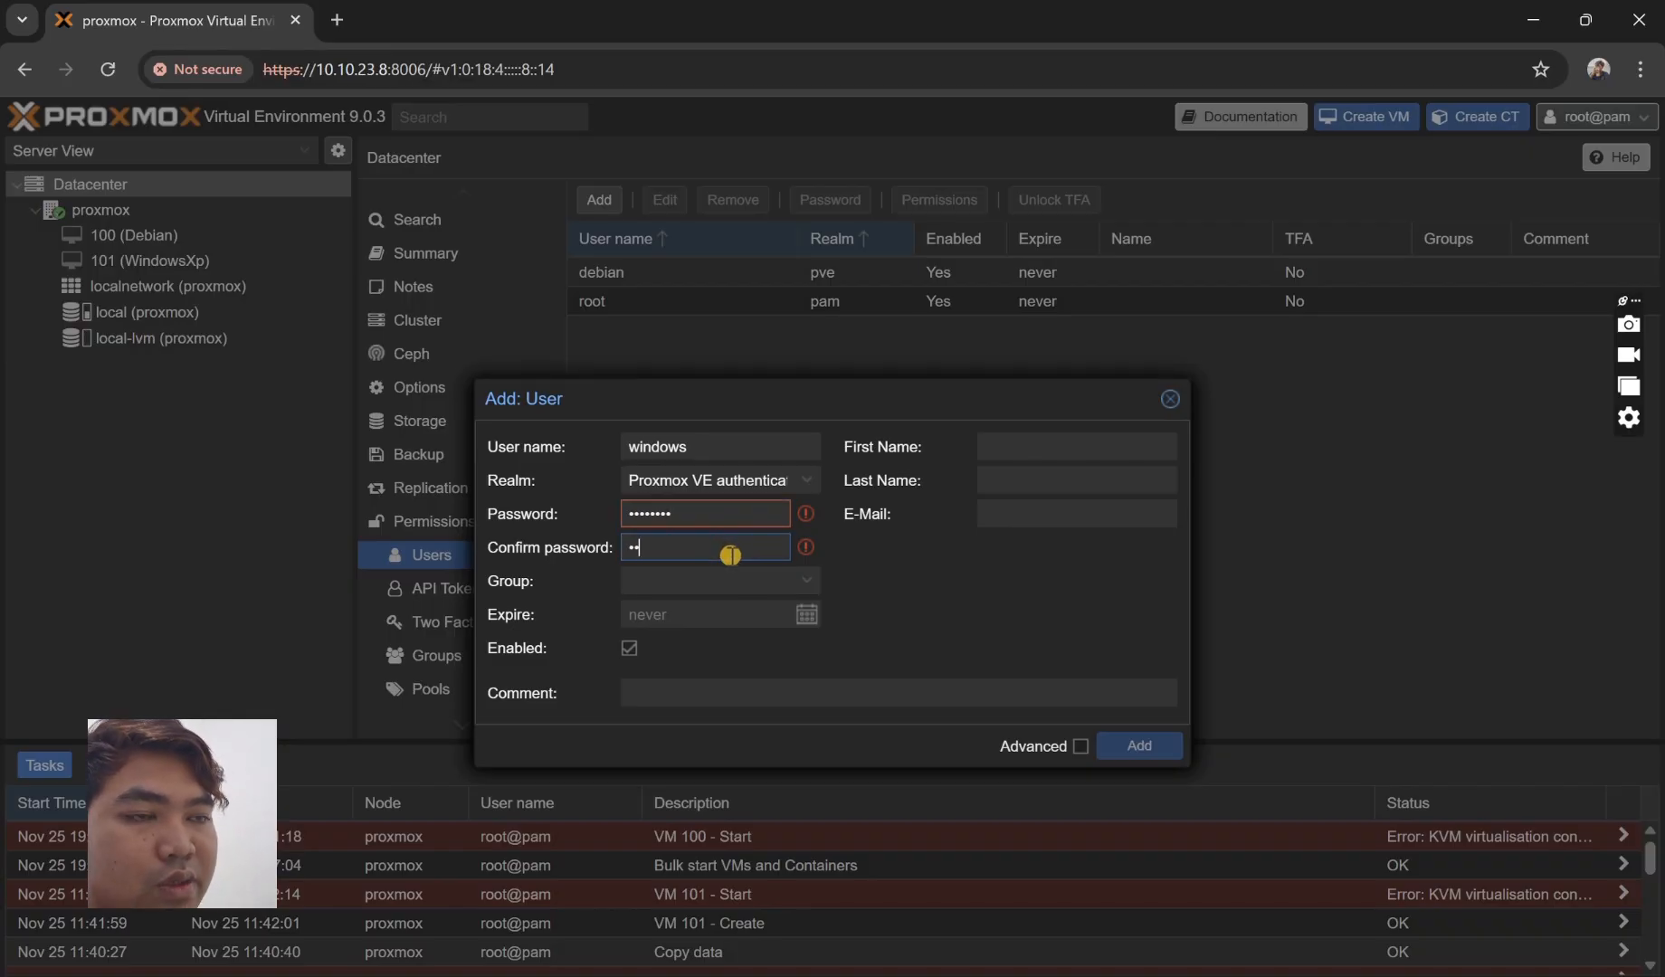
text(ndows1)
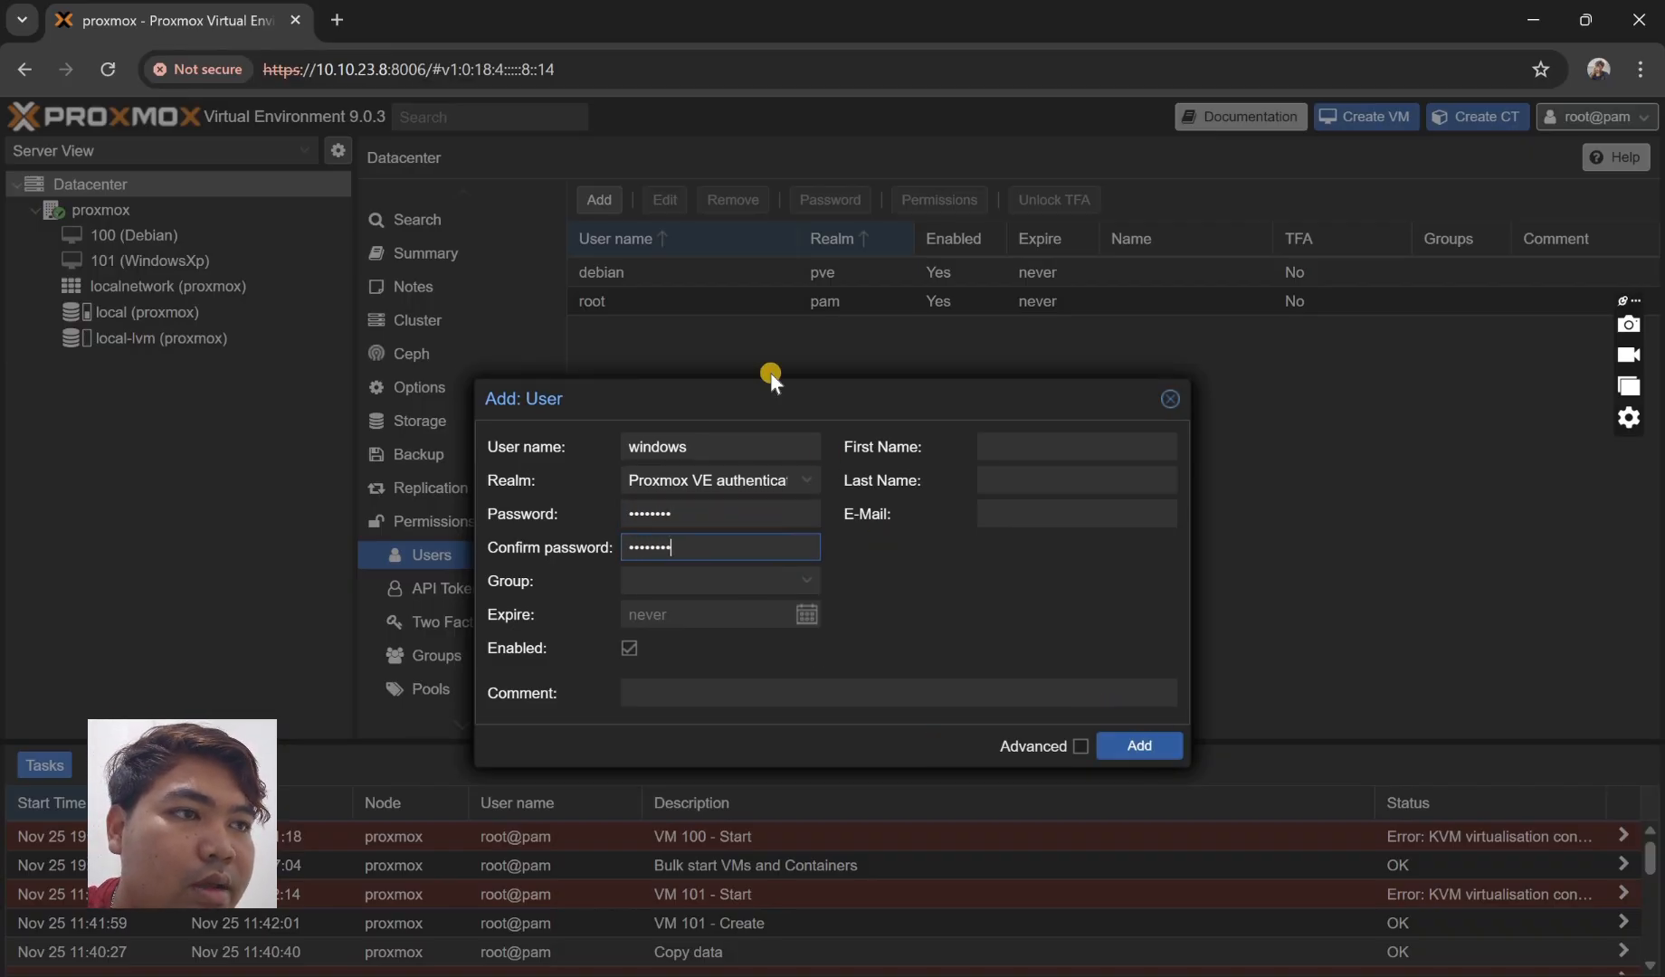
key(Return)
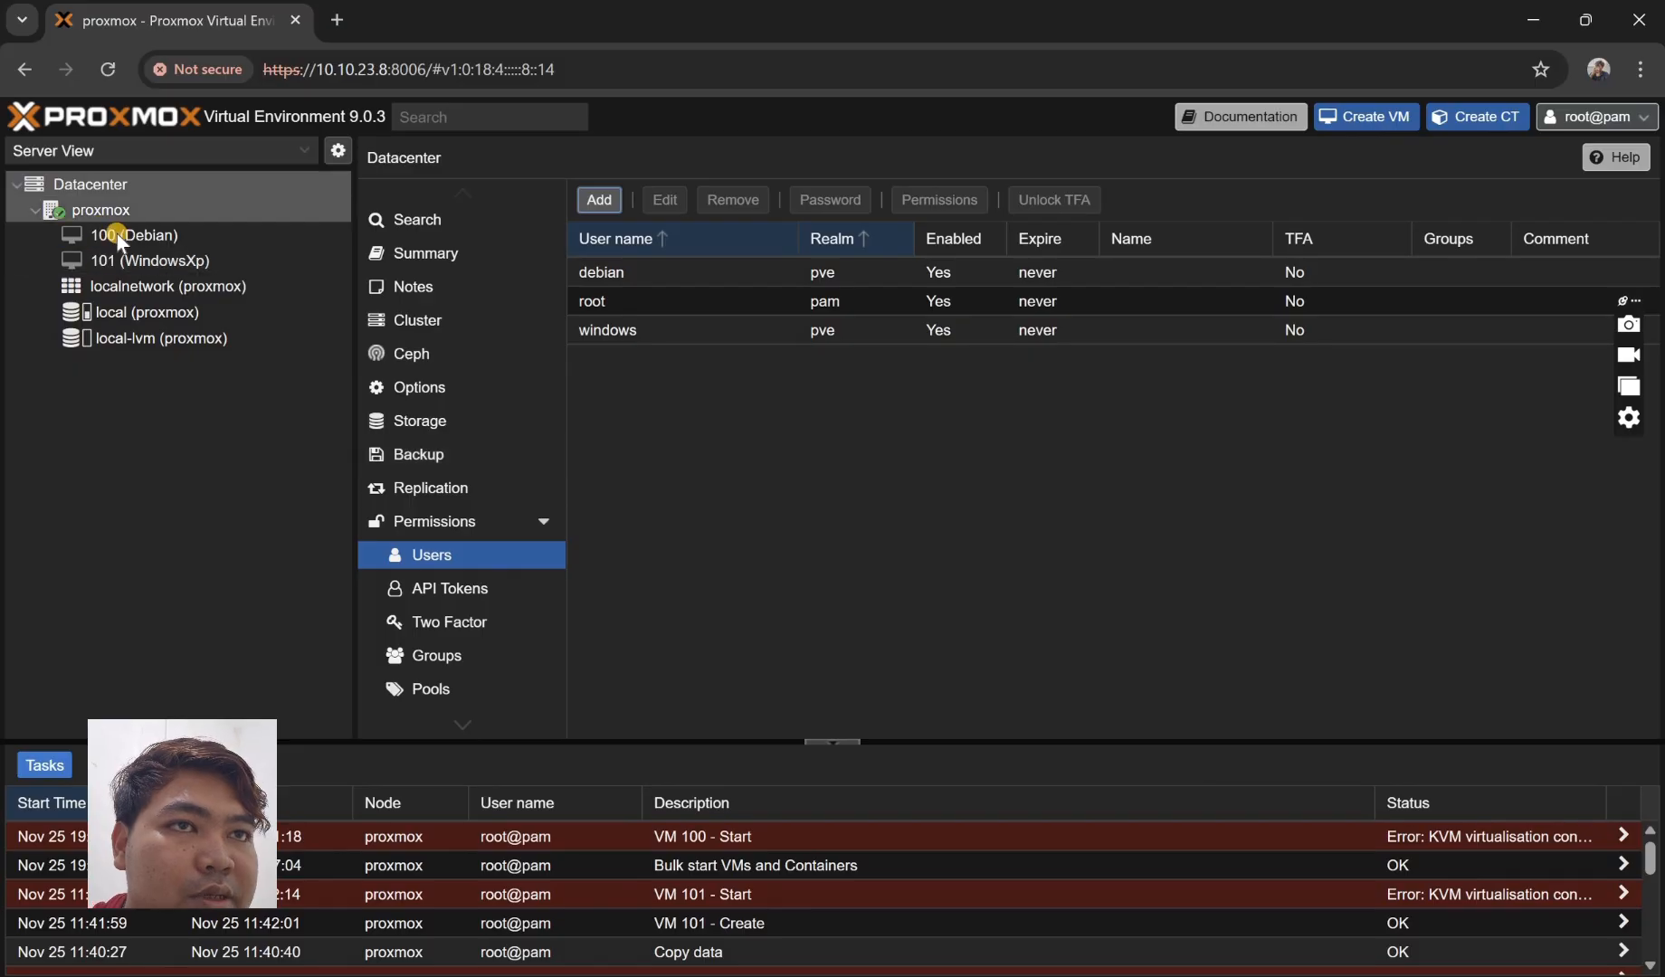
- In VM 100 (Debian) Permissions, add a user permission granting debian@pve the PVEVMUser role
click(134, 234)
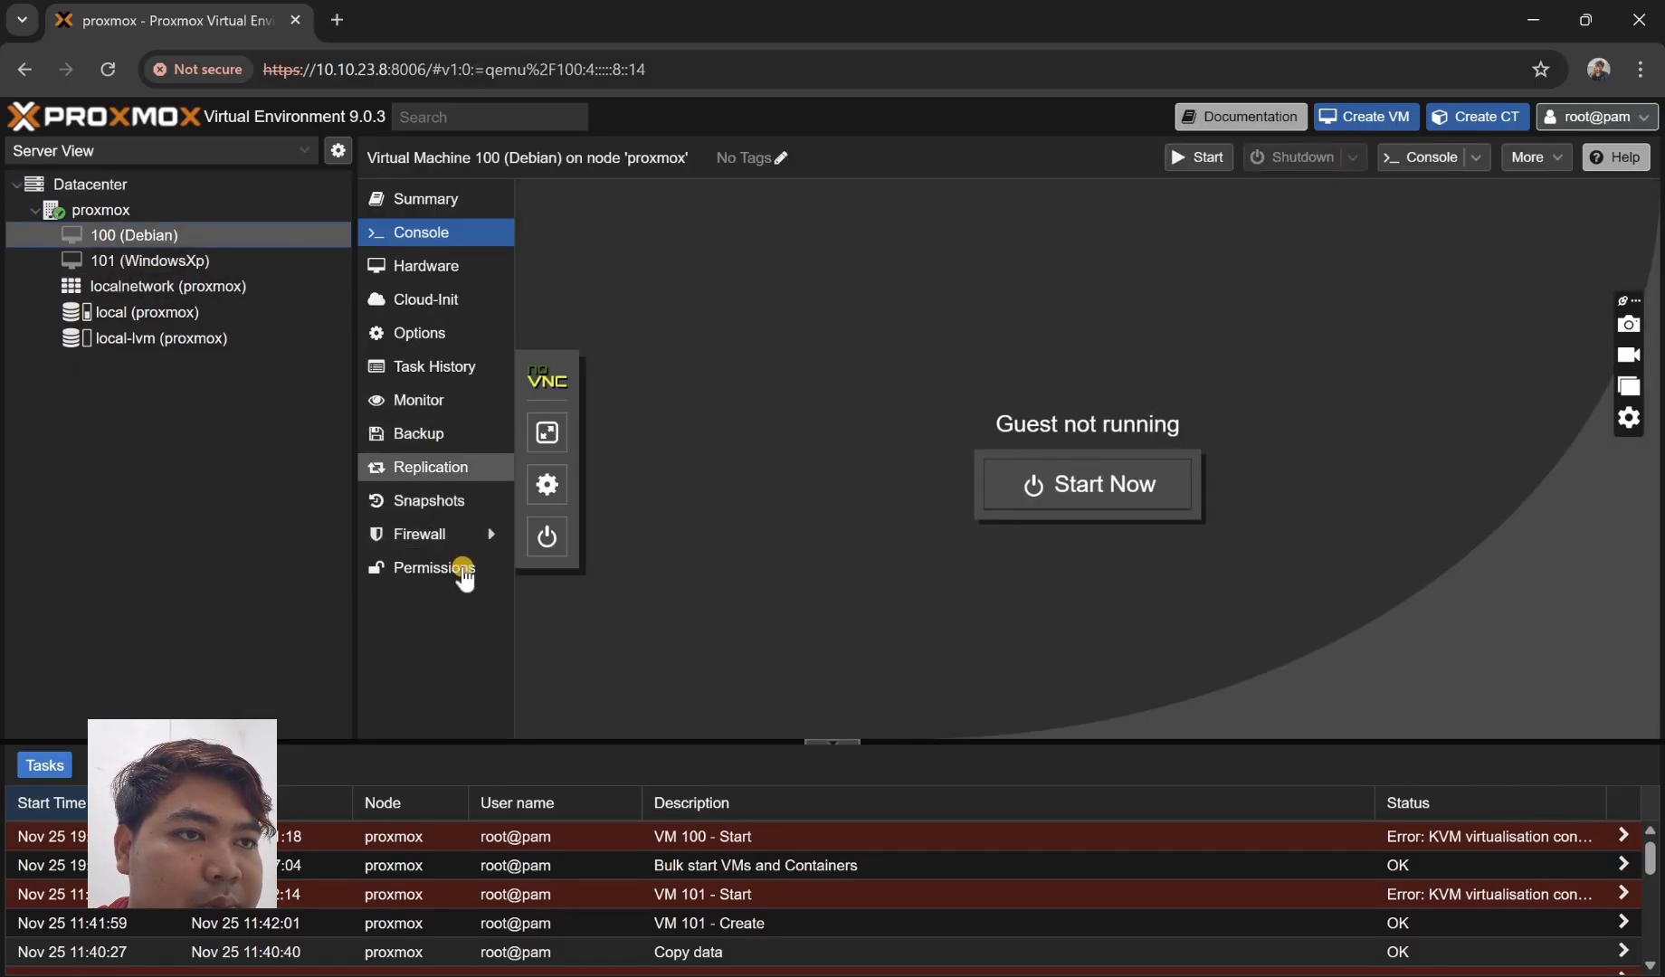
click(464, 568)
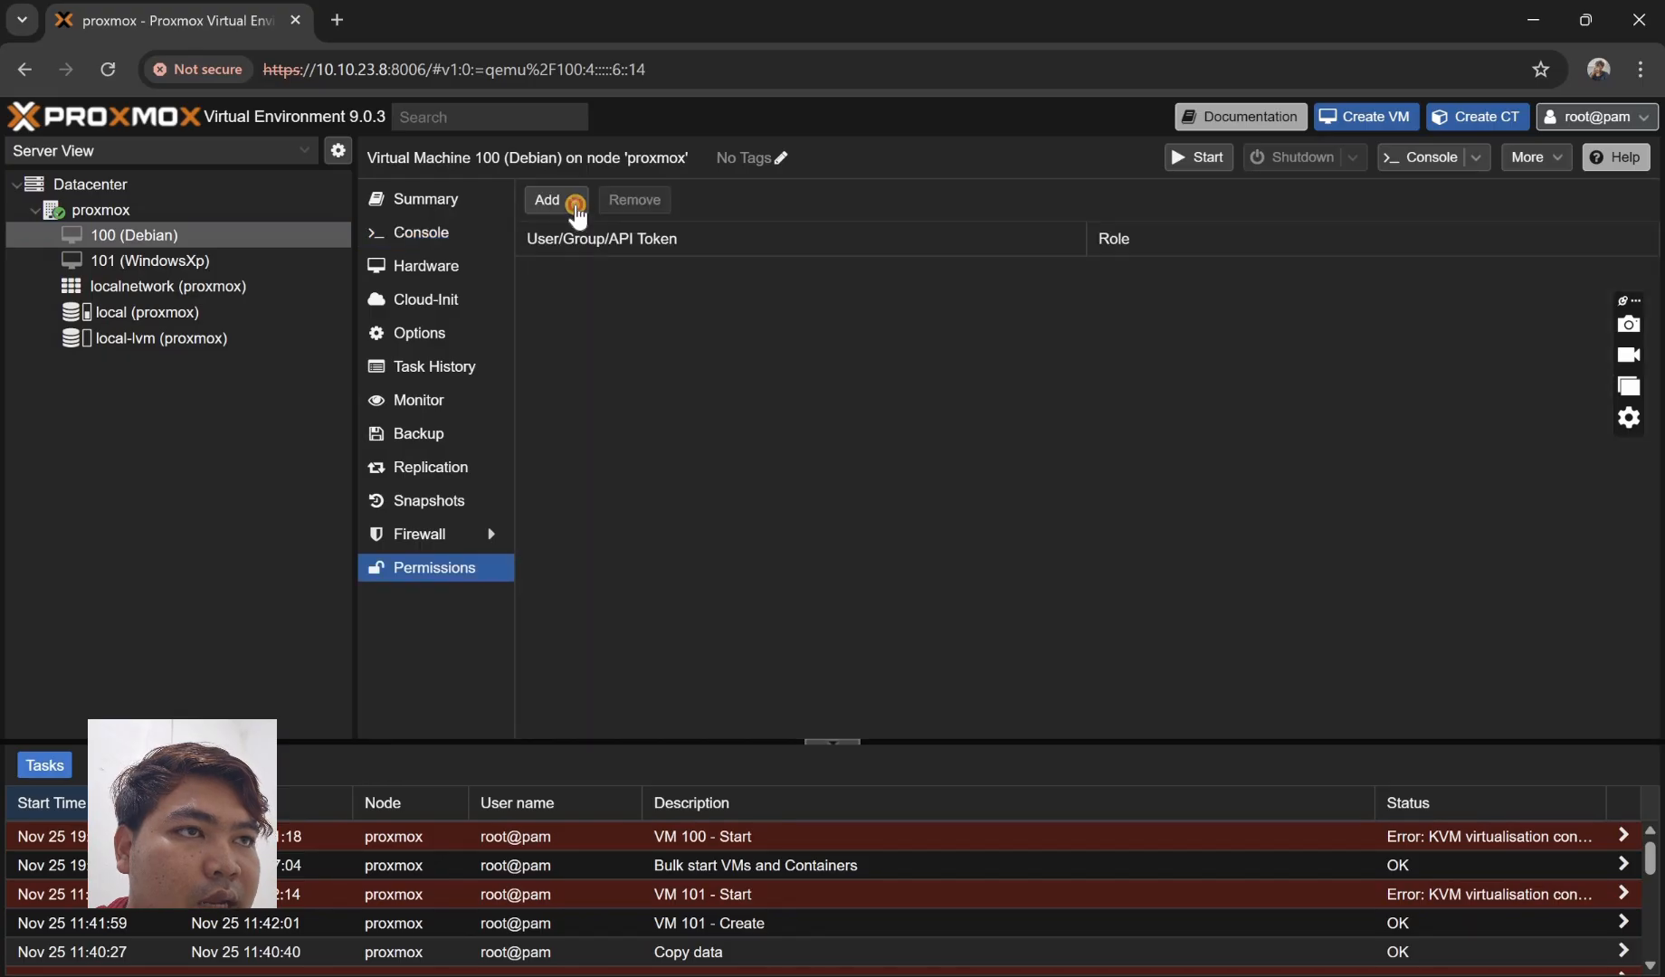
click(549, 199)
click(613, 252)
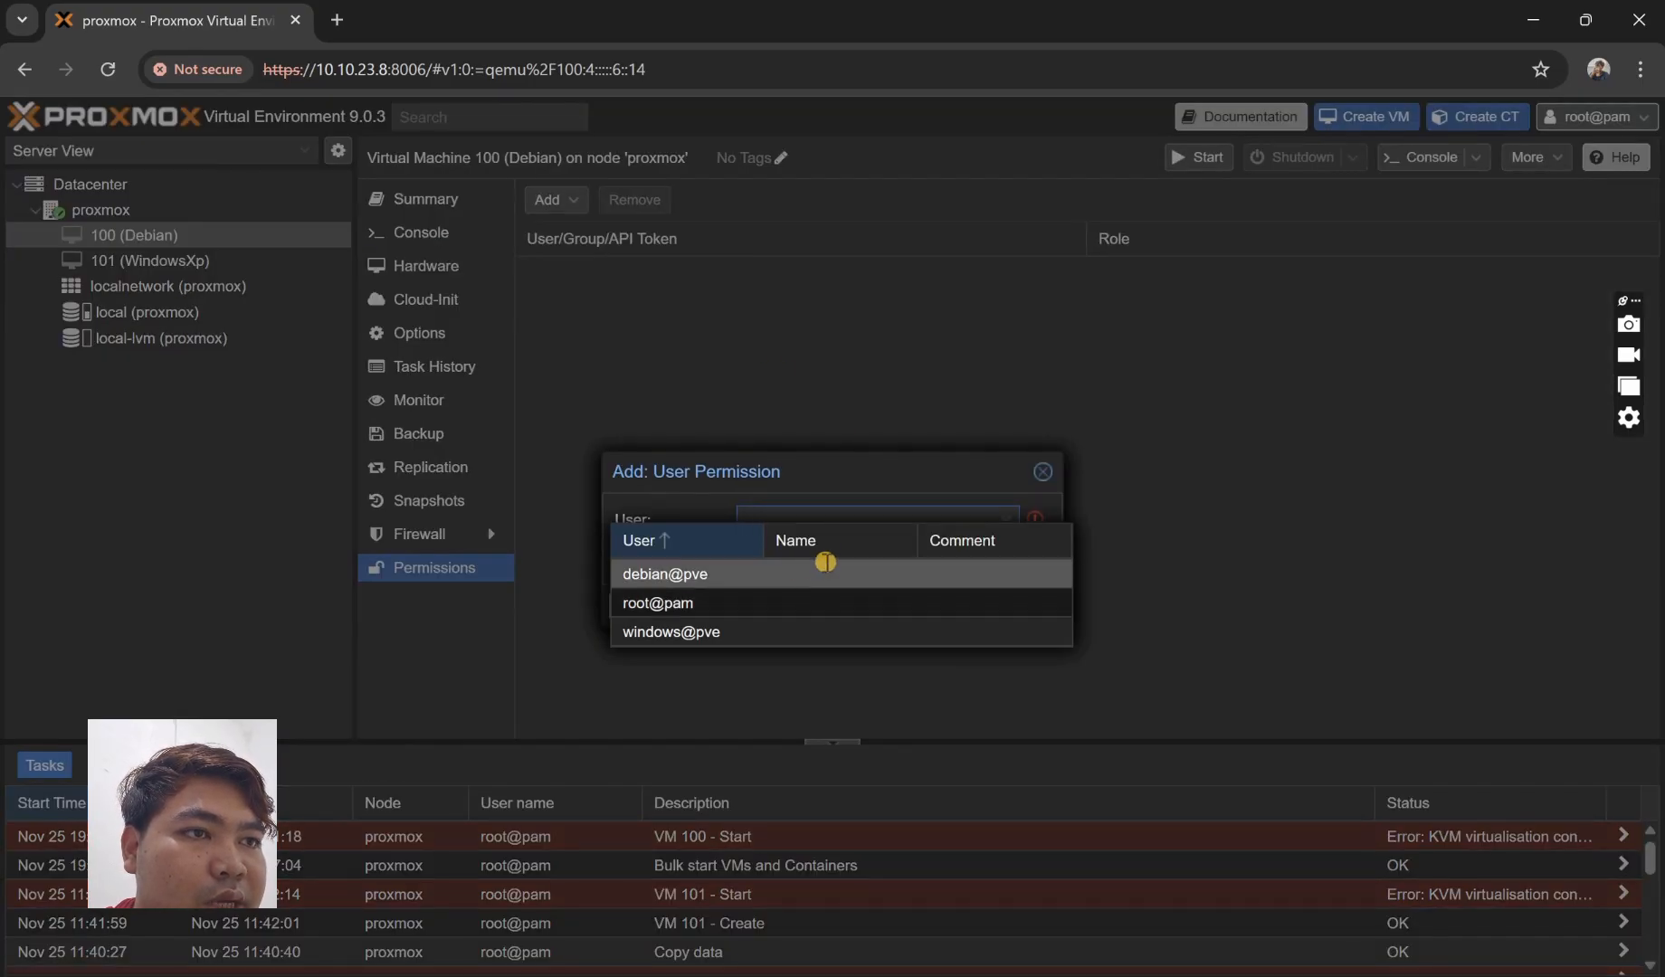
click(826, 563)
click(834, 553)
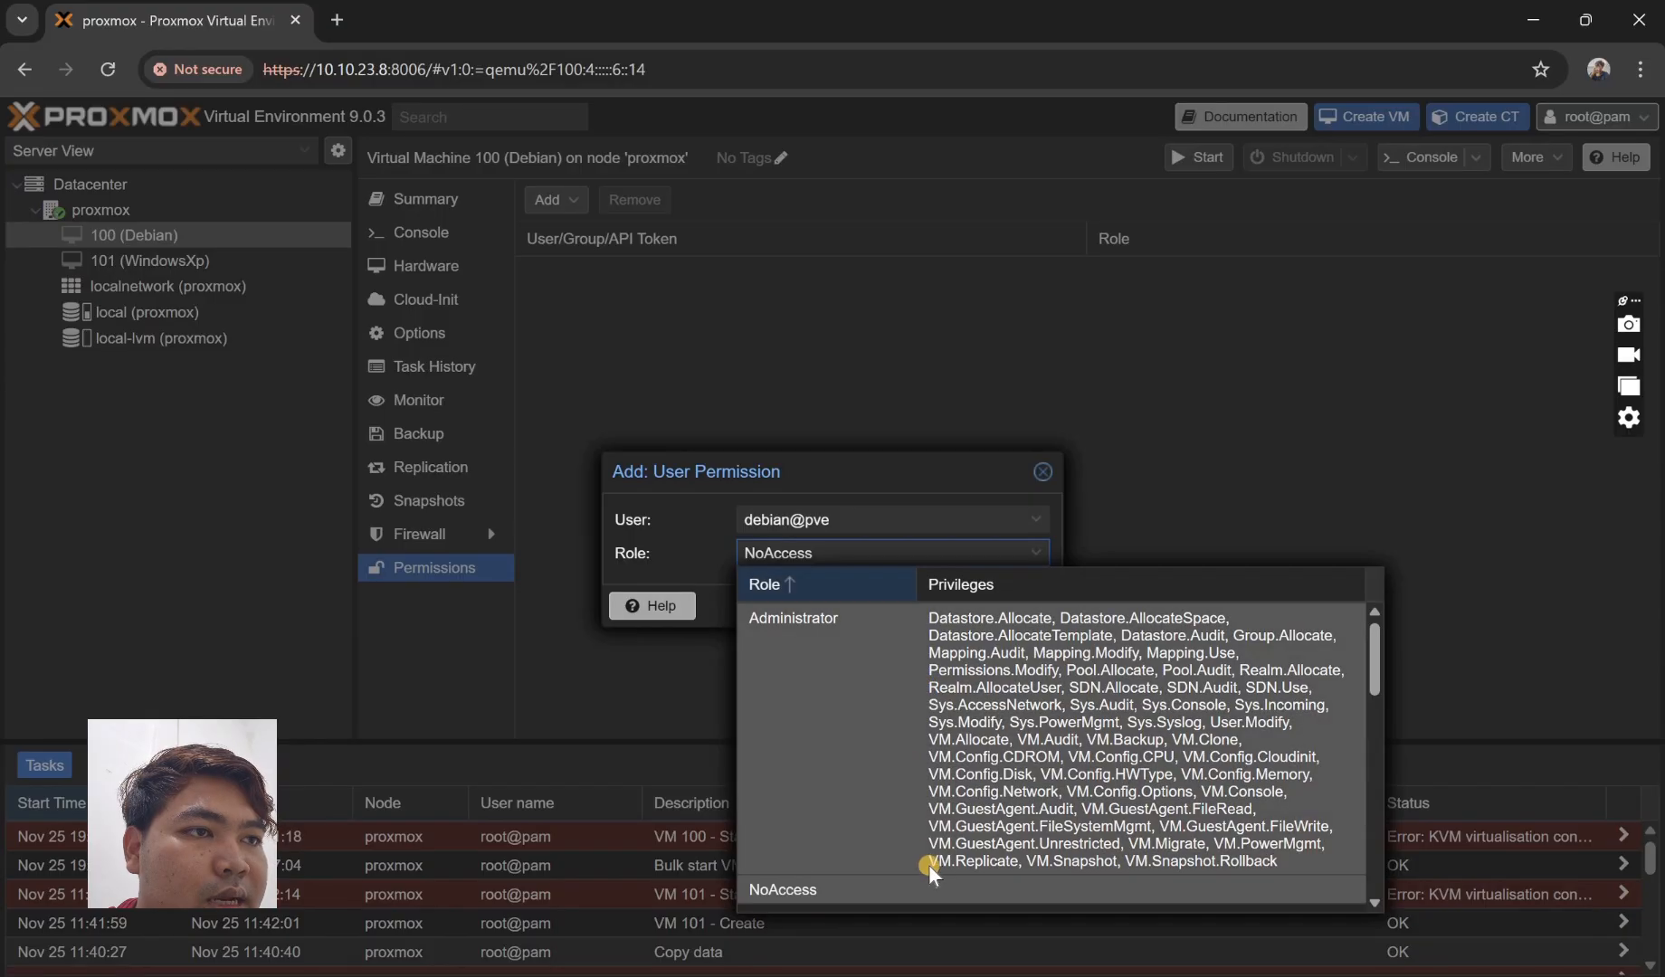
scroll(929, 864, down, 5)
click(932, 873)
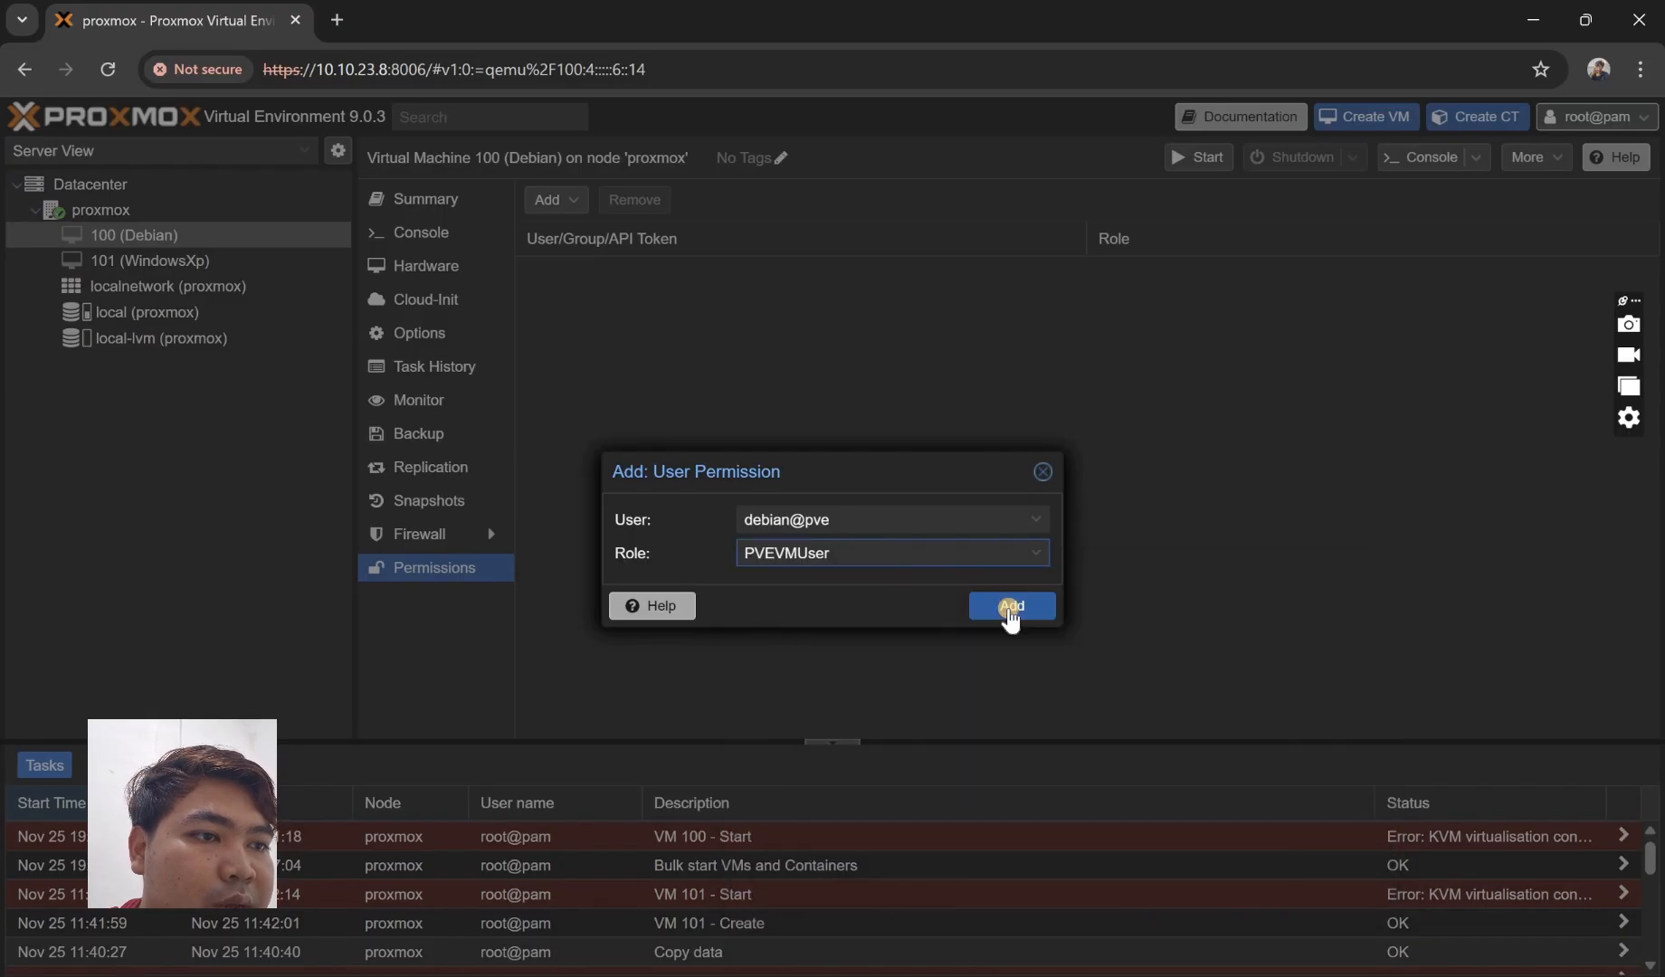
click(1010, 606)
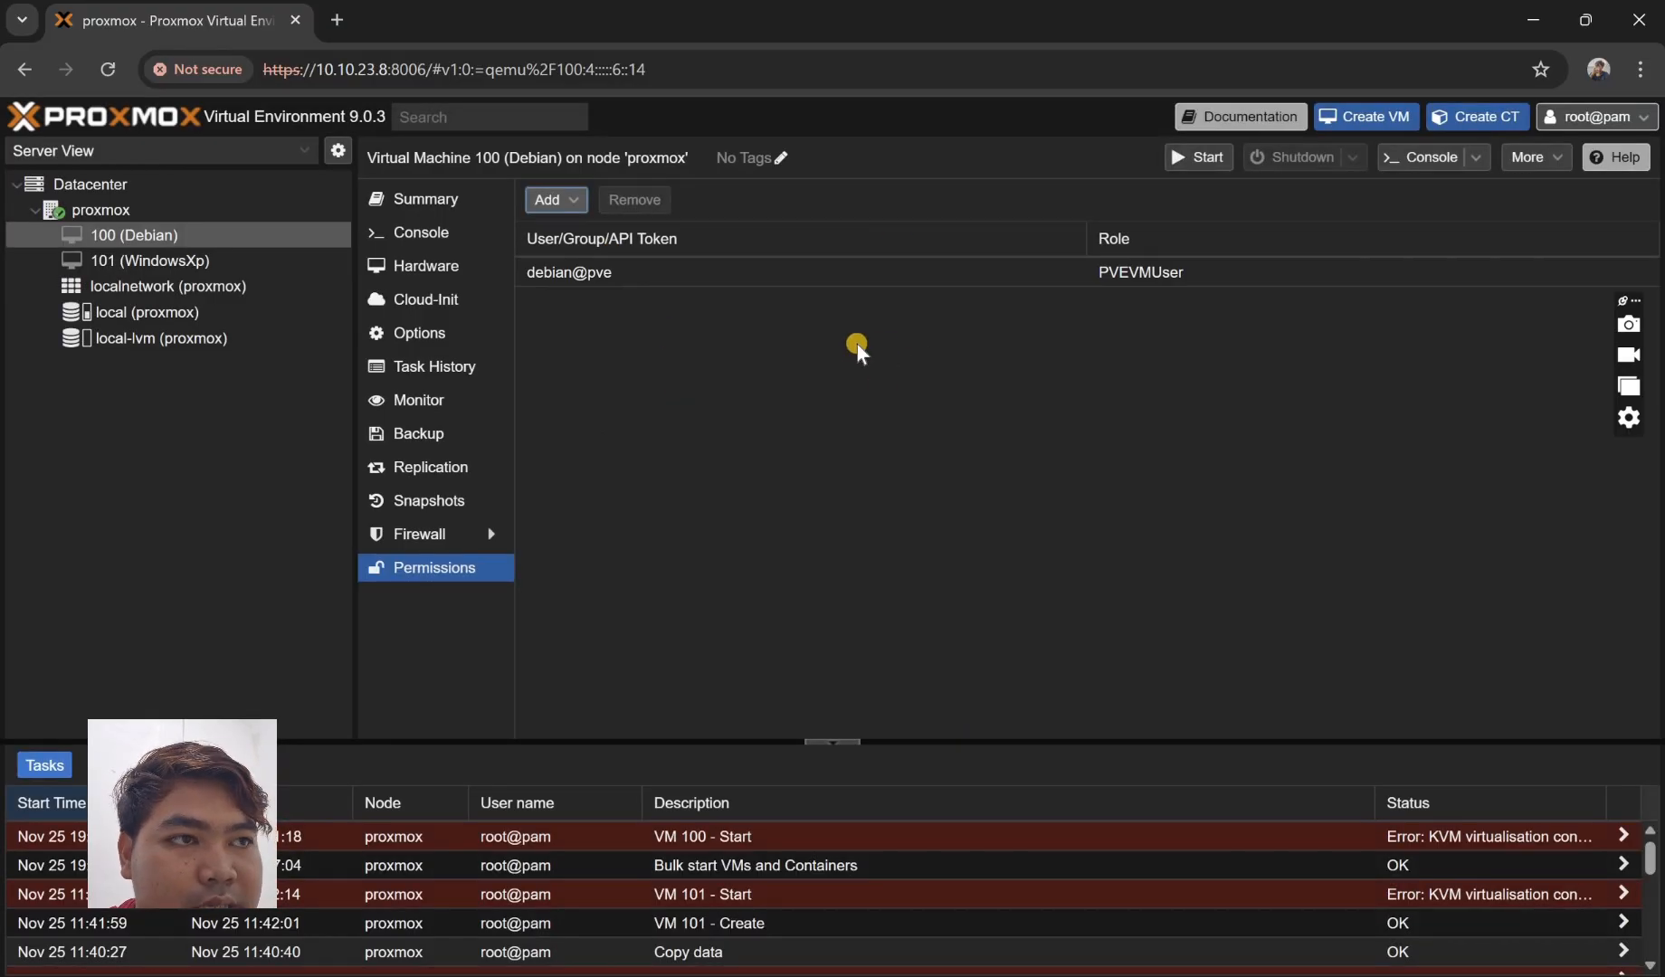
click(195, 261)
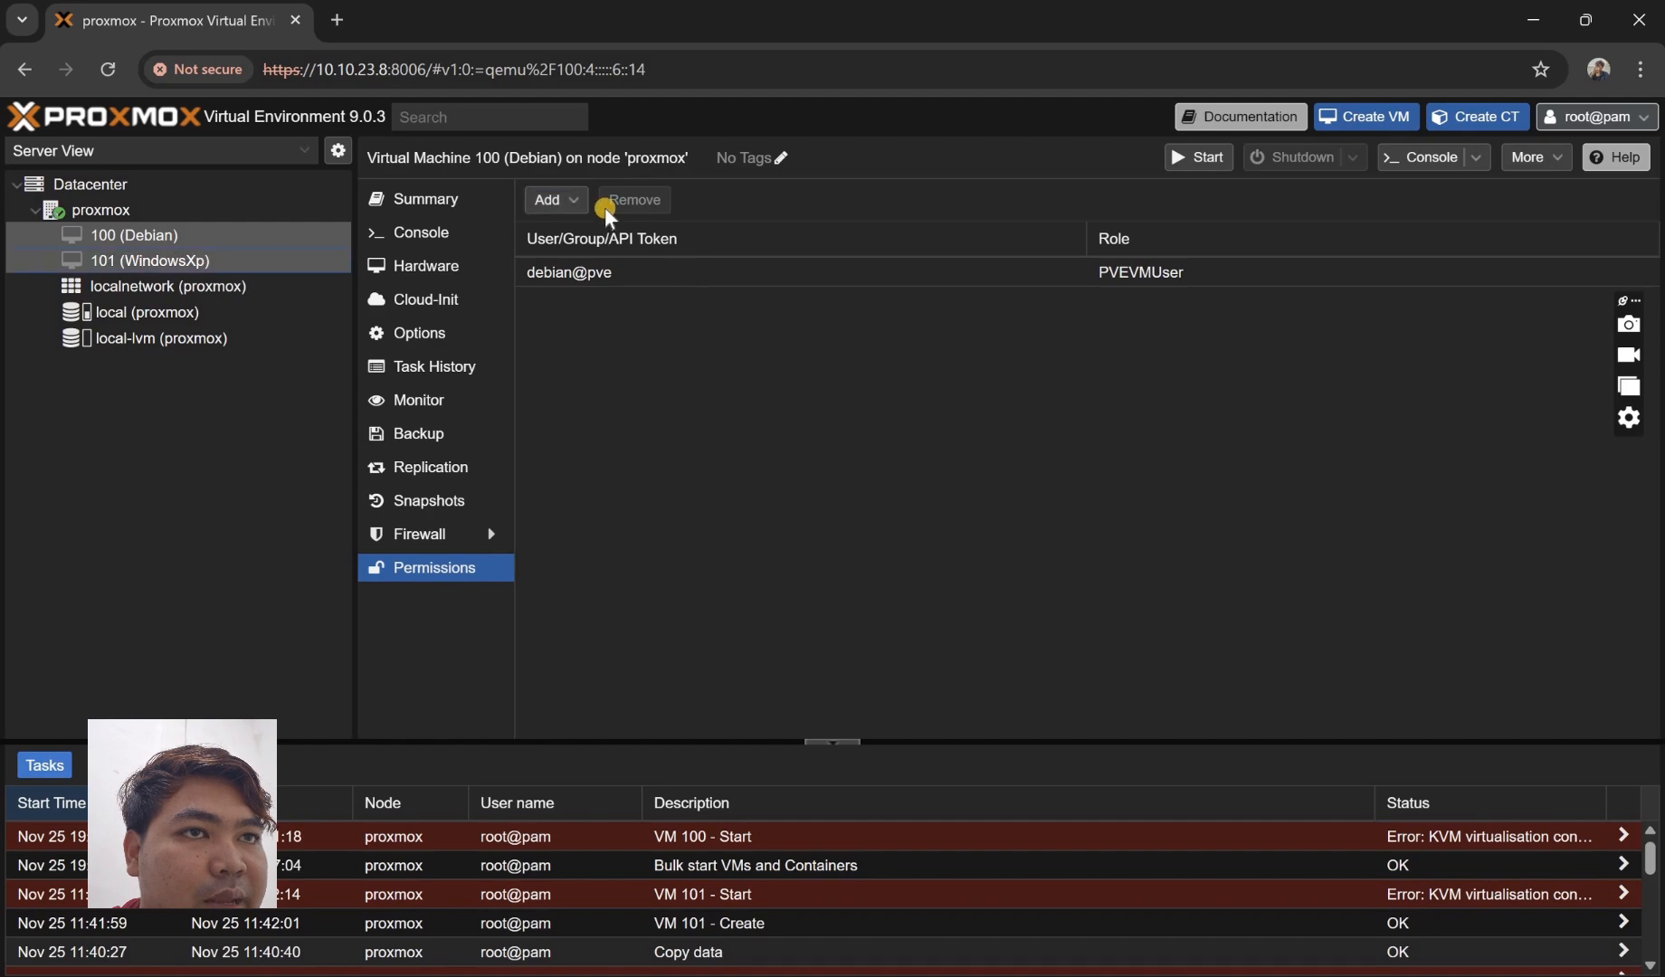
- Add a user permission on VM 101 (WindowsXp) assigning windows@pve the PVEVMUser role
click(618, 258)
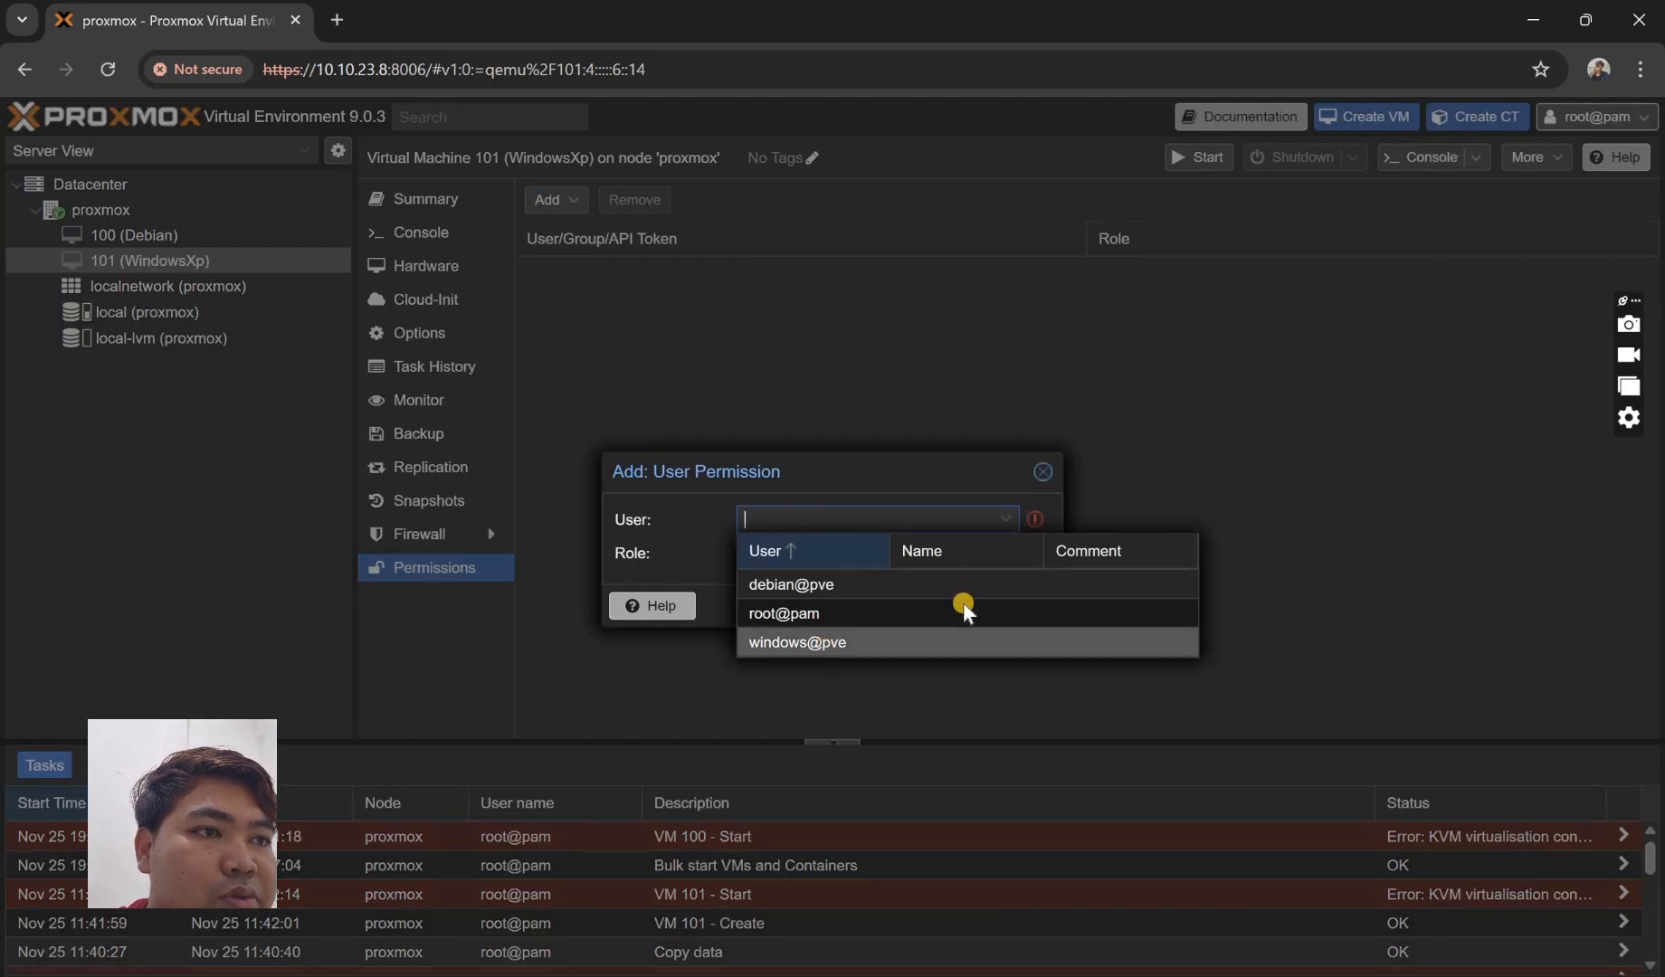
click(962, 637)
click(944, 552)
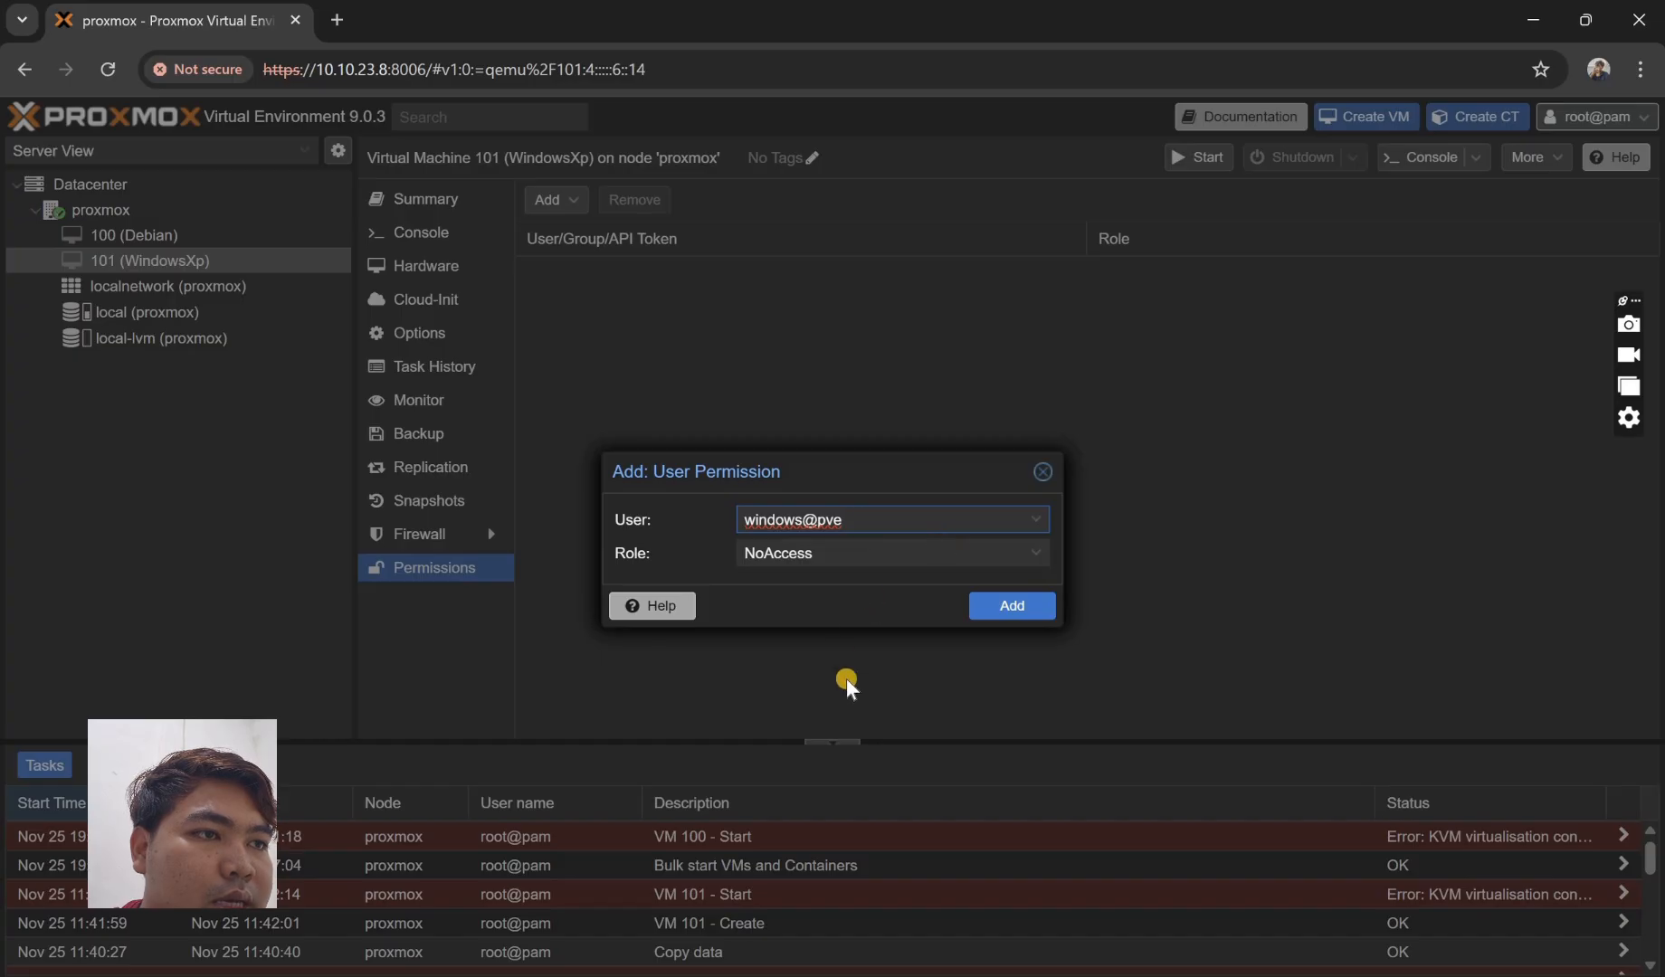
scroll(873, 715, down, 5)
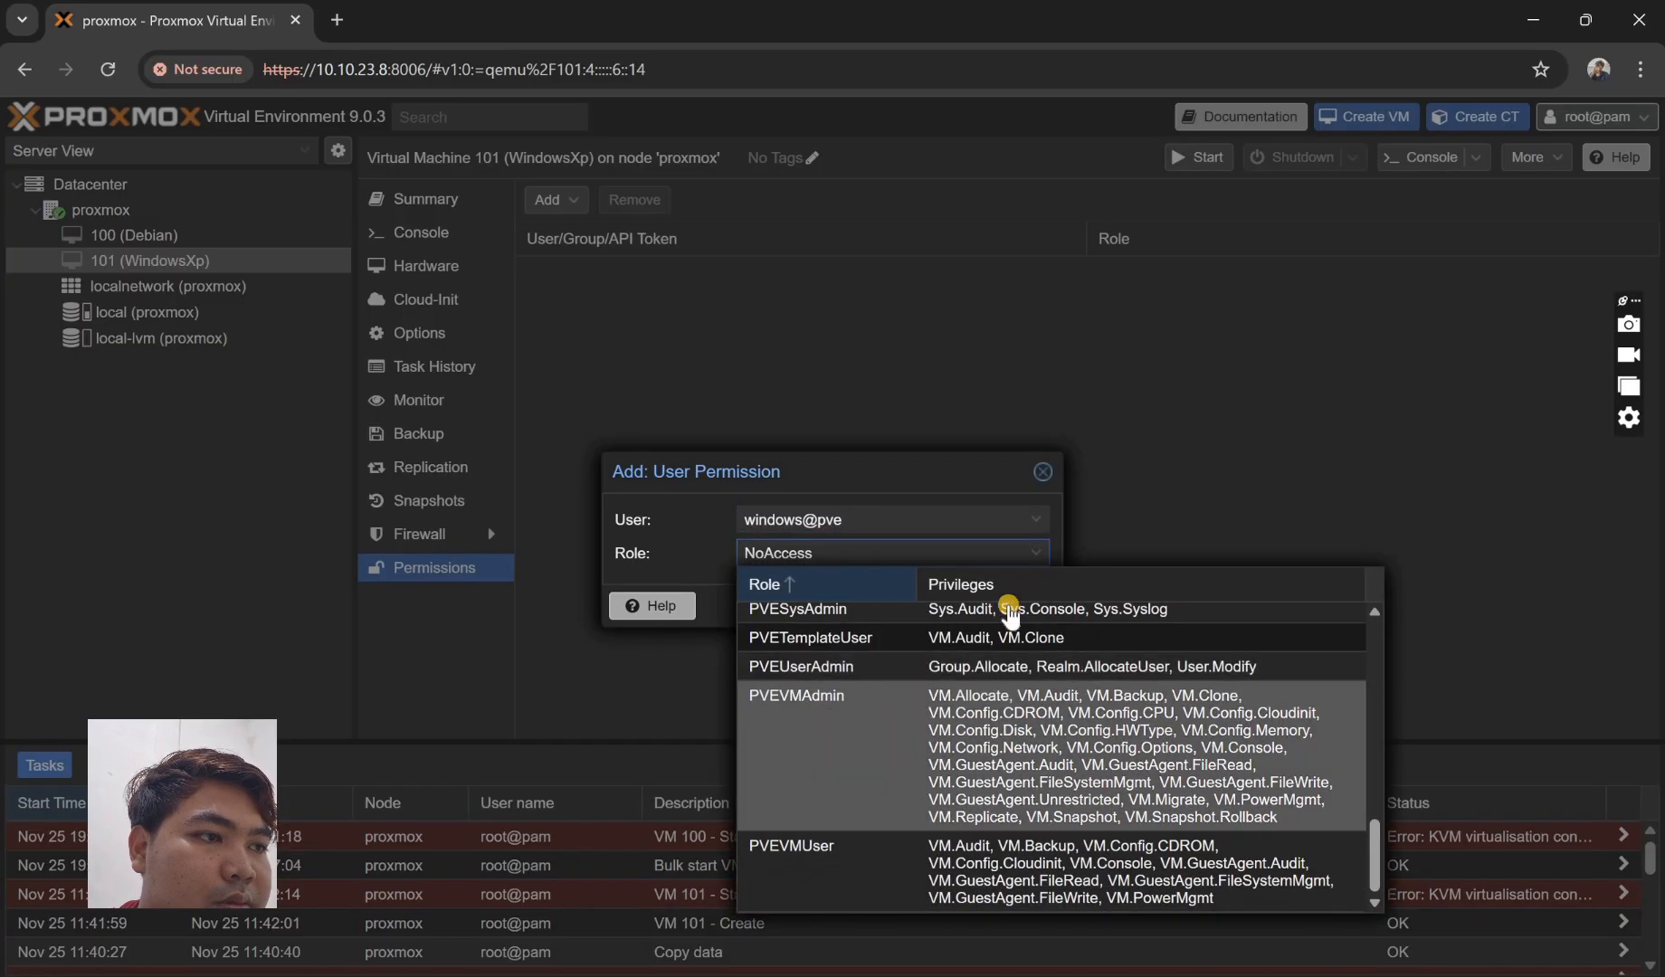
click(910, 859)
click(1009, 607)
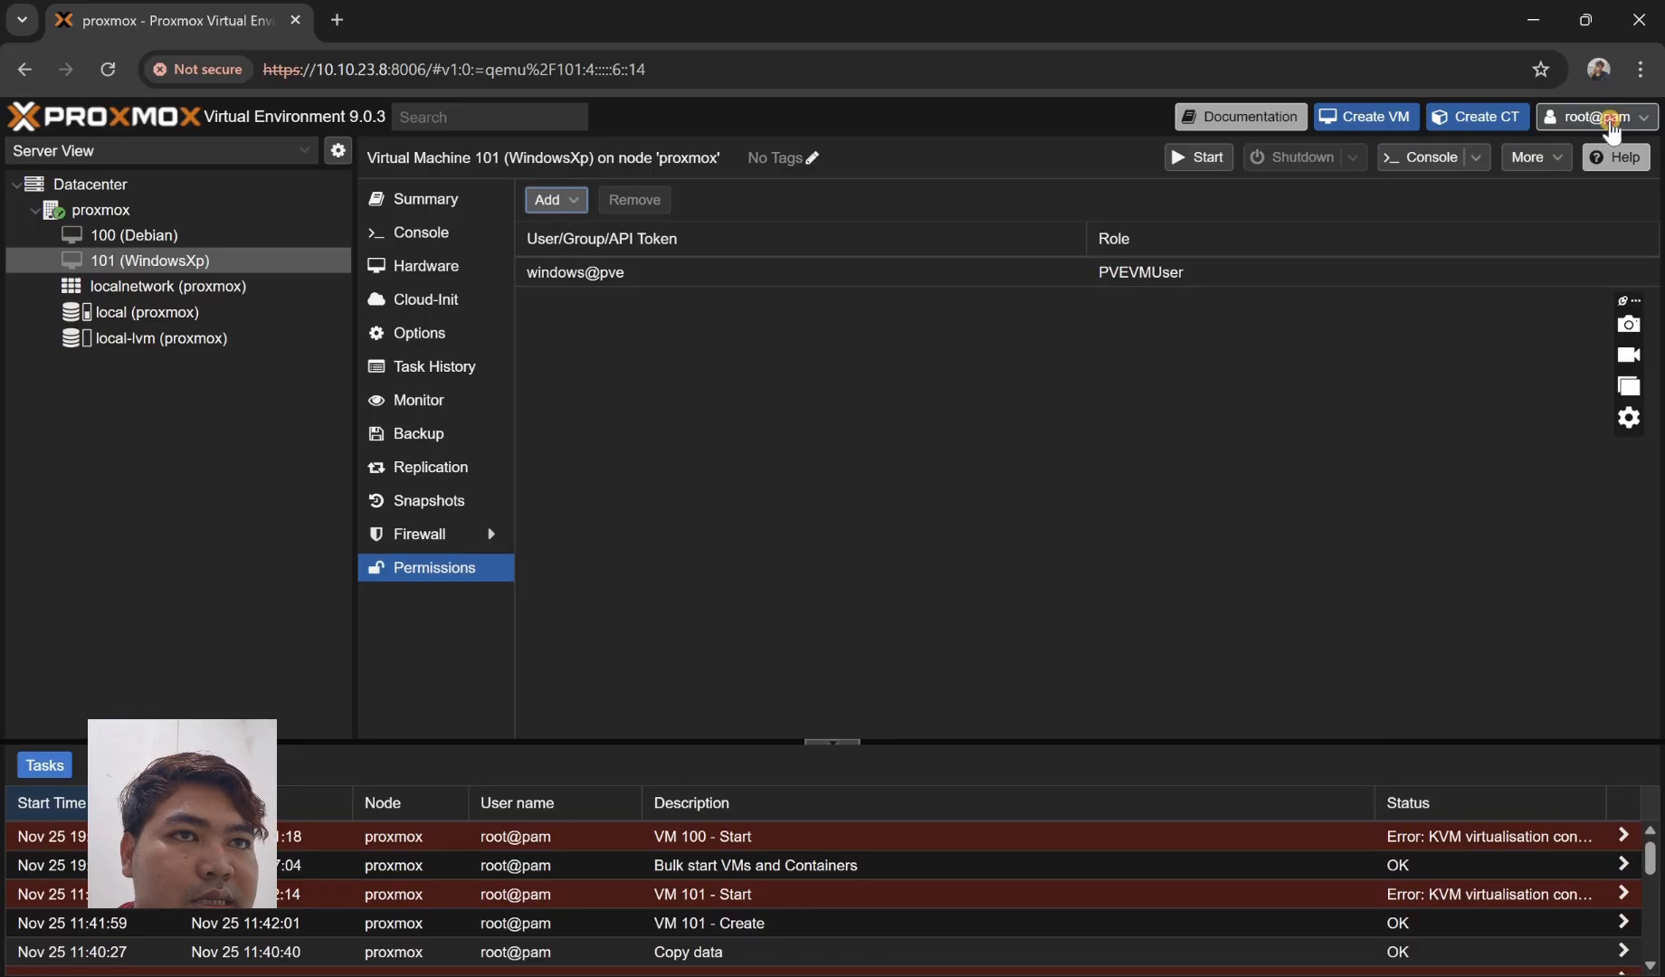
- Log out of root@pam and log back in as the debian user with its password
click(1597, 115)
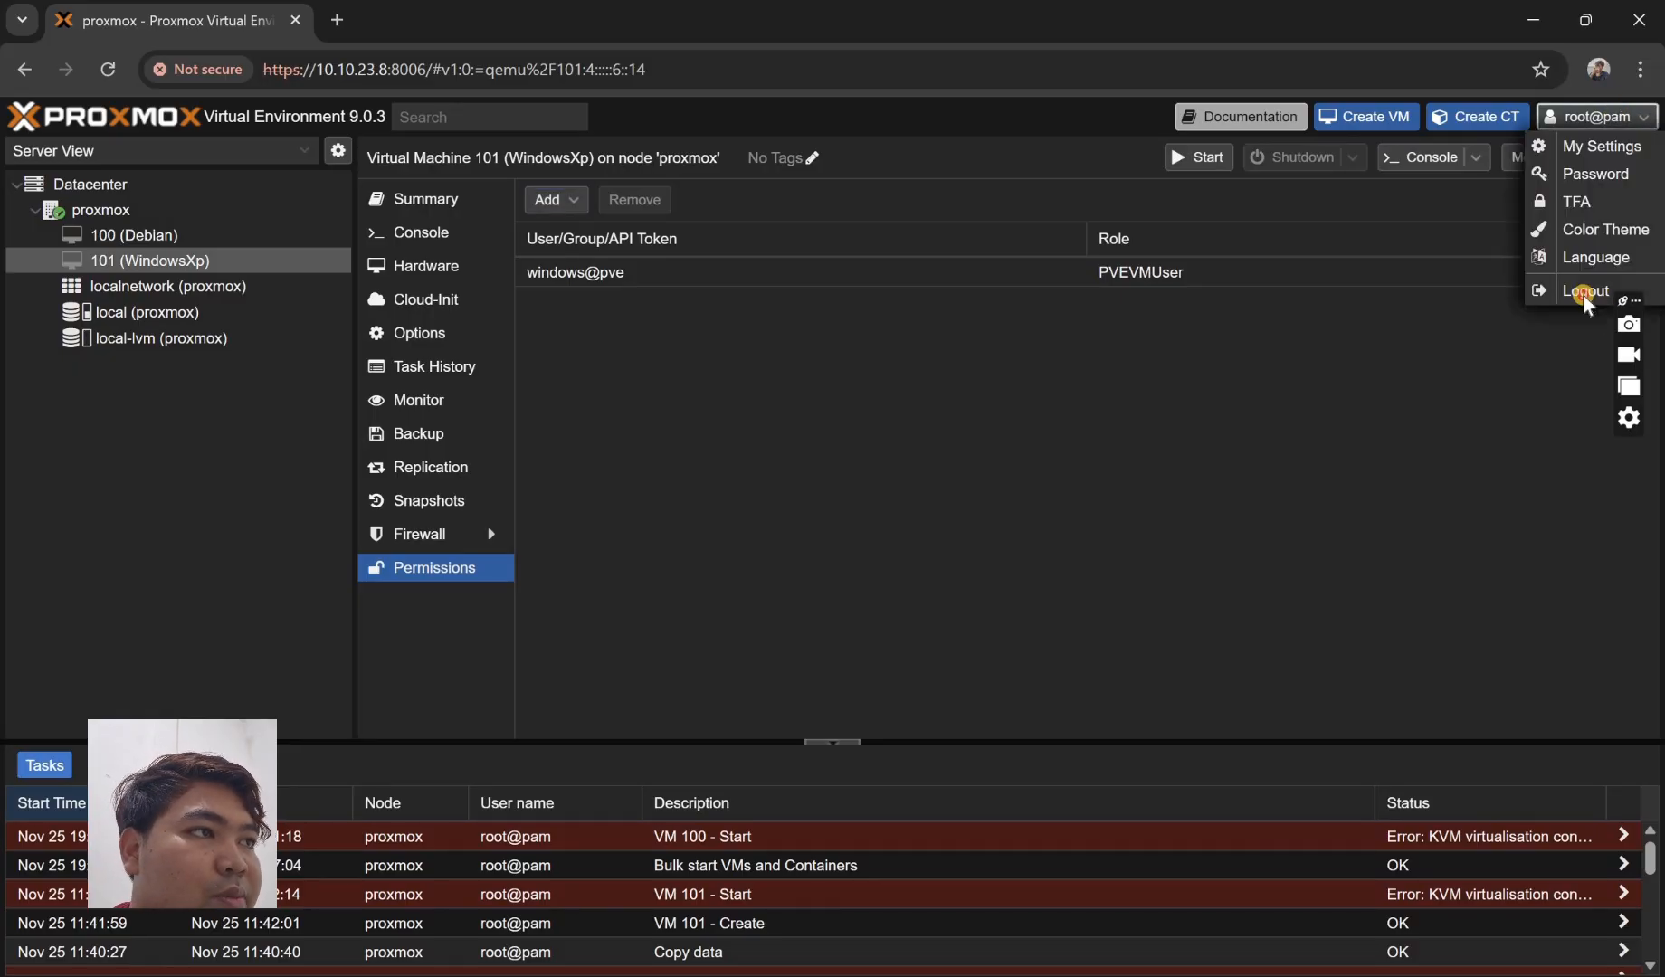
click(1556, 289)
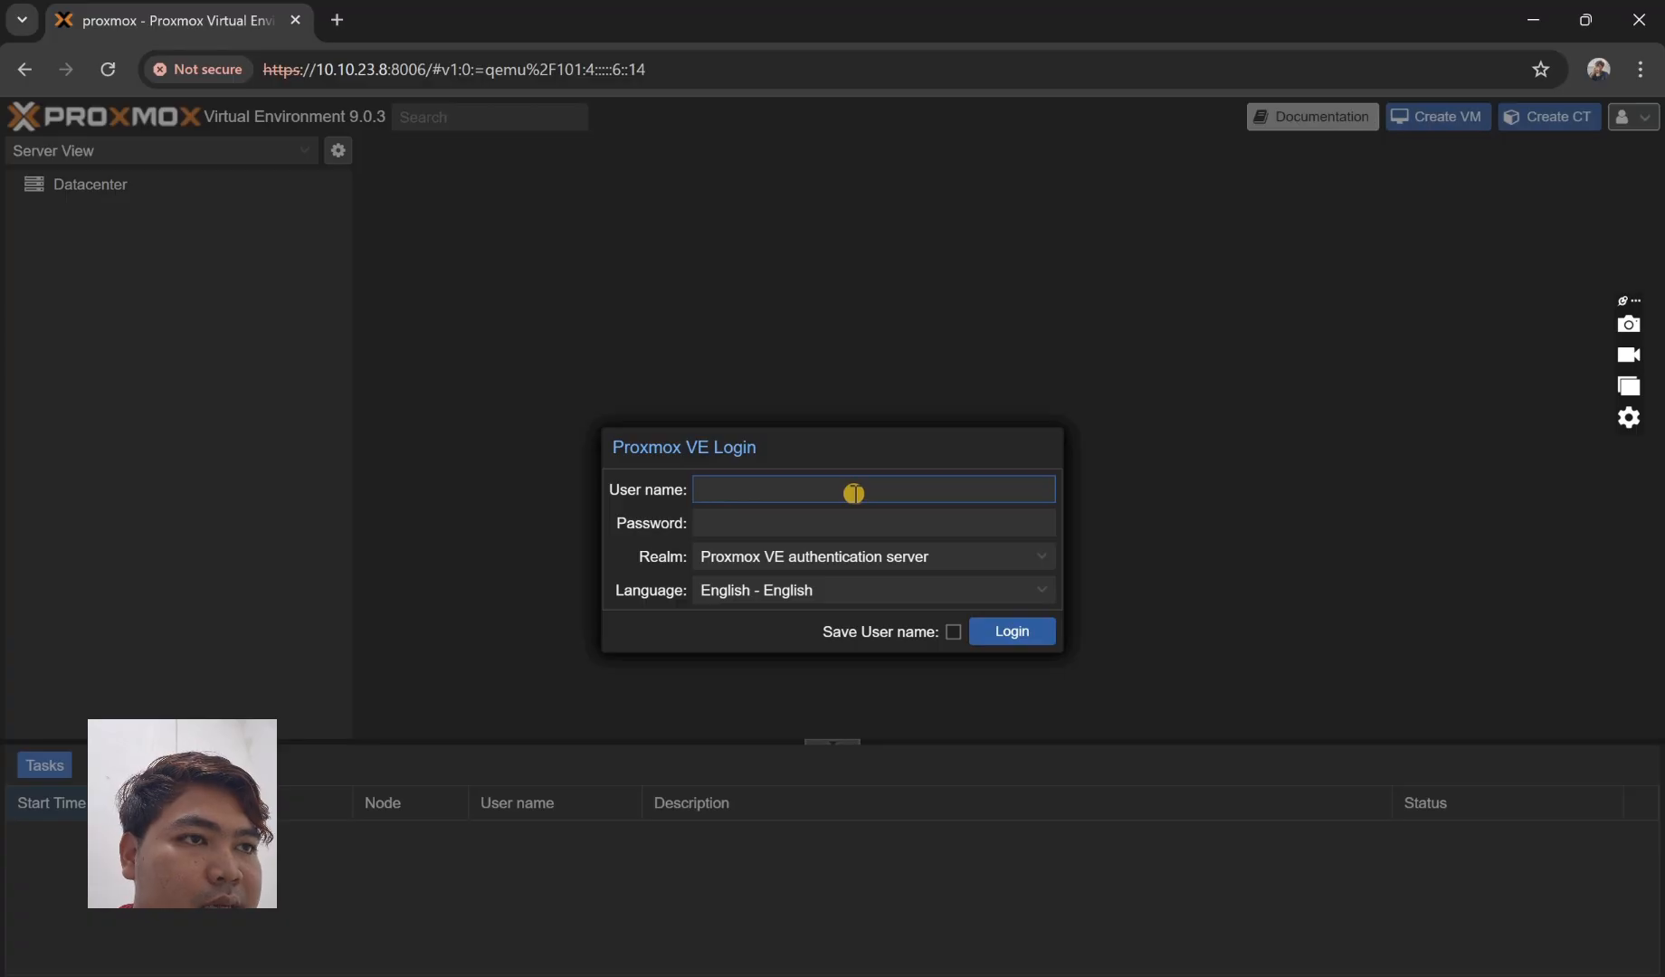
text(debian)
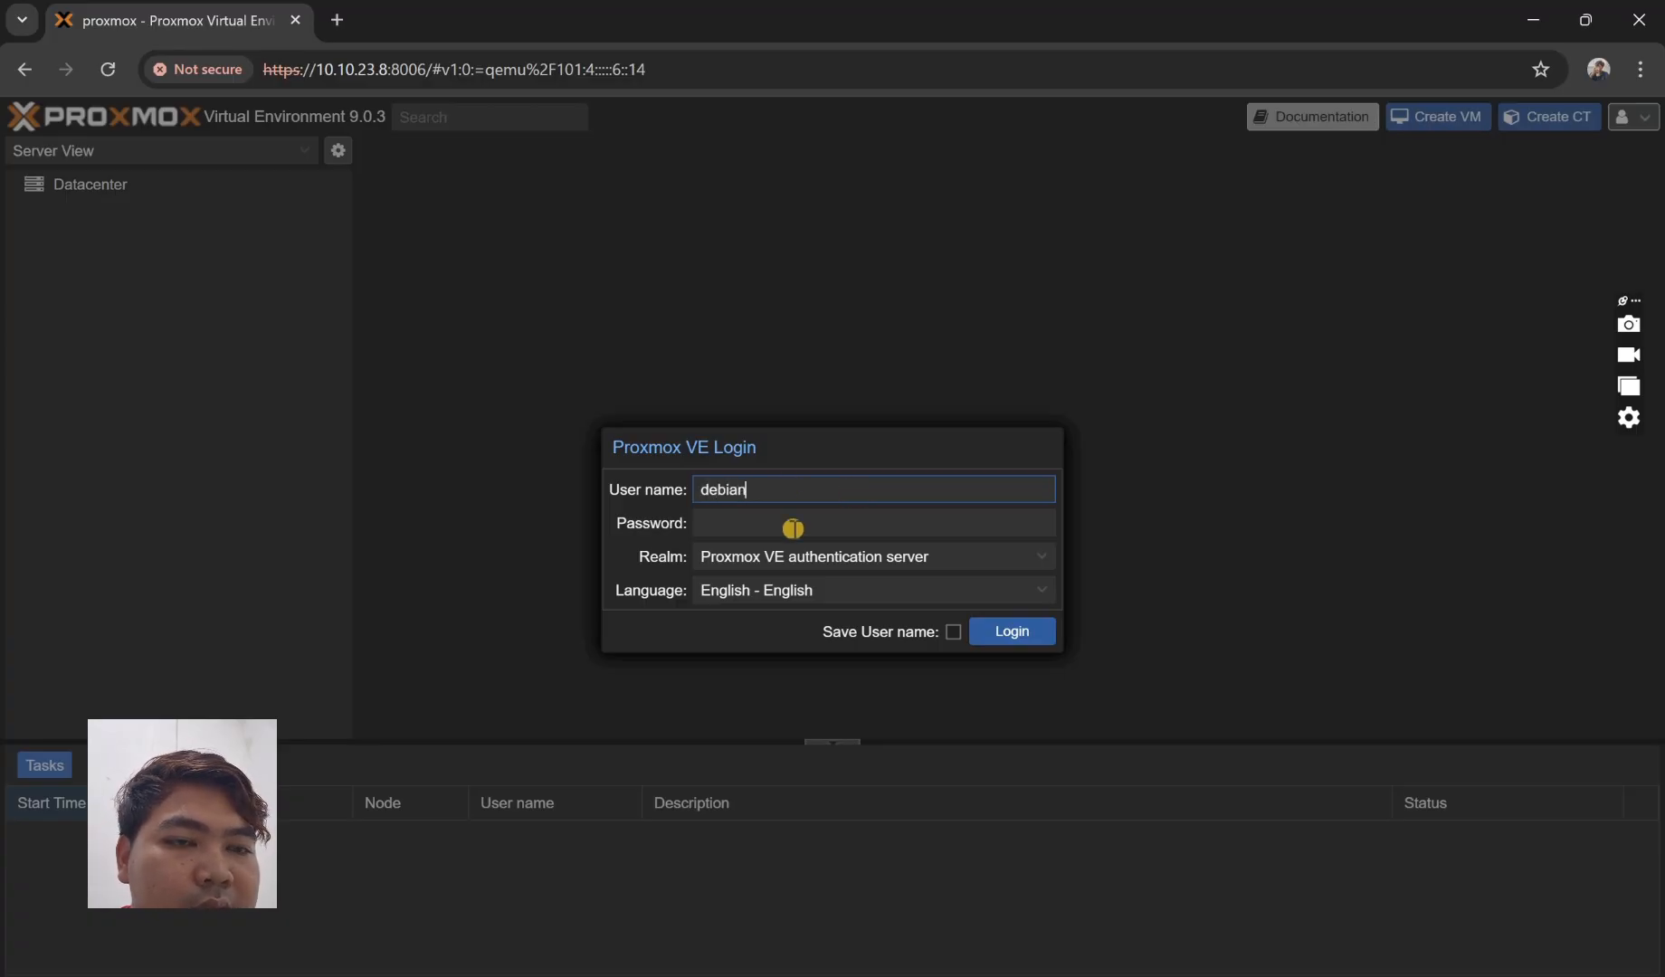
click(786, 532)
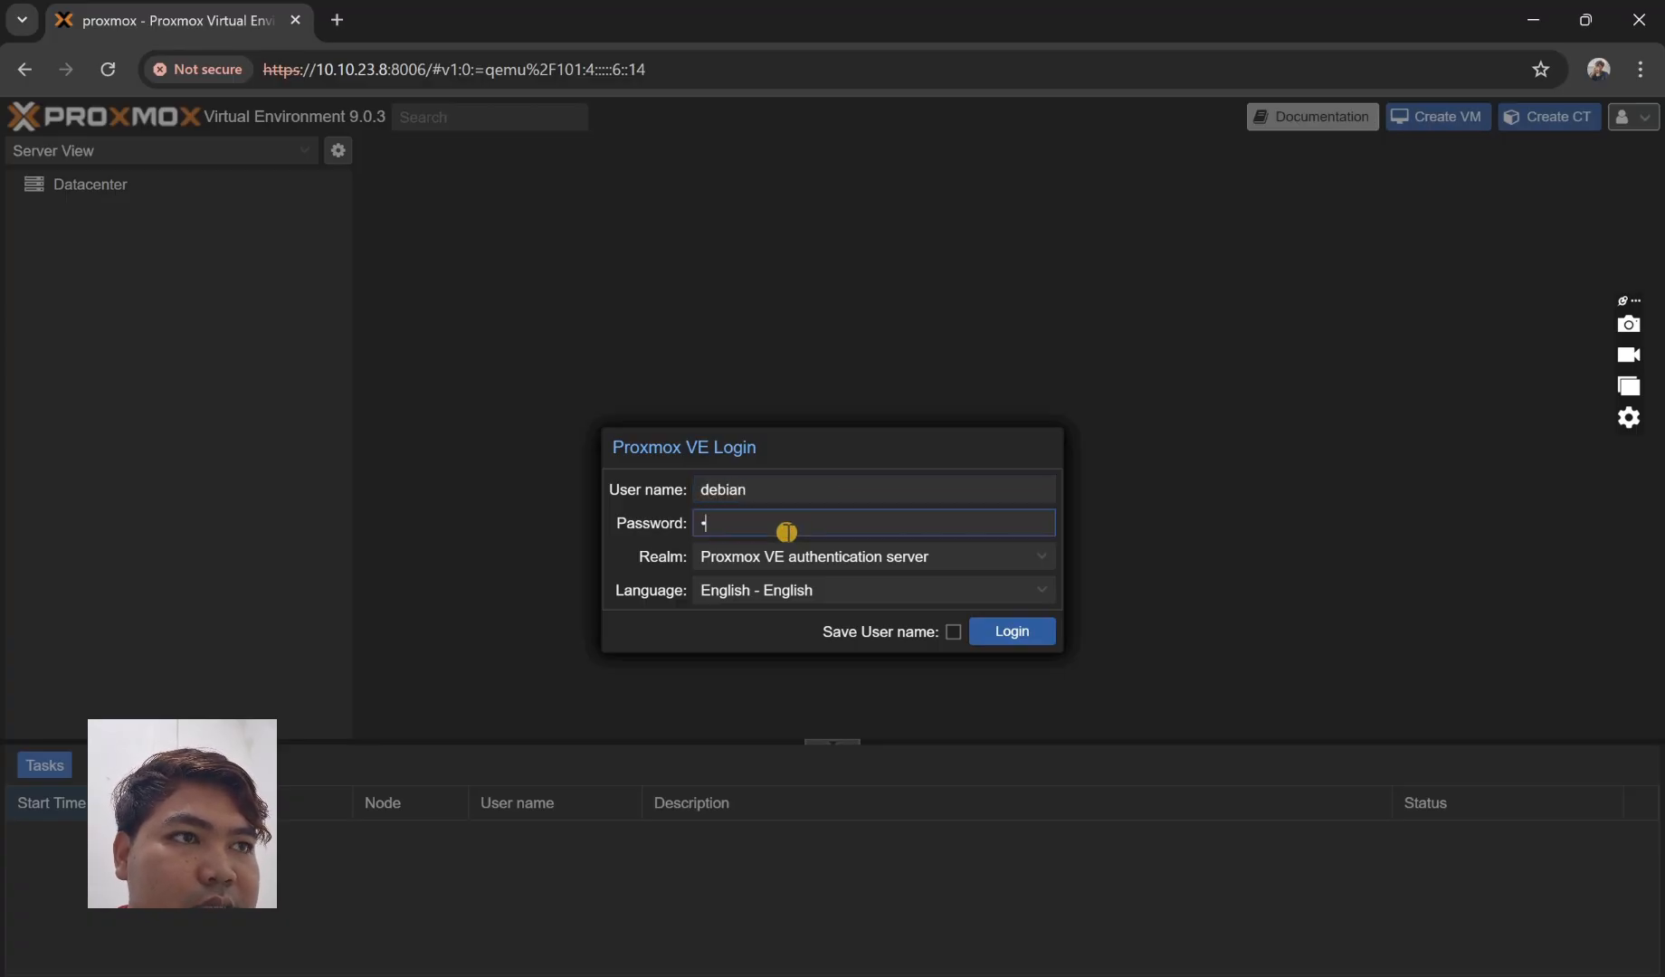
text(******)
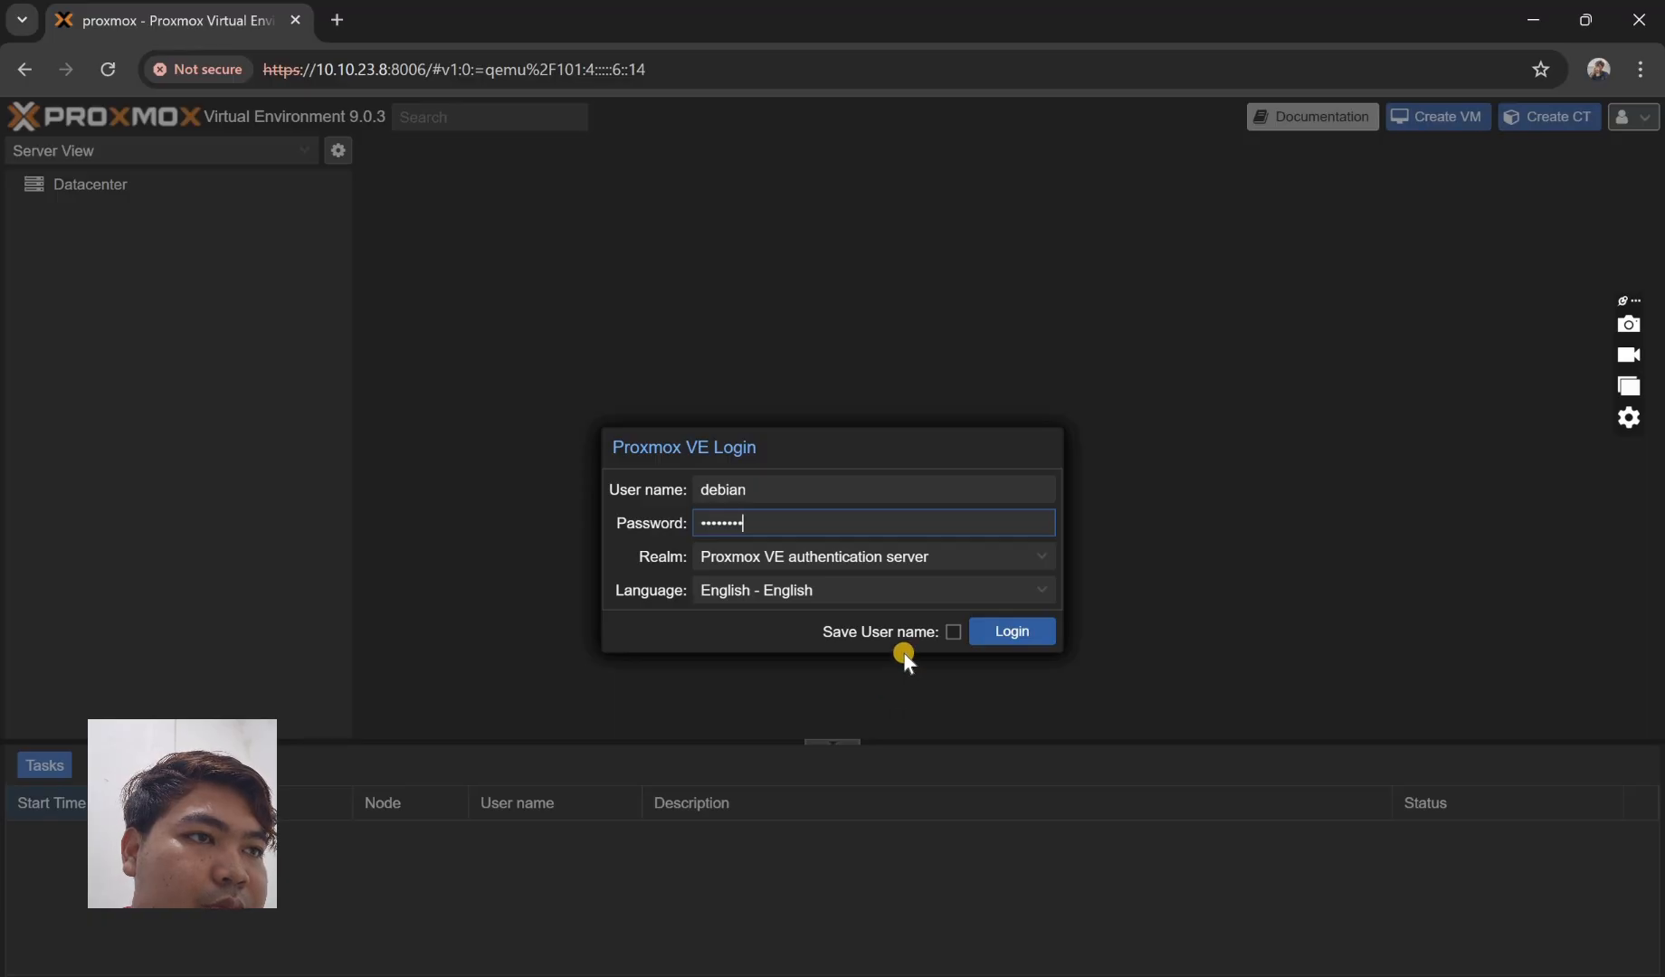
key(Return)
key(Return)
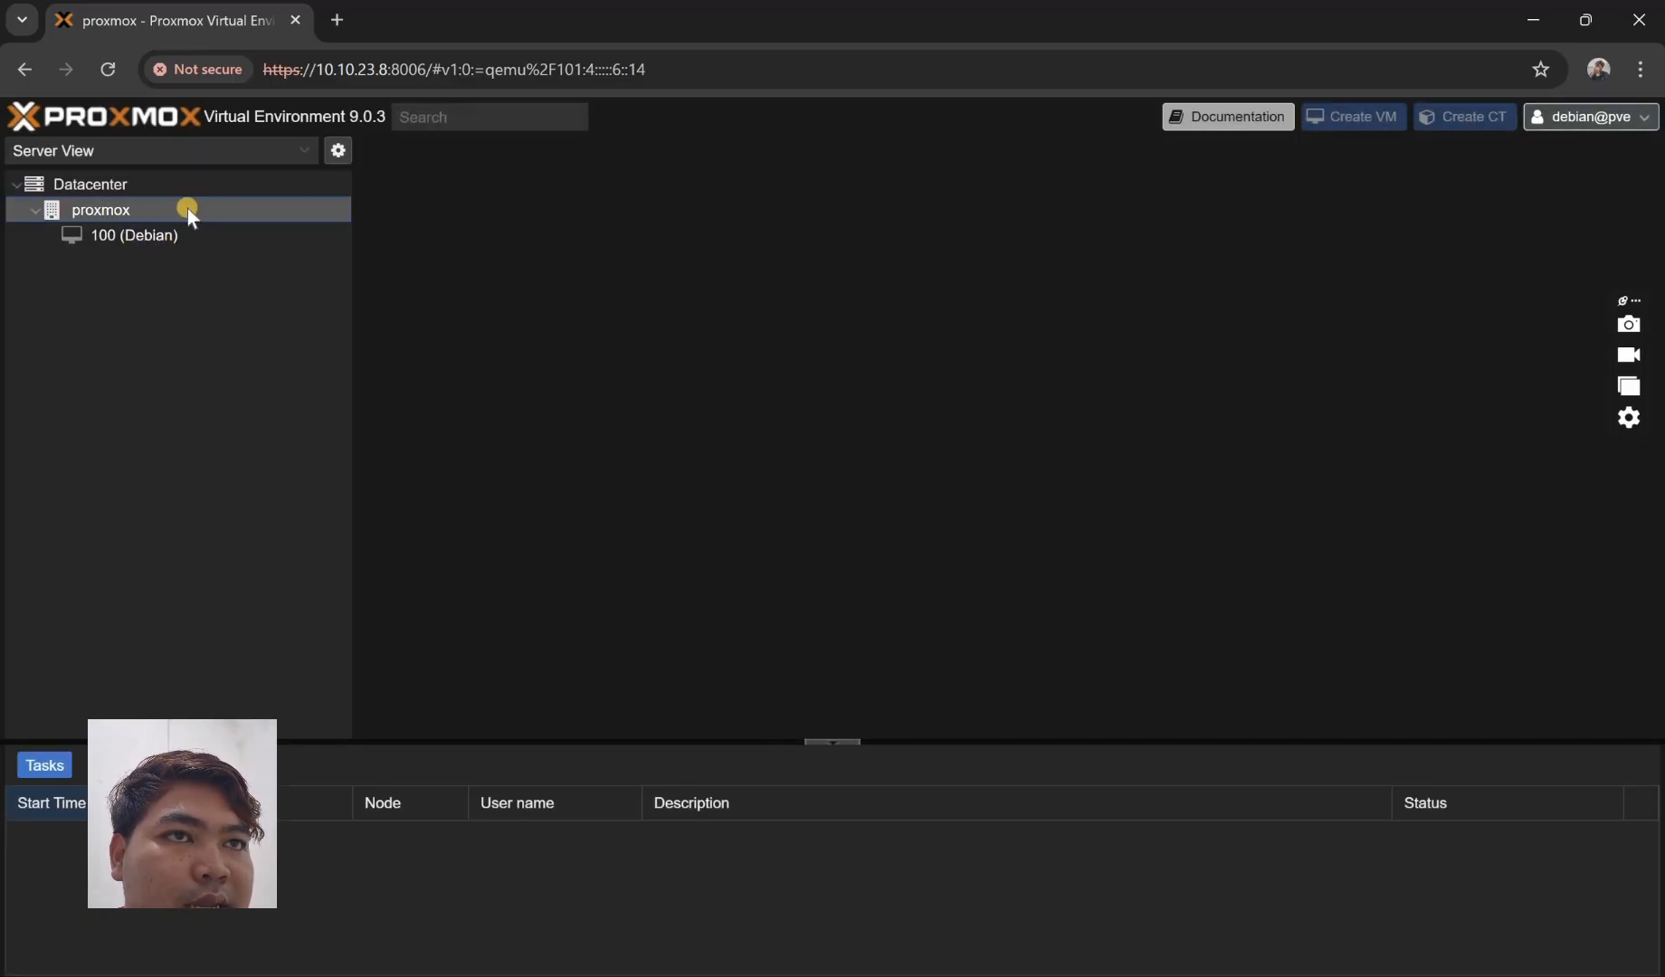
- Open VM 100 (Debian), the only VM listed, then log out of debian
click(55, 239)
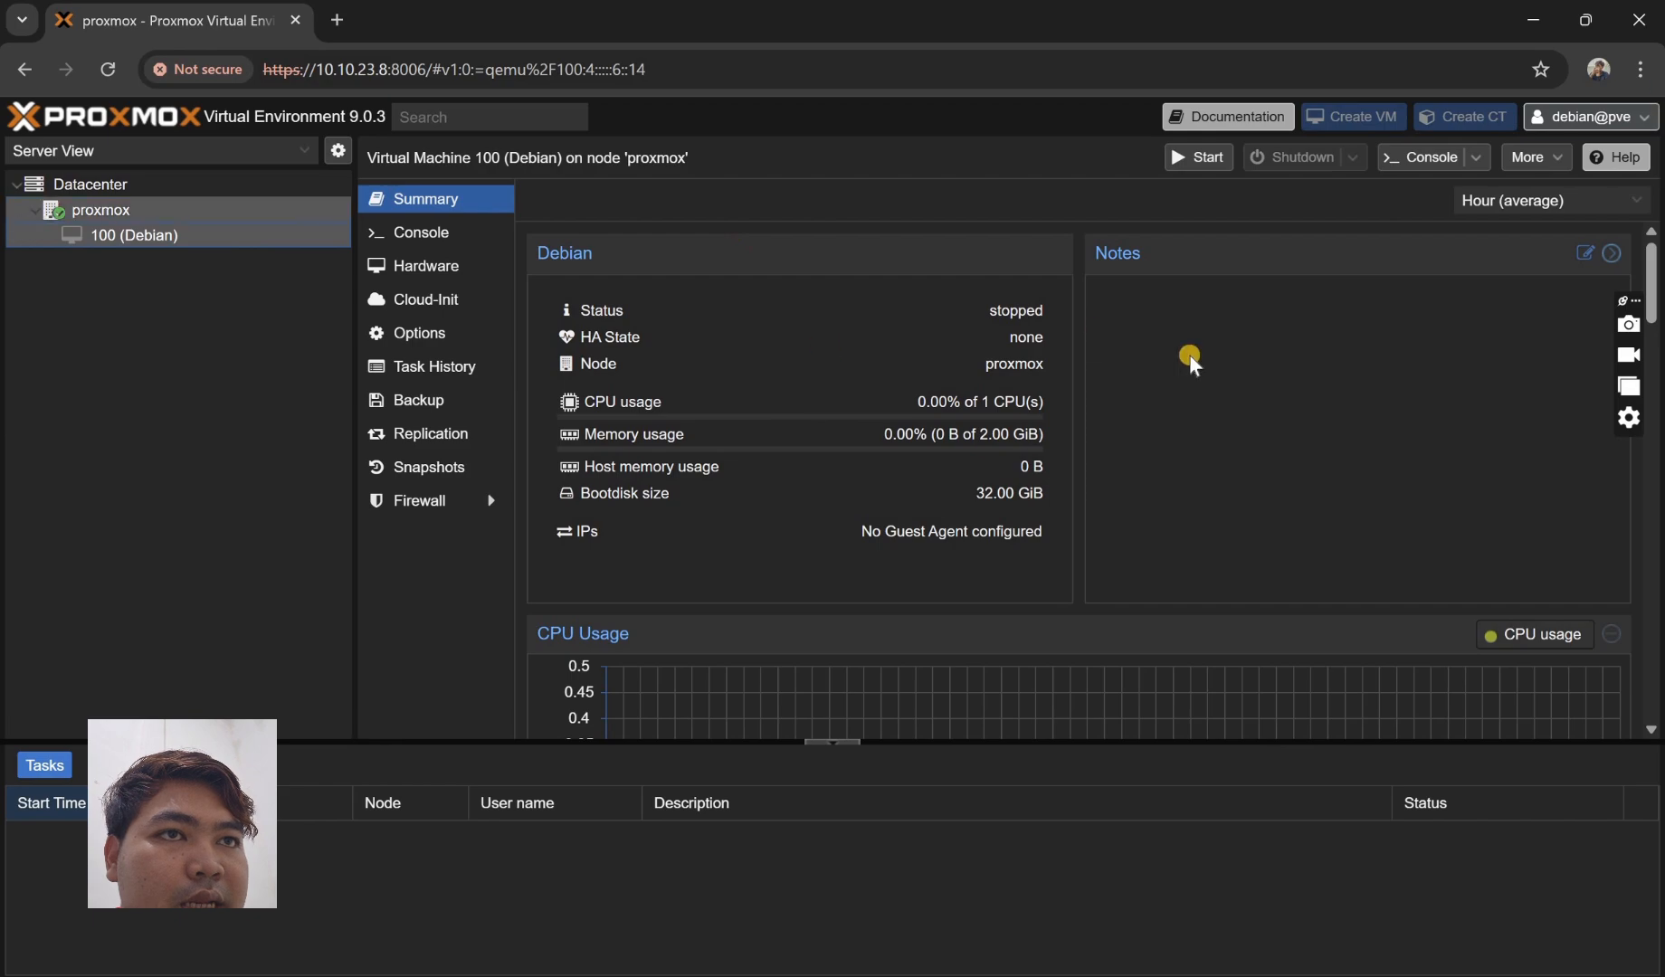
click(1593, 116)
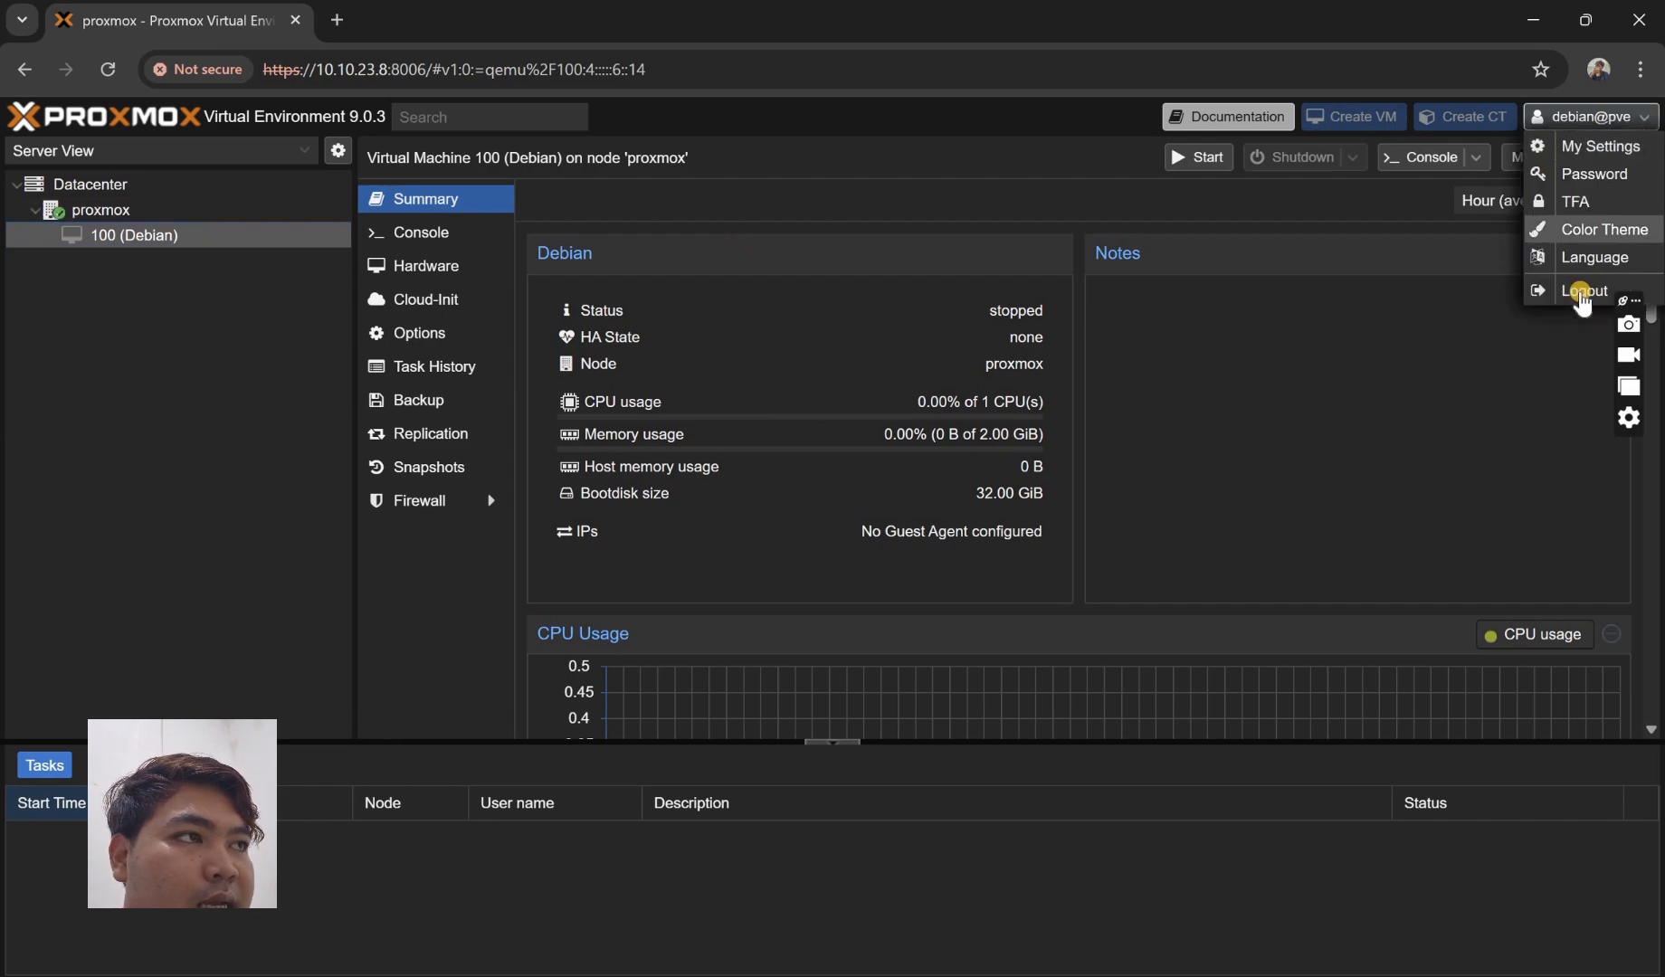
click(1581, 292)
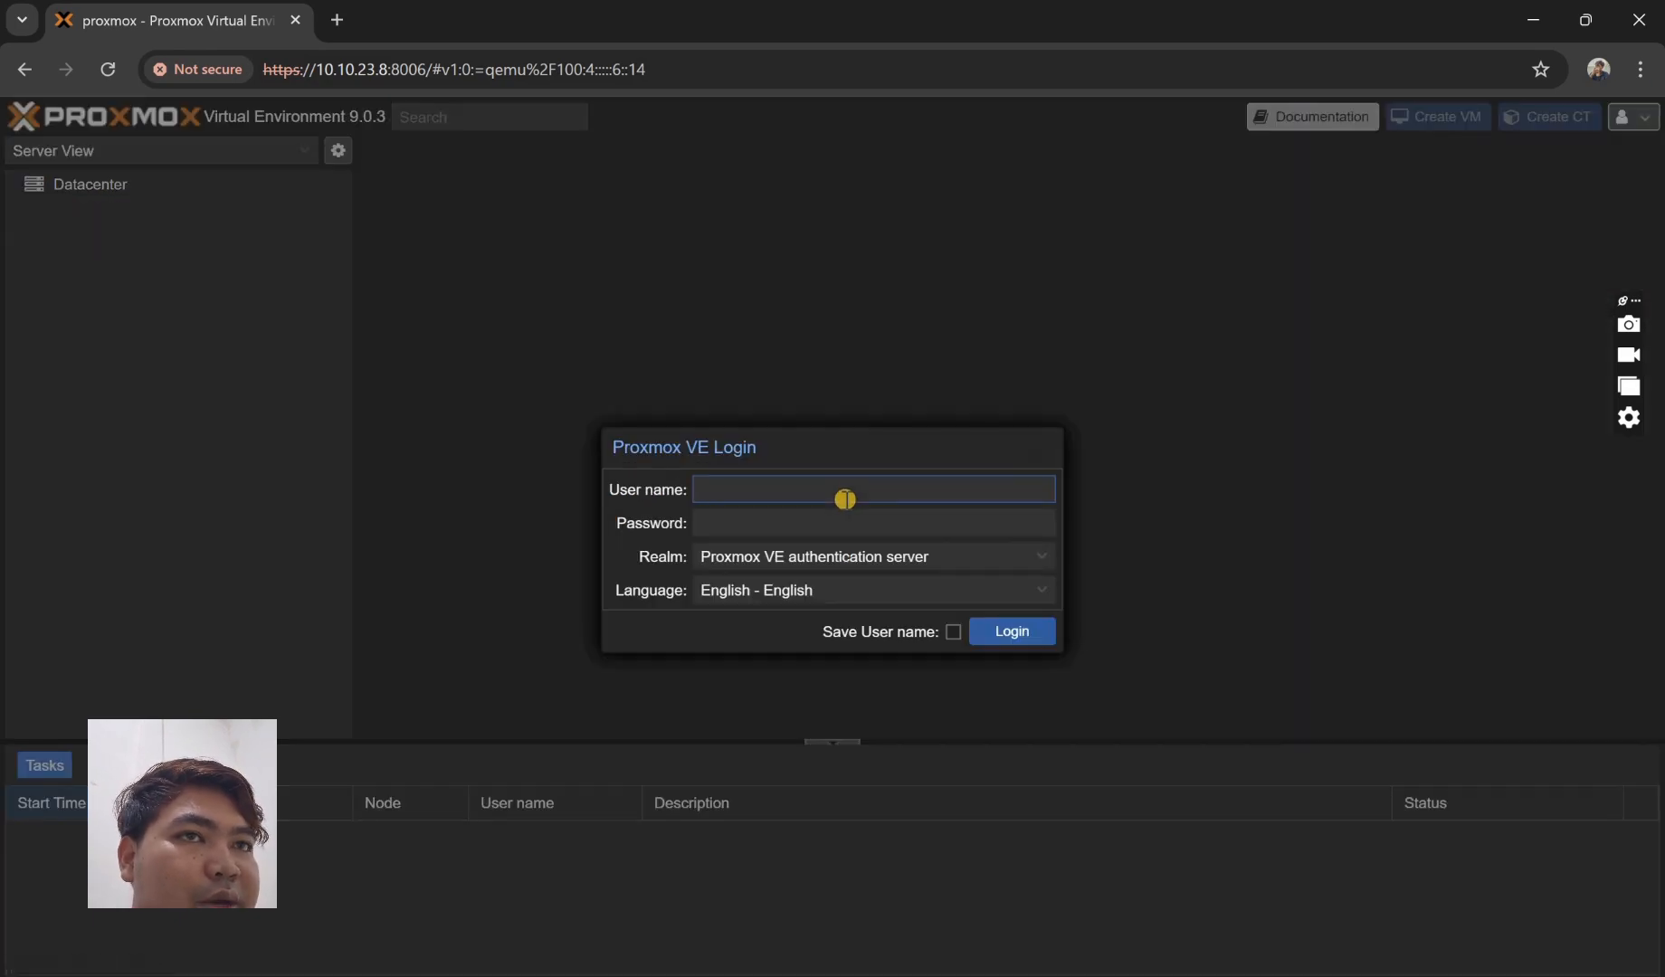
- Log in as windows, dismiss the subscription notice, and expand the proxmox node to see VM 101
text(windows)
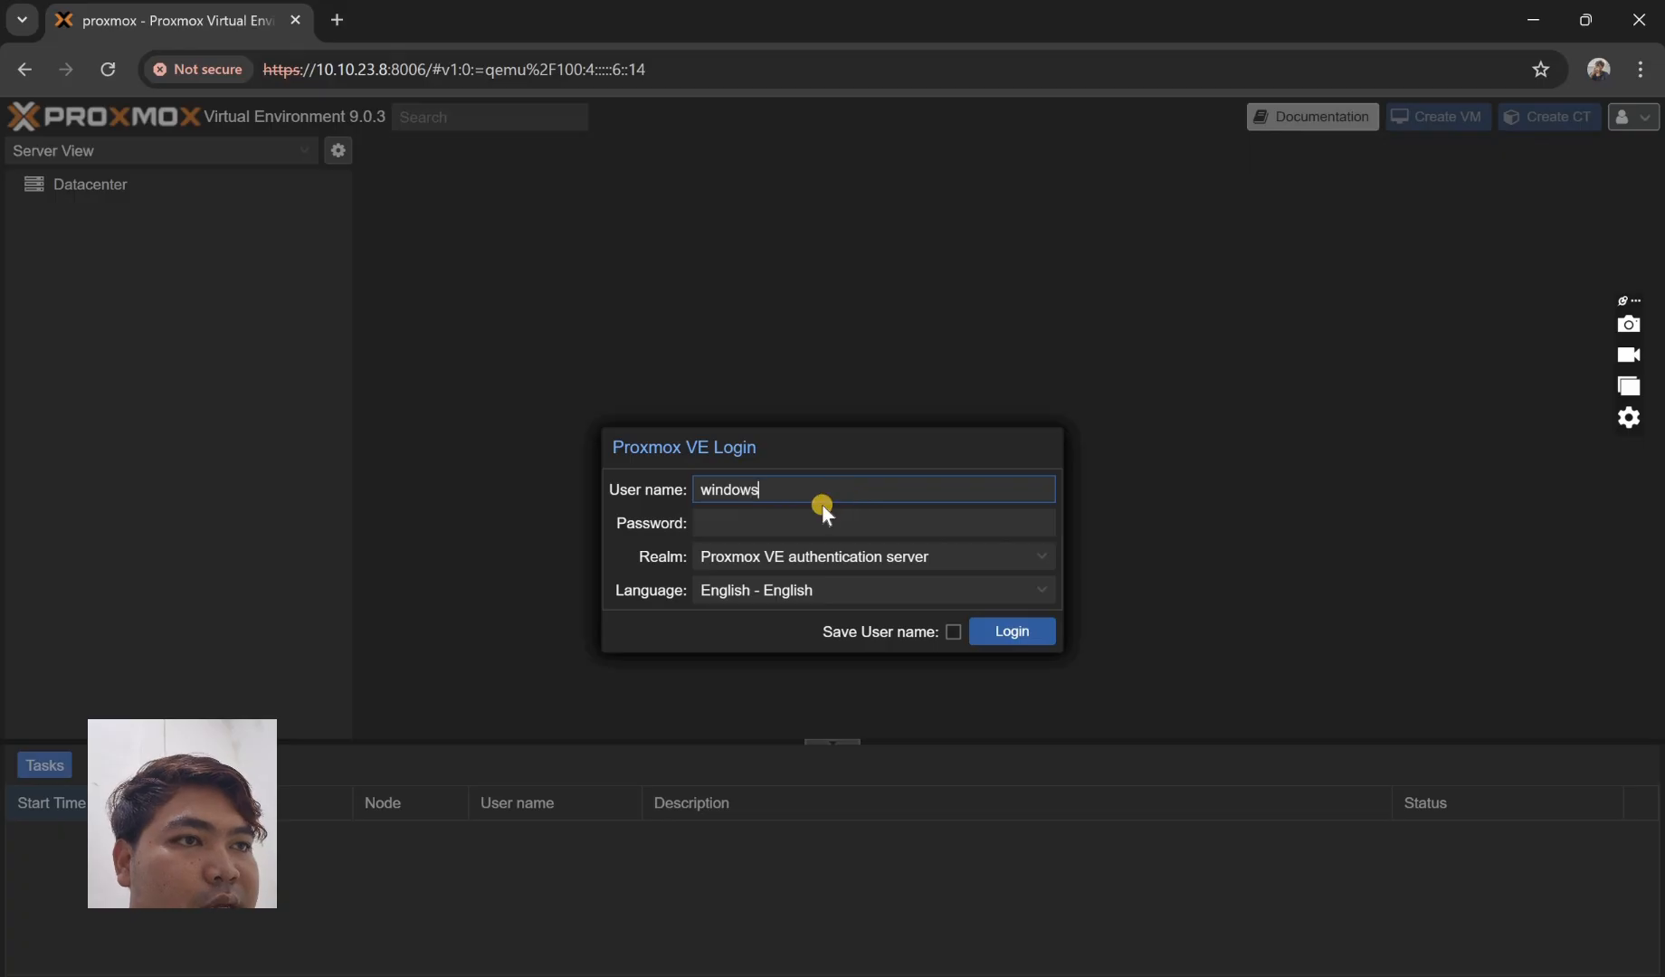
click(812, 517)
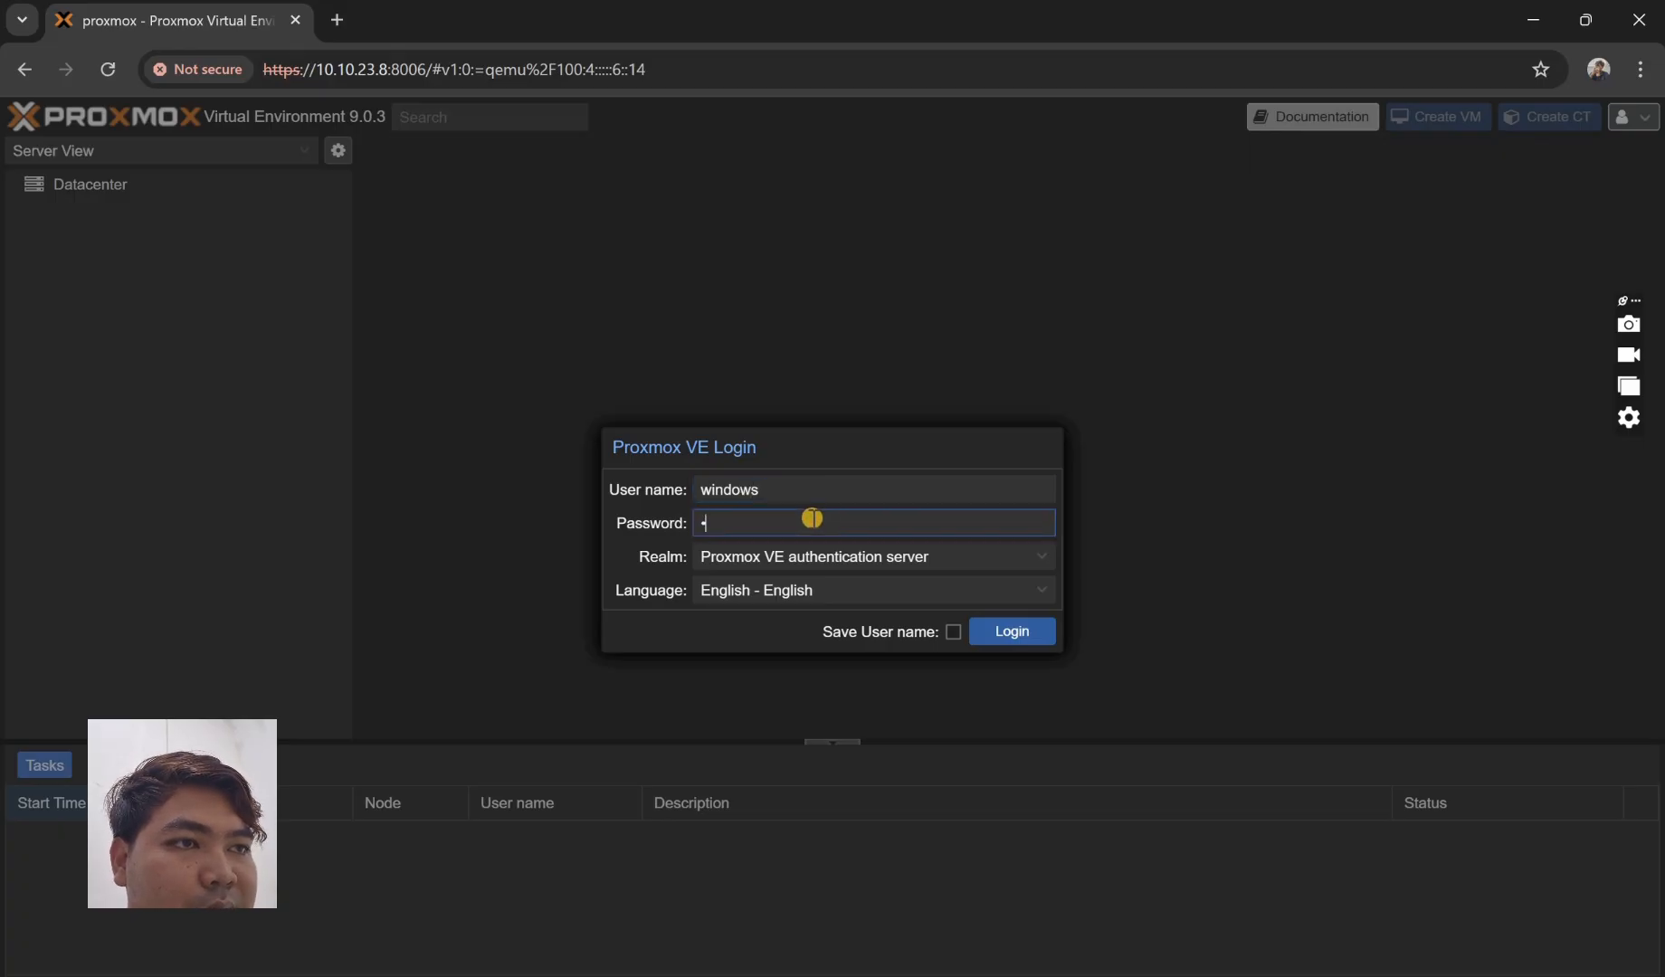
text(•••••••••)
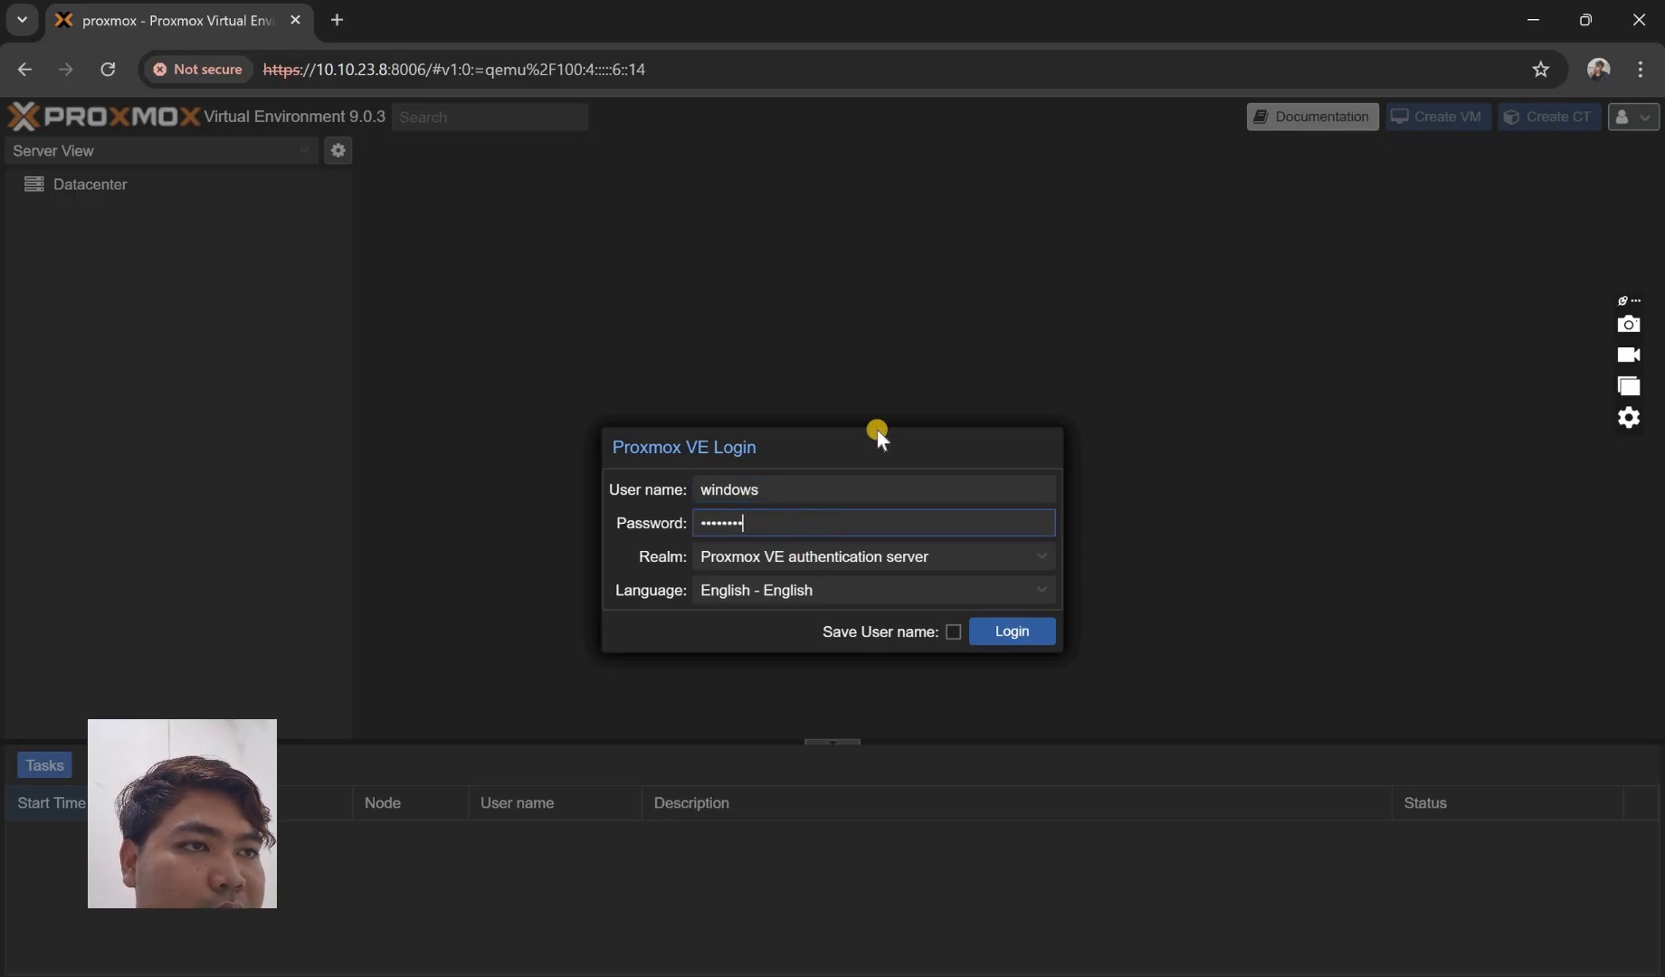
key(Return)
click(832, 592)
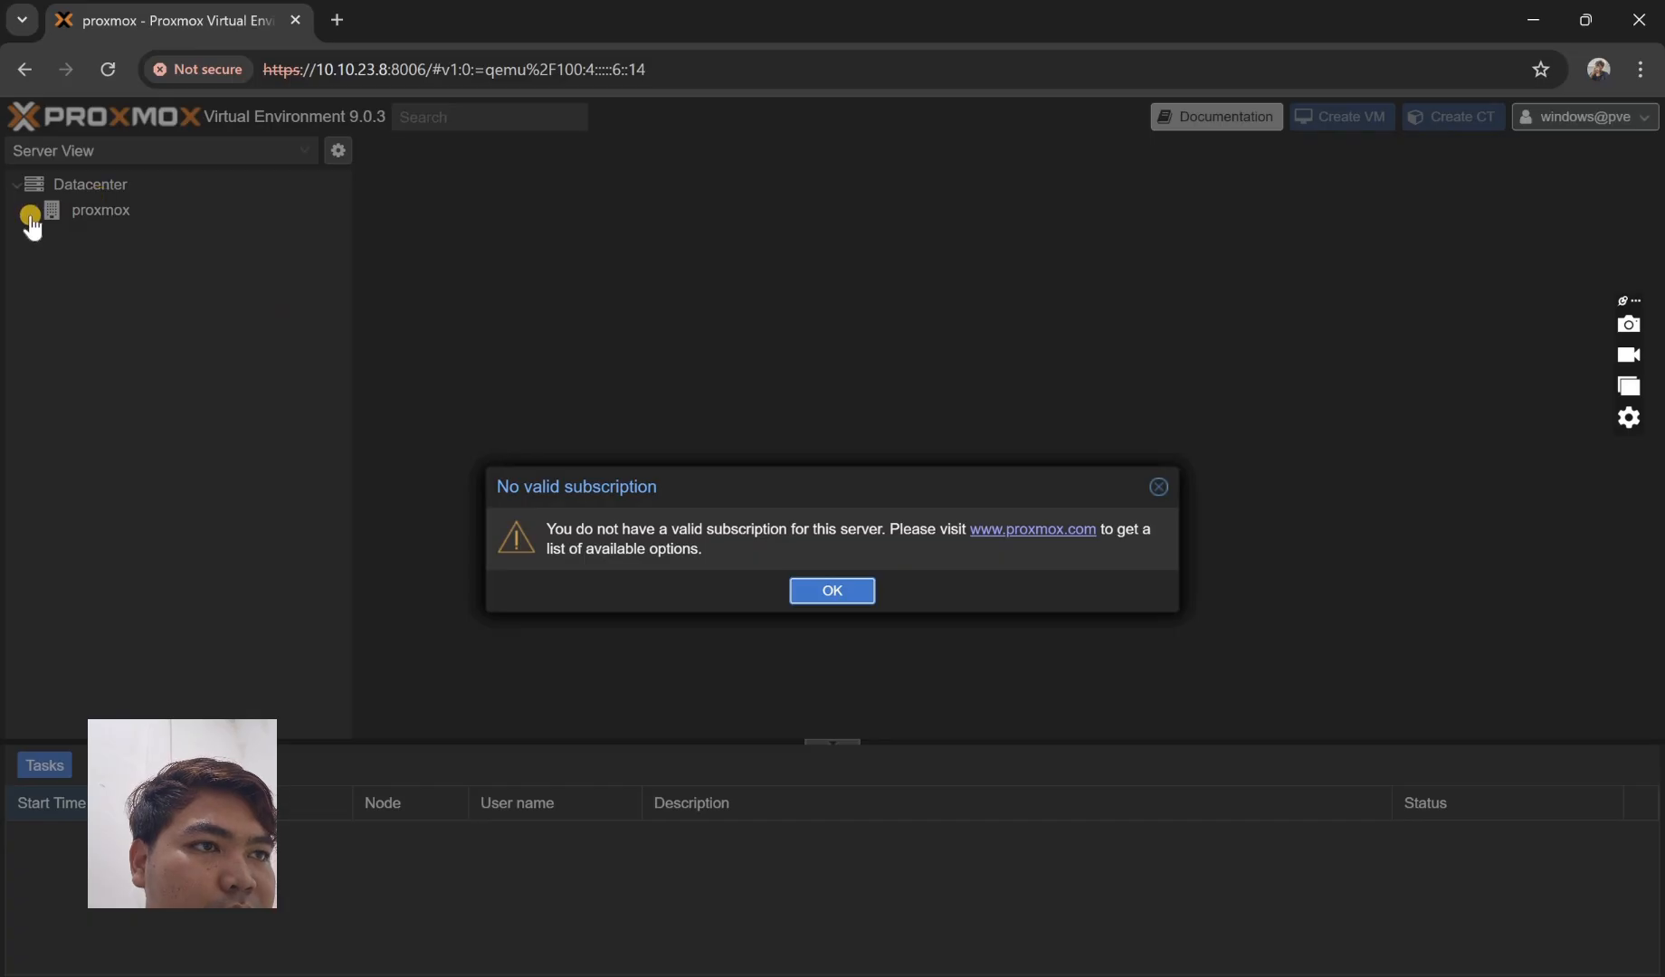
double_click(96, 211)
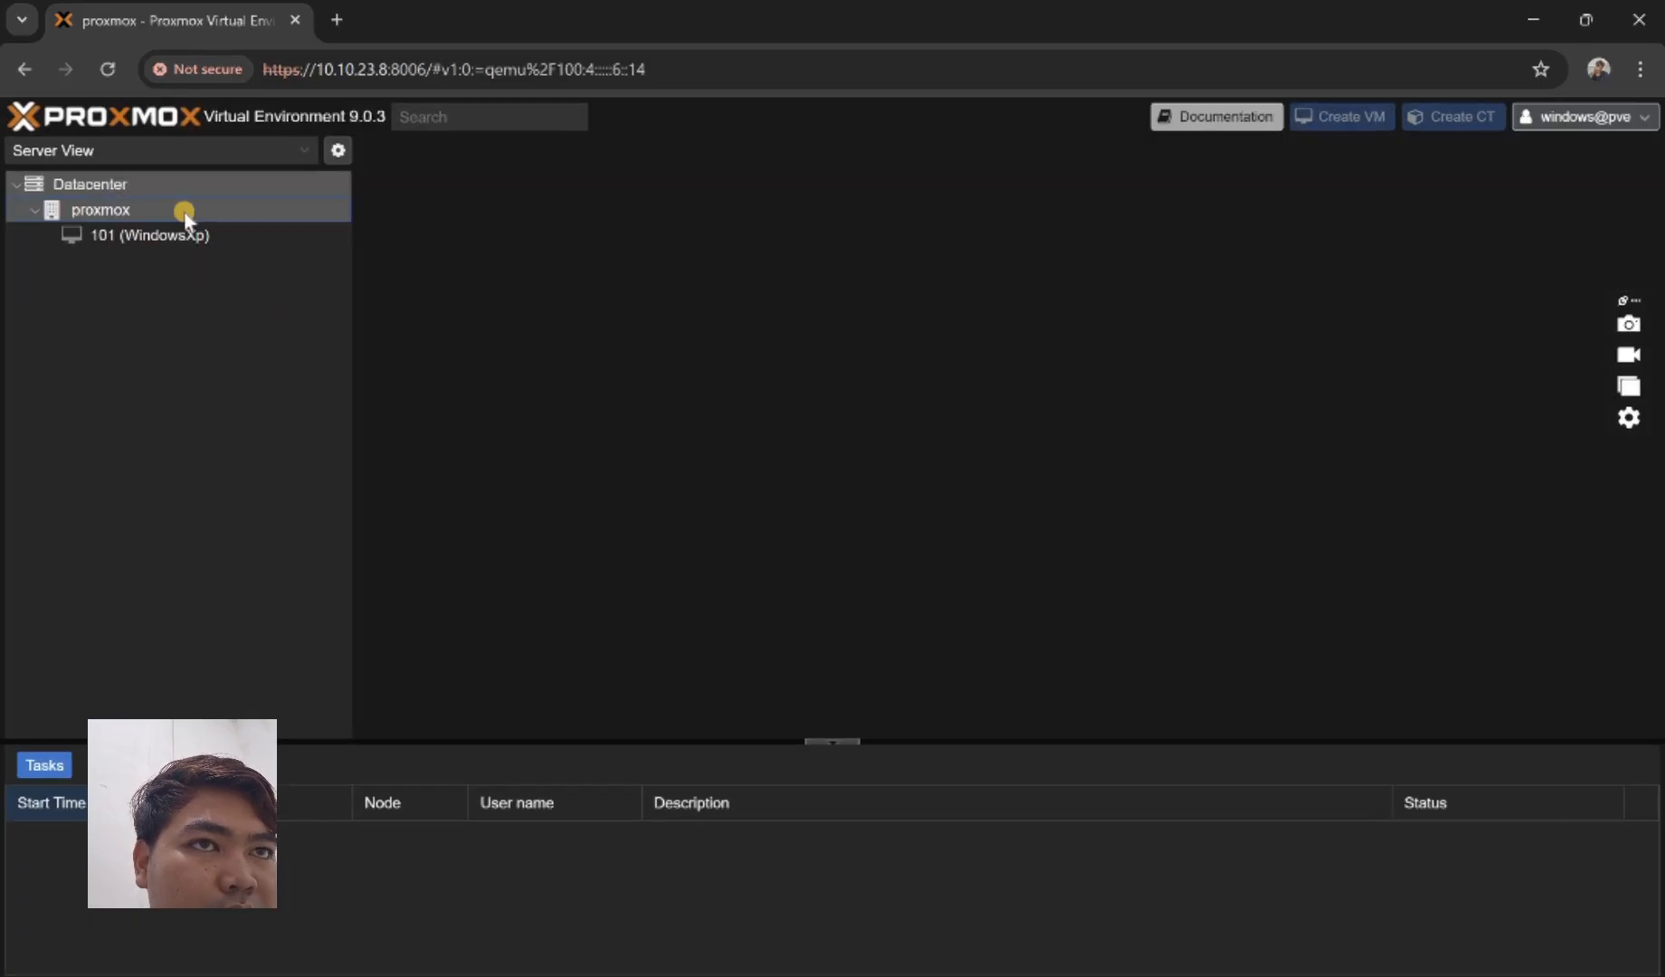